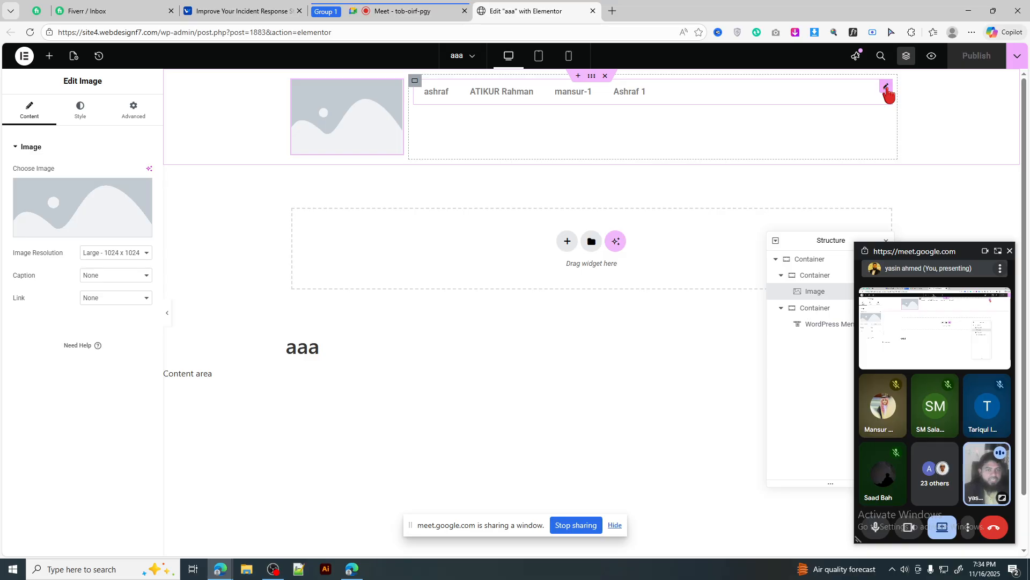
Assign a different saved menu to the WordPress Menu widget in the header
{"action": "left_click", "coordinate": [886, 87]}
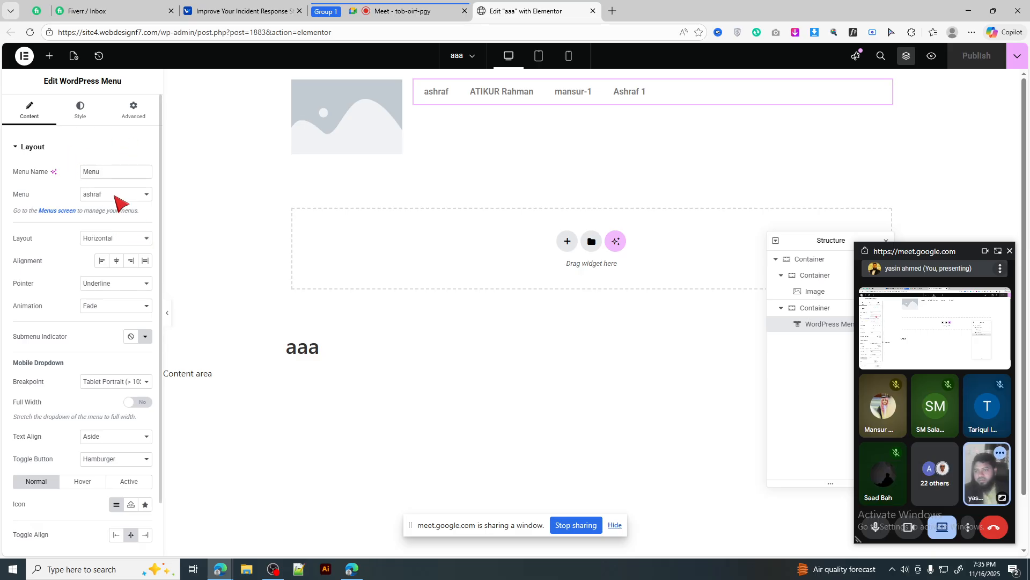
{"action": "left_click", "coordinate": [115, 199]}
{"action": "left_click", "coordinate": [105, 221]}
{"action": "left_click", "coordinate": [114, 198]}
{"action": "left_click", "coordinate": [114, 197]}
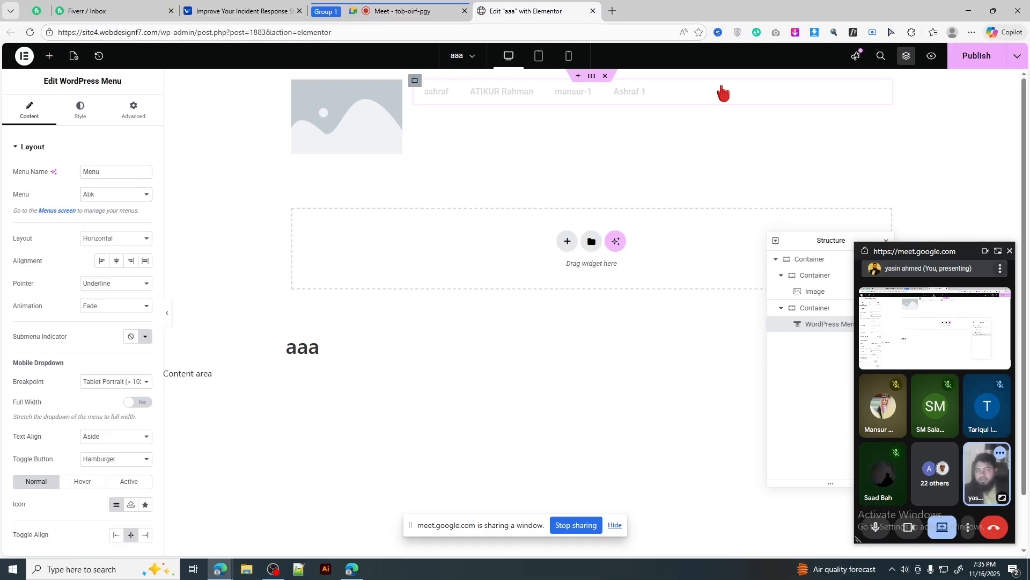
Publish the header template with an added display condition for the entire site
{"action": "left_click", "coordinate": [976, 59]}
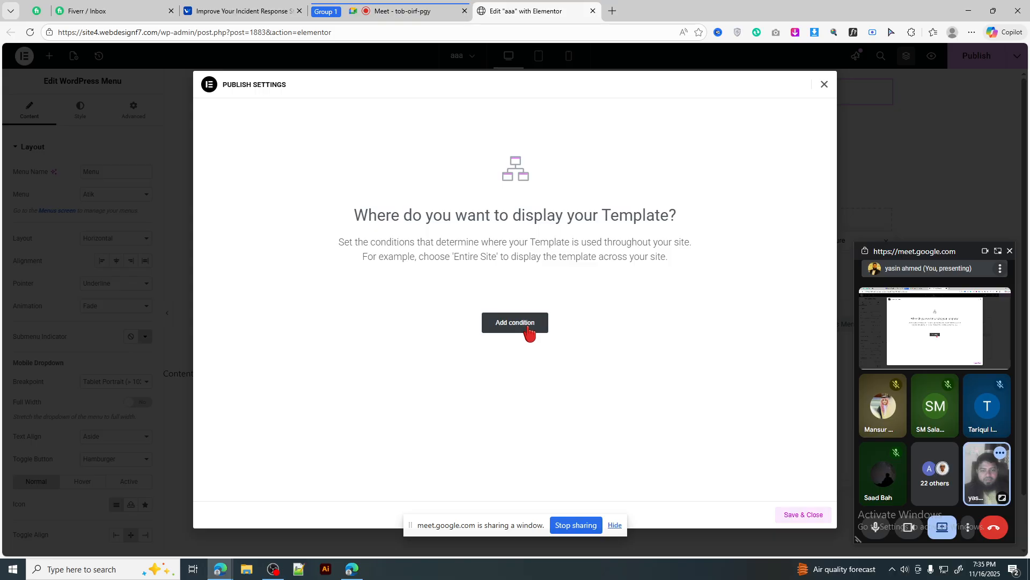
{"action": "left_click", "coordinate": [529, 324]}
{"action": "left_click", "coordinate": [803, 515]}
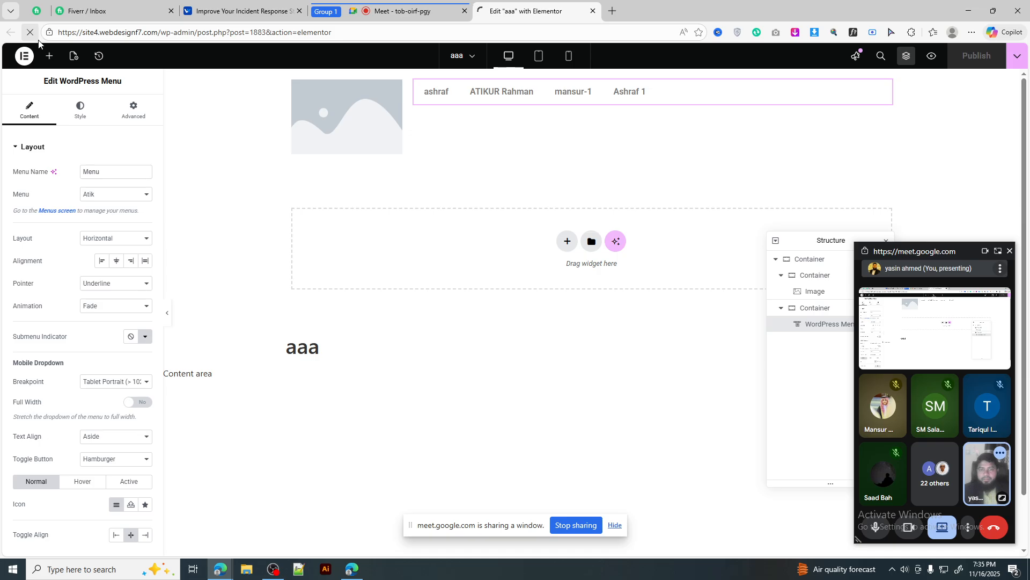
Reload the template editor and exit to the WordPress admin
{"action": "left_click", "coordinate": [31, 30]}
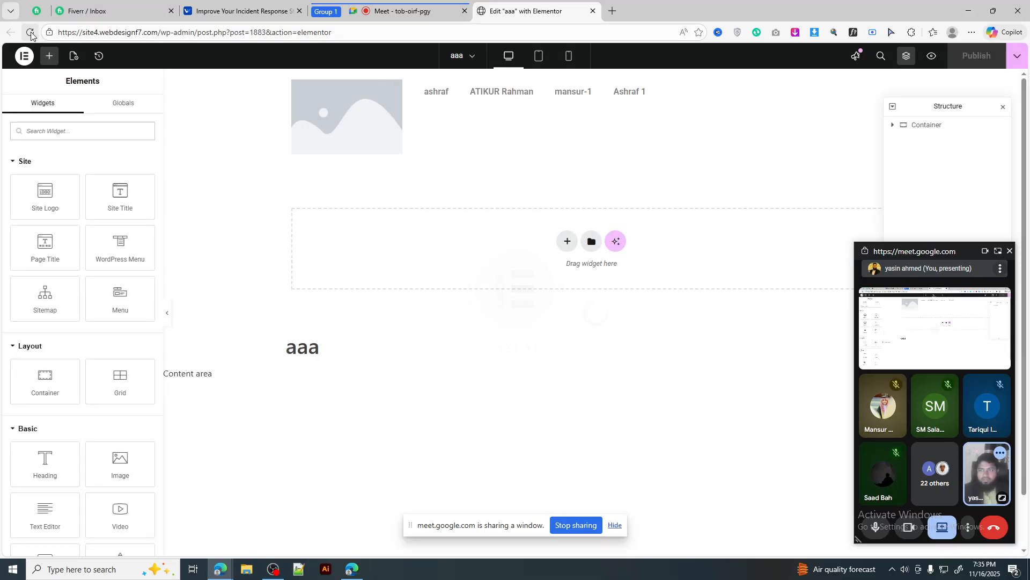
{"action": "left_click", "coordinate": [23, 56]}
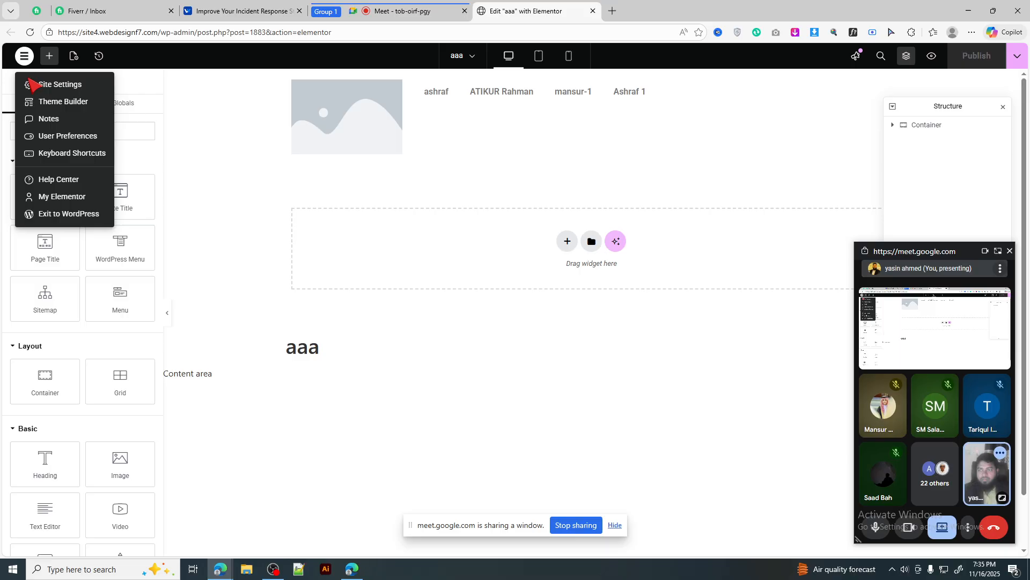
{"action": "left_click", "coordinate": [65, 214]}
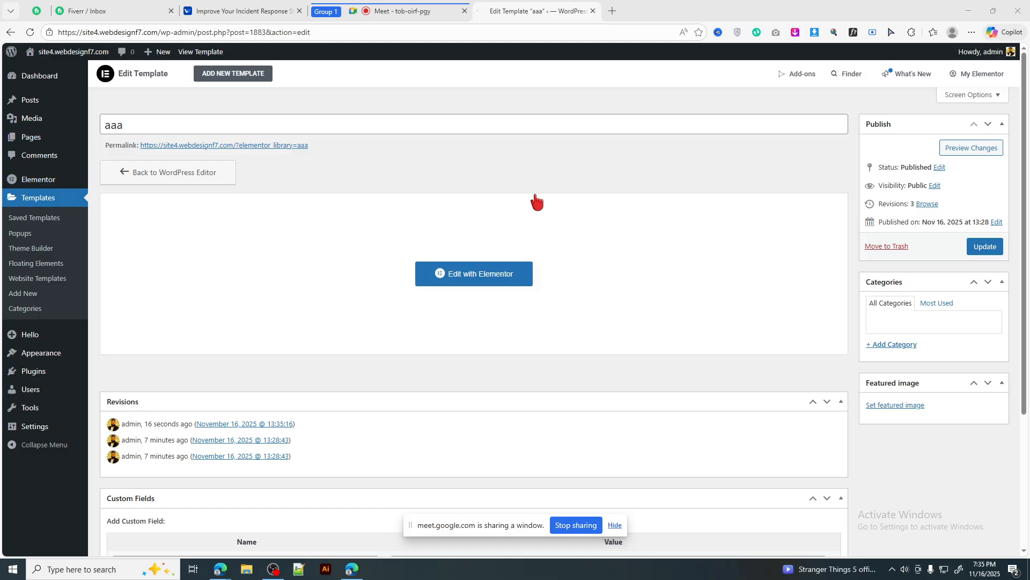
Open the site's Menus management screen under Appearance
{"action": "mouse_move", "coordinate": [52, 81]}
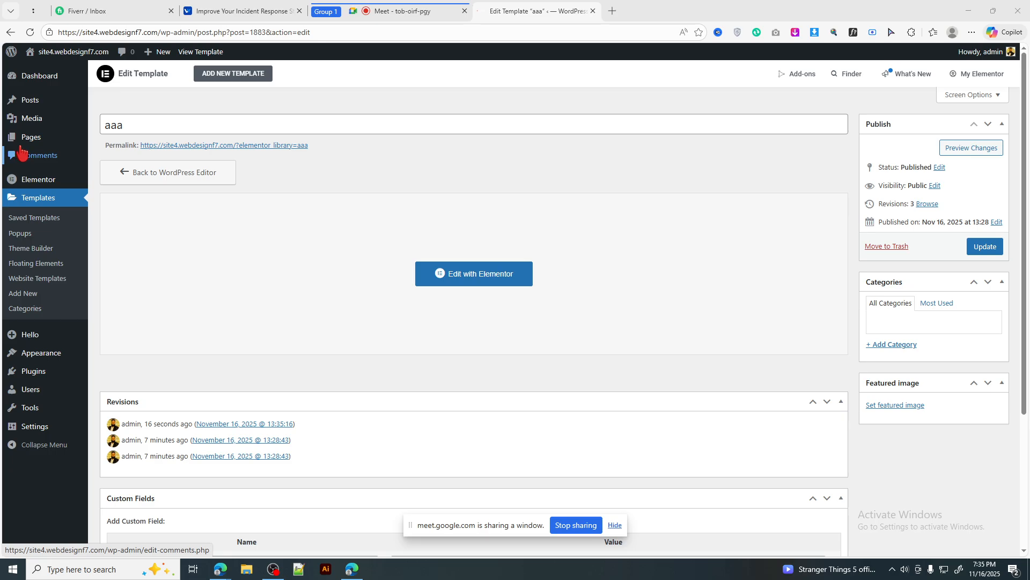
{"action": "mouse_move", "coordinate": [25, 146]}
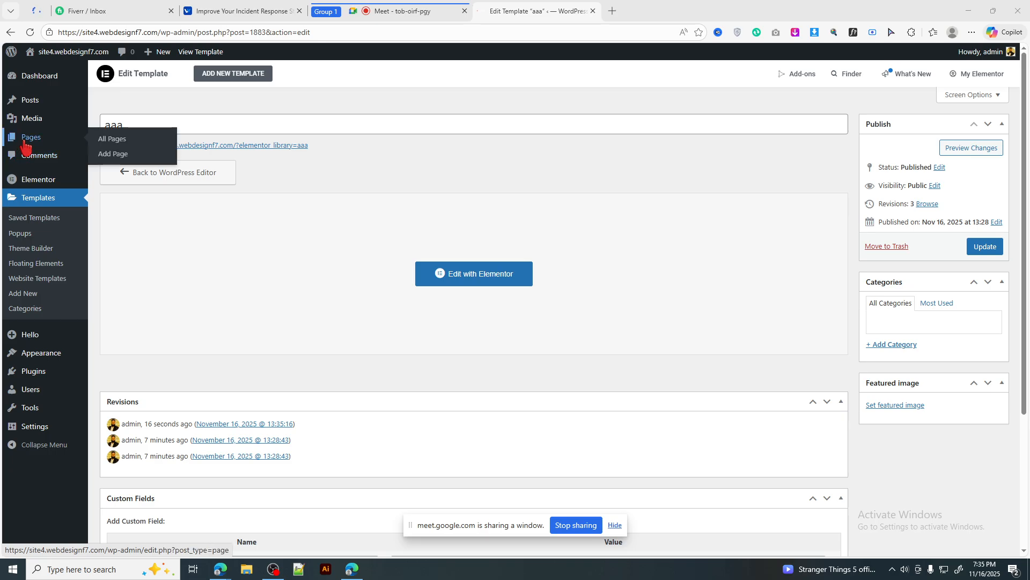
{"action": "left_click", "coordinate": [40, 352]}
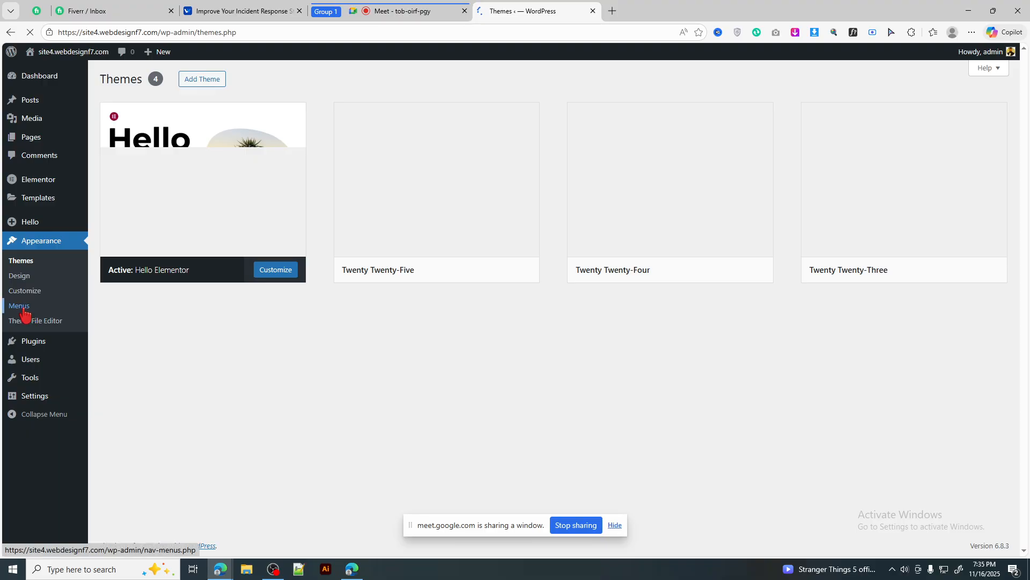
{"action": "left_click", "coordinate": [20, 306]}
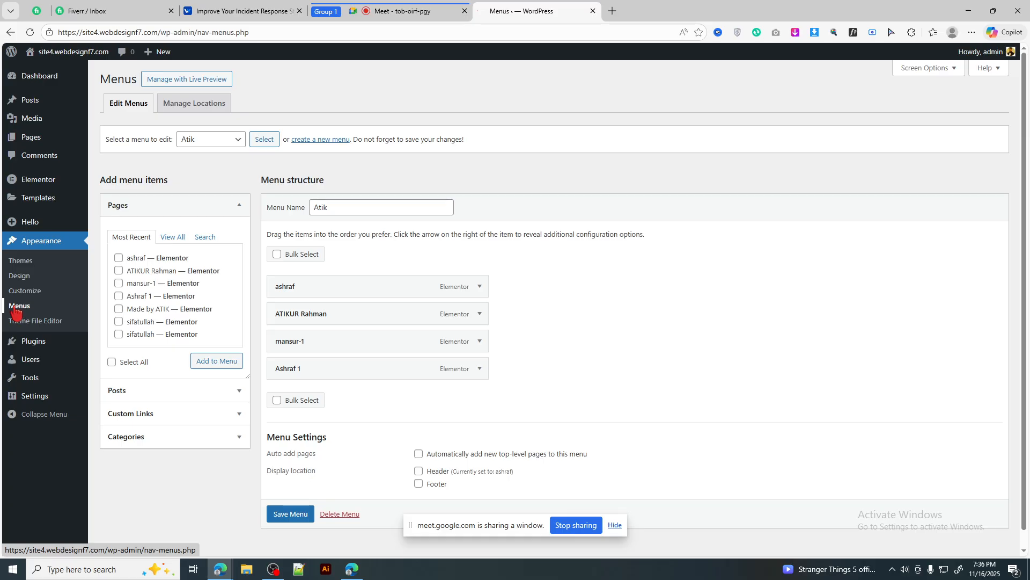
View all pages available as menu items, and create a new menu named "mane manu 10"
{"action": "scroll", "coordinate": [179, 243], "scroll_direction": "down", "scroll_amount": 1}
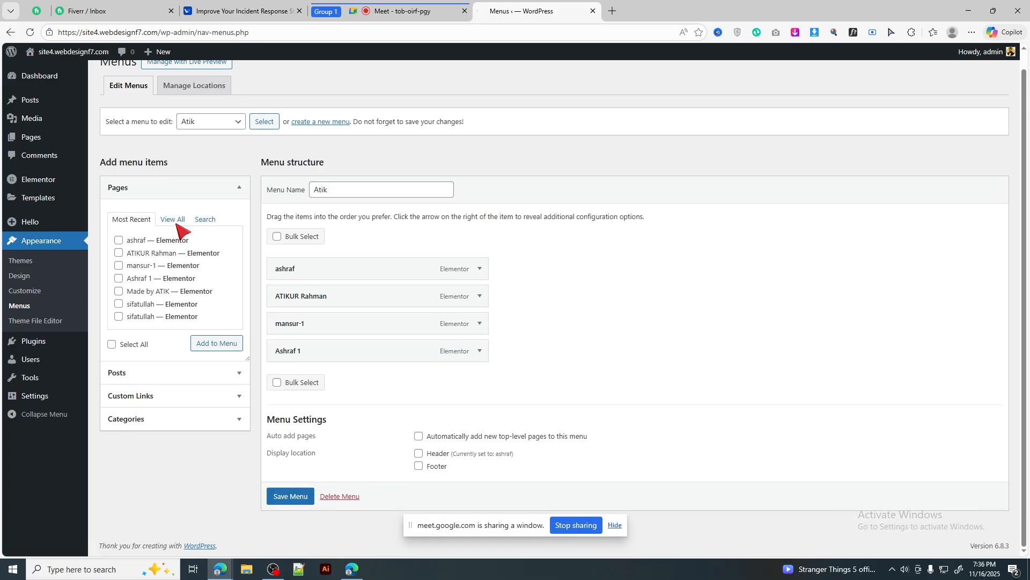
{"action": "left_click", "coordinate": [174, 219]}
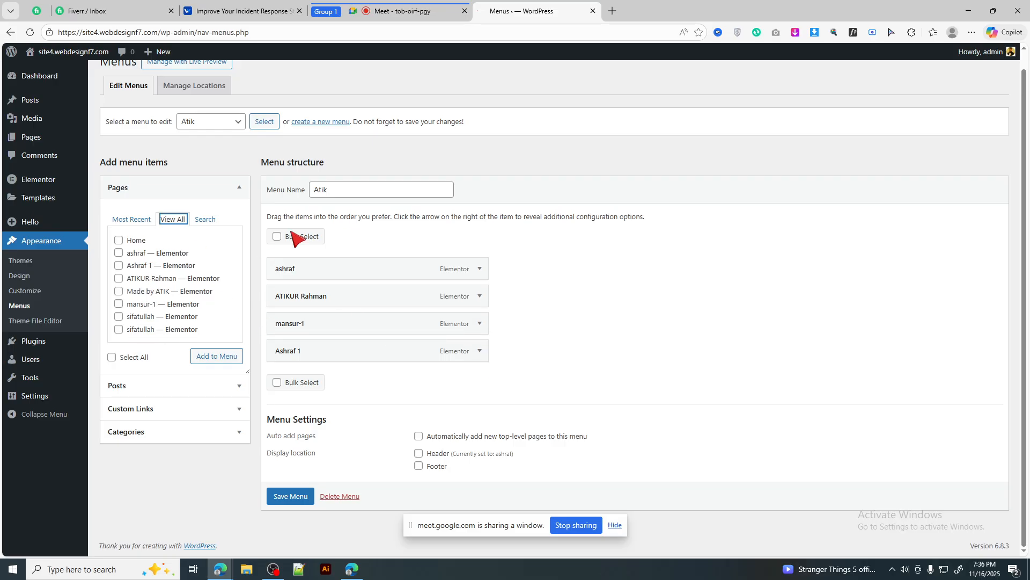
{"action": "scroll", "coordinate": [290, 204], "scroll_direction": "up", "scroll_amount": 1}
{"action": "left_click", "coordinate": [328, 140]}
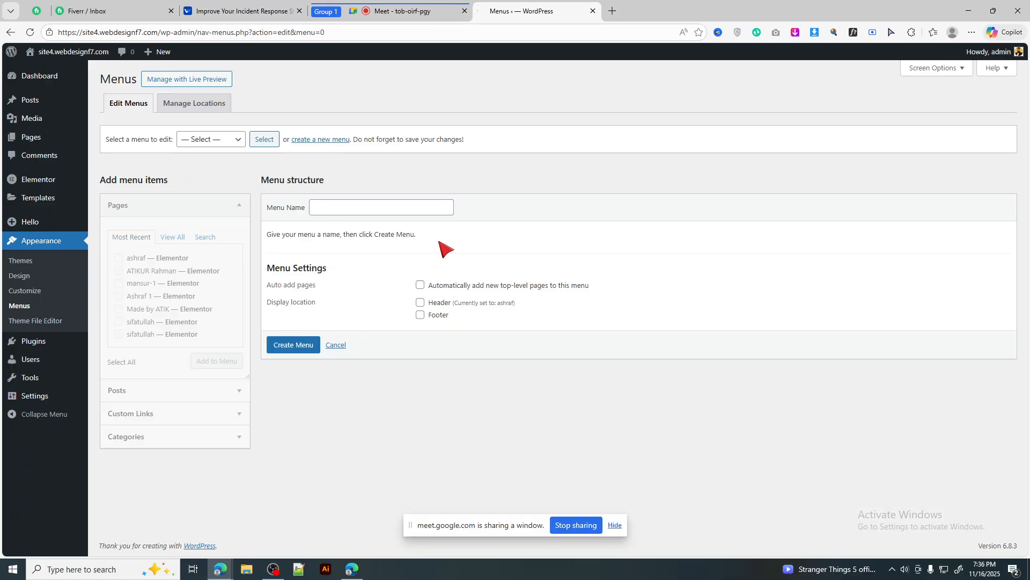
{"action": "left_click", "coordinate": [400, 206]}
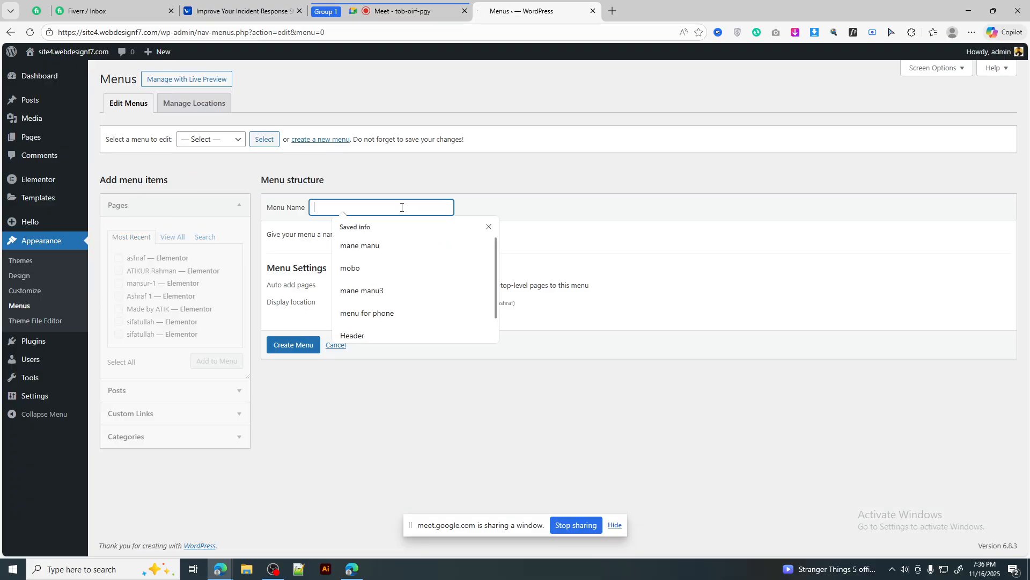
{"action": "left_click", "coordinate": [391, 246]}
{"action": "type", "text": "10"}
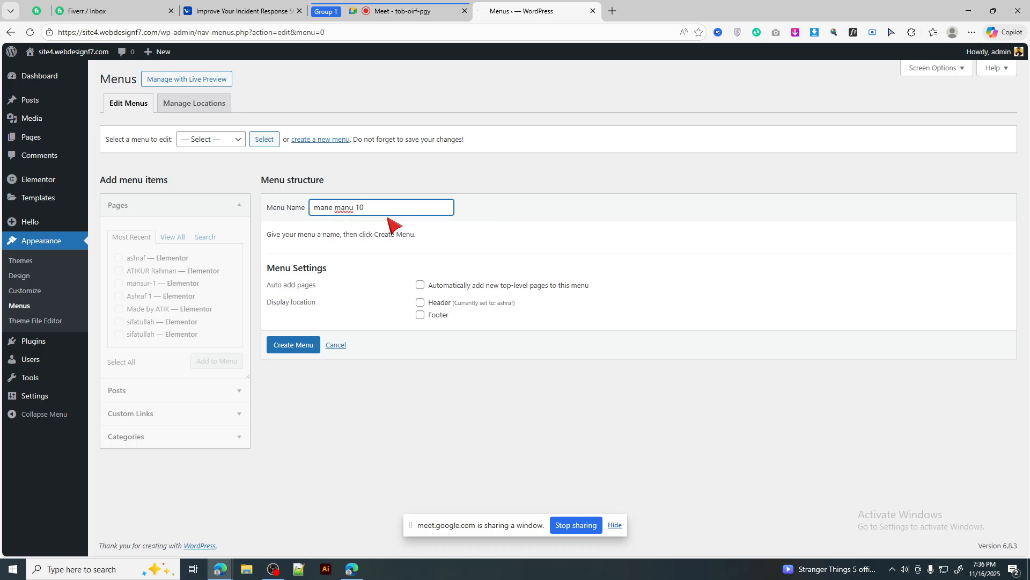
{"action": "left_click", "coordinate": [293, 346]}
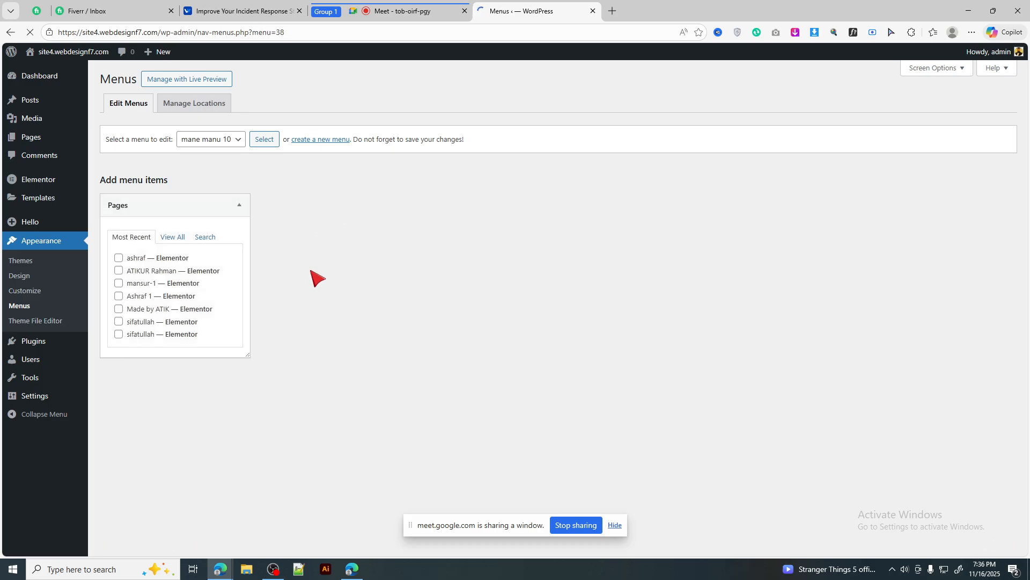
Add the first, third, fourth, sixth and seventh most recent pages to the mane manu 10 menu and save it
{"action": "left_click", "coordinate": [144, 260]}
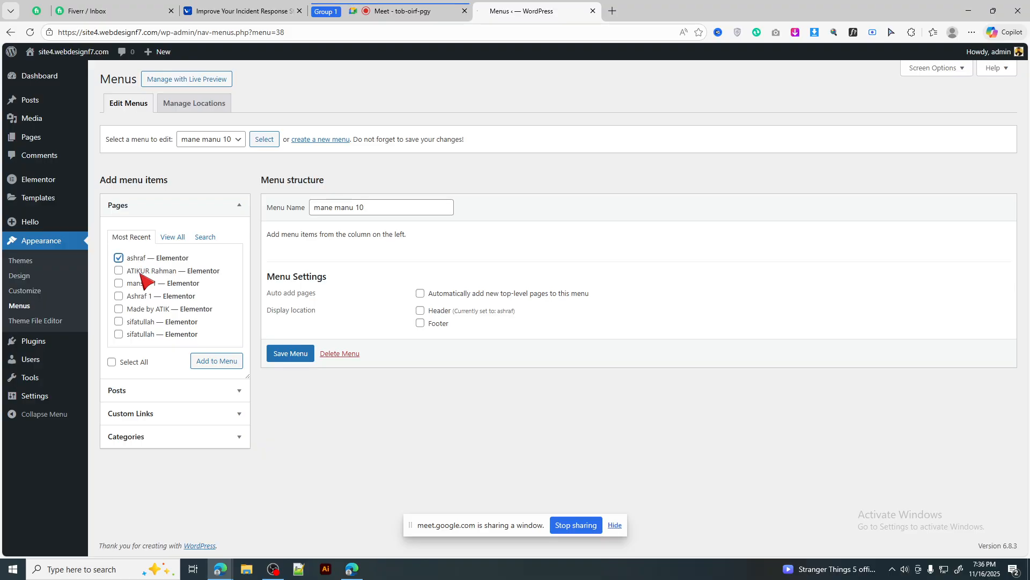
{"action": "left_click", "coordinate": [142, 283]}
{"action": "left_click", "coordinate": [141, 296]}
{"action": "left_click", "coordinate": [140, 322]}
{"action": "left_click", "coordinate": [138, 334]}
{"action": "left_click", "coordinate": [221, 361]}
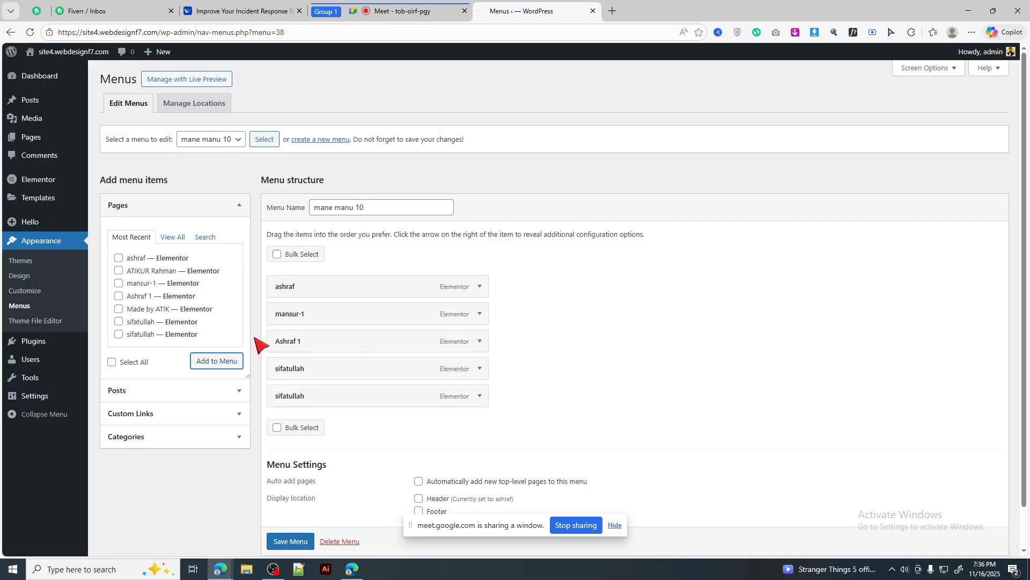
{"action": "scroll", "coordinate": [370, 467], "scroll_direction": "down", "scroll_amount": 1}
{"action": "left_click", "coordinate": [290, 497]}
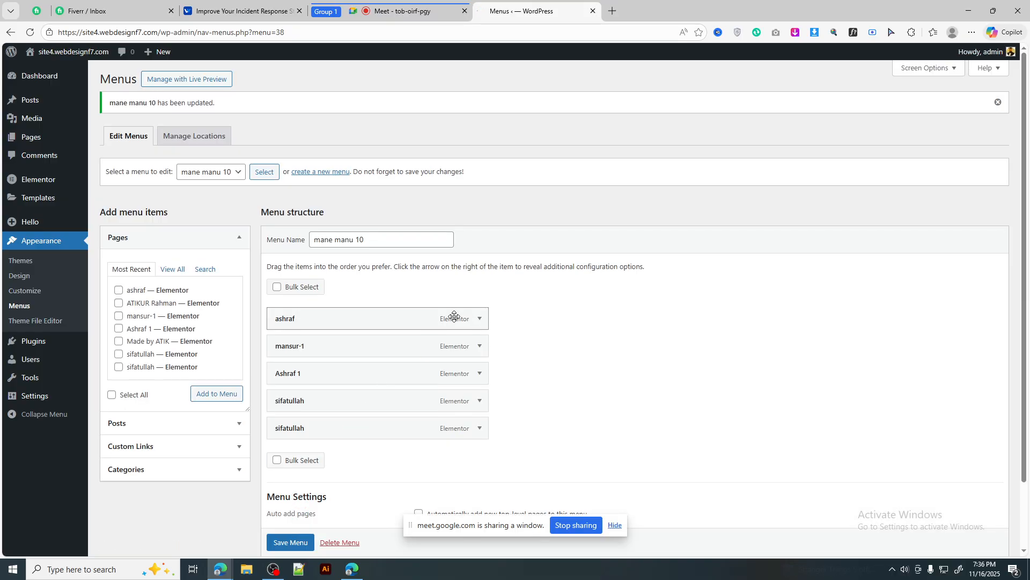
Open the list of all Elementor templates
{"action": "mouse_move", "coordinate": [40, 145]}
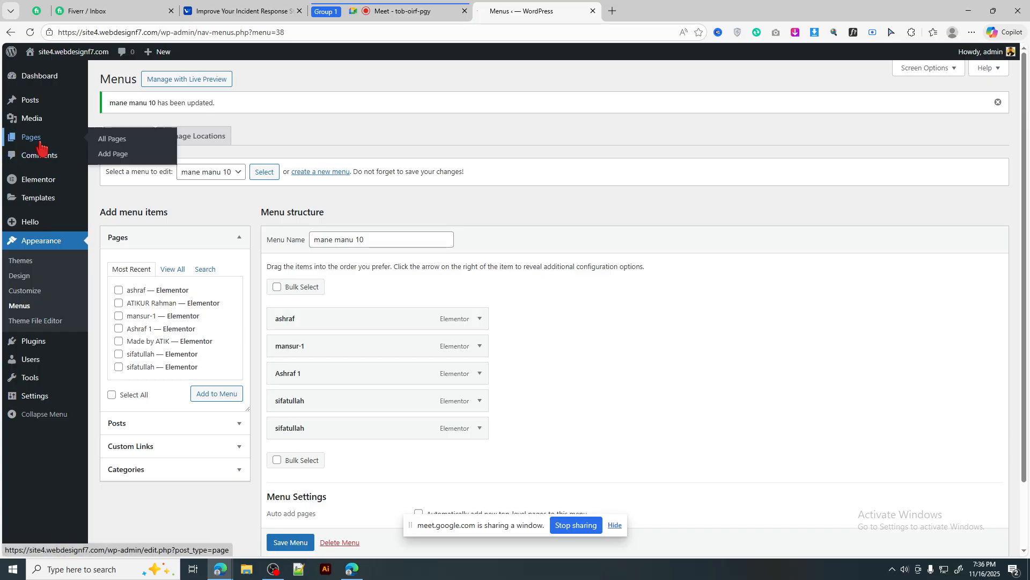
{"action": "left_click", "coordinate": [35, 199]}
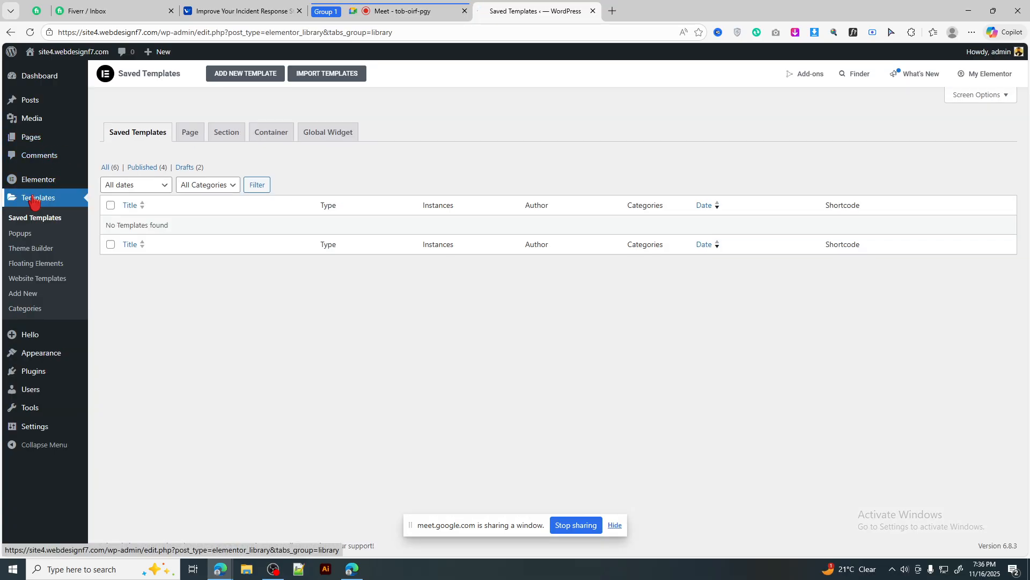
{"action": "left_click", "coordinate": [25, 294]}
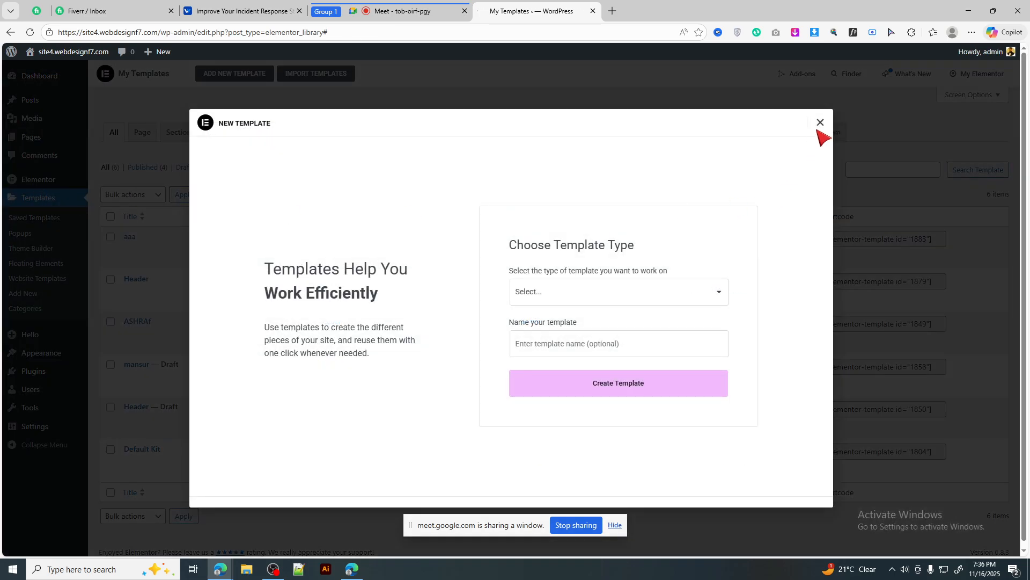
{"action": "left_click", "coordinate": [821, 123]}
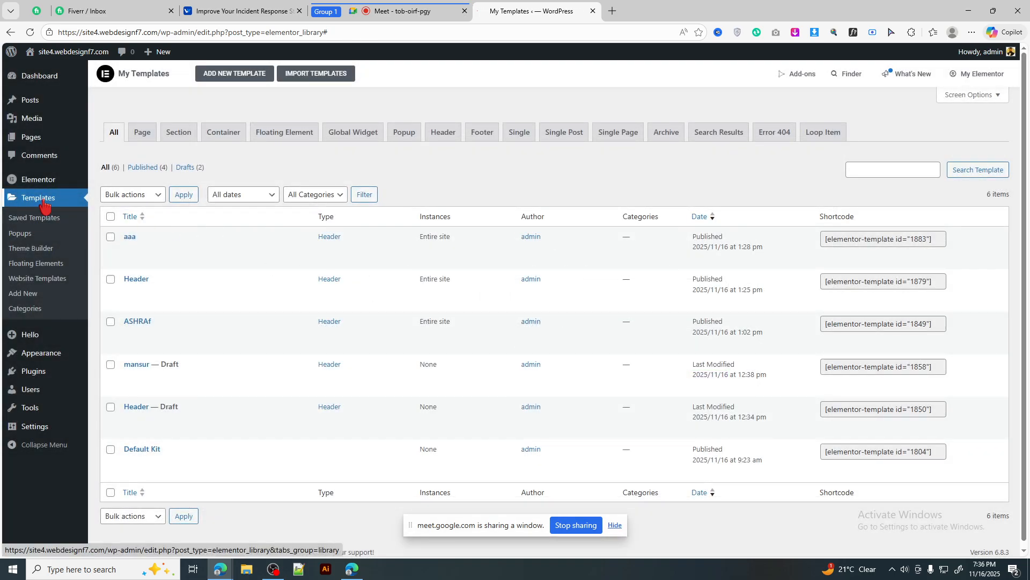
Create a new template of type Header named "header 59"
{"action": "mouse_move", "coordinate": [31, 138]}
{"action": "left_click", "coordinate": [30, 295]}
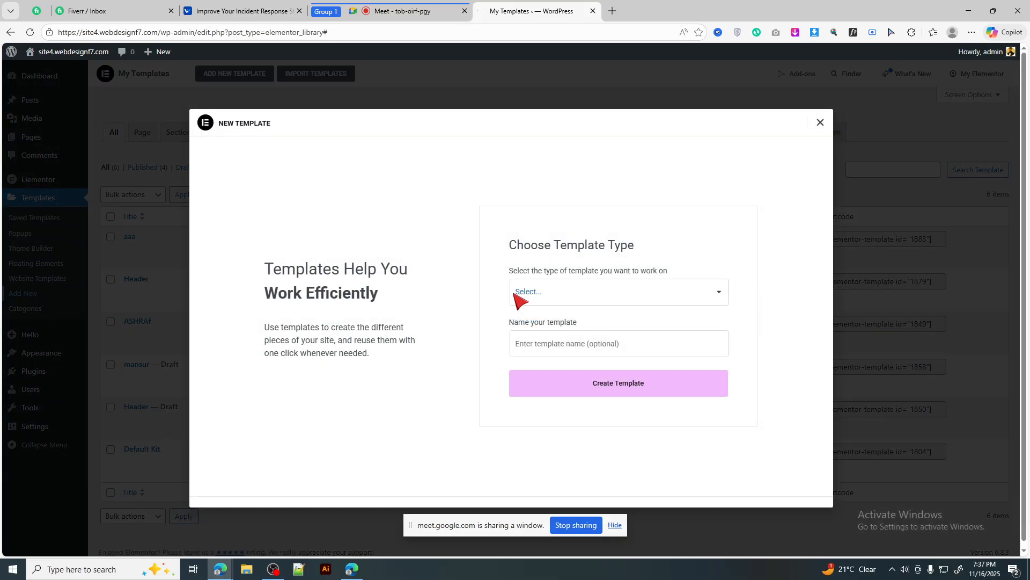
{"action": "left_click", "coordinate": [541, 295]}
{"action": "left_click", "coordinate": [540, 295]}
{"action": "left_click", "coordinate": [576, 300]}
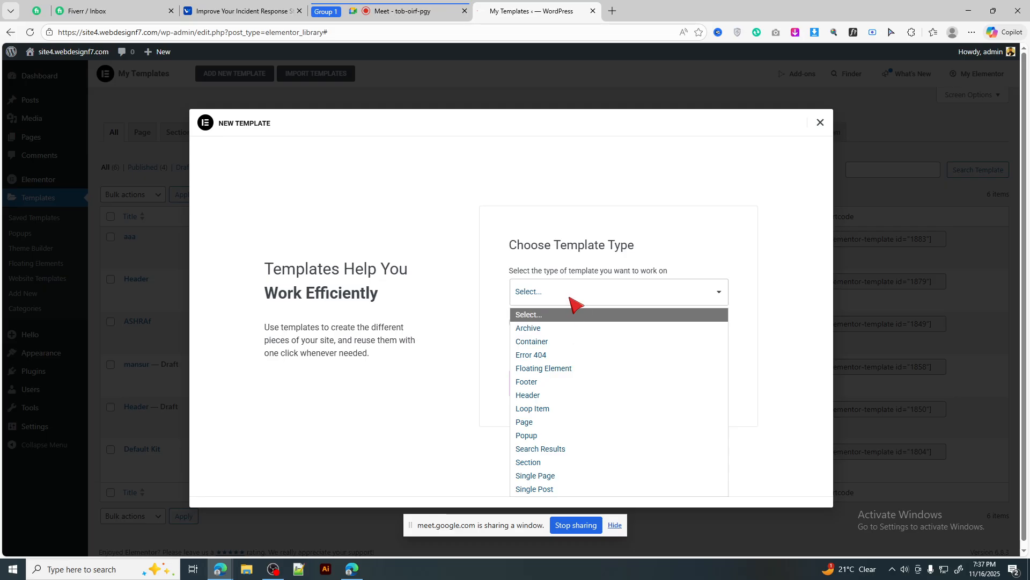
{"action": "left_click", "coordinate": [572, 295]}
{"action": "left_click", "coordinate": [578, 295]}
{"action": "left_click", "coordinate": [537, 395]}
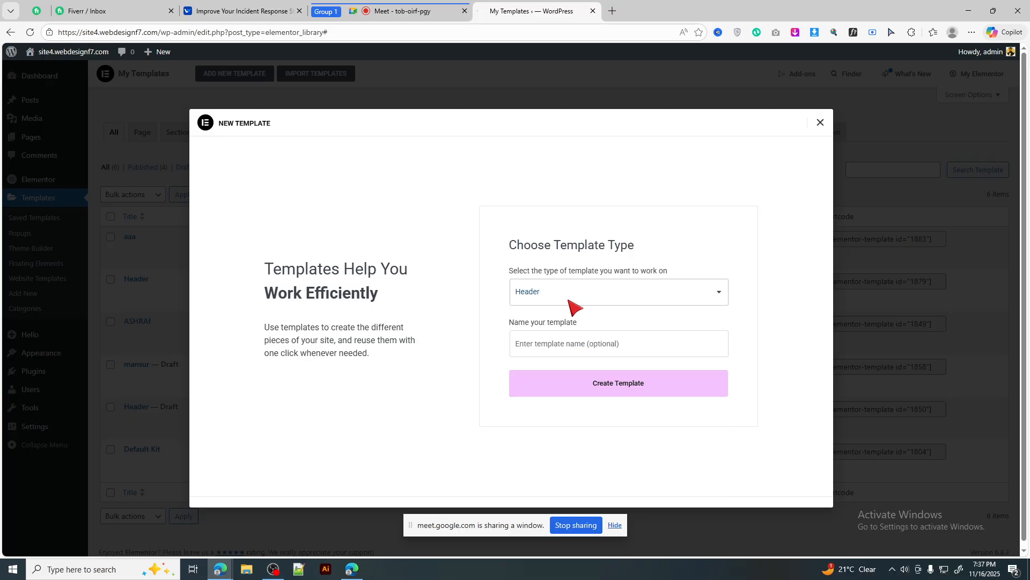
{"action": "left_click", "coordinate": [549, 347]}
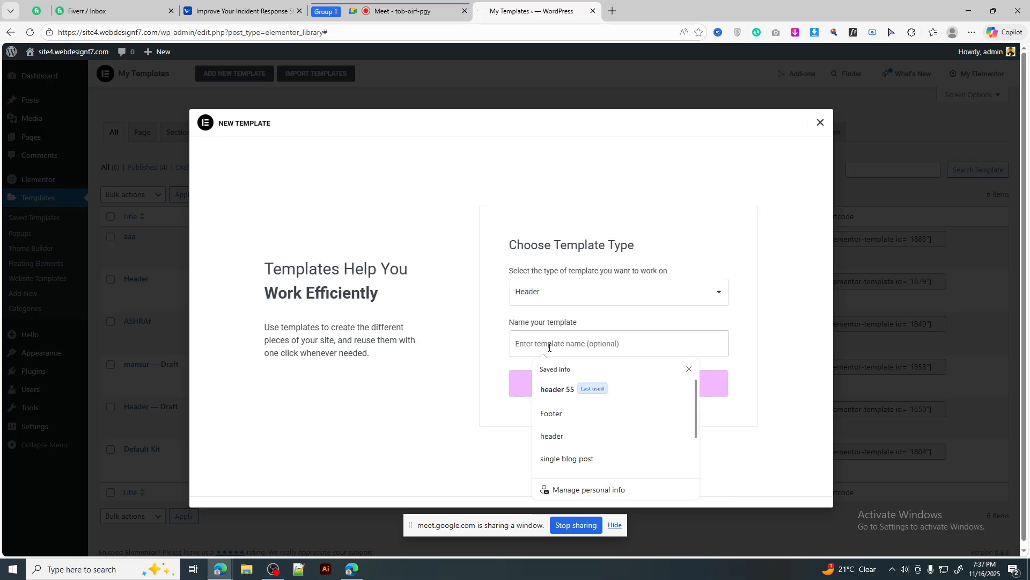
{"action": "left_click", "coordinate": [566, 396]}
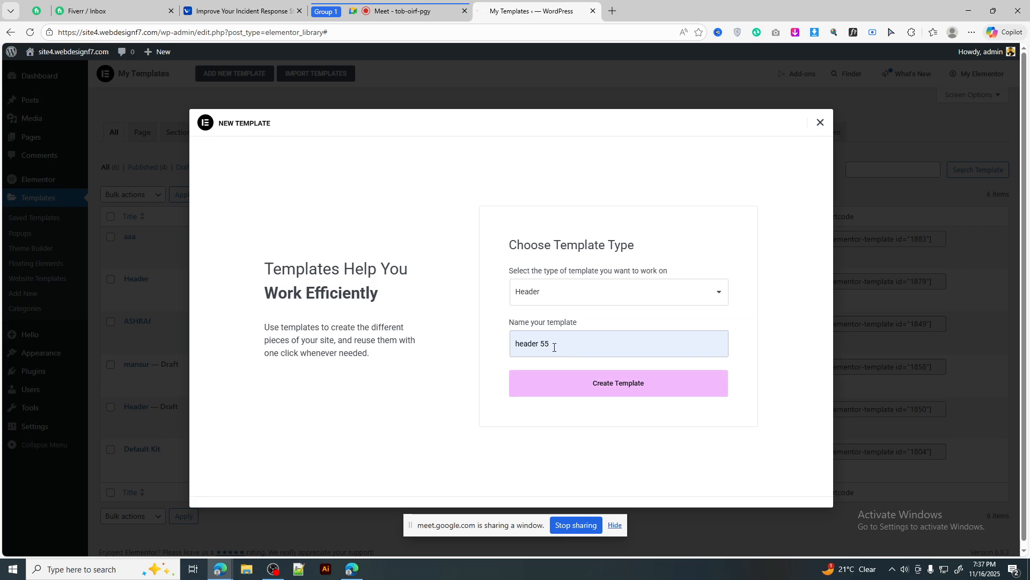
{"action": "type", "text": "9"}
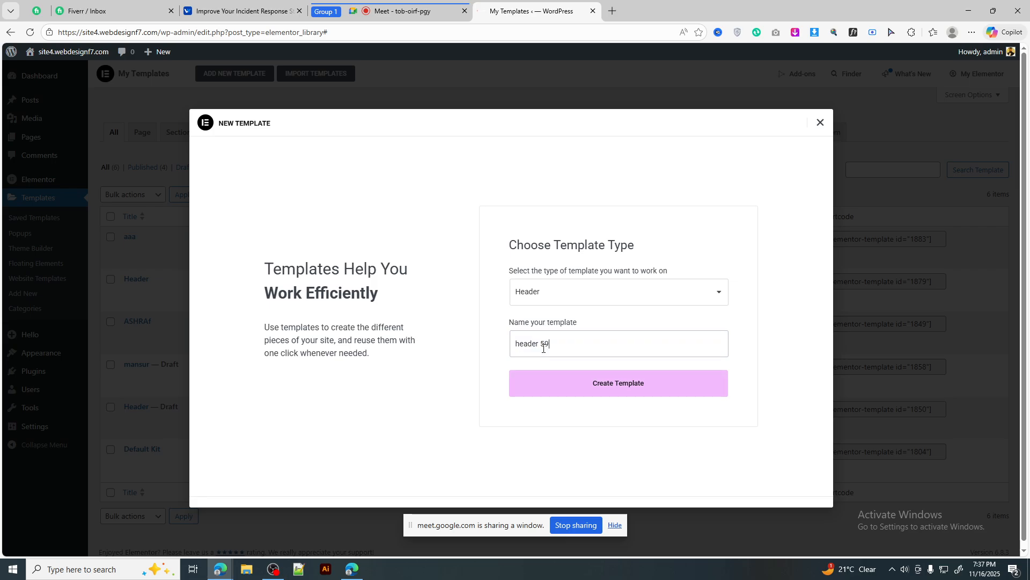
{"action": "left_click", "coordinate": [603, 385]}
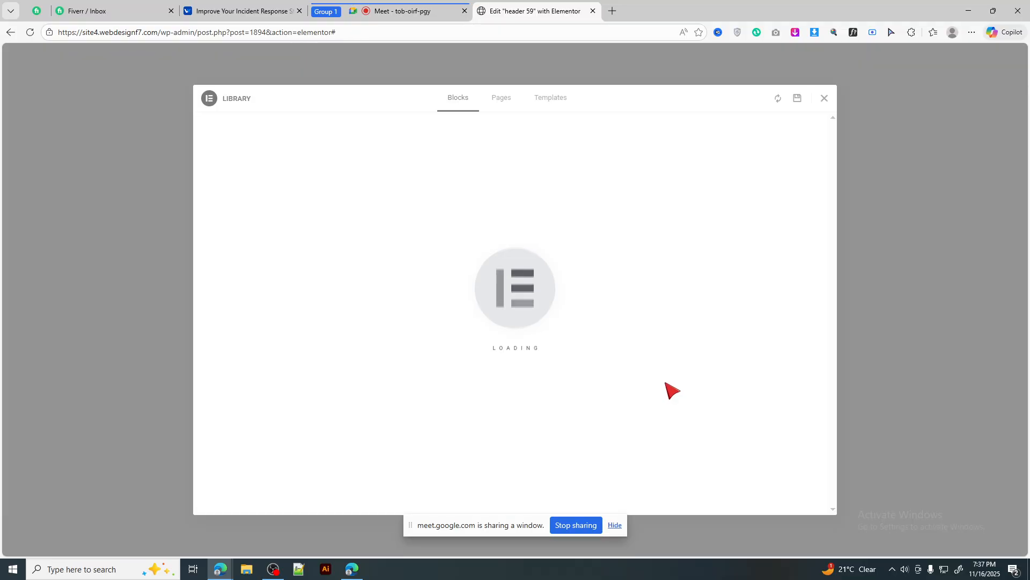
Dismiss the block library and add a flexbox container with a narrow left column and a wide right column
{"action": "mouse_move", "coordinate": [633, 253]}
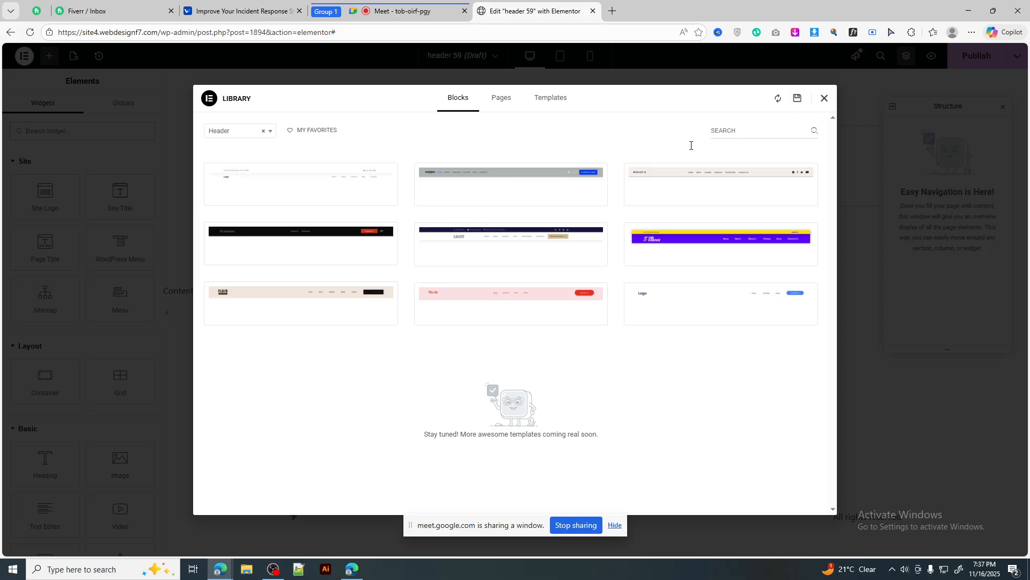
{"action": "left_click", "coordinate": [825, 99]}
{"action": "left_click", "coordinate": [571, 159]}
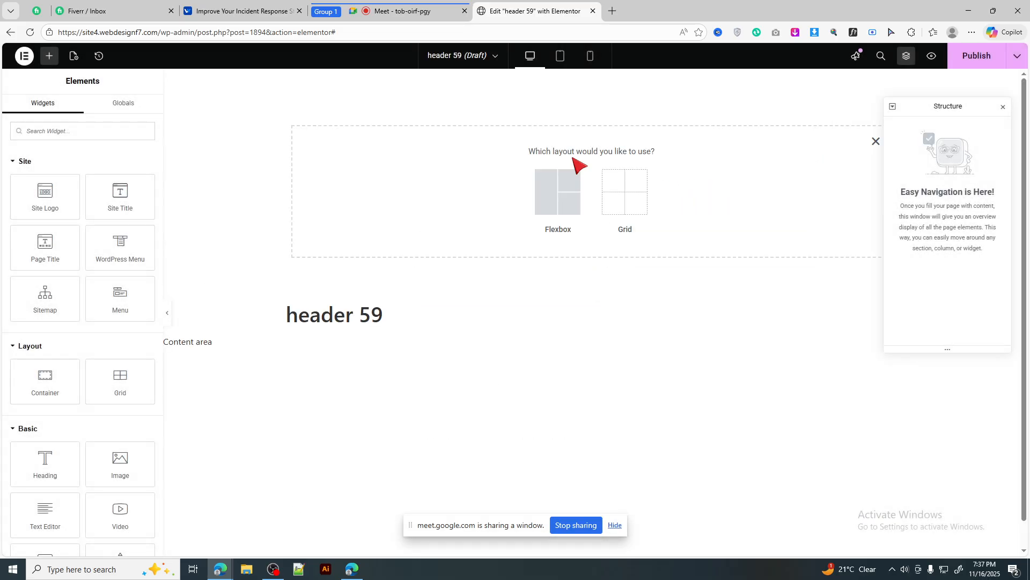
{"action": "left_click", "coordinate": [550, 186]}
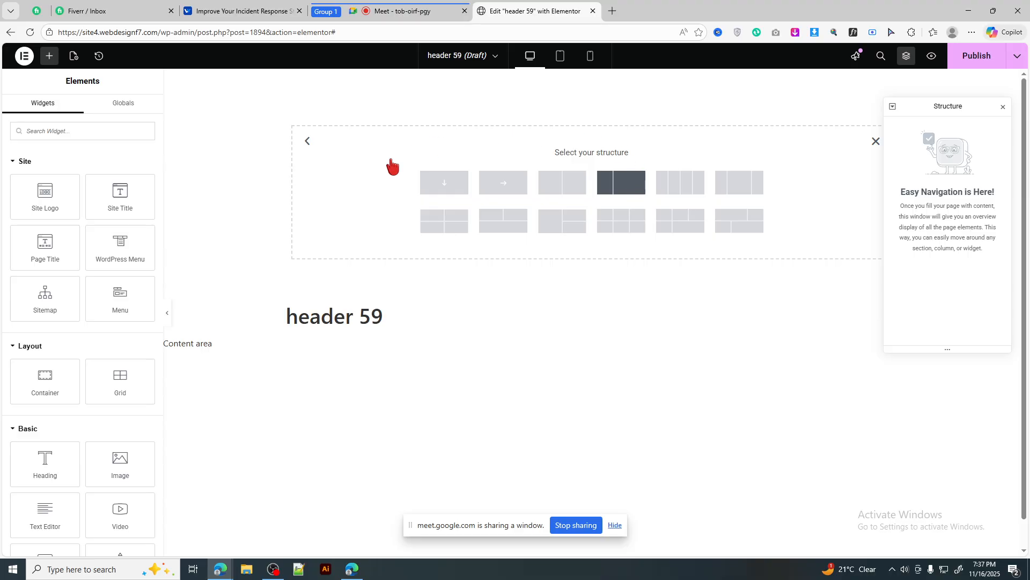
{"action": "left_click", "coordinate": [605, 173]}
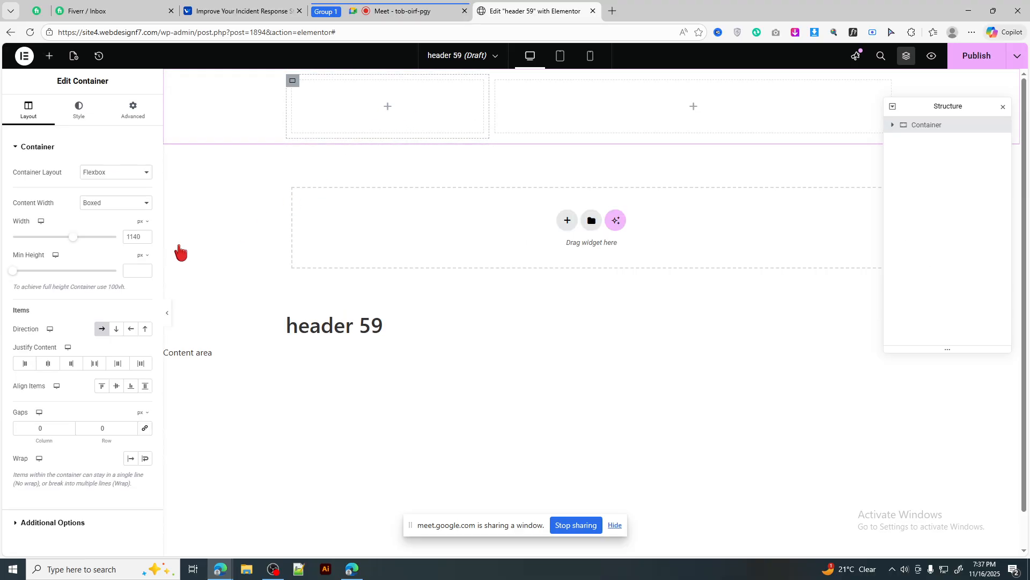
Add an Image widget to the narrow column and fill it with the Spark Electrical logo from the media library
{"action": "left_click_drag", "start_coordinate": [111, 458], "coordinate": [398, 115]}
{"action": "left_click", "coordinate": [57, 212]}
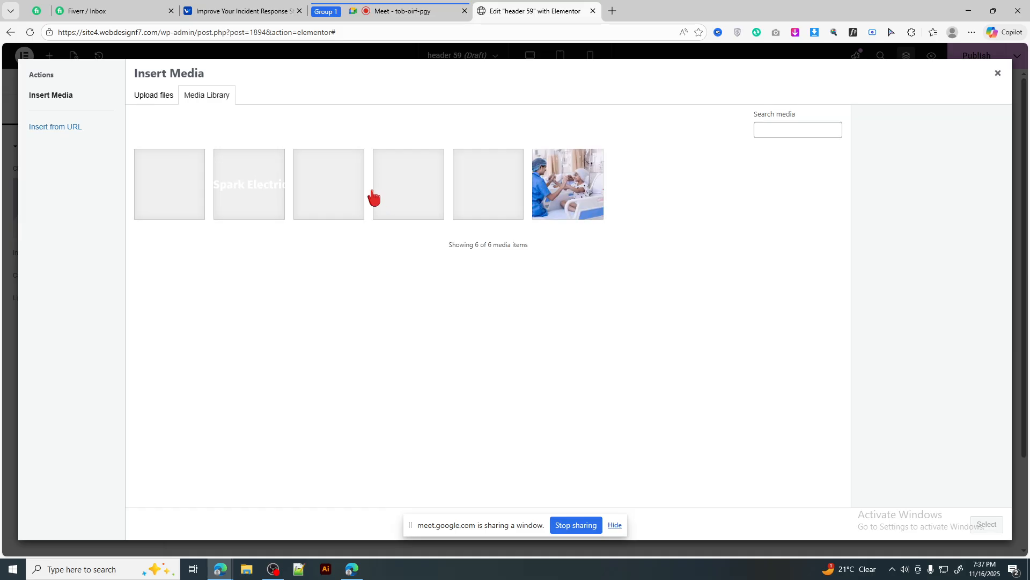
{"action": "left_click", "coordinate": [261, 204]}
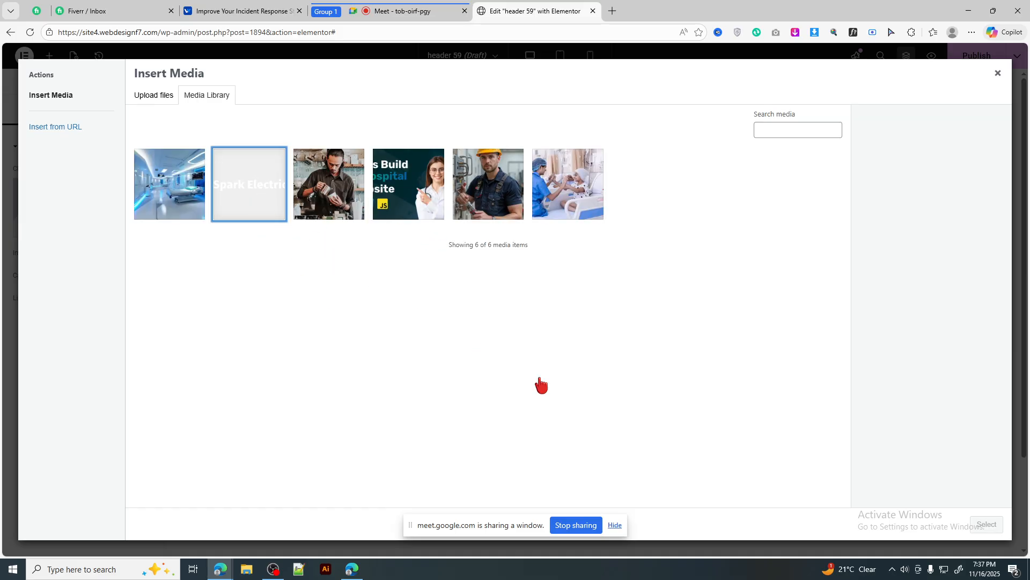
{"action": "left_click", "coordinate": [986, 524]}
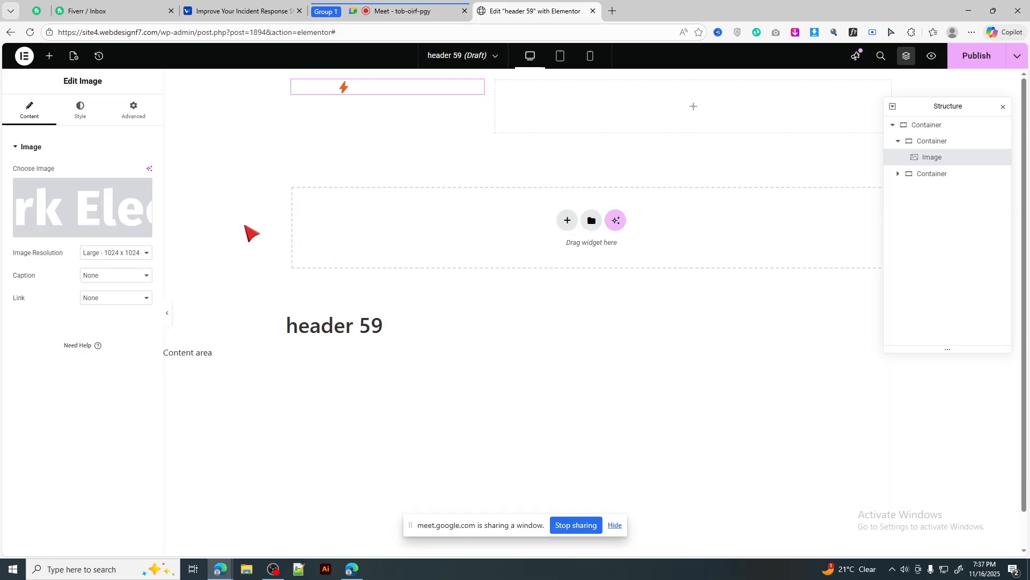
Set the outer container's background to a solid dark gray, #363636
{"action": "left_click", "coordinate": [80, 109]}
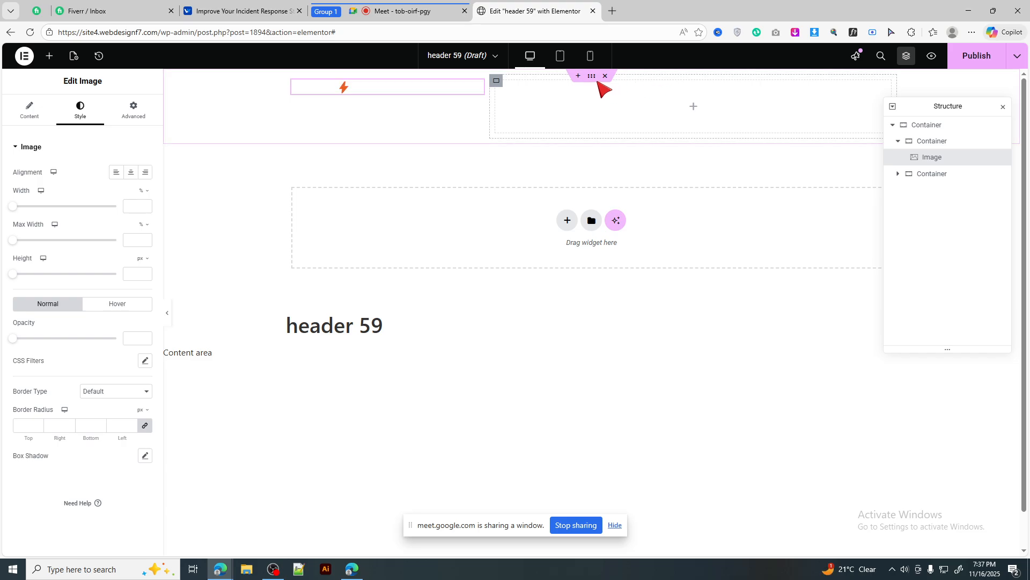
{"action": "left_click", "coordinate": [591, 76]}
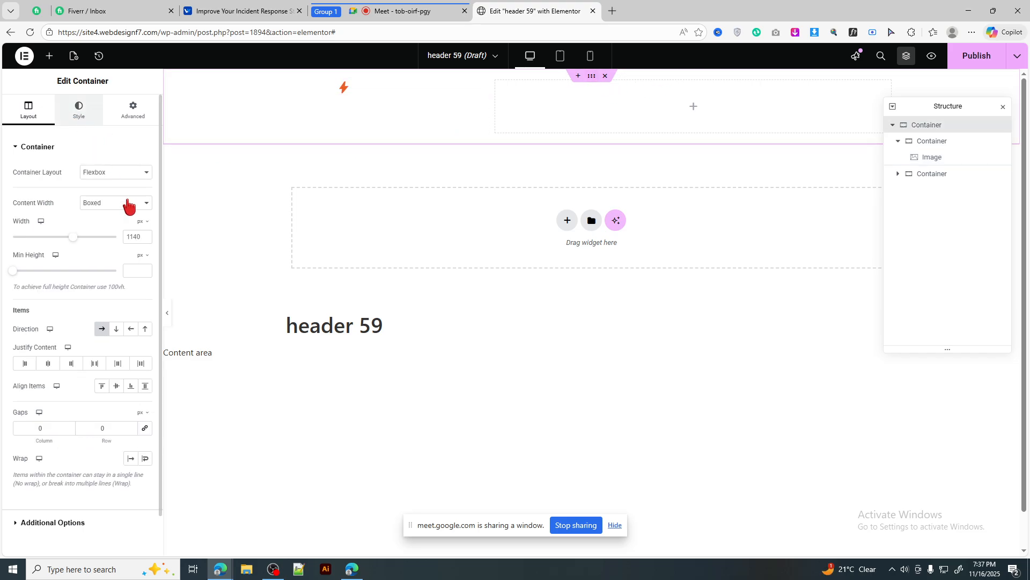
{"action": "left_click", "coordinate": [101, 195]}
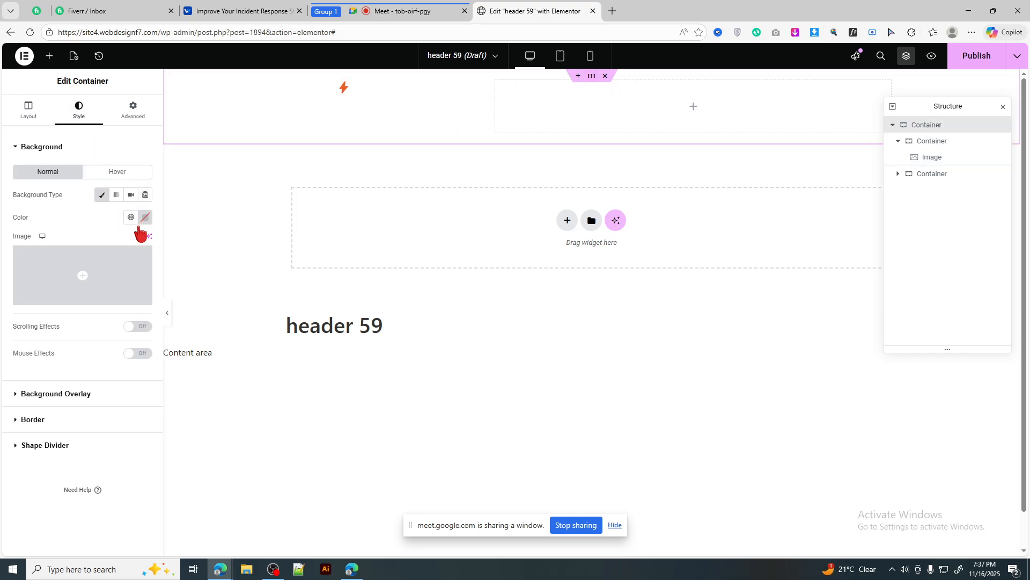
{"action": "left_click", "coordinate": [144, 217]}
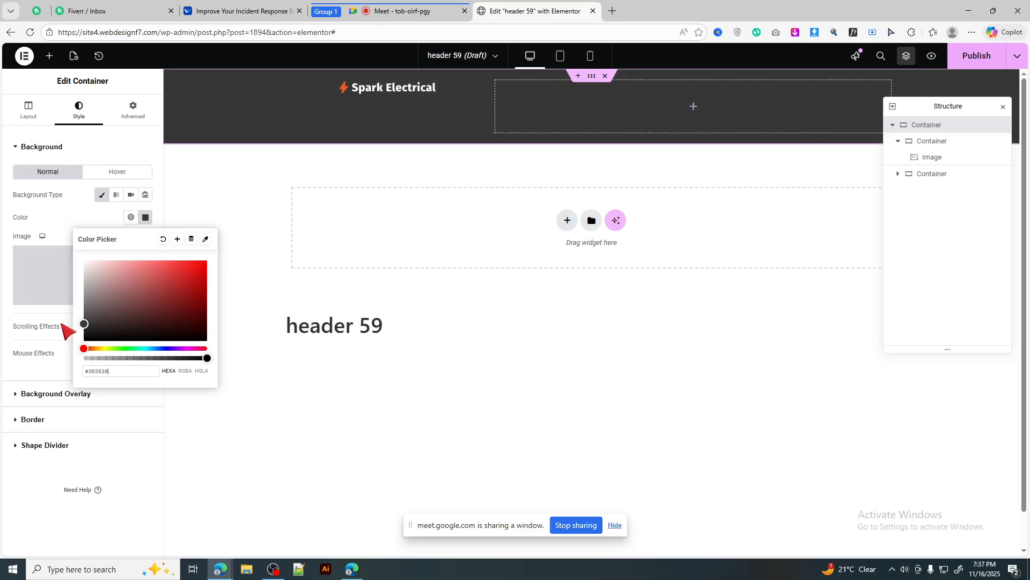
{"action": "left_click", "coordinate": [172, 221]}
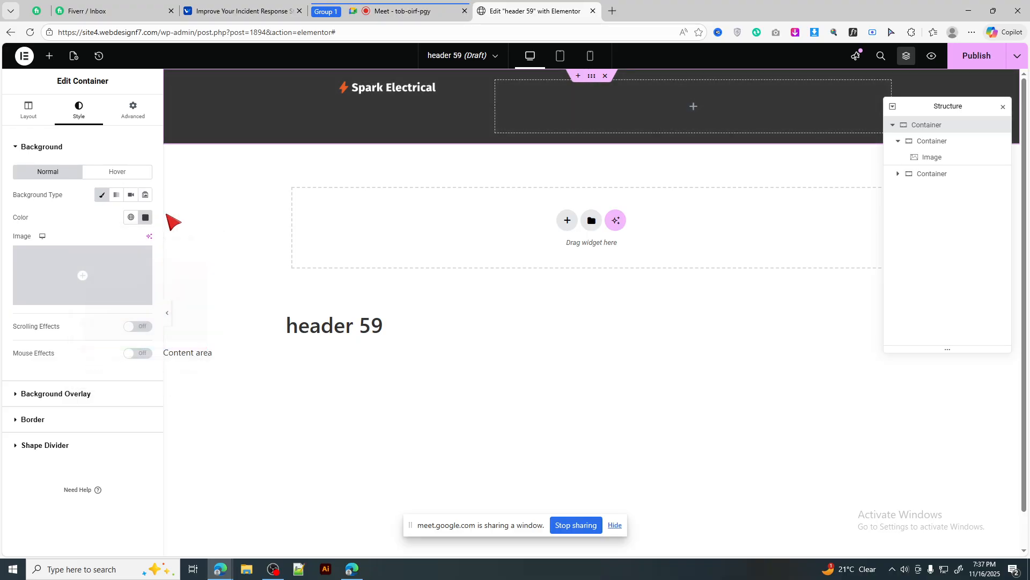
Add a WordPress Menu widget to the wide column and move the Structure window clear of the header
{"action": "left_click", "coordinate": [694, 107]}
{"action": "left_click_drag", "start_coordinate": [121, 252], "coordinate": [663, 131]}
{"action": "left_click_drag", "start_coordinate": [915, 106], "coordinate": [901, 193]}
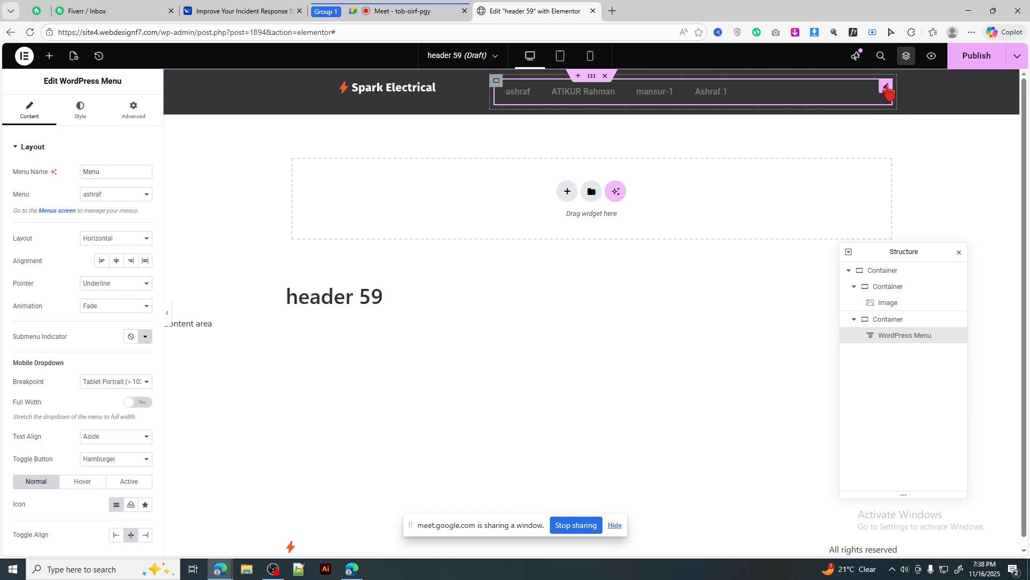
Publish the header template with an added display condition
{"action": "left_click", "coordinate": [982, 57]}
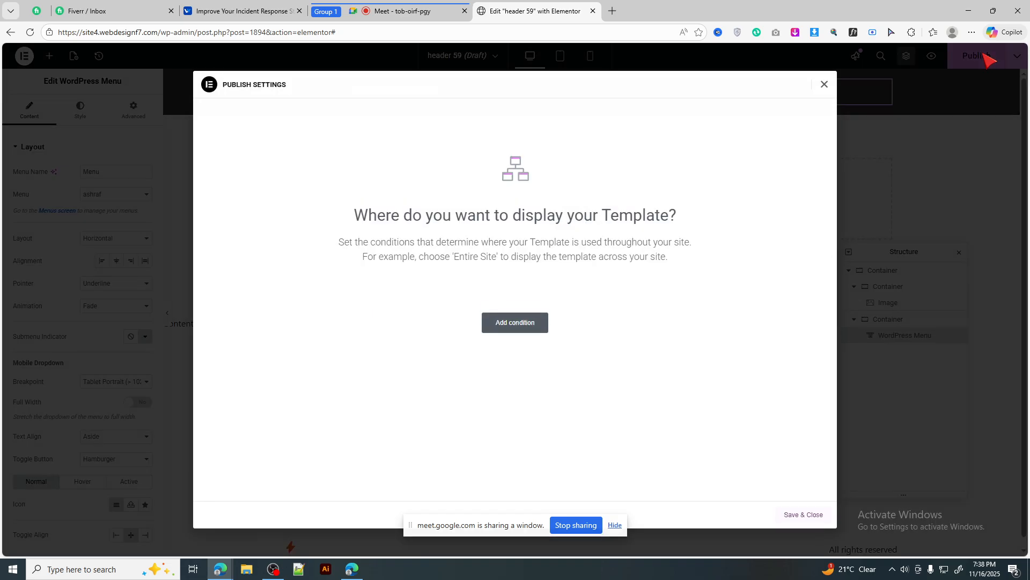
{"action": "left_click", "coordinate": [521, 323]}
{"action": "left_click", "coordinate": [804, 515]}
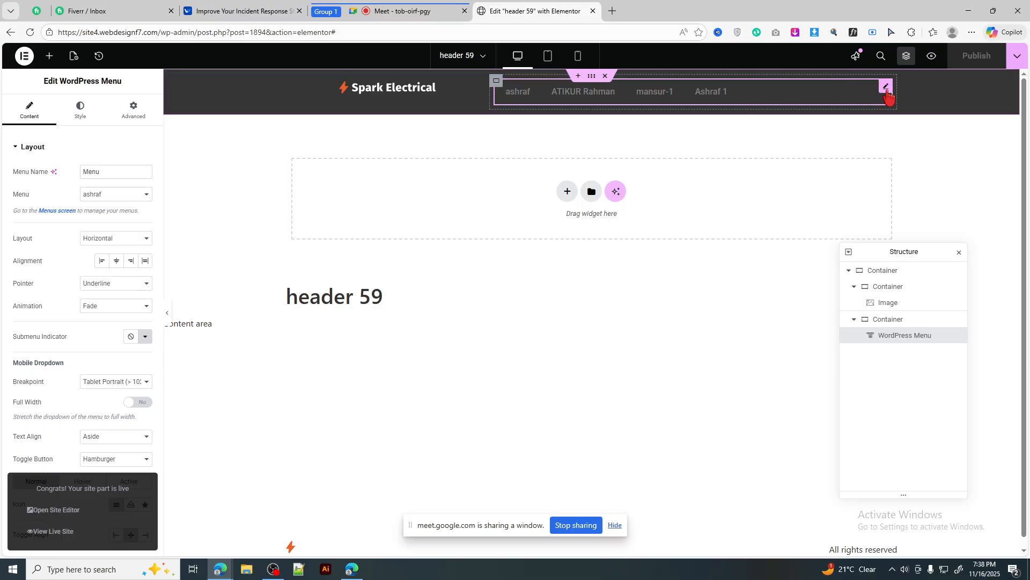
Right-align the header's WordPress menu and set its normal text color to white
{"action": "left_click", "coordinate": [129, 263]}
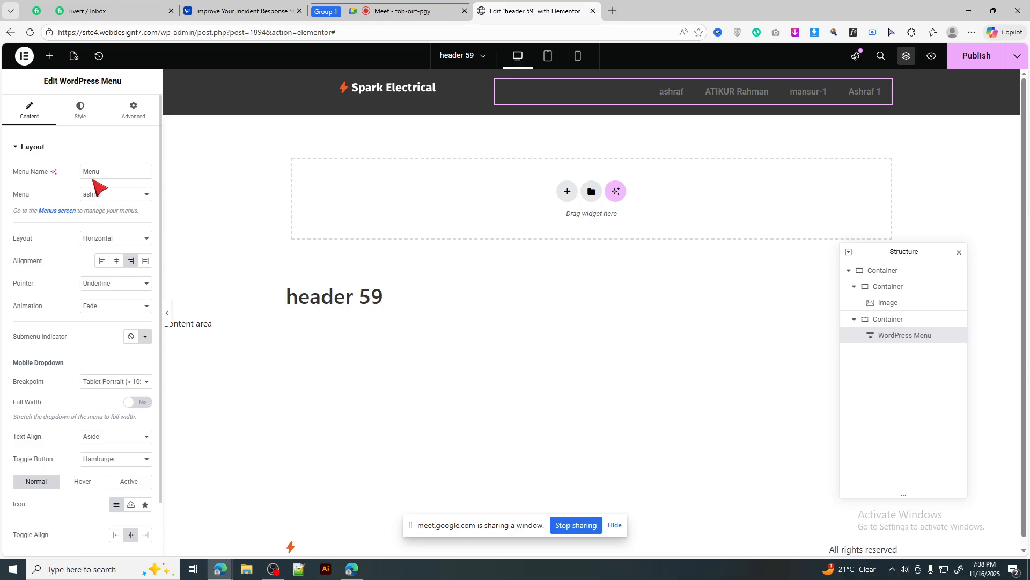
{"action": "left_click", "coordinate": [81, 110]}
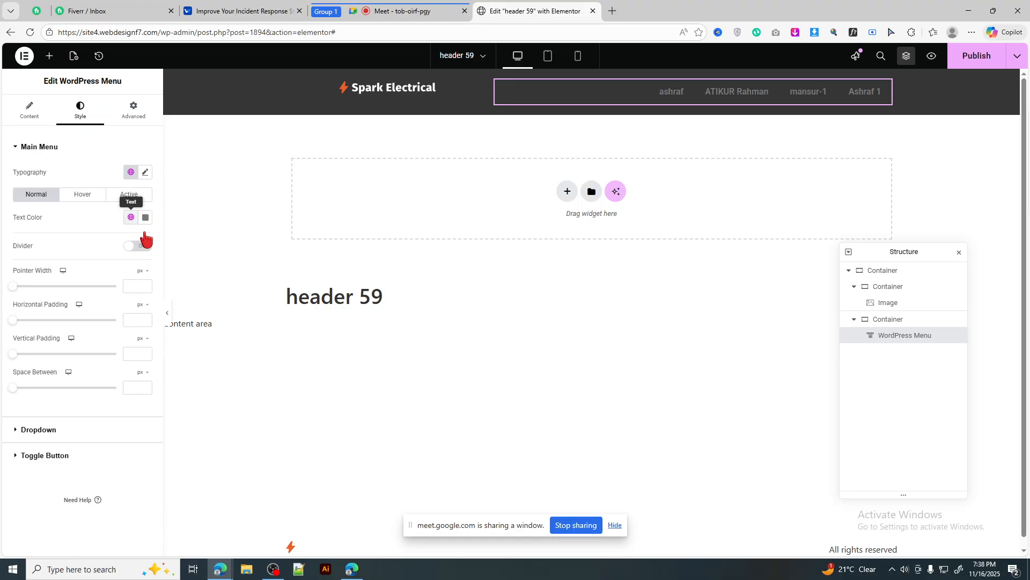
{"action": "left_click", "coordinate": [145, 218]}
{"action": "left_click_drag", "start_coordinate": [110, 276], "coordinate": [82, 251]}
{"action": "left_click", "coordinate": [146, 218]}
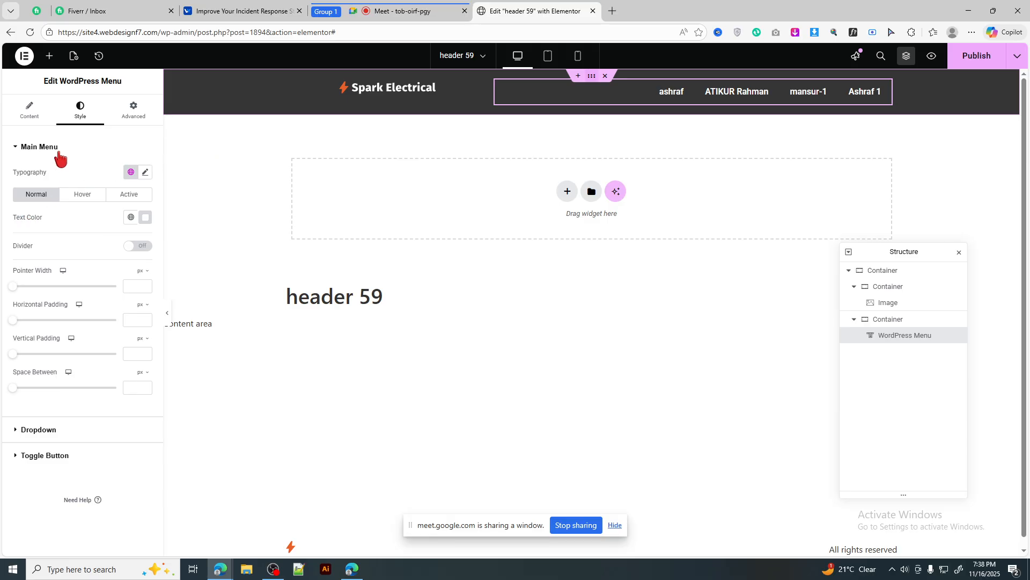
Center the outer container's items vertically and give it 20 px padding on all sides
{"action": "left_click", "coordinate": [385, 103]}
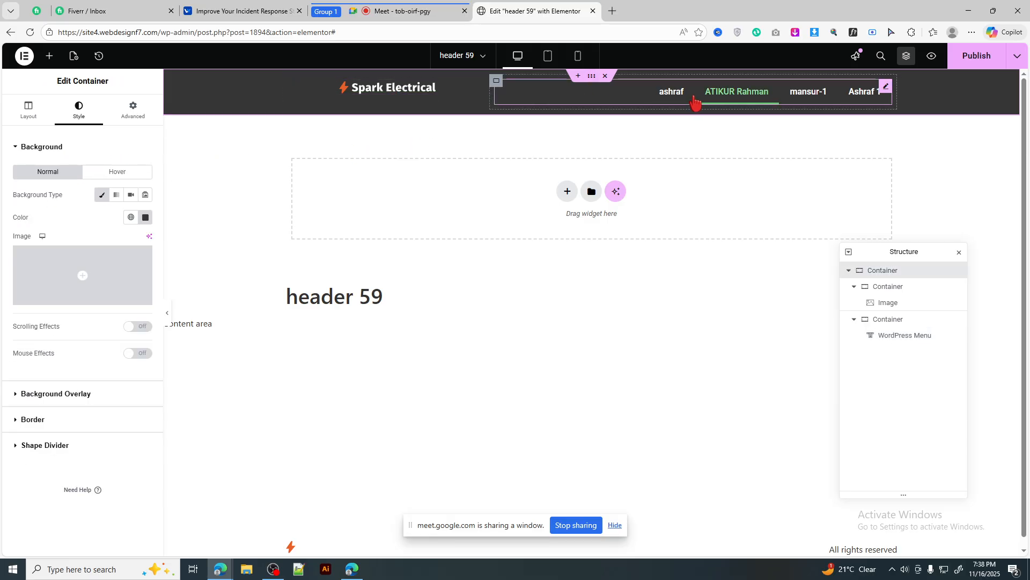
{"action": "left_click", "coordinate": [28, 110]}
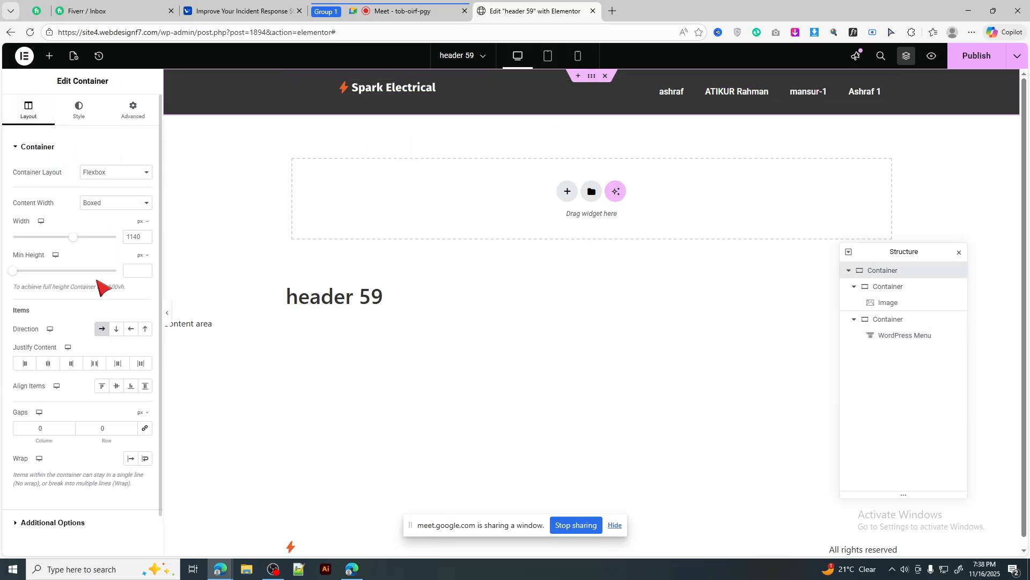
{"action": "left_click", "coordinate": [117, 386]}
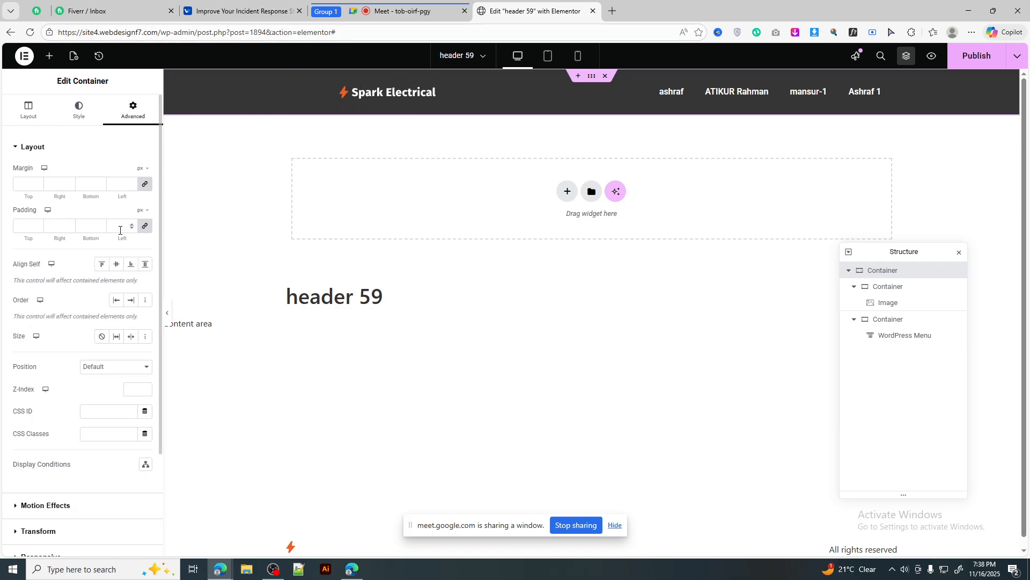
{"action": "left_click", "coordinate": [118, 226]}
{"action": "type", "text": "20"}
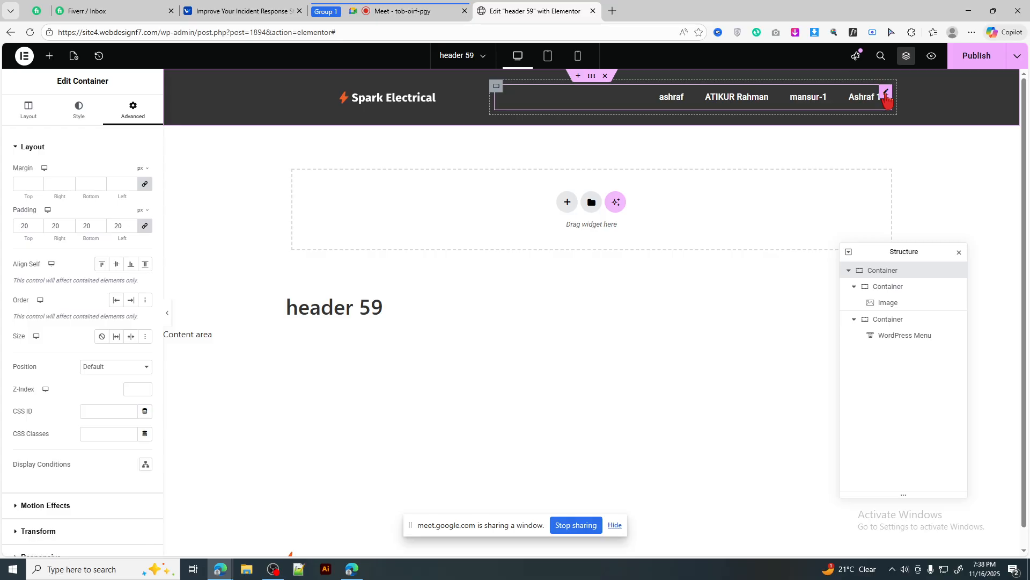
Set the menu's hover text to the global color #CCFF55 and its hover pointer color to #FFFFFF
{"action": "left_click", "coordinate": [886, 98]}
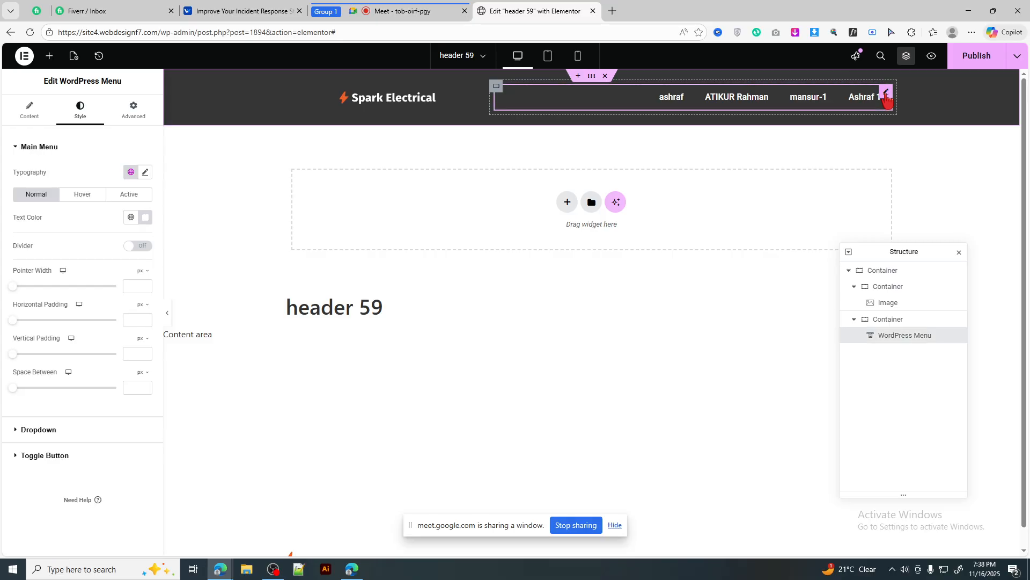
{"action": "left_click", "coordinate": [82, 195]}
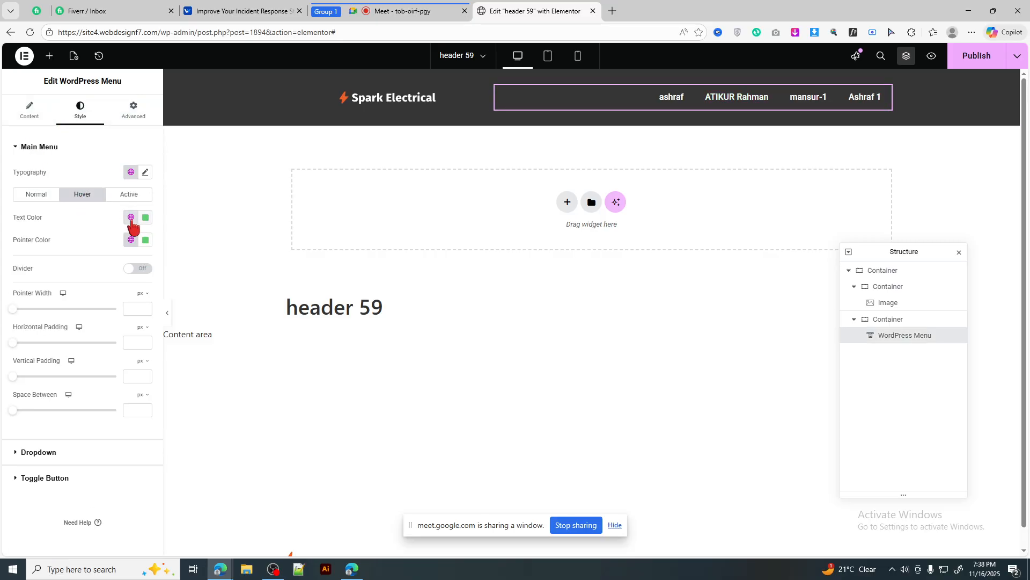
{"action": "left_click", "coordinate": [131, 217]}
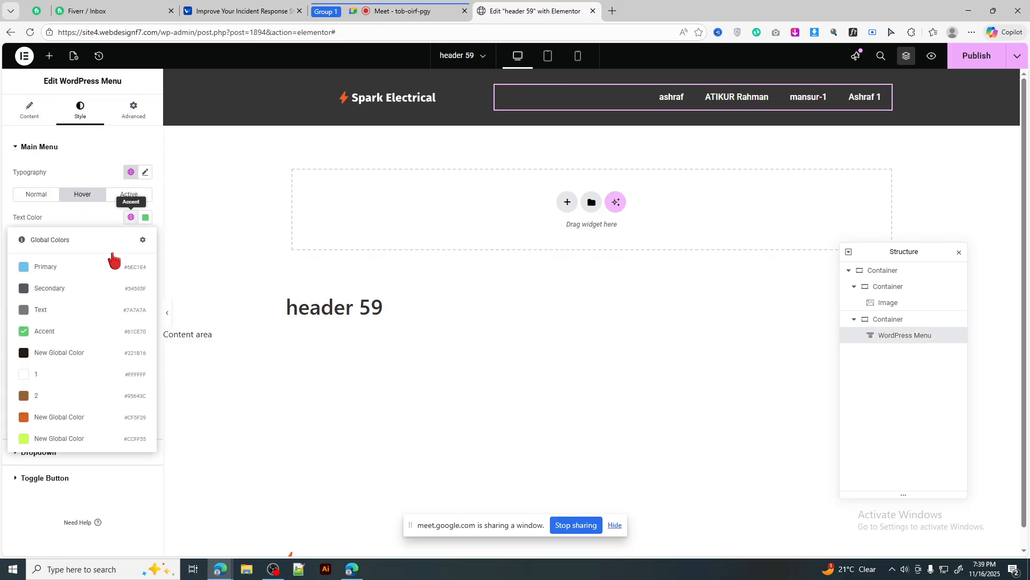
{"action": "left_click", "coordinate": [58, 439]}
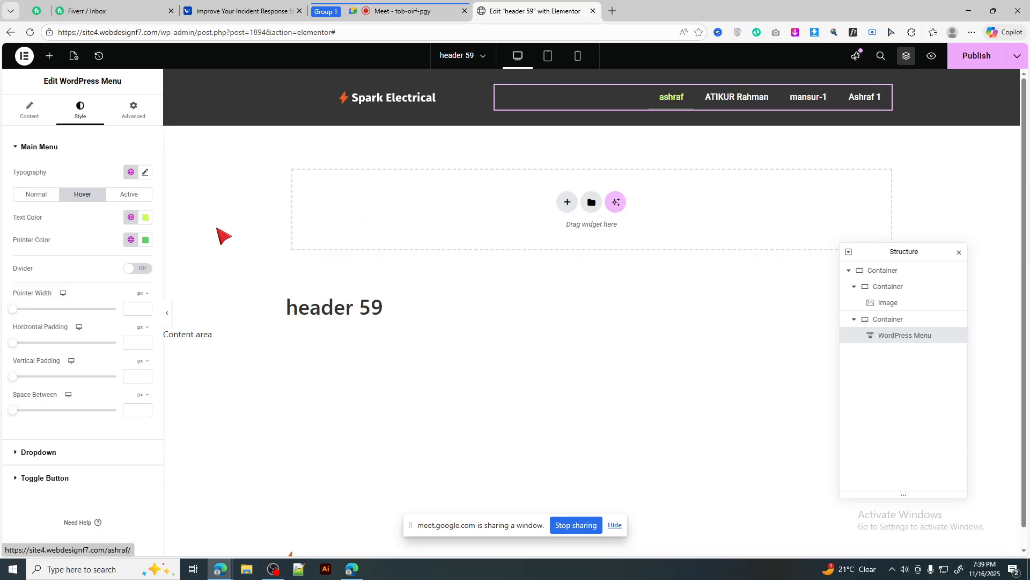
{"action": "left_click", "coordinate": [145, 239]}
{"action": "left_click_drag", "start_coordinate": [146, 296], "coordinate": [84, 271]}
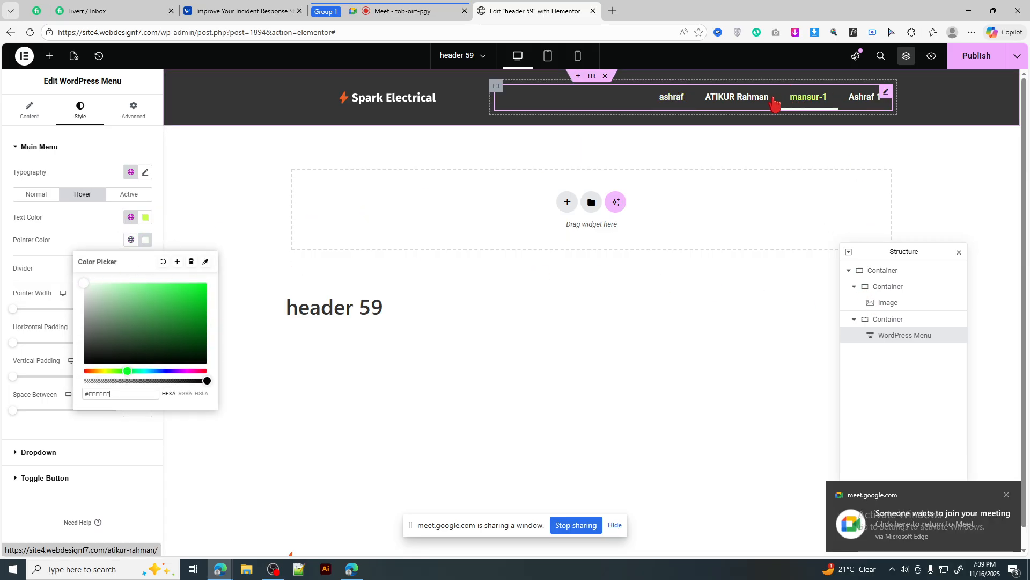
Switch to the Google Meet call, admit the waiting participant and return to the Elementor header editor
{"action": "left_click", "coordinate": [400, 11]}
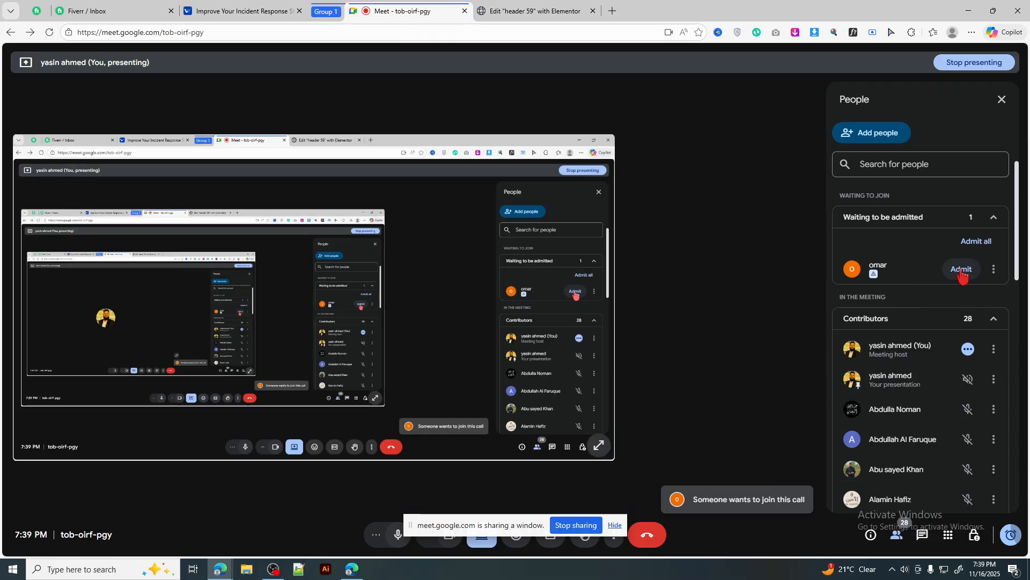
{"action": "left_click", "coordinate": [960, 270]}
{"action": "left_click", "coordinate": [558, 11]}
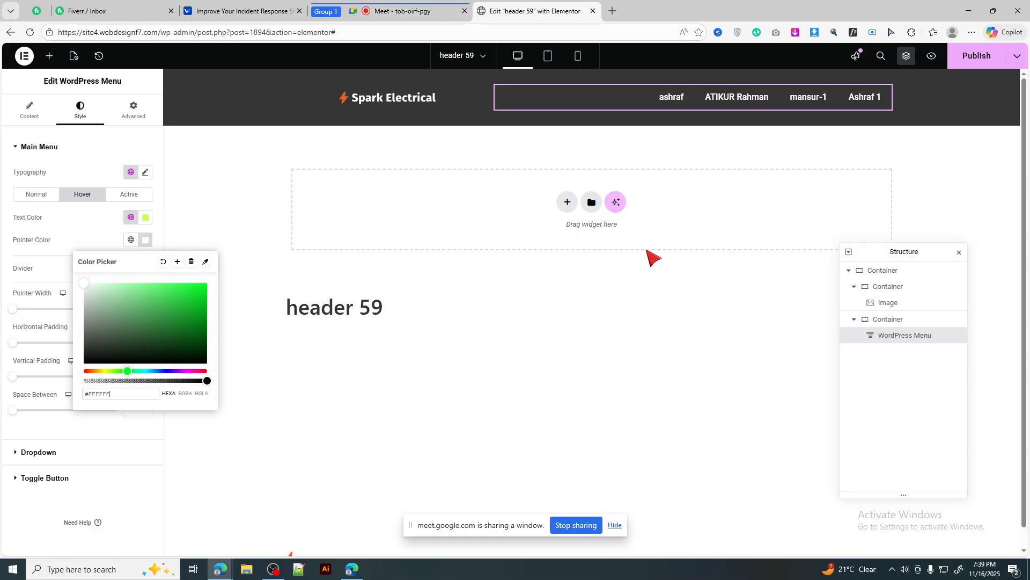
Try the Drop In and Drop Out animations on the menu's underline pointer
{"action": "left_click", "coordinate": [742, 103]}
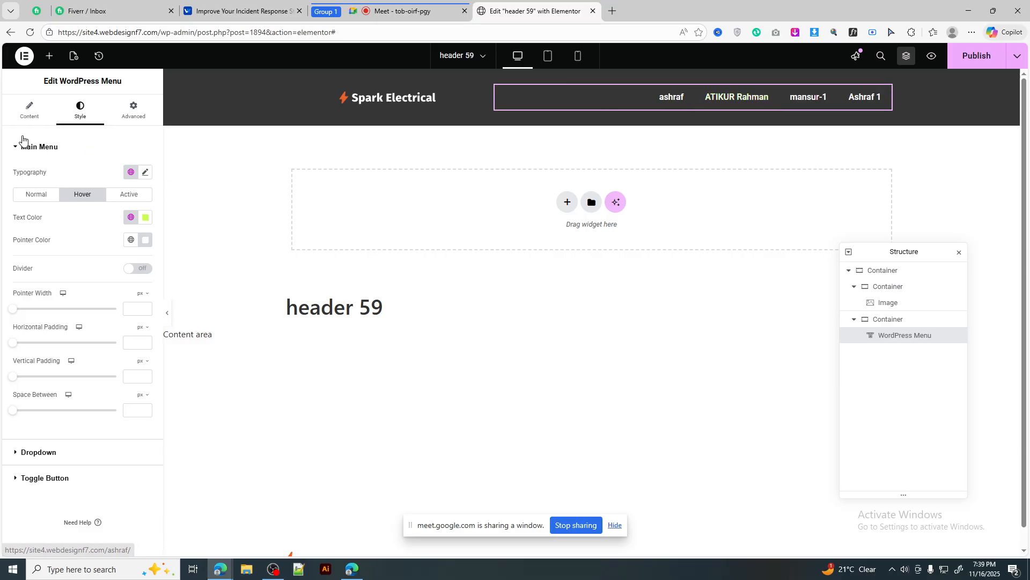
{"action": "left_click", "coordinate": [29, 111]}
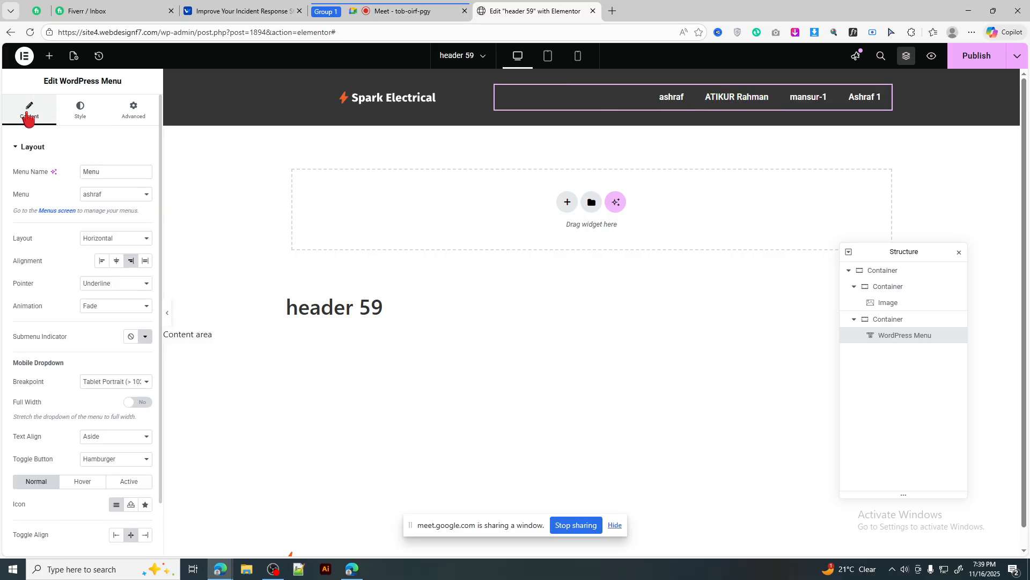
{"action": "left_click", "coordinate": [109, 284]}
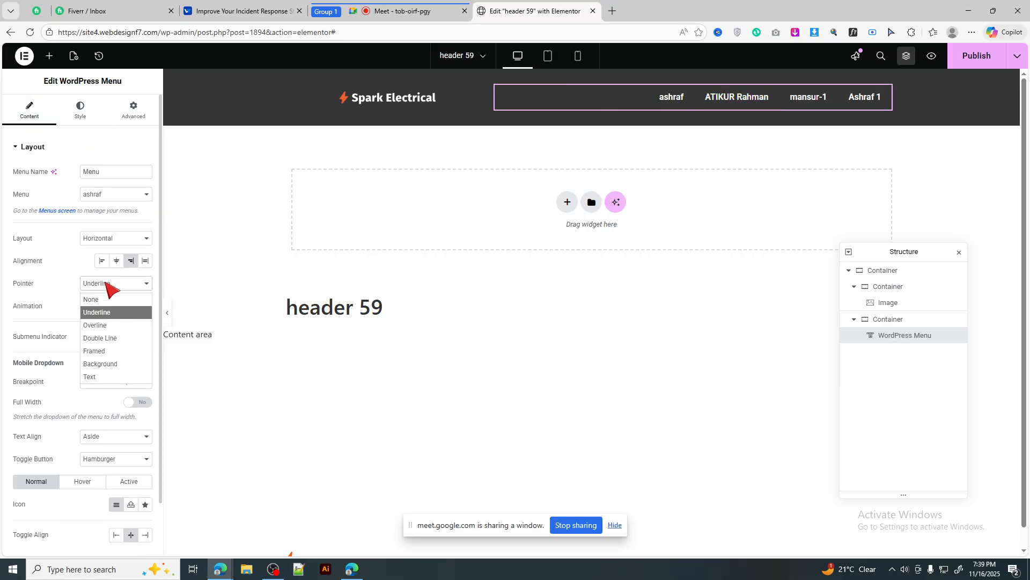
{"action": "left_click", "coordinate": [115, 282]}
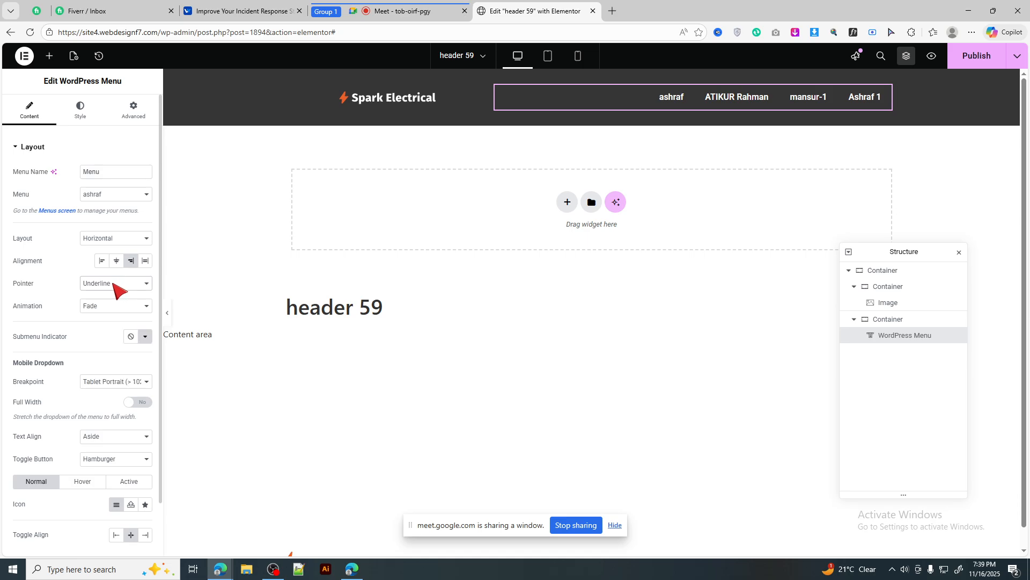
{"action": "left_click", "coordinate": [113, 309]}
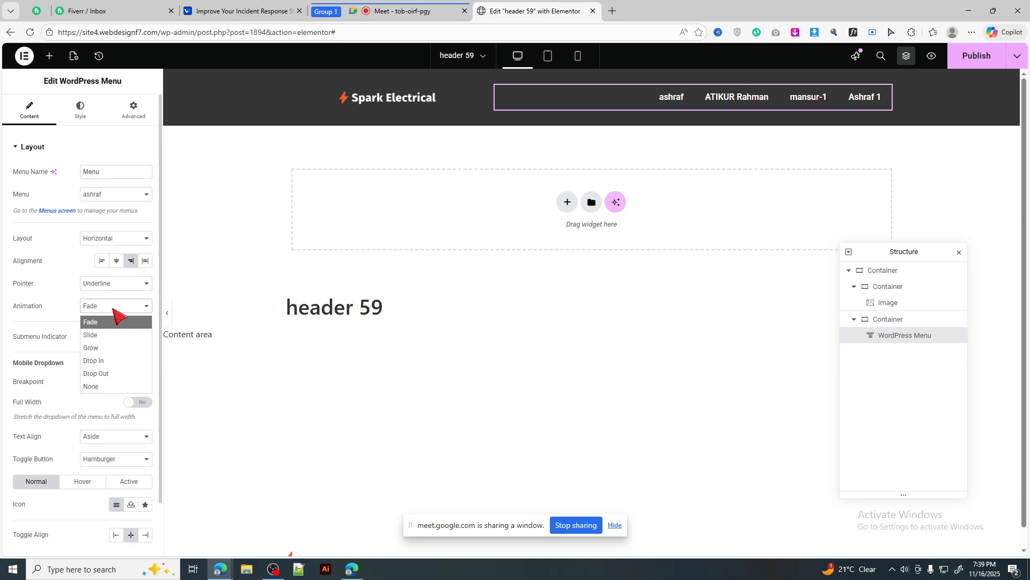
{"action": "left_click", "coordinate": [106, 364]}
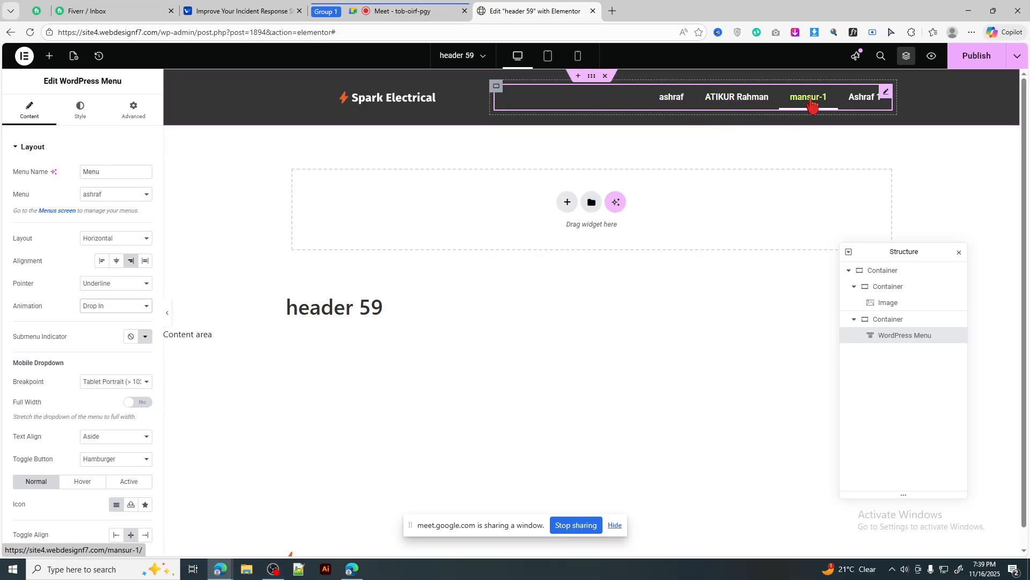
{"action": "left_click", "coordinate": [110, 307]}
{"action": "left_click", "coordinate": [118, 374]}
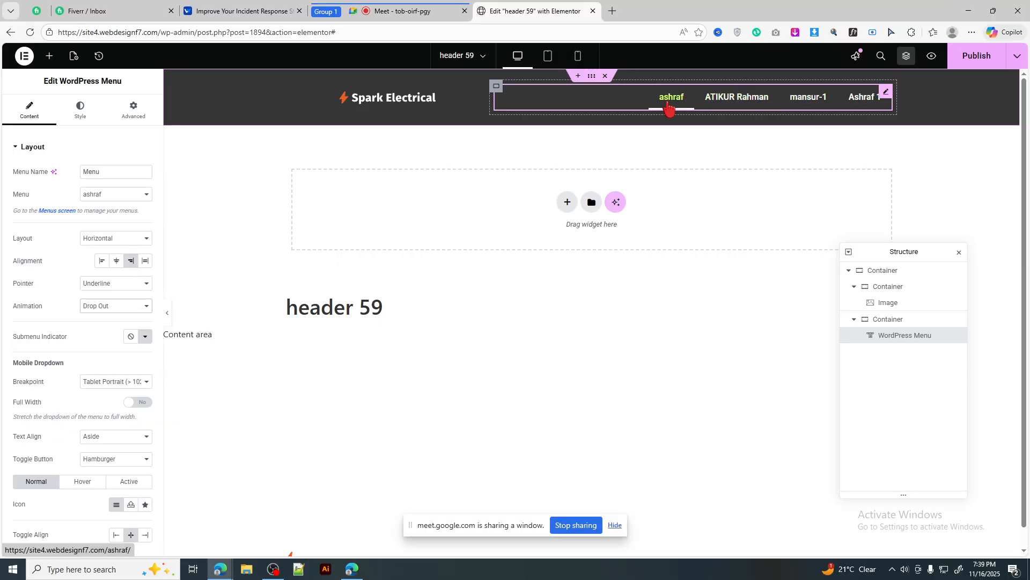
Change the WordPress menu's pointer style to Framed
{"action": "left_click", "coordinate": [115, 285]}
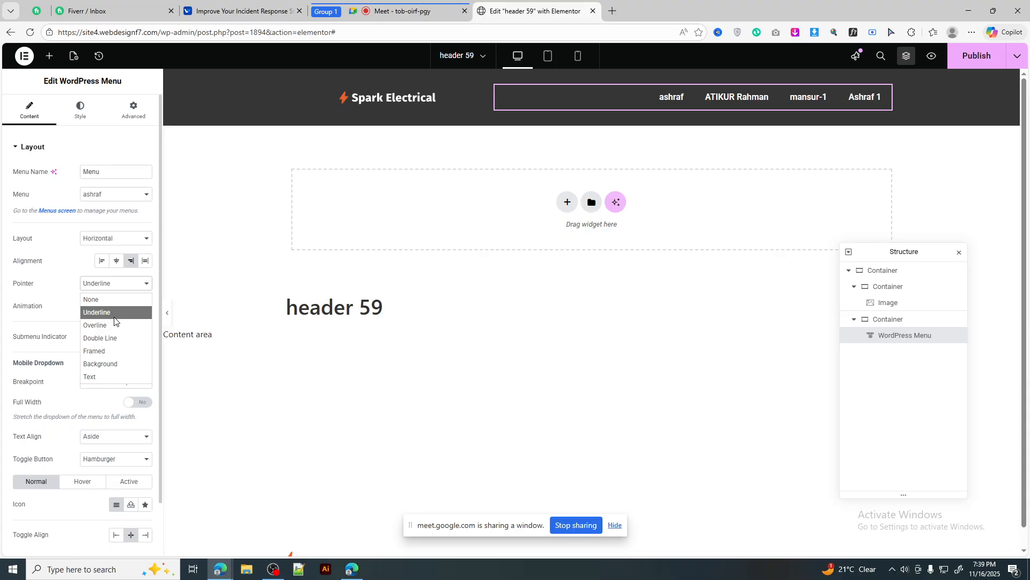
{"action": "left_click", "coordinate": [108, 351]}
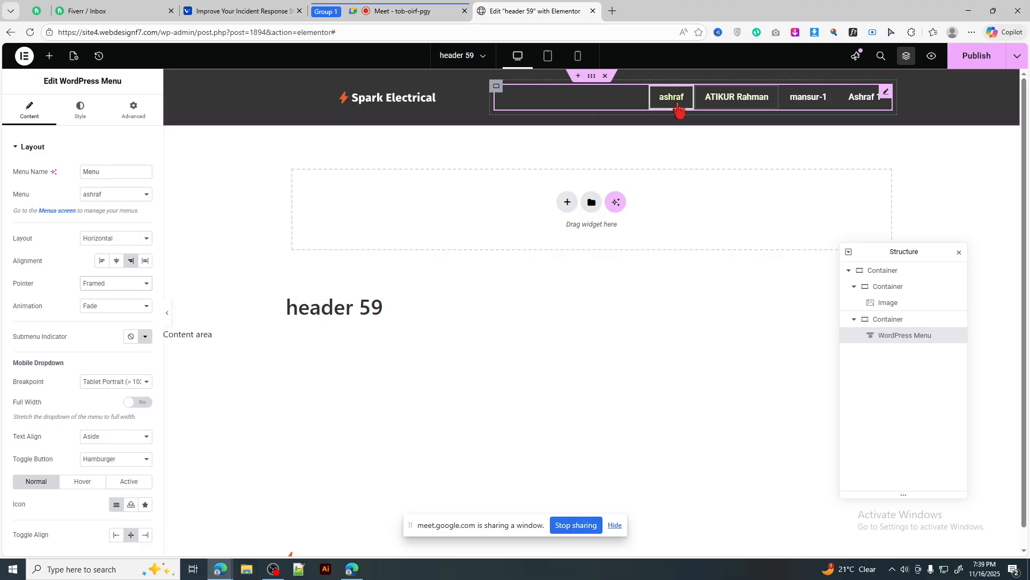
{"action": "left_click", "coordinate": [102, 308]}
{"action": "left_click", "coordinate": [110, 287]}
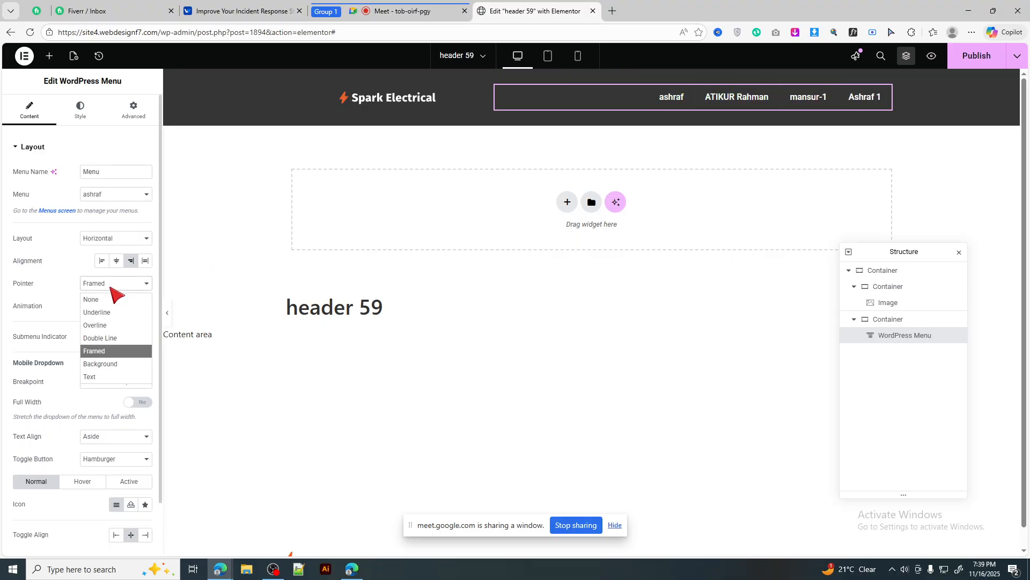
{"action": "left_click", "coordinate": [110, 285]}
Try the Draw animation on the menu's framed pointer and settle on Corners
{"action": "left_click", "coordinate": [107, 306]}
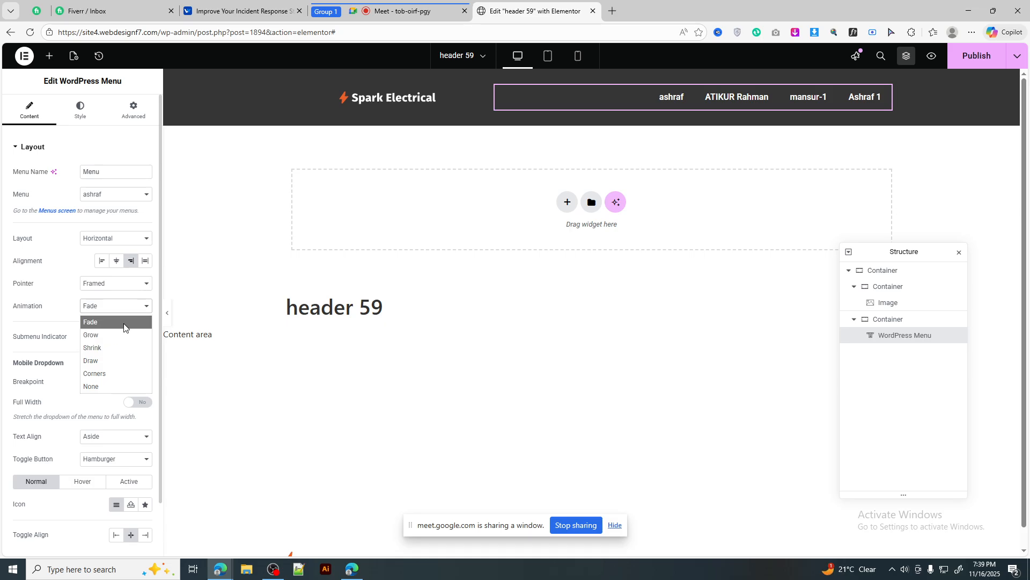
{"action": "left_click", "coordinate": [112, 360]}
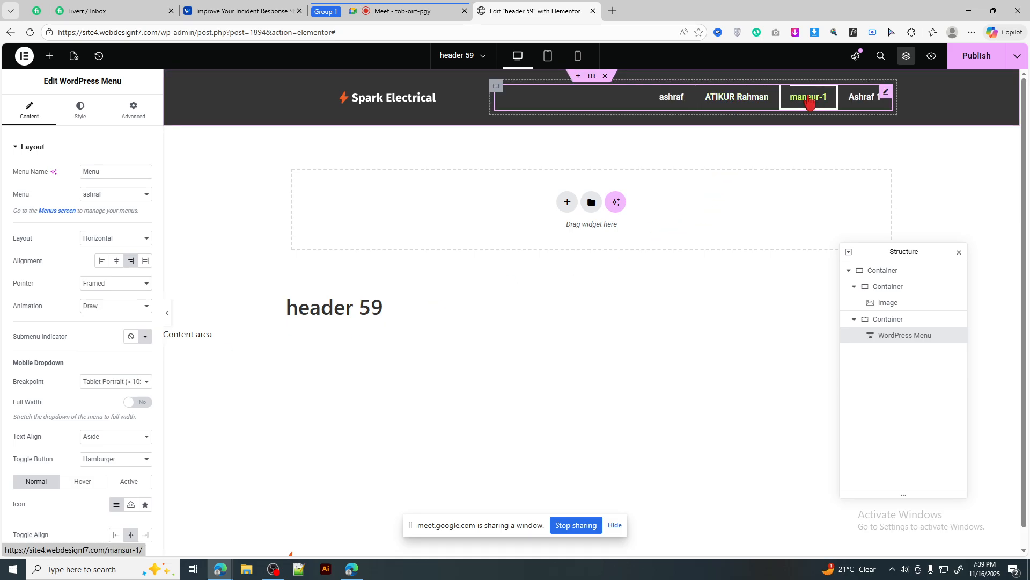
{"action": "left_click", "coordinate": [127, 308]}
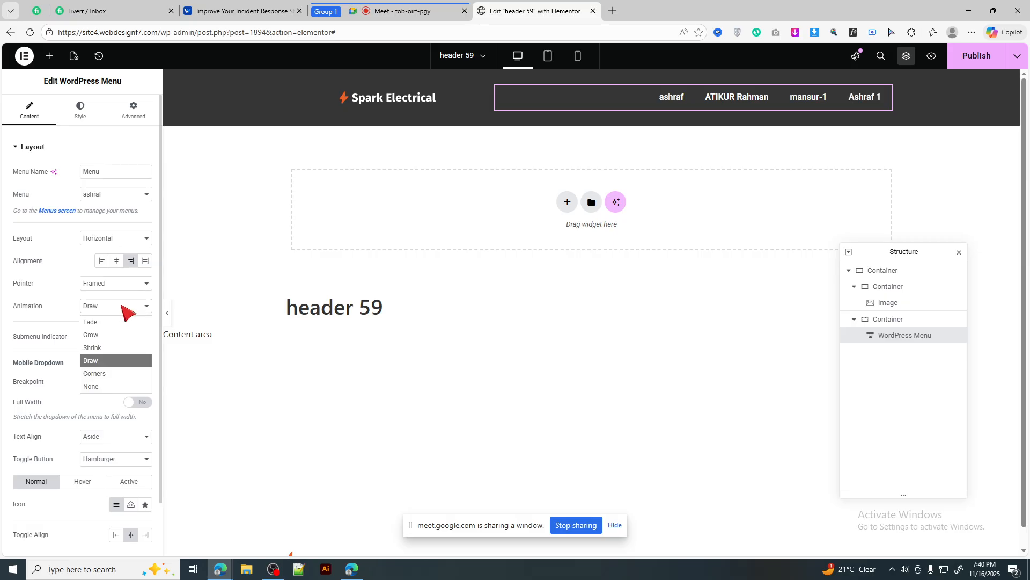
{"action": "left_click", "coordinate": [108, 375]}
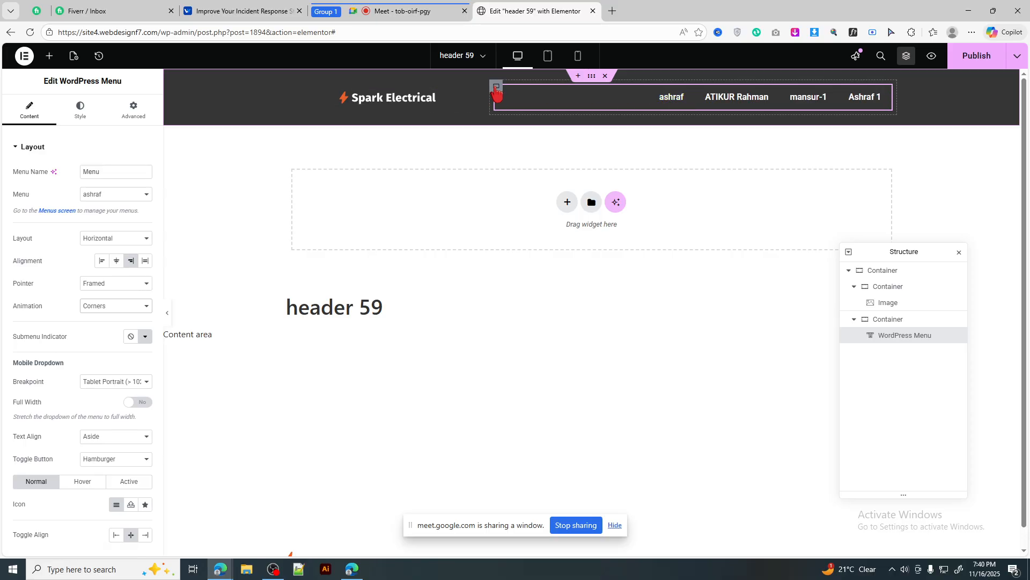
Set the padding of both the menu's container and the logo's container to 0 on all sides
{"action": "left_click", "coordinate": [135, 111]}
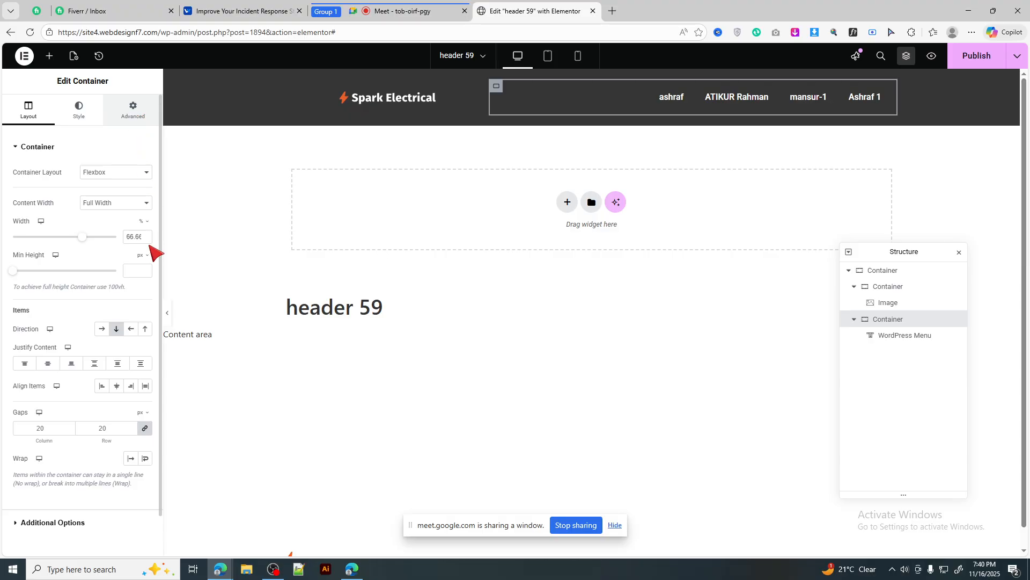
{"action": "left_click", "coordinate": [145, 228]}
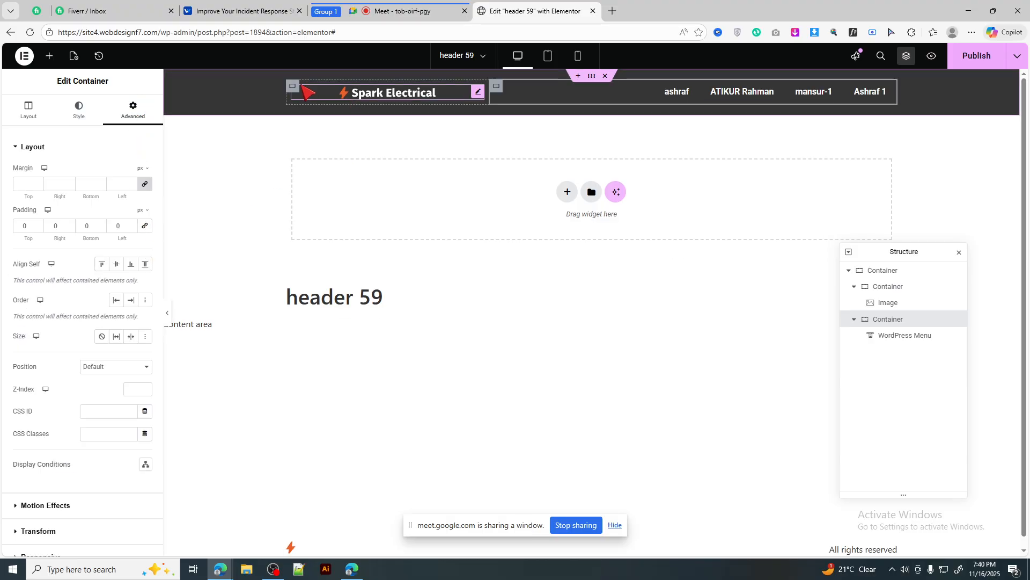
{"action": "left_click", "coordinate": [283, 102]}
{"action": "left_click", "coordinate": [134, 112]}
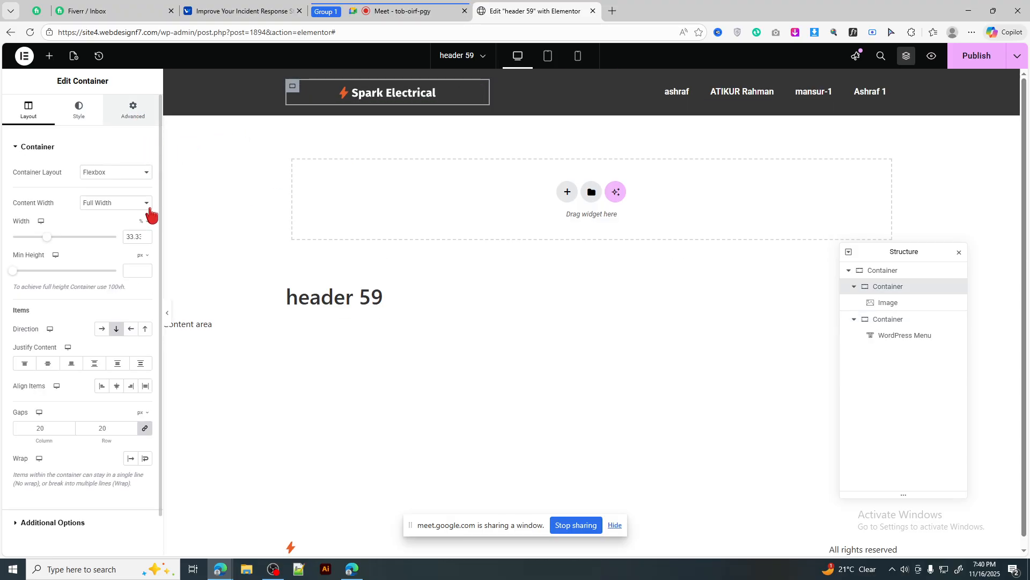
{"action": "left_click", "coordinate": [145, 225]}
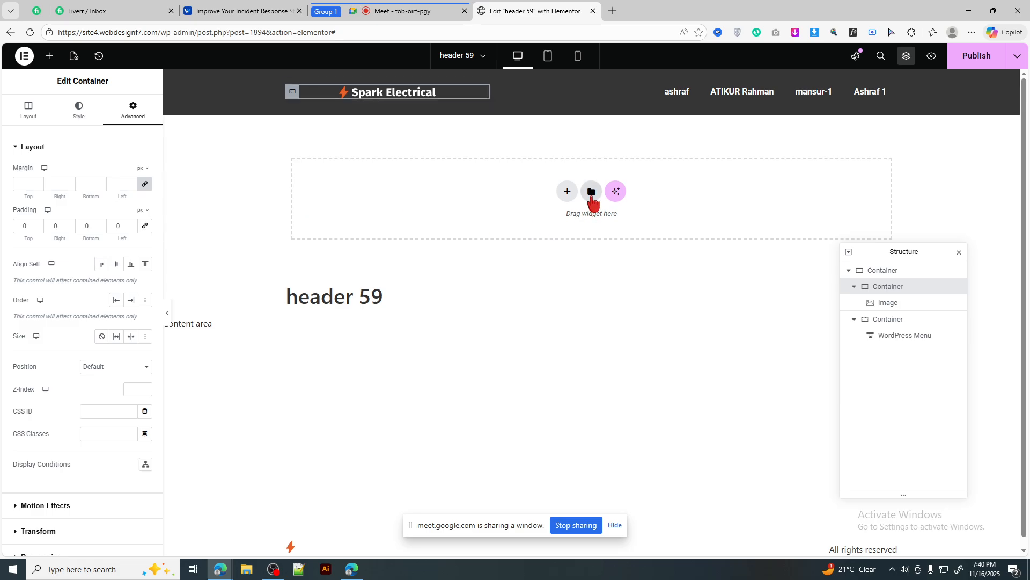
Insert the purple header block with the yellow top bar from the template library and delete its yellow bar
{"action": "left_click", "coordinate": [591, 193]}
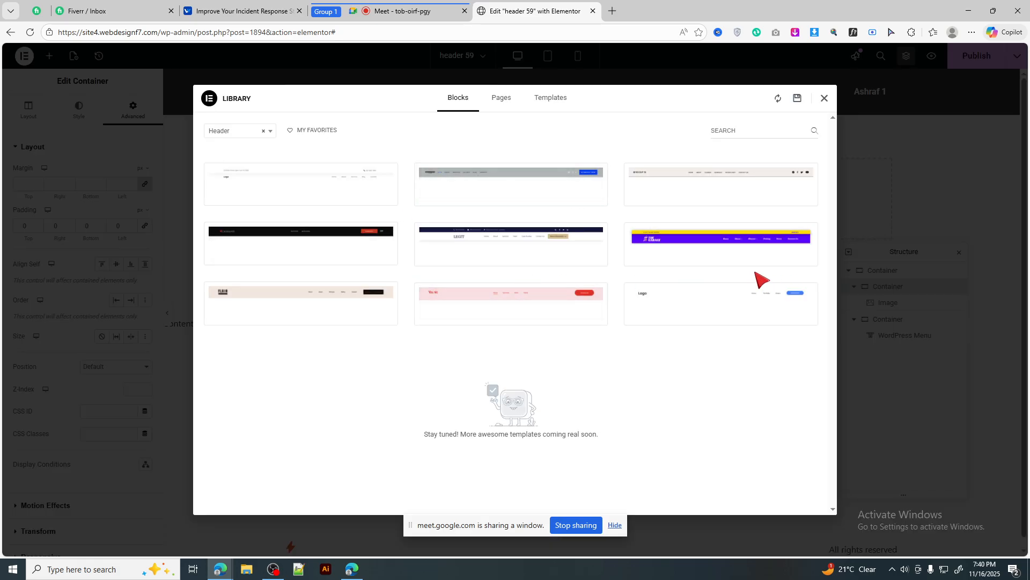
{"action": "left_click", "coordinate": [653, 256]}
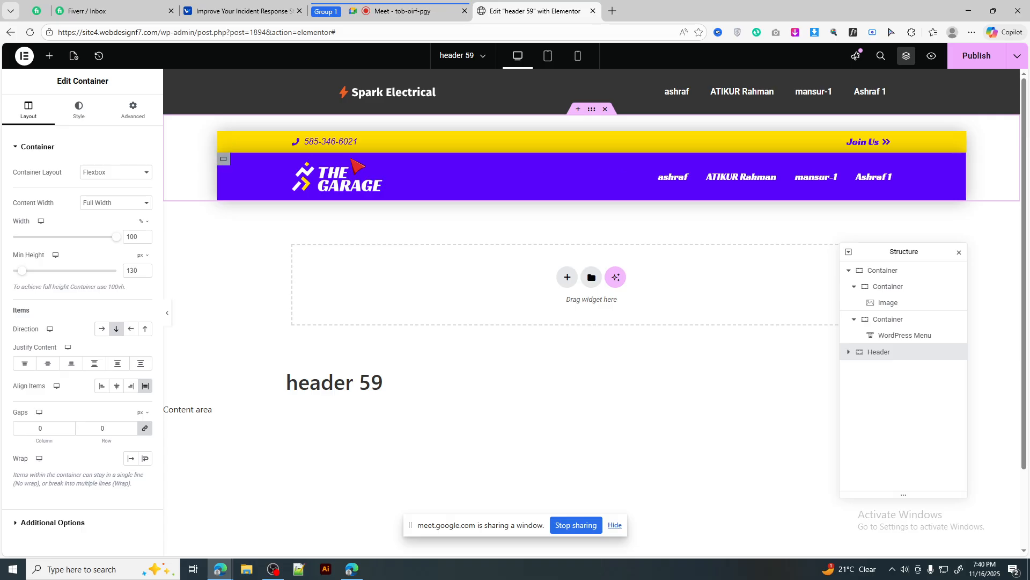
{"action": "right_click", "coordinate": [225, 138]}
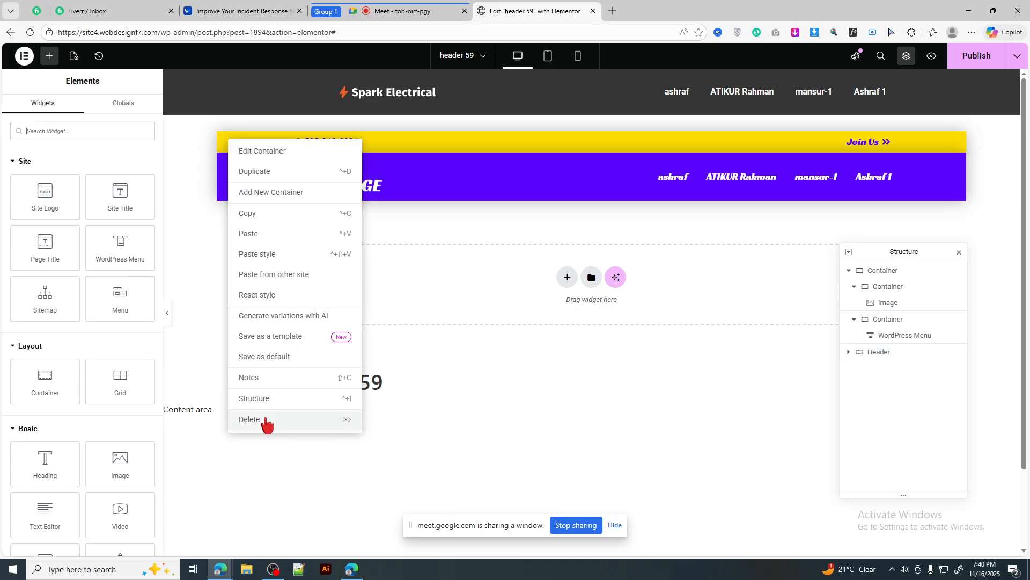
{"action": "left_click", "coordinate": [265, 419]}
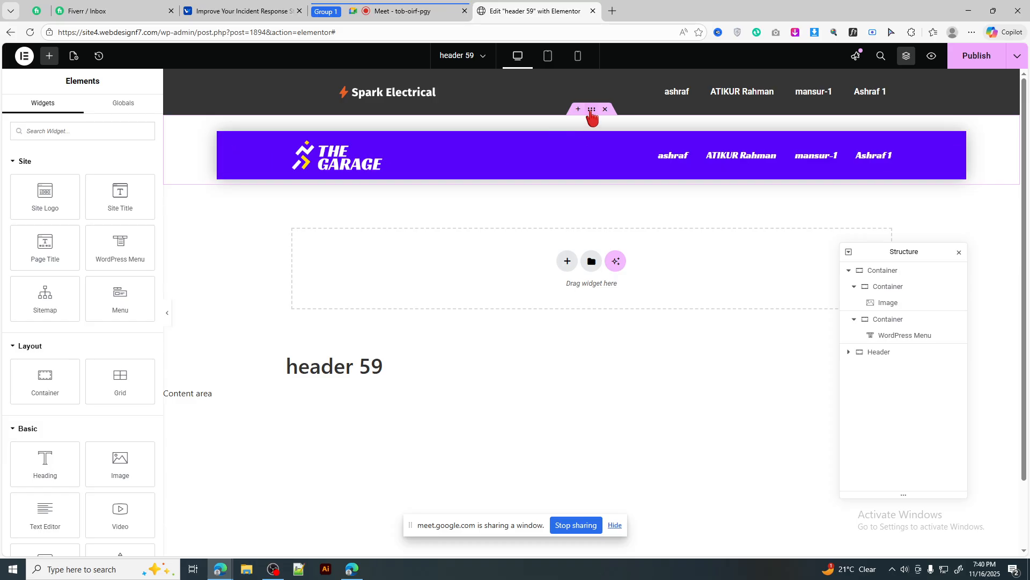
Link the inserted header's outer container padding values and set them to 0 px on all sides
{"action": "left_click", "coordinate": [503, 146]}
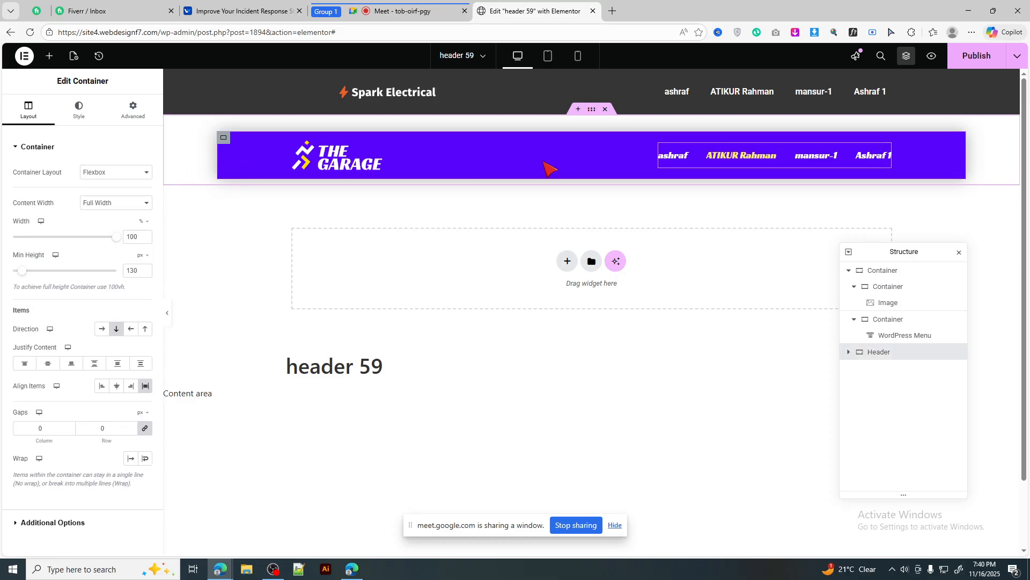
{"action": "left_click", "coordinate": [115, 203]}
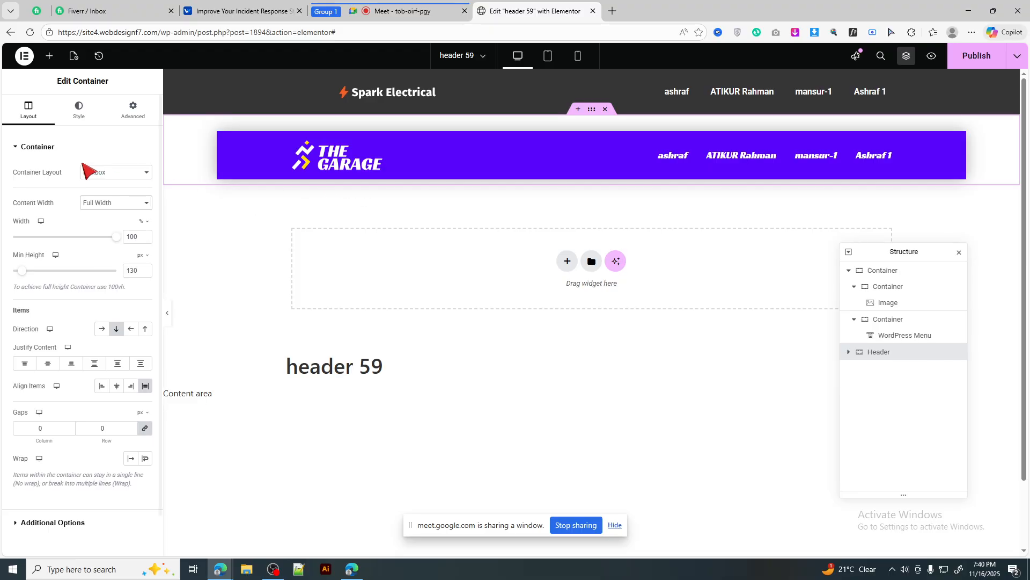
{"action": "left_click", "coordinate": [127, 111]}
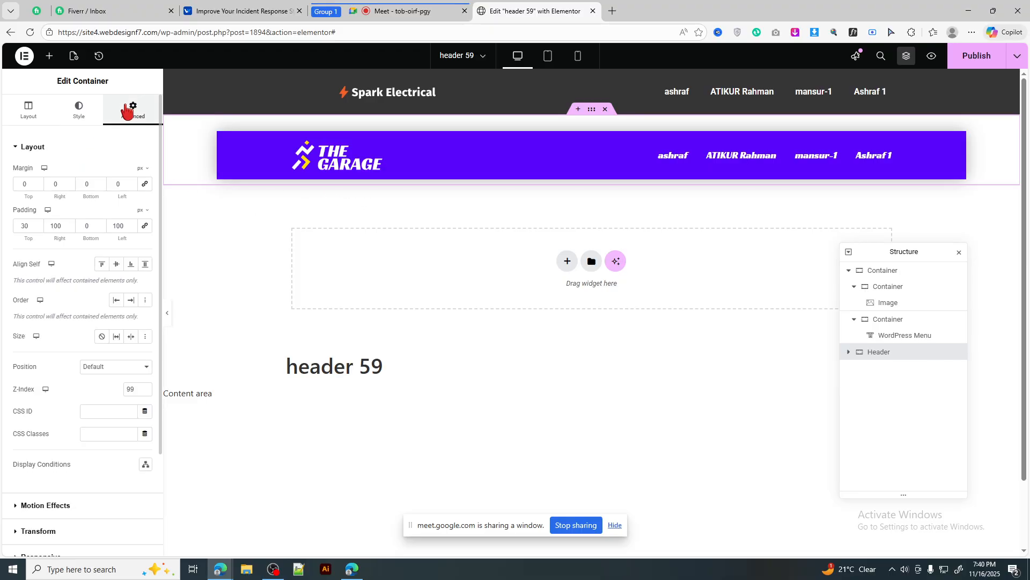
{"action": "left_click", "coordinate": [144, 226]}
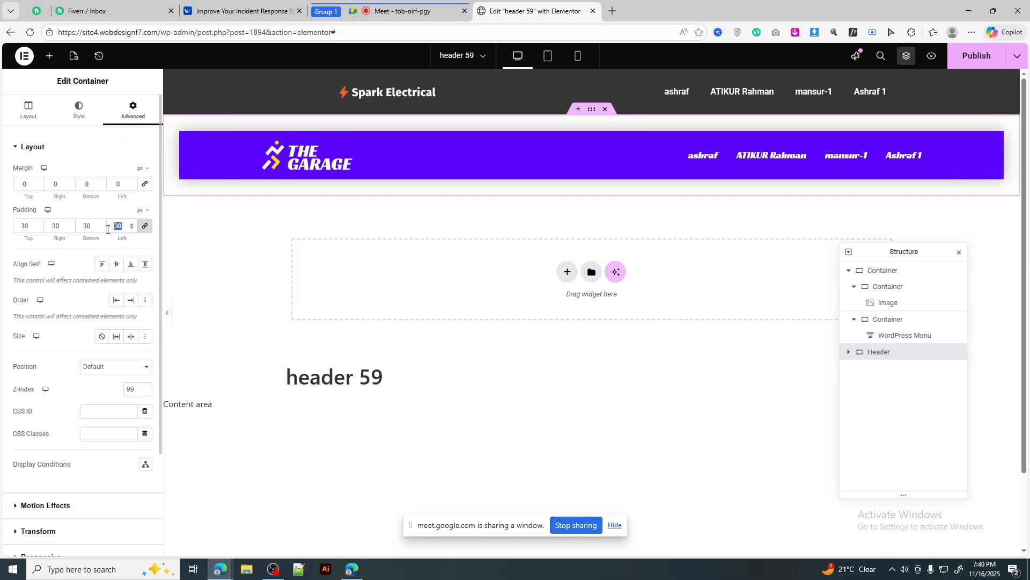
{"action": "type", "text": "0"}
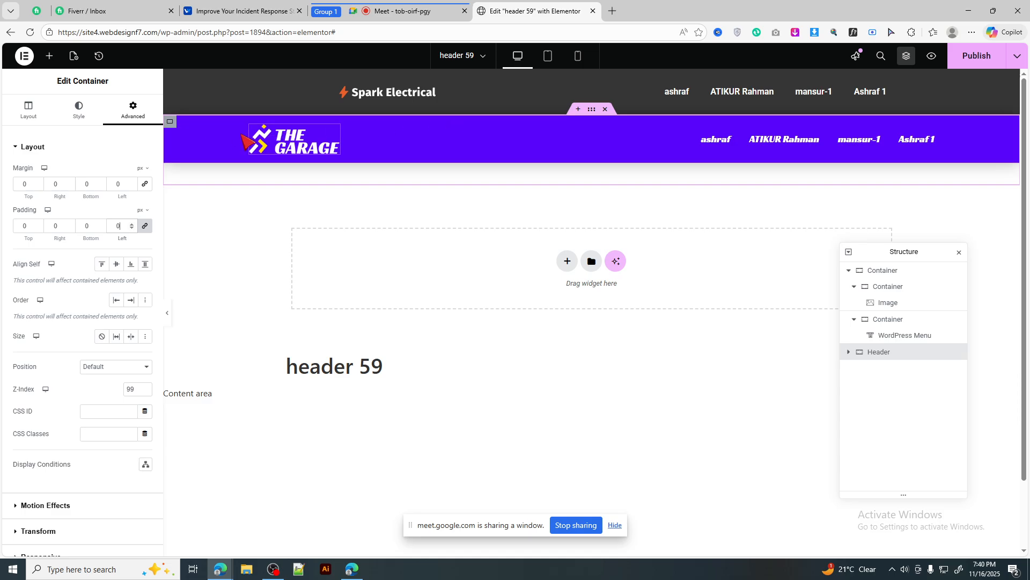
Make the inserted header's outer container content boxed with a width of 1200 px
{"action": "left_click", "coordinate": [29, 110]}
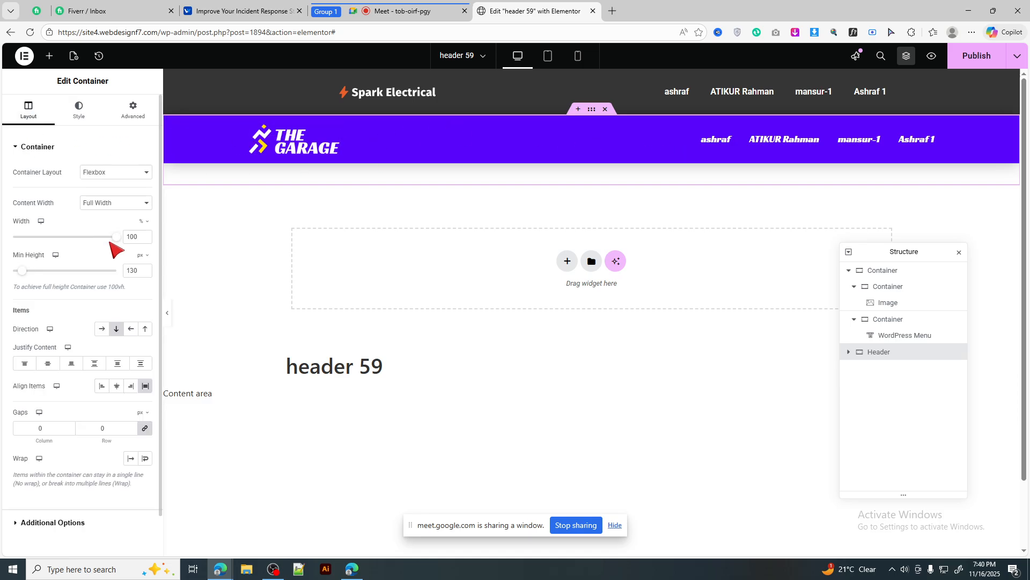
{"action": "left_click", "coordinate": [120, 203]}
{"action": "left_click", "coordinate": [115, 214]}
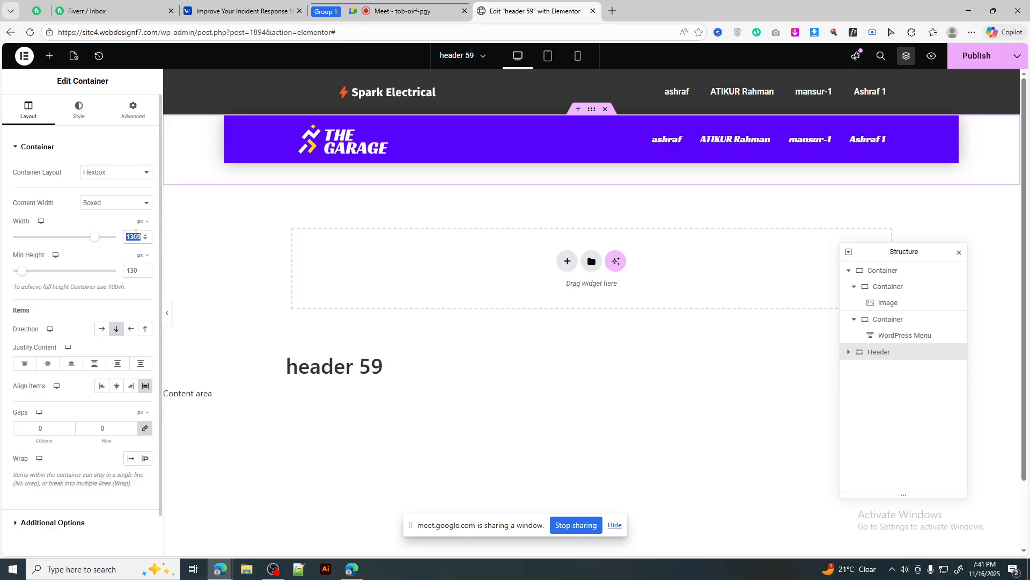
{"action": "type", "text": "1200"}
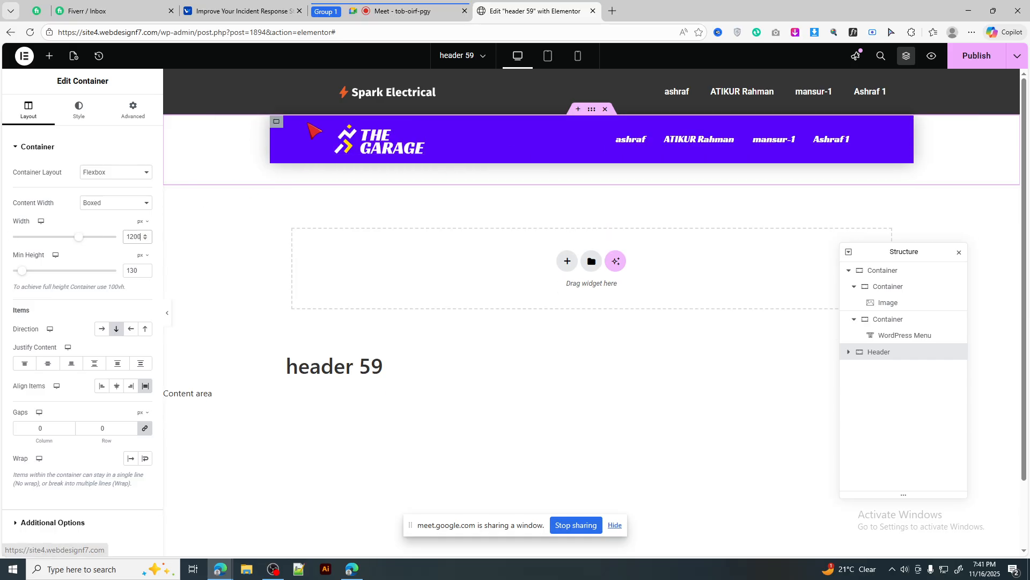
Copy the purple header's inner container background color #5804FA and clear it from that container
{"action": "left_click", "coordinate": [277, 125]}
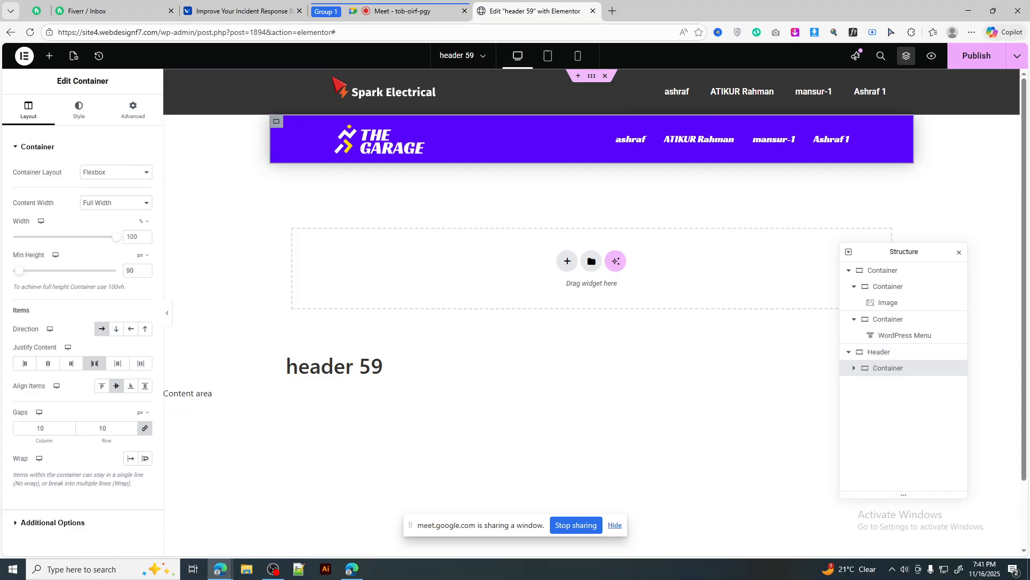
{"action": "left_click", "coordinate": [82, 110]}
{"action": "left_click", "coordinate": [145, 217]}
{"action": "key", "text": "ctrl+c"}
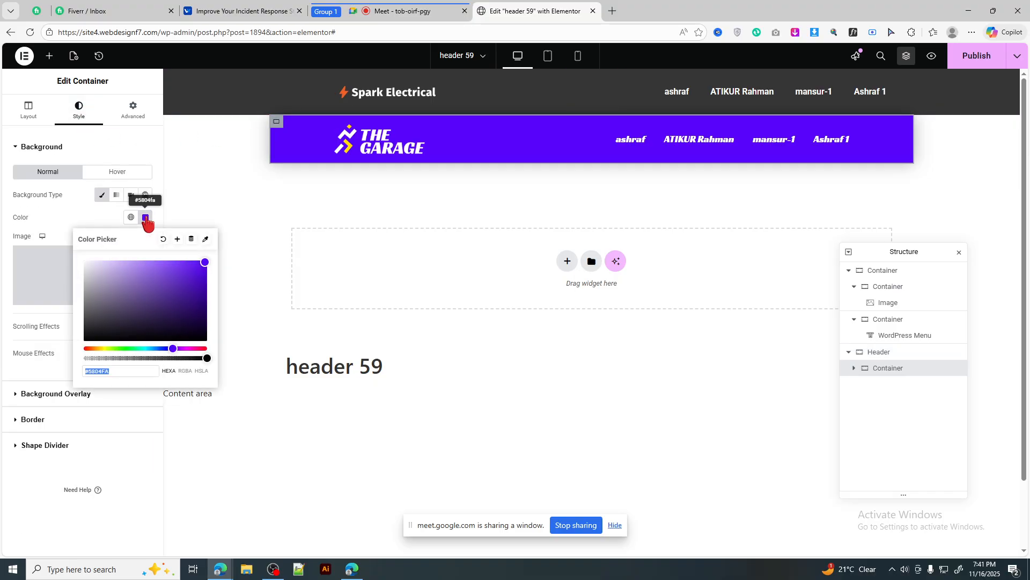
{"action": "left_click", "coordinate": [163, 239]}
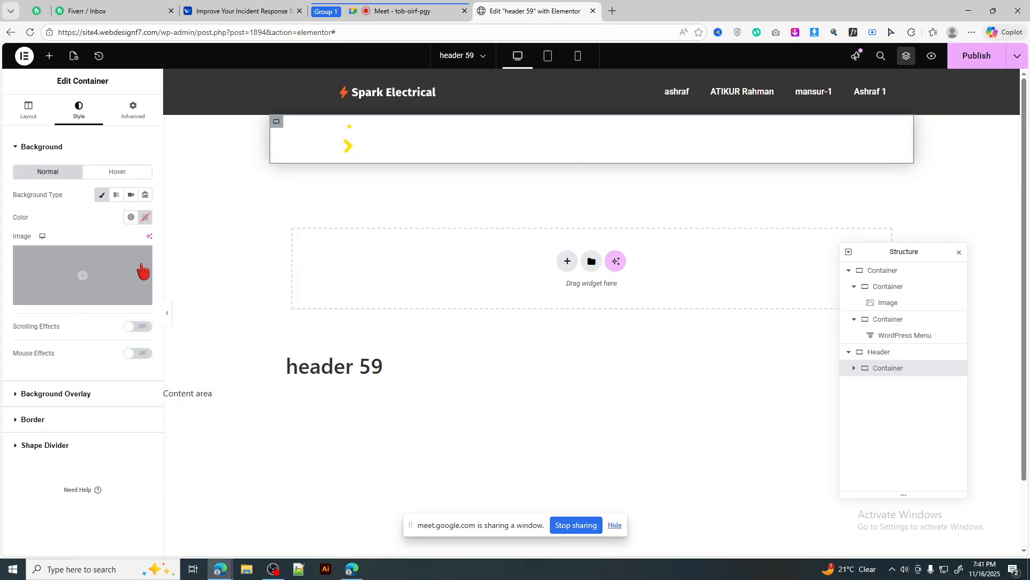
Remove the box shadow from the inserted header's inner container
{"action": "left_click", "coordinate": [80, 393]}
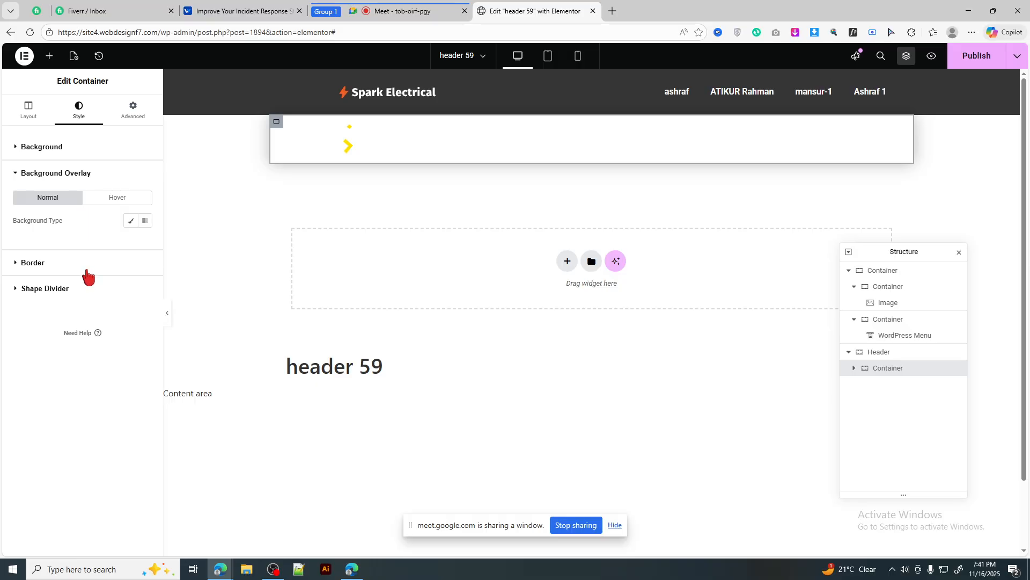
{"action": "left_click", "coordinate": [142, 263]}
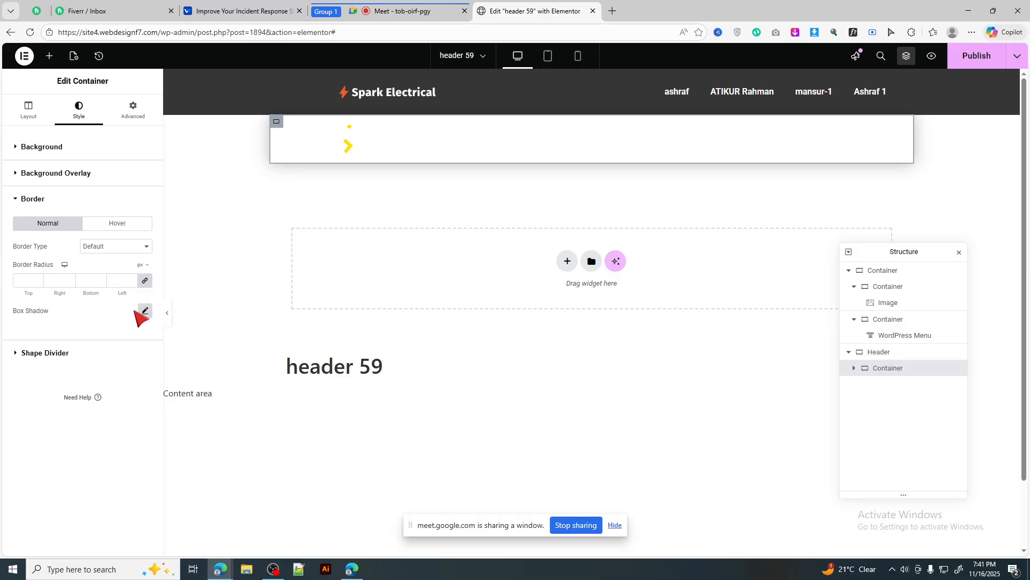
{"action": "left_click", "coordinate": [132, 311]}
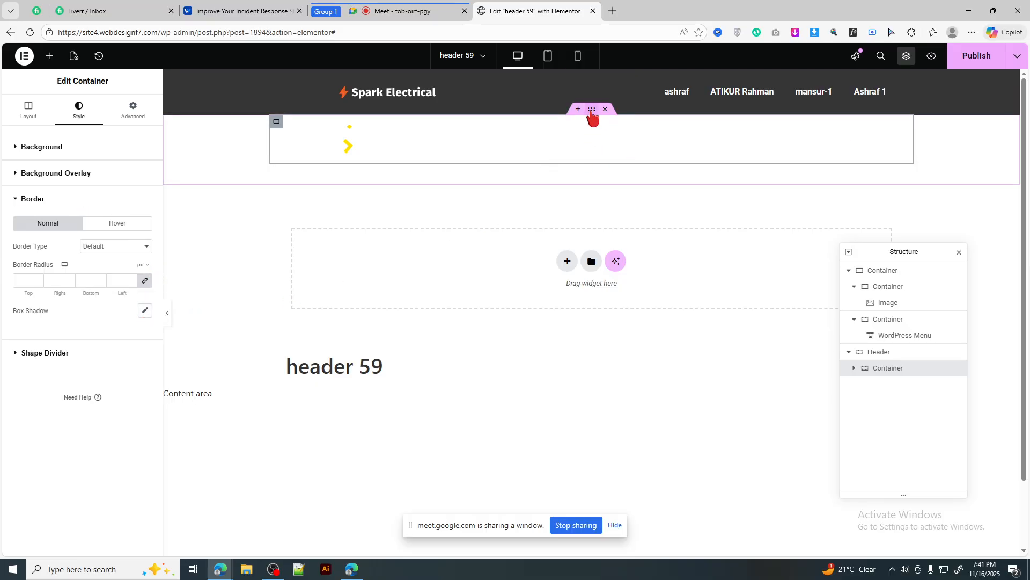
Apply the copied color #5804FA as the background of the inserted header's outer container
{"action": "left_click", "coordinate": [592, 110]}
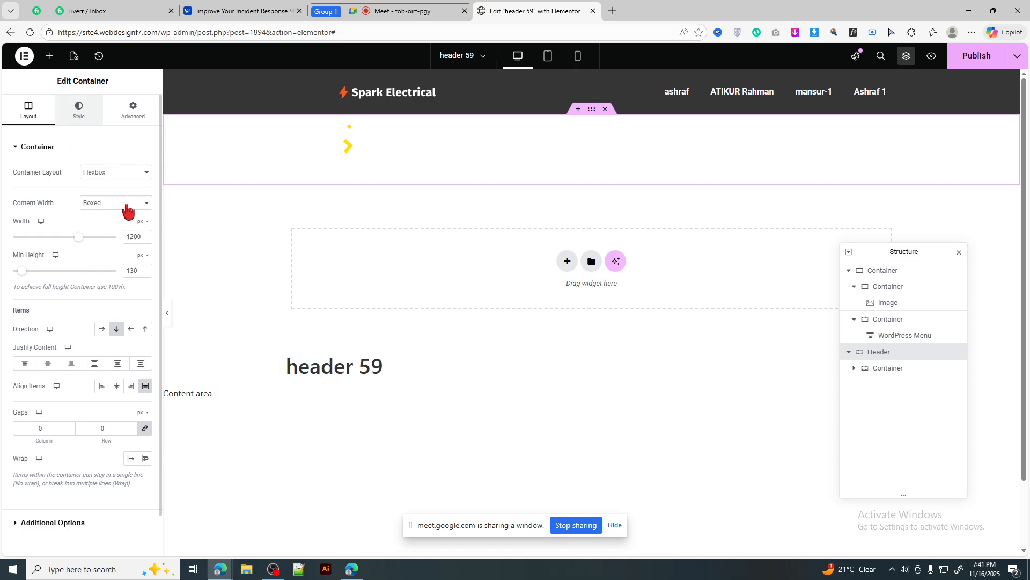
{"action": "left_click", "coordinate": [79, 110]}
{"action": "left_click", "coordinate": [145, 217]}
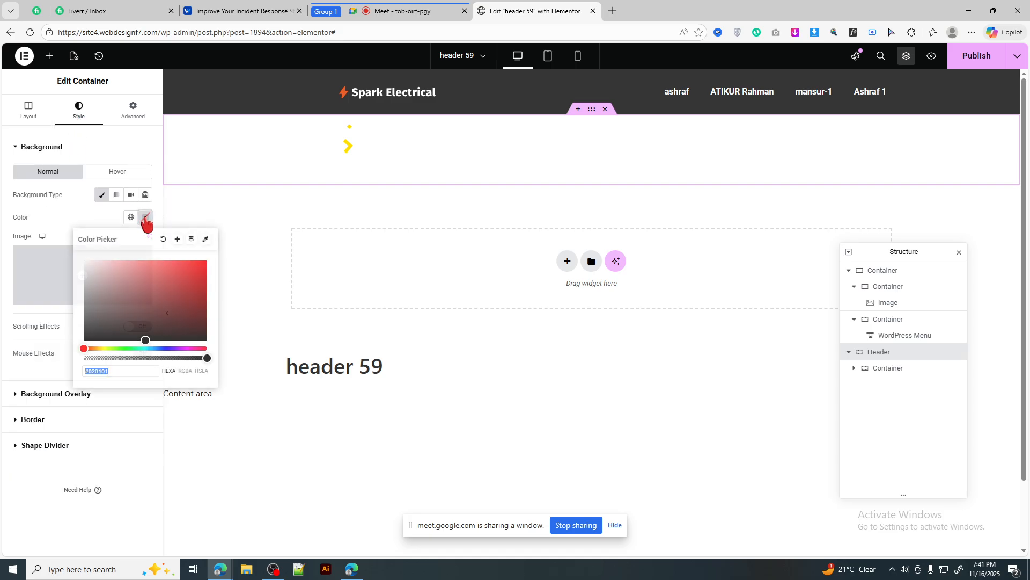
{"action": "key", "text": "ctrl+v"}
{"action": "left_click", "coordinate": [271, 202]}
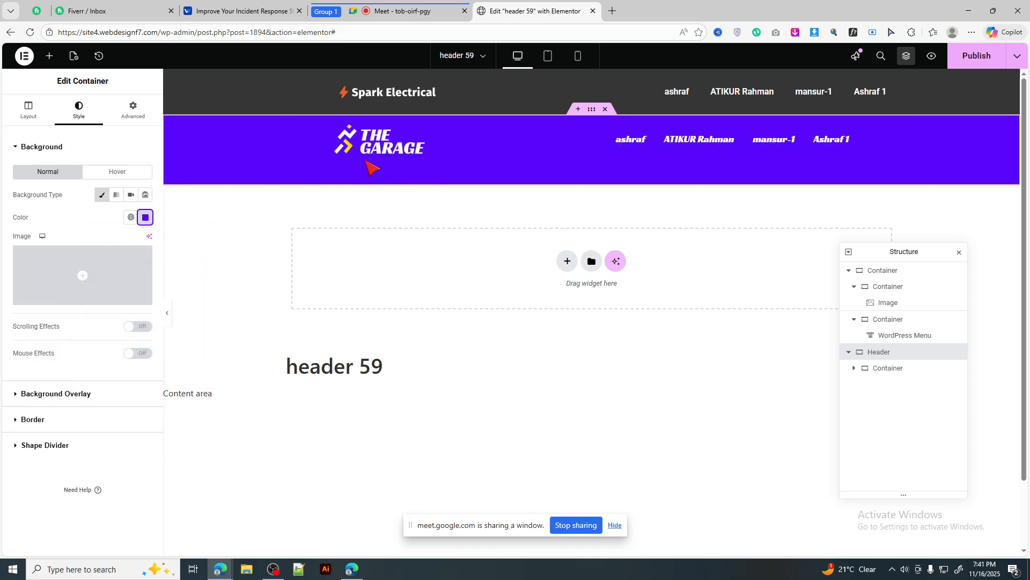
Set the left and right padding of the inserted header's inner container to 0
{"action": "left_click", "coordinate": [133, 110]}
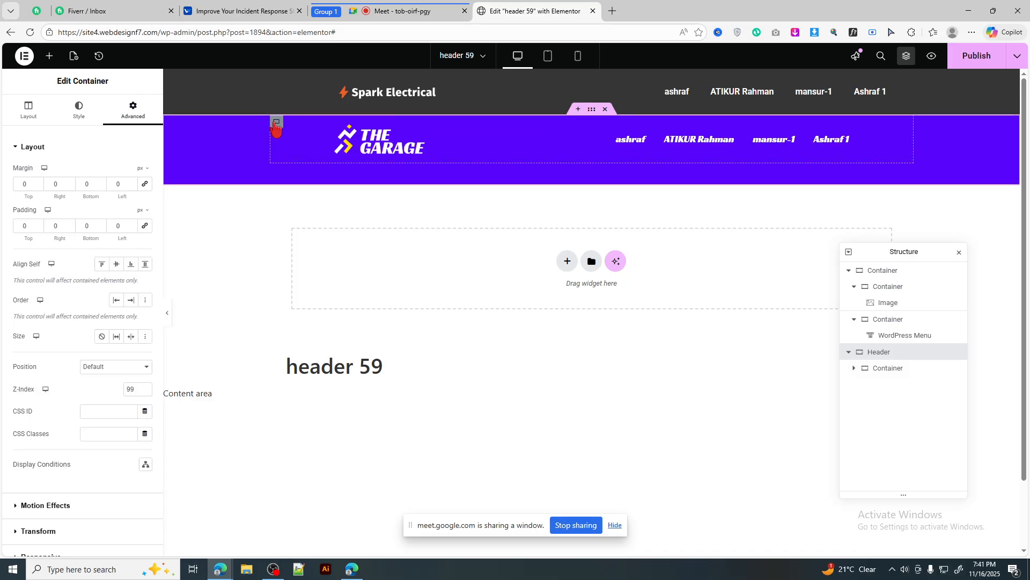
{"action": "left_click", "coordinate": [139, 115]}
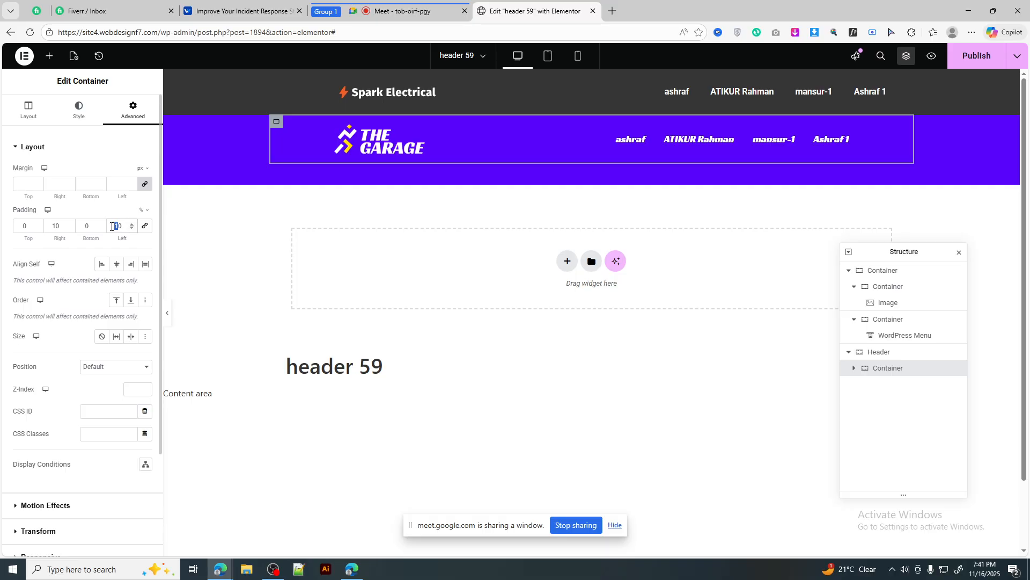
{"action": "key", "text": "BackSpace"}
{"action": "type", "text": "0"}
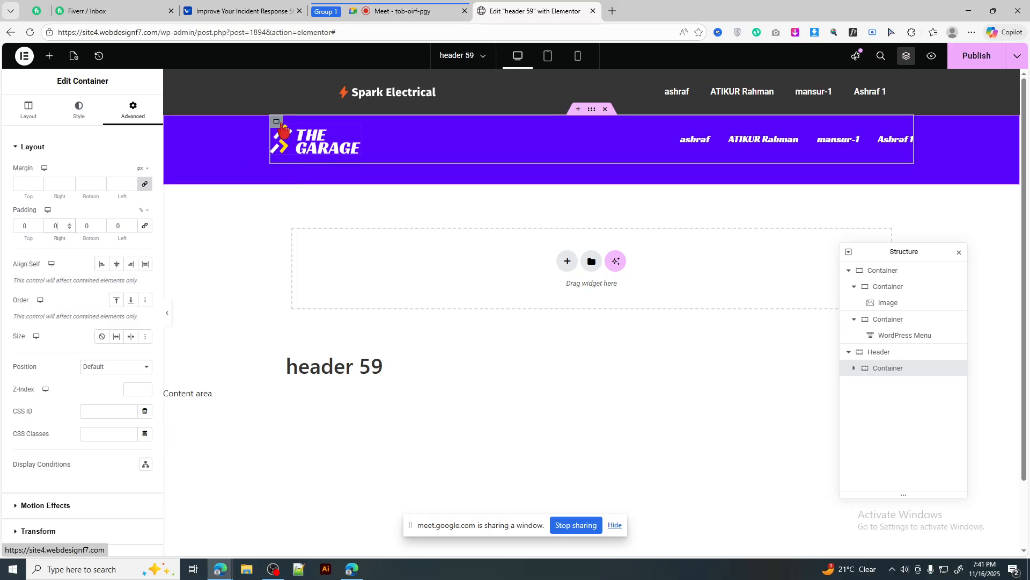
Clear the minimum height of the inserted header's inner container and of its outer Header container
{"action": "left_click", "coordinate": [26, 112]}
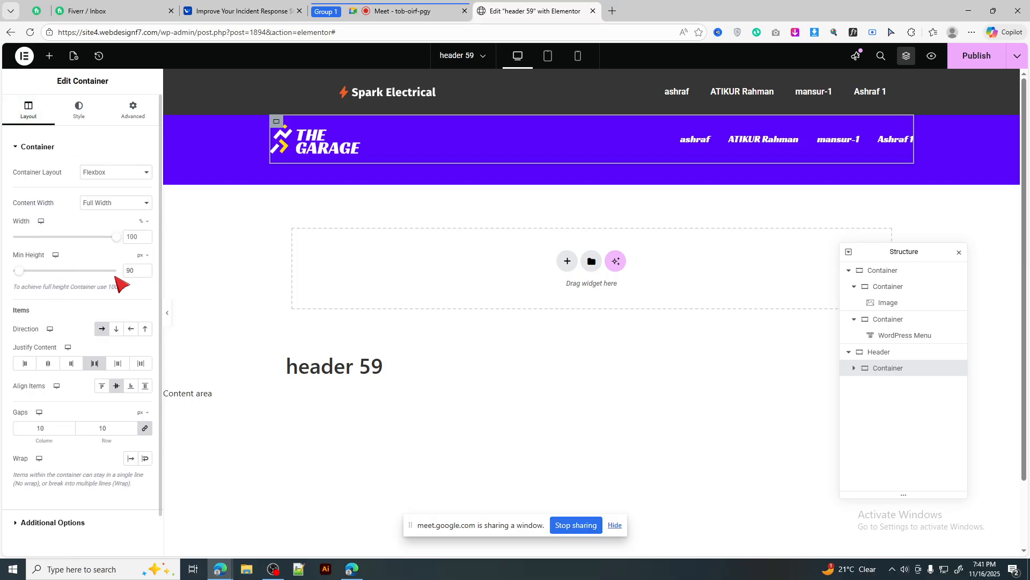
{"action": "key", "text": "BackSpace"}
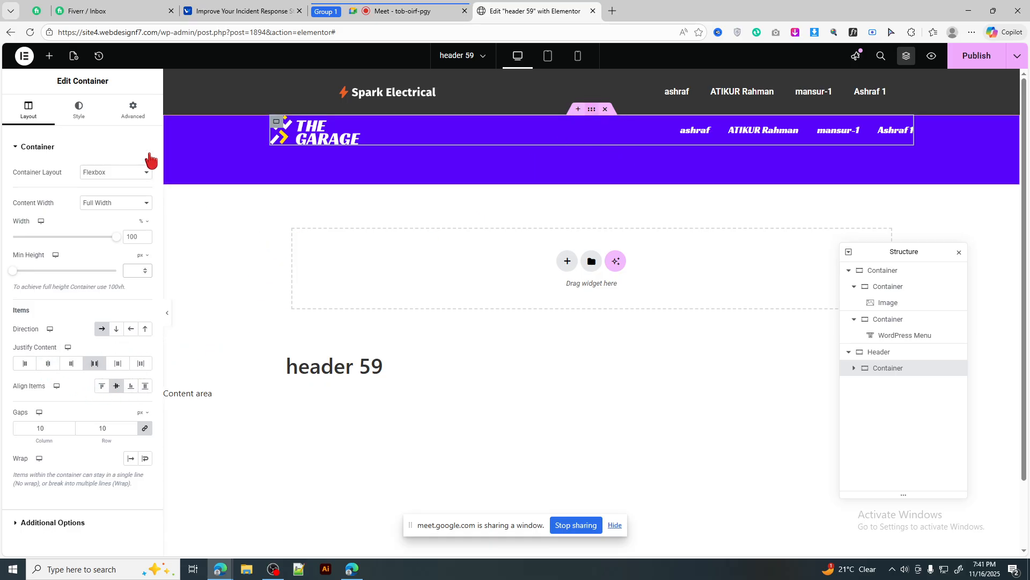
{"action": "left_click", "coordinate": [145, 117]}
{"action": "left_click", "coordinate": [72, 114]}
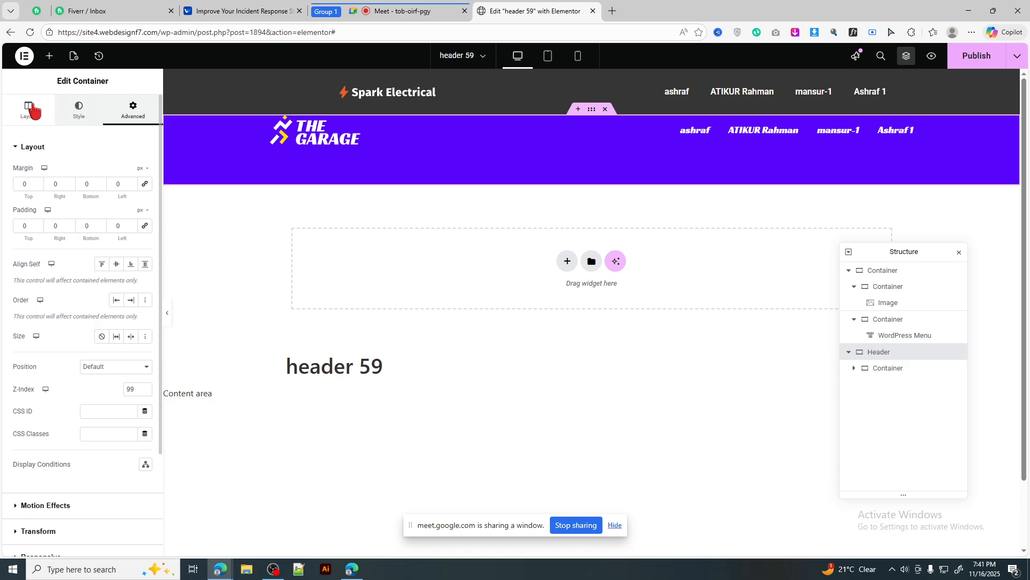
{"action": "left_click", "coordinate": [28, 110]}
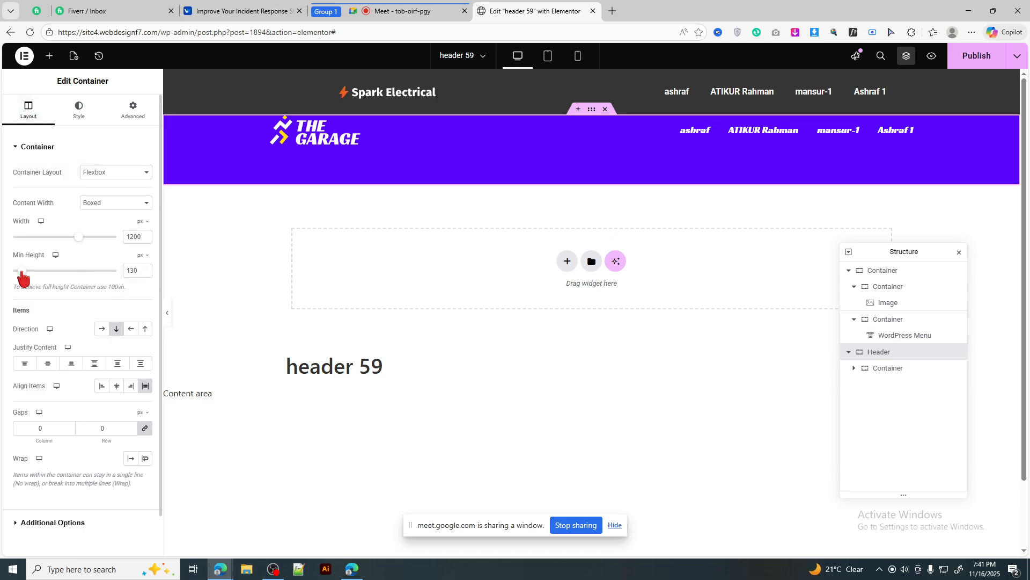
{"action": "key", "text": "BackSpace"}
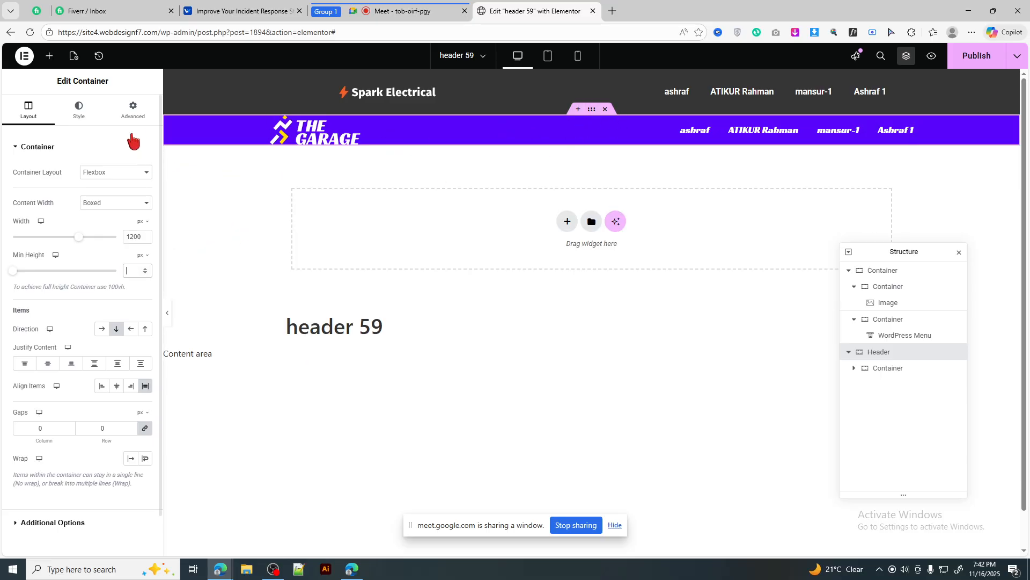
Set linked padding of 20 px on all sides of the inserted header's outer container
{"action": "left_click", "coordinate": [128, 117]}
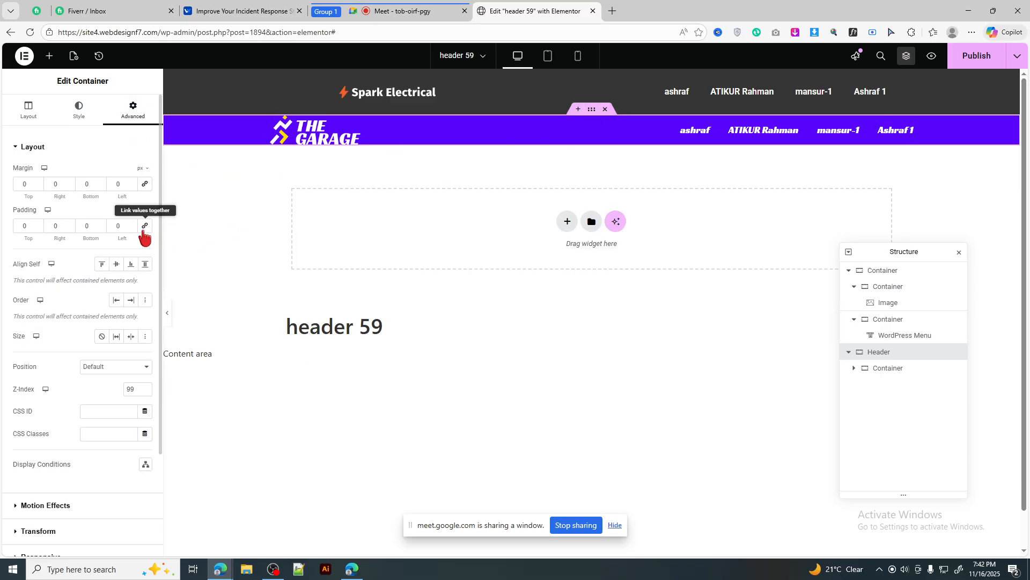
{"action": "left_click", "coordinate": [145, 226]}
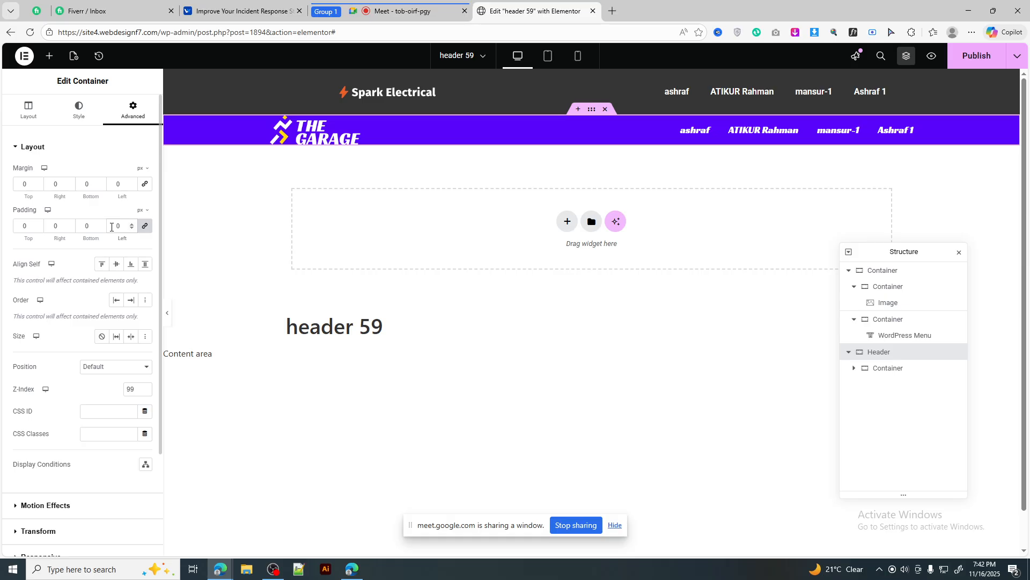
{"action": "double_click", "coordinate": [111, 226]}
{"action": "type", "text": "20"}
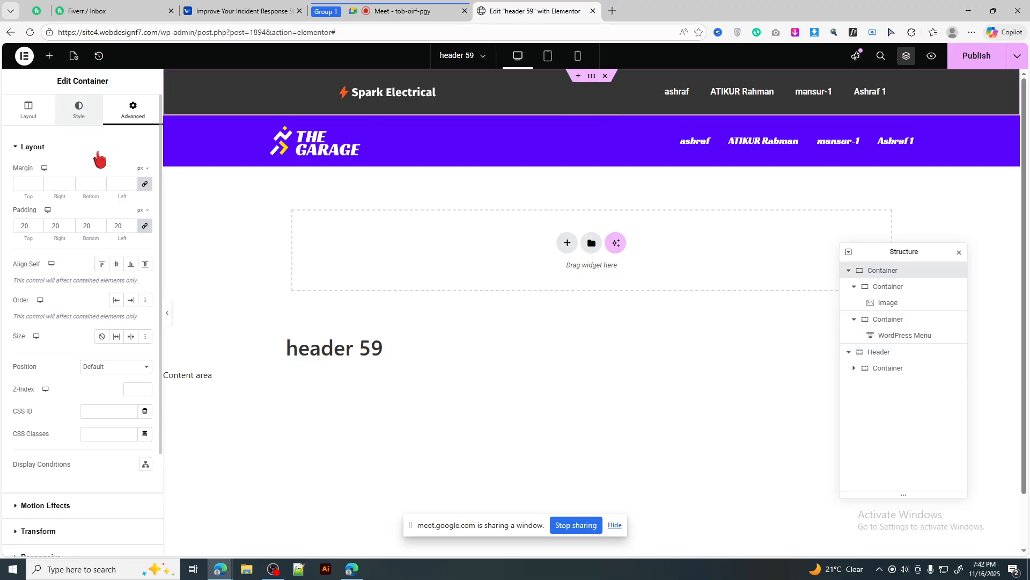
Apply the copied color #5804FA as the background of the Spark Electrical header's outer container
{"action": "left_click", "coordinate": [79, 110]}
{"action": "left_click", "coordinate": [144, 220]}
{"action": "key", "text": "ctrl+v"}
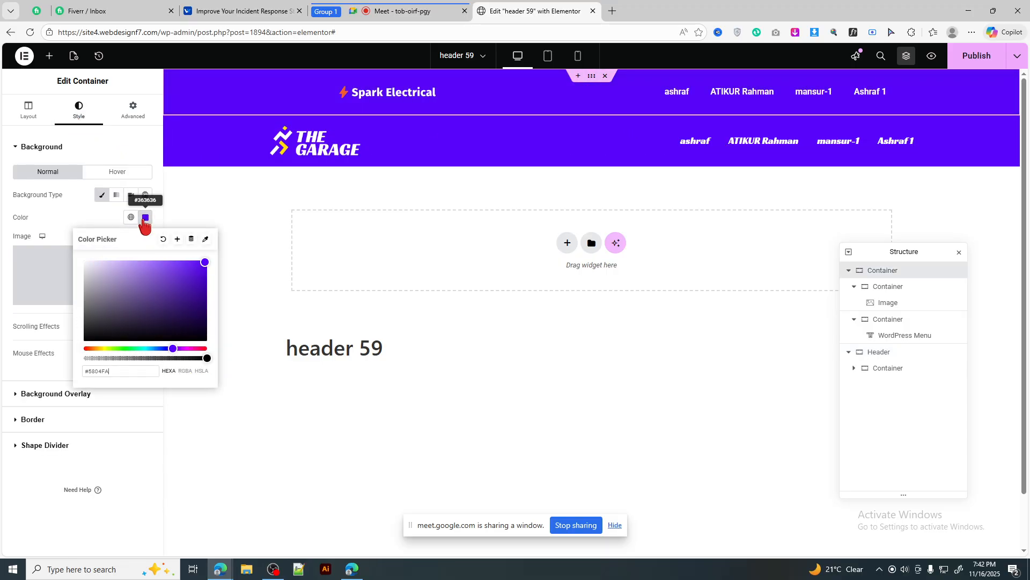
{"action": "left_click", "coordinate": [143, 220]}
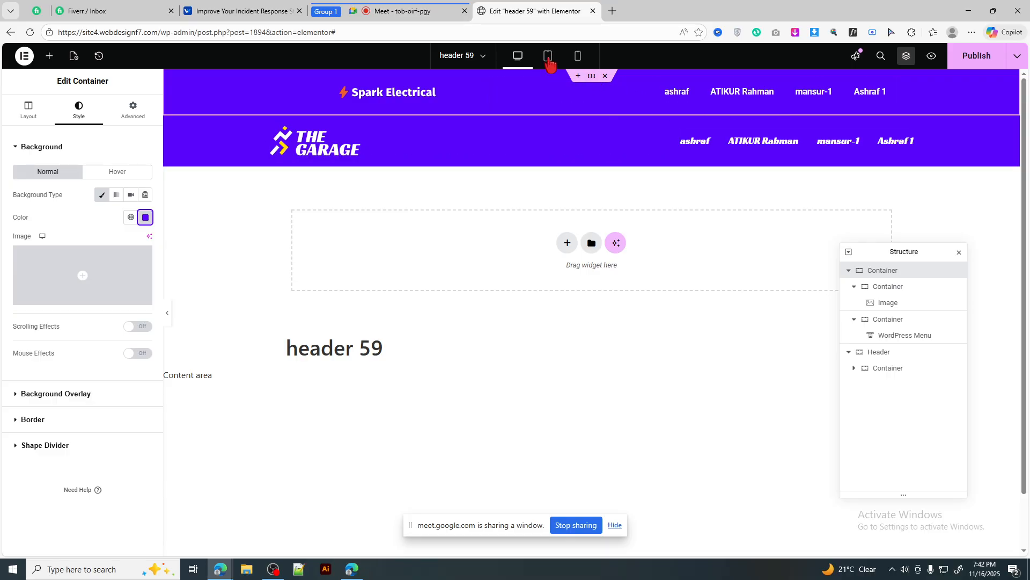
In the tablet portrait view, expand both headers' menus and align the Spark Electrical menu's toggle to the right
{"action": "left_click", "coordinate": [548, 56]}
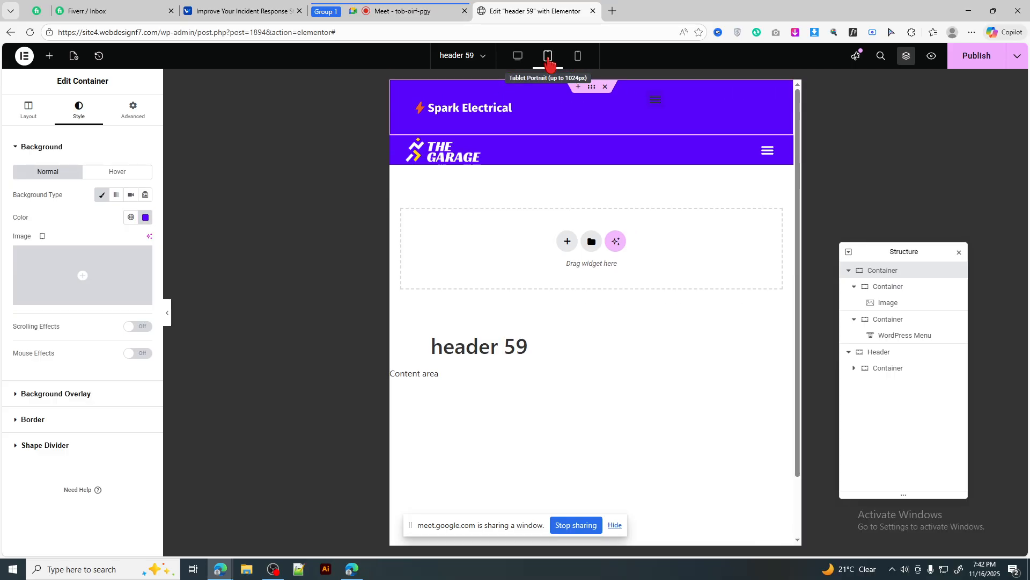
{"action": "left_click", "coordinate": [765, 158]}
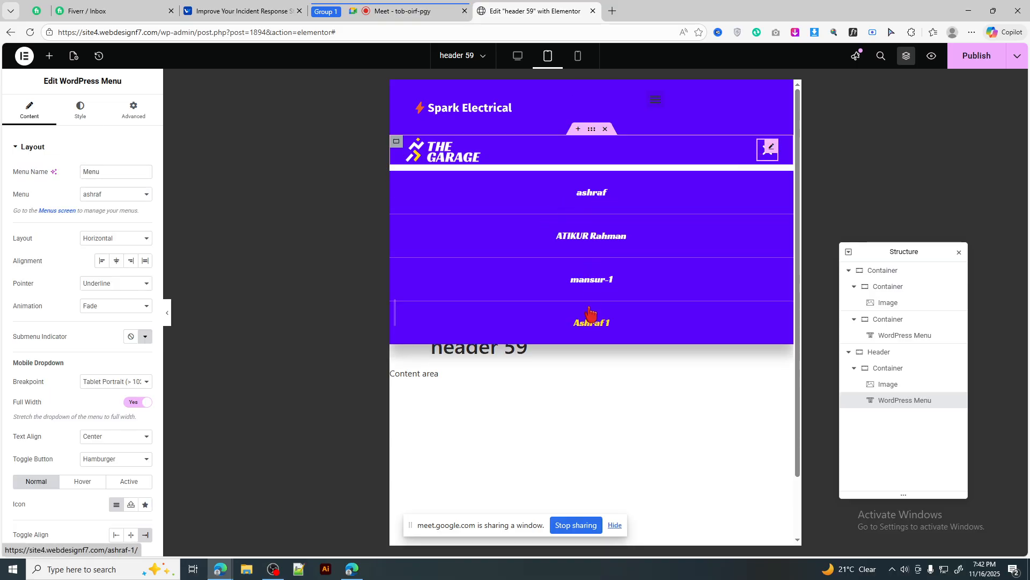
{"action": "left_click", "coordinate": [656, 101]}
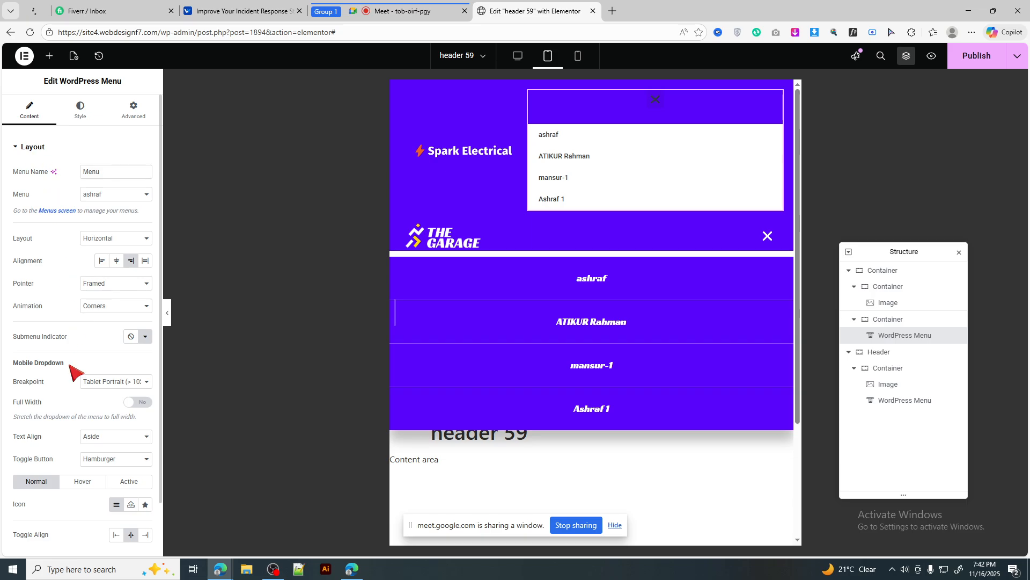
{"action": "scroll", "coordinate": [76, 429], "scroll_direction": "down", "scroll_amount": 1}
{"action": "left_click", "coordinate": [147, 477]}
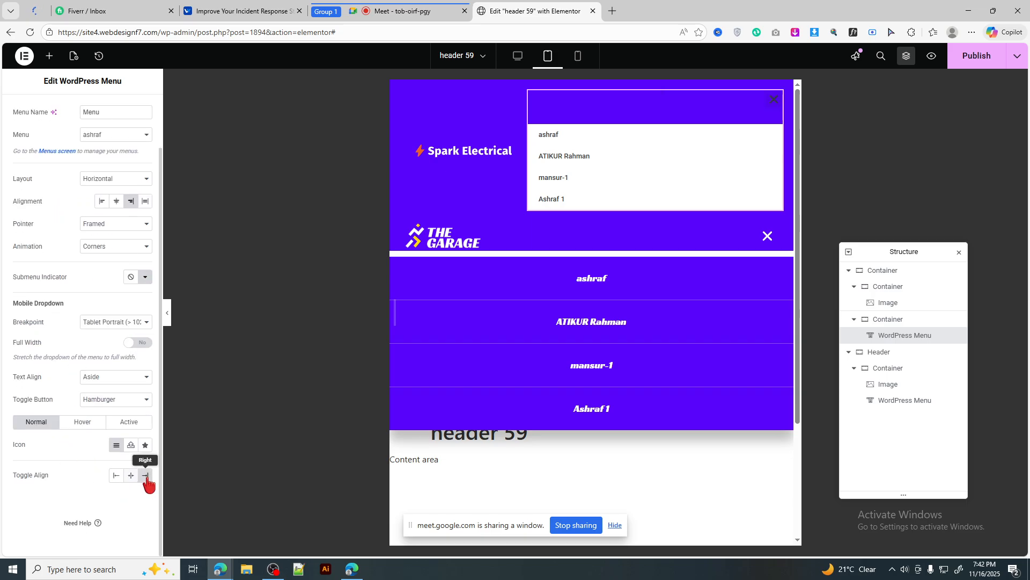
Set the Spark Electrical menu's toggle button color to white
{"action": "scroll", "coordinate": [79, 107], "scroll_direction": "up", "scroll_amount": 1}
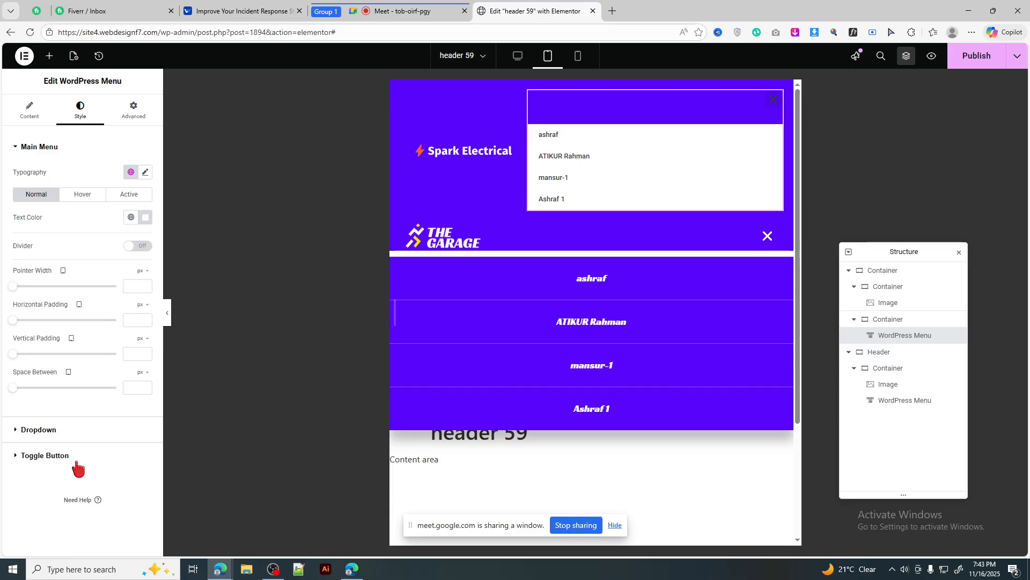
{"action": "left_click", "coordinate": [45, 455]}
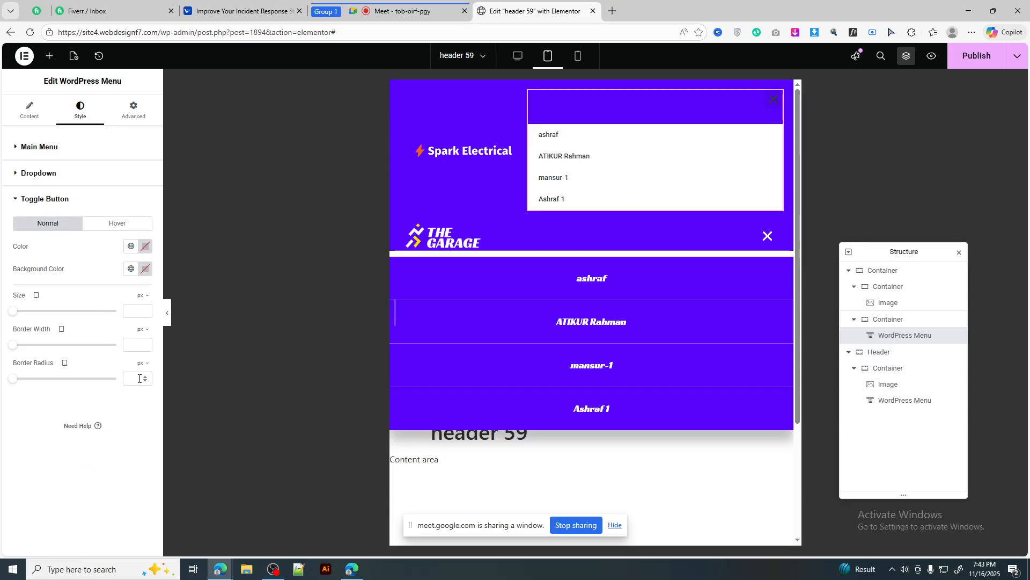
{"action": "left_click", "coordinate": [146, 246]}
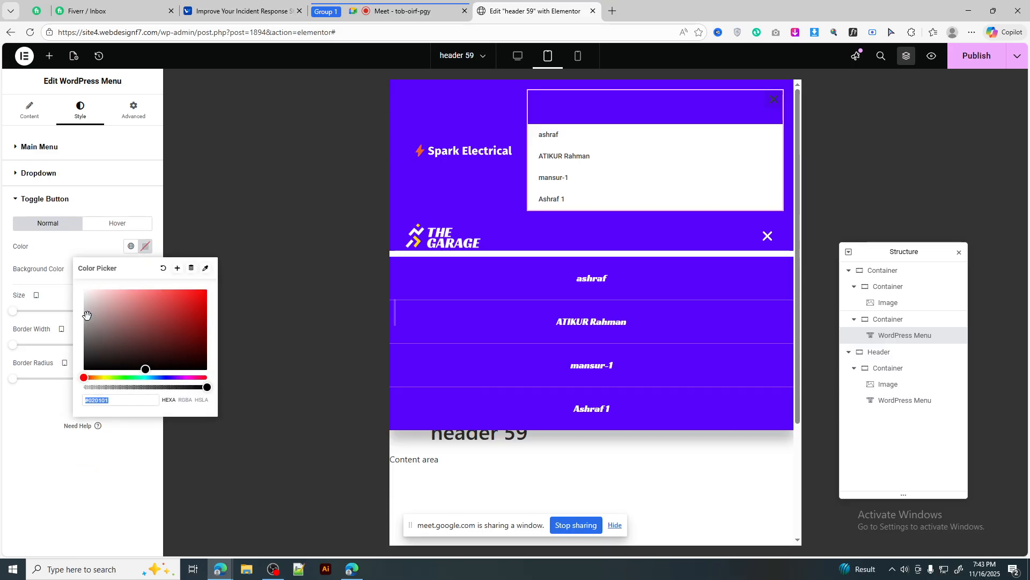
{"action": "left_click", "coordinate": [146, 247]}
Stretch the Spark Electrical menu's mobile dropdown to full width and center its text
{"action": "left_click", "coordinate": [86, 175]}
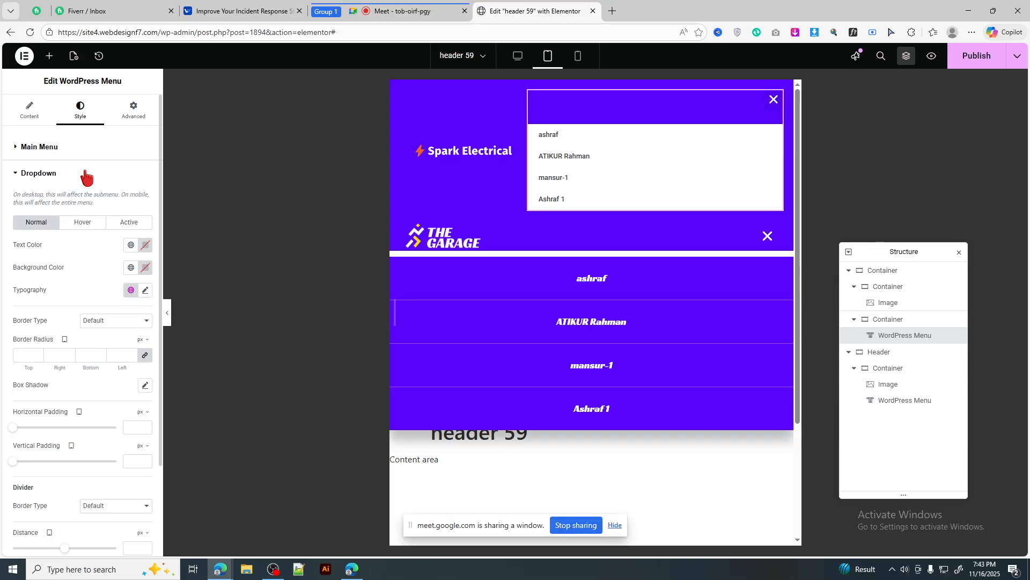
{"action": "left_click", "coordinate": [28, 119]}
{"action": "scroll", "coordinate": [127, 358], "scroll_direction": "down", "scroll_amount": 1}
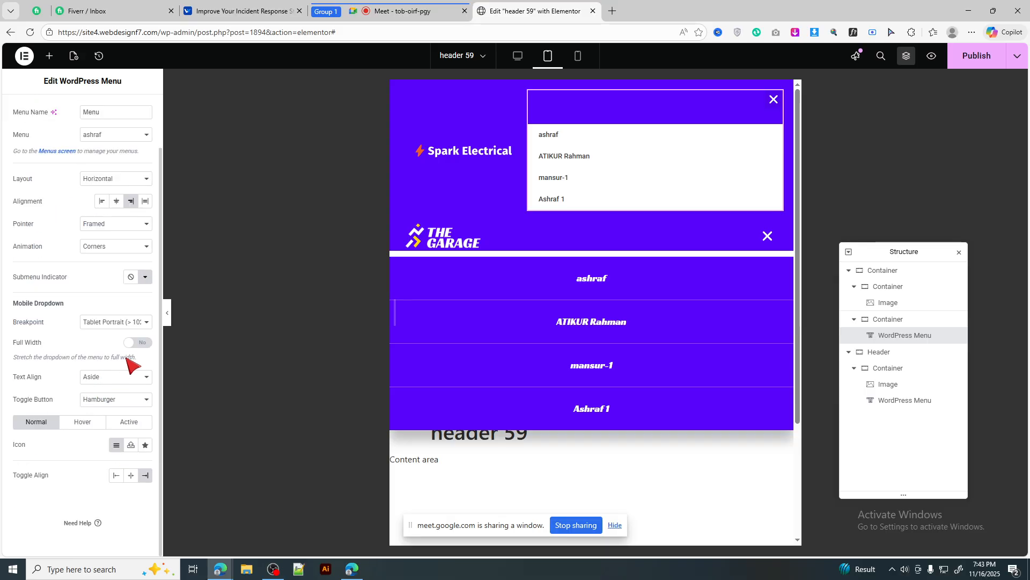
{"action": "left_click", "coordinate": [143, 344]}
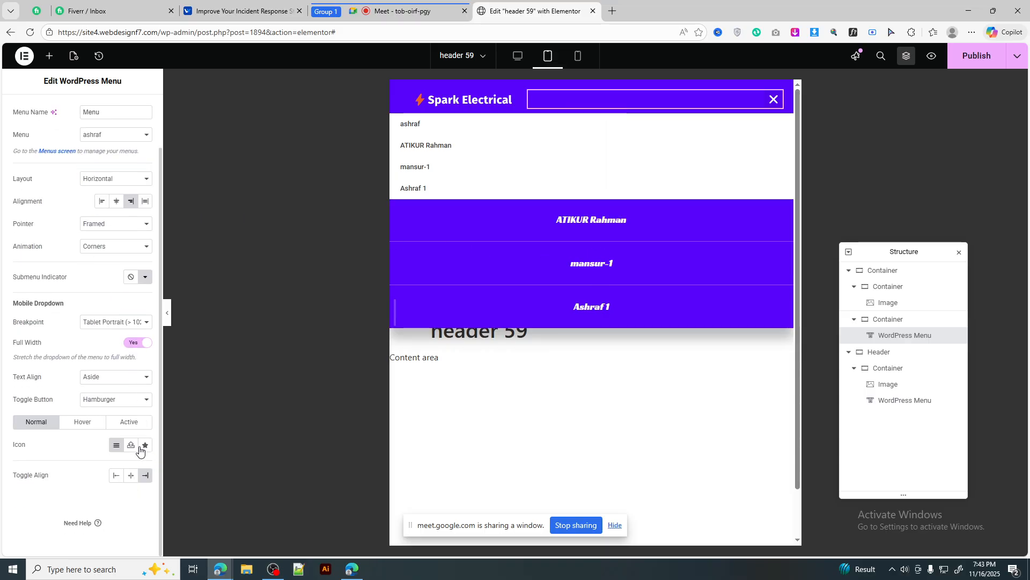
{"action": "left_click", "coordinate": [111, 377]}
{"action": "left_click", "coordinate": [102, 406]}
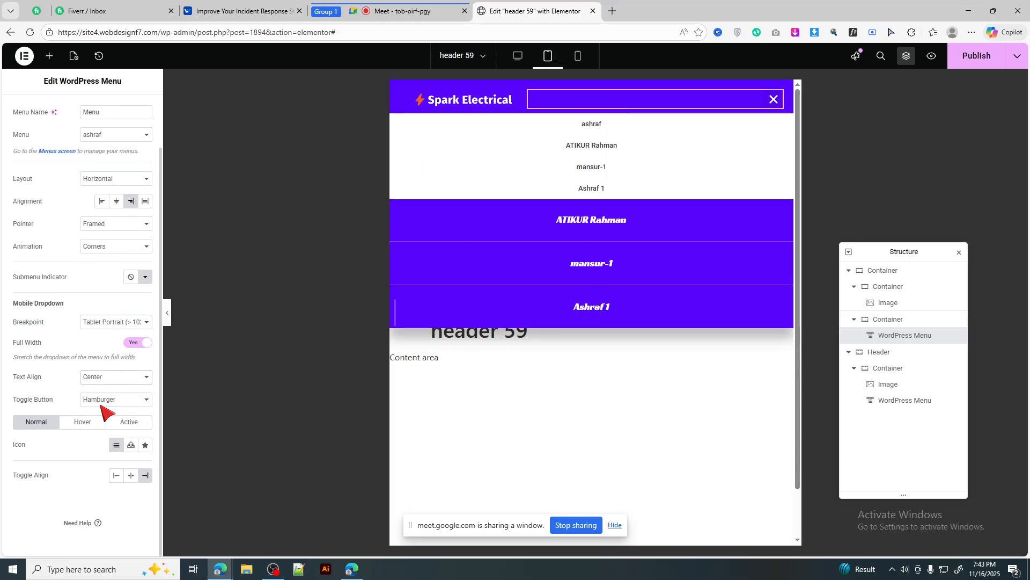
Set the vertical padding of the Spark Electrical menu's dropdown items to 19 px for tablet
{"action": "scroll", "coordinate": [59, 118], "scroll_direction": "up", "scroll_amount": 2}
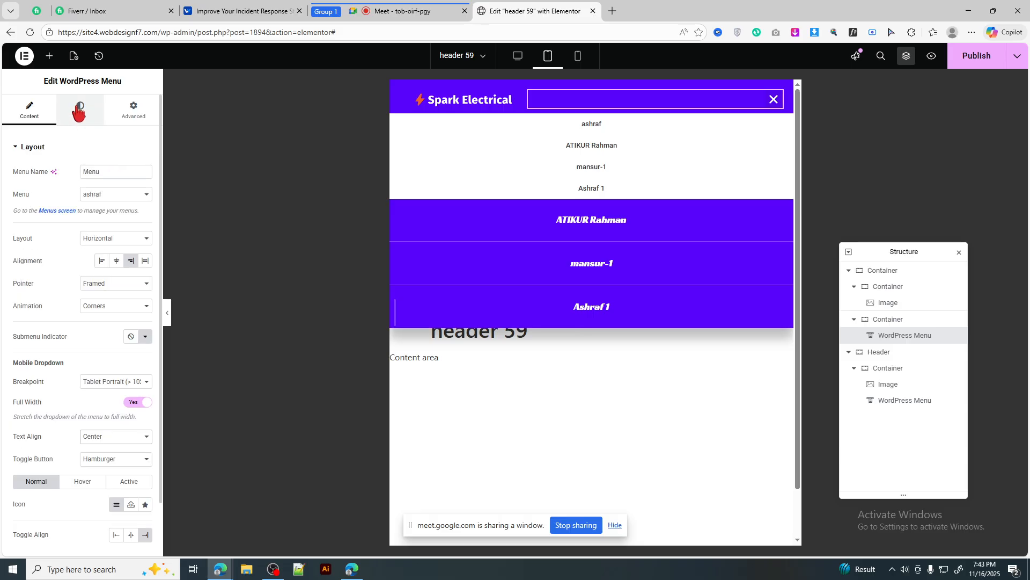
{"action": "left_click", "coordinate": [80, 110]}
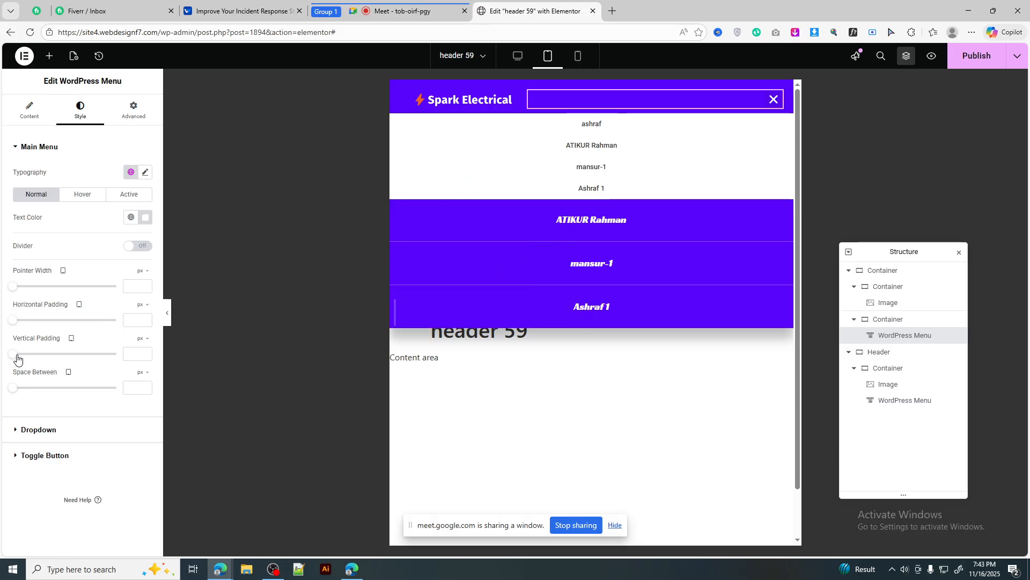
{"action": "left_click", "coordinate": [81, 430]}
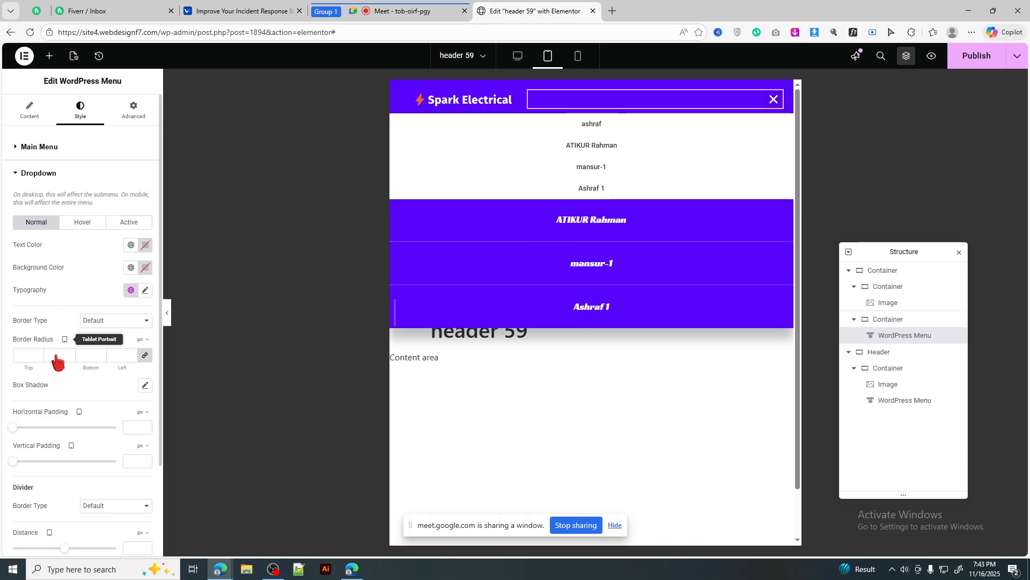
{"action": "scroll", "coordinate": [63, 422], "scroll_direction": "down", "scroll_amount": 2}
{"action": "left_click_drag", "start_coordinate": [12, 349], "coordinate": [52, 353]}
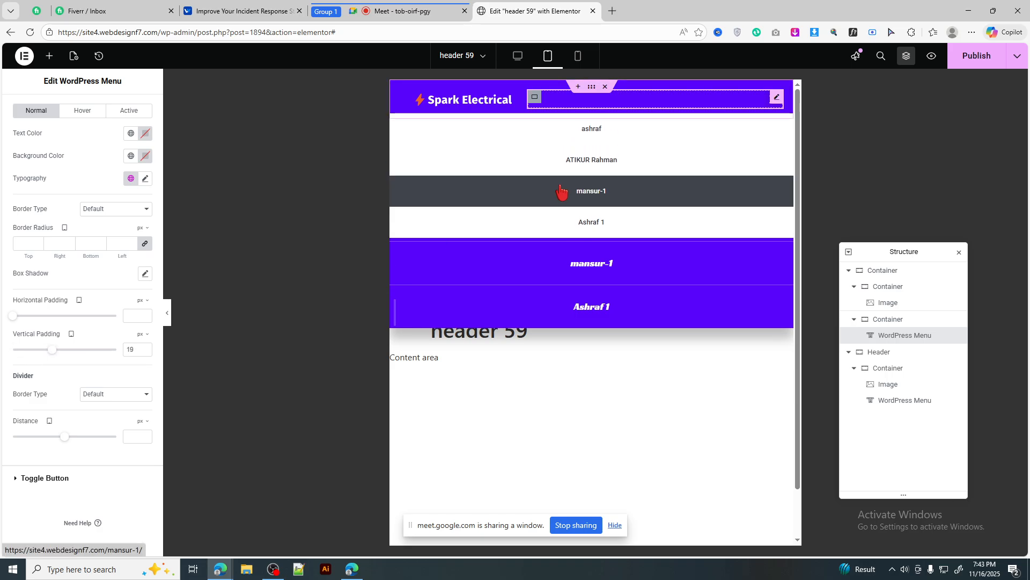
Compare the two headers' expanded menus and set the Spark Electrical menu's dropdown background color to #5804FA
{"action": "left_click", "coordinate": [634, 322]}
{"action": "left_click", "coordinate": [639, 321]}
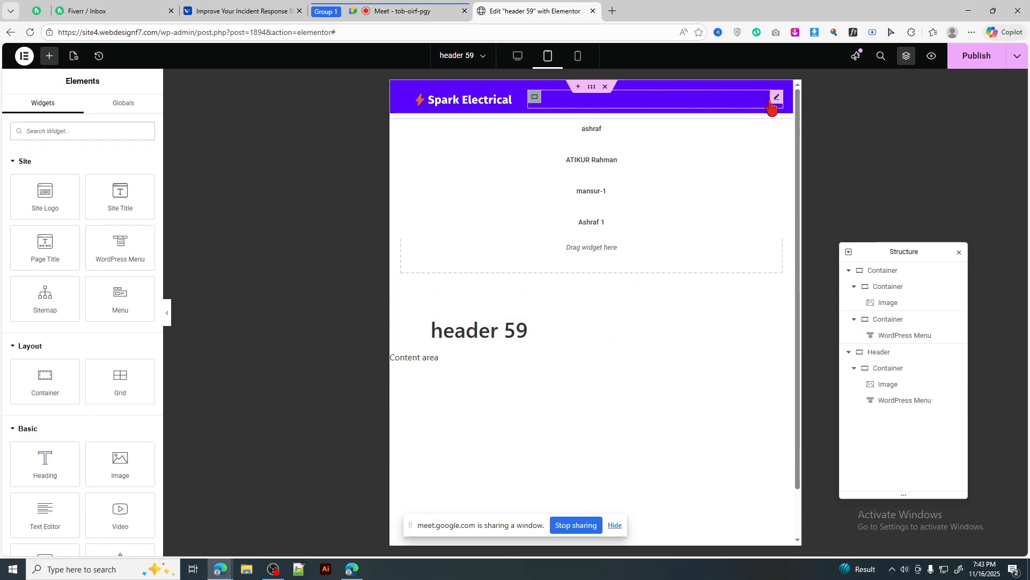
{"action": "left_click", "coordinate": [773, 104]}
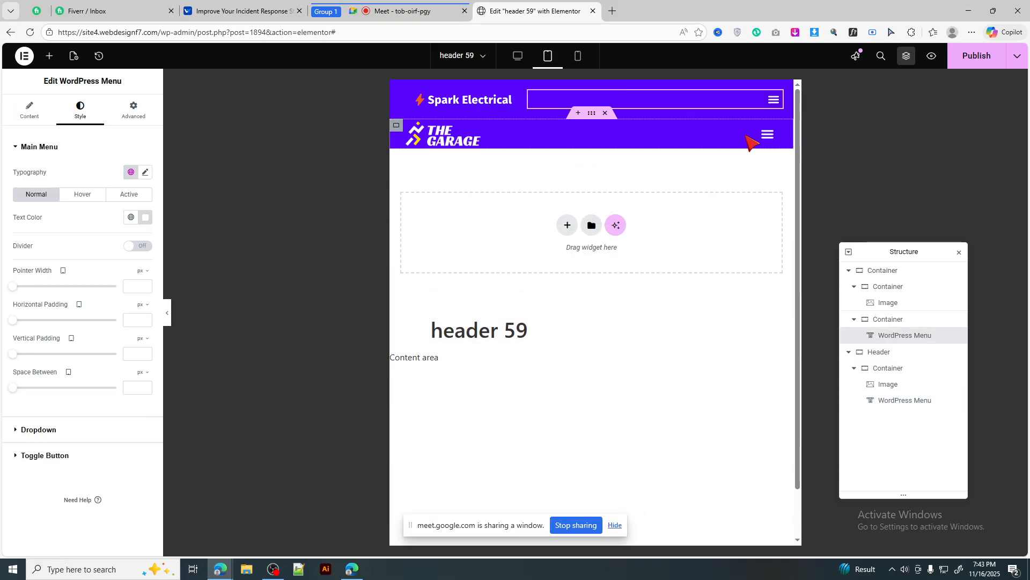
{"action": "left_click", "coordinate": [762, 137]}
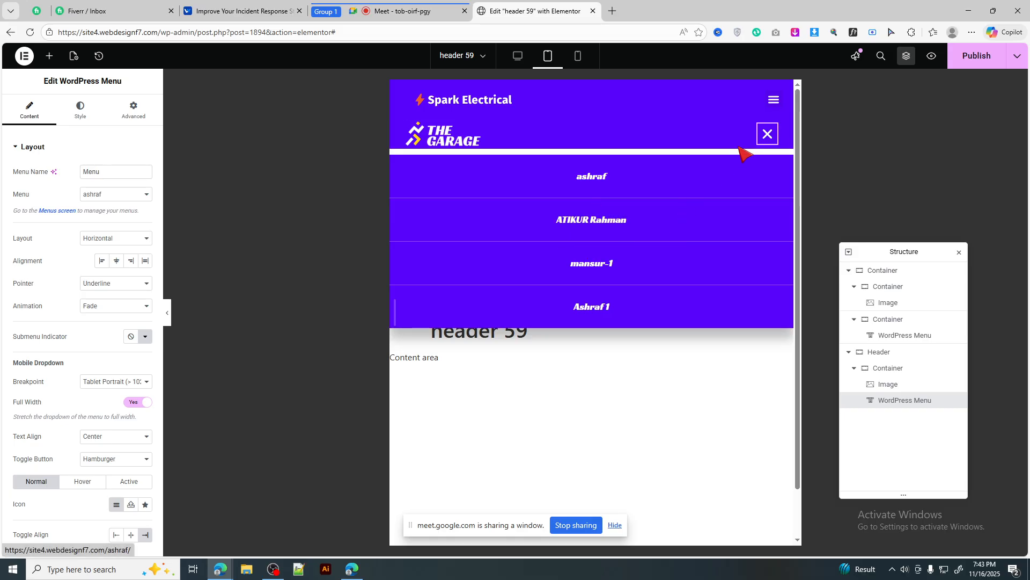
{"action": "left_click", "coordinate": [770, 105]}
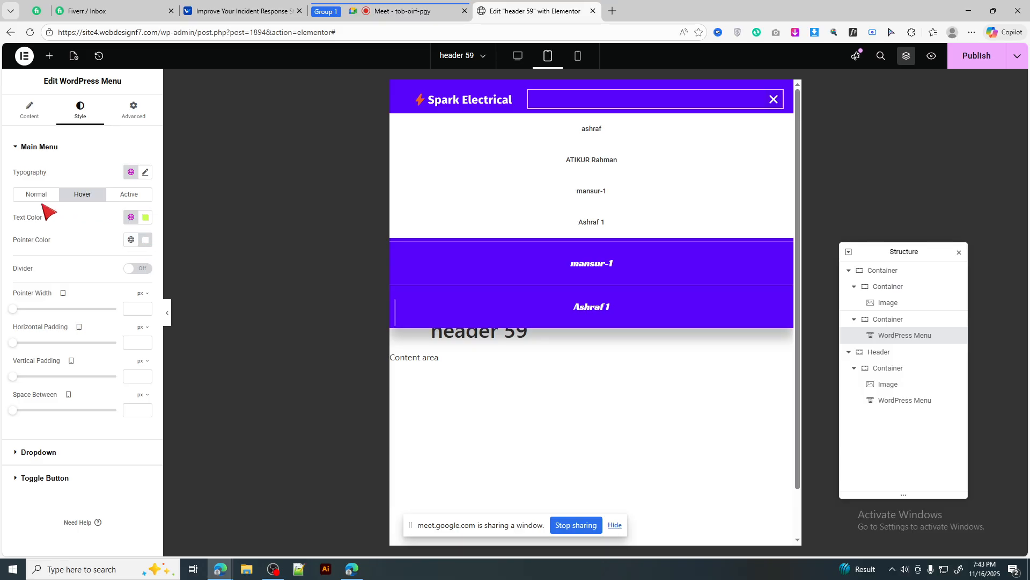
{"action": "left_click", "coordinate": [146, 217]}
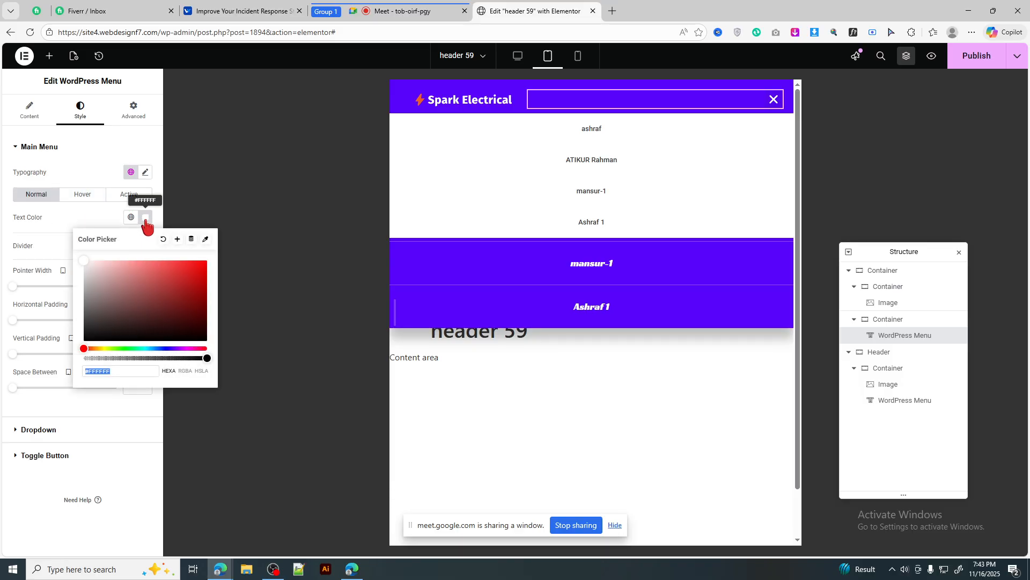
{"action": "left_click", "coordinate": [145, 217]}
{"action": "left_click", "coordinate": [106, 428]}
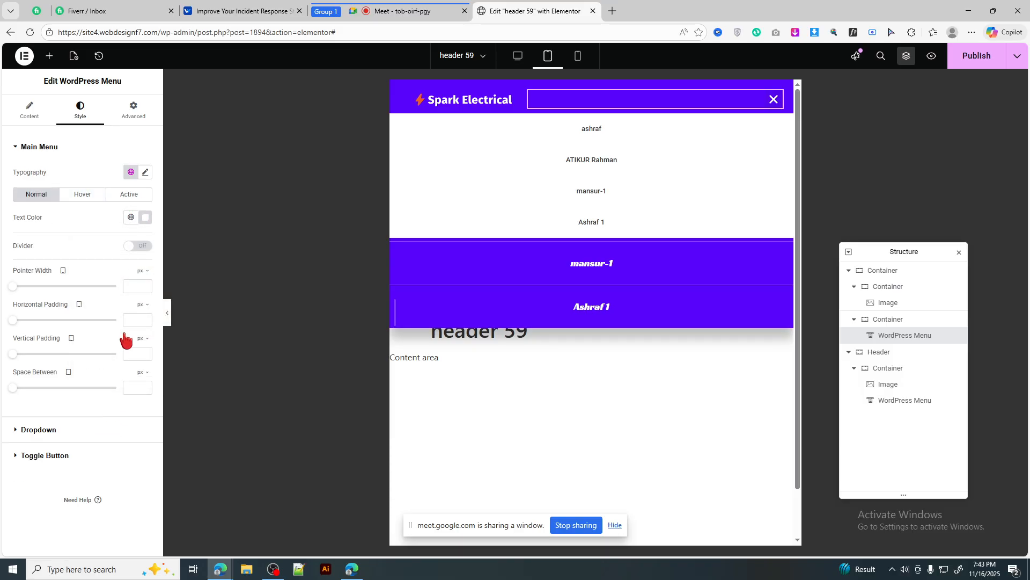
{"action": "left_click", "coordinate": [146, 267]}
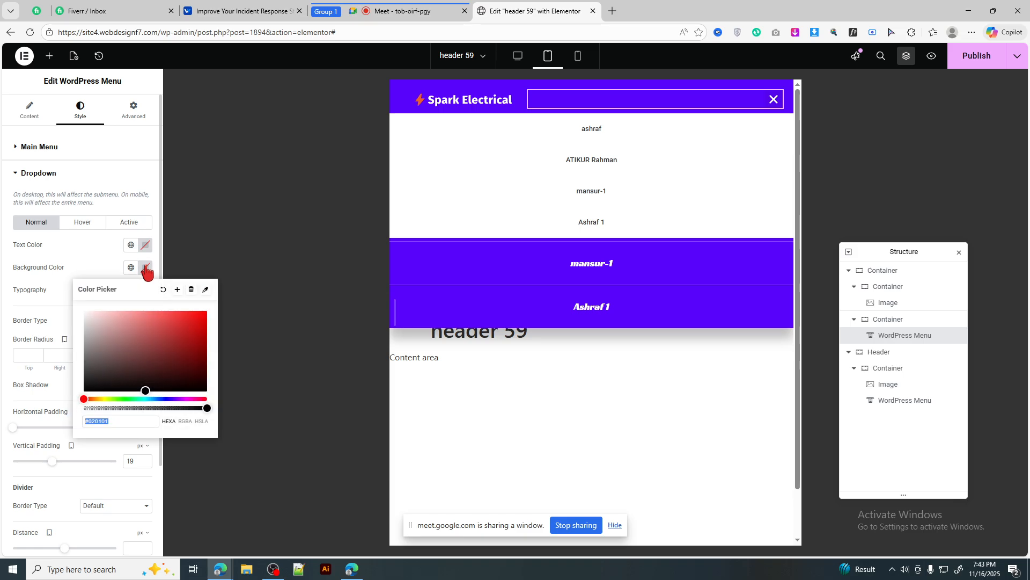
{"action": "key", "text": "super+v"}
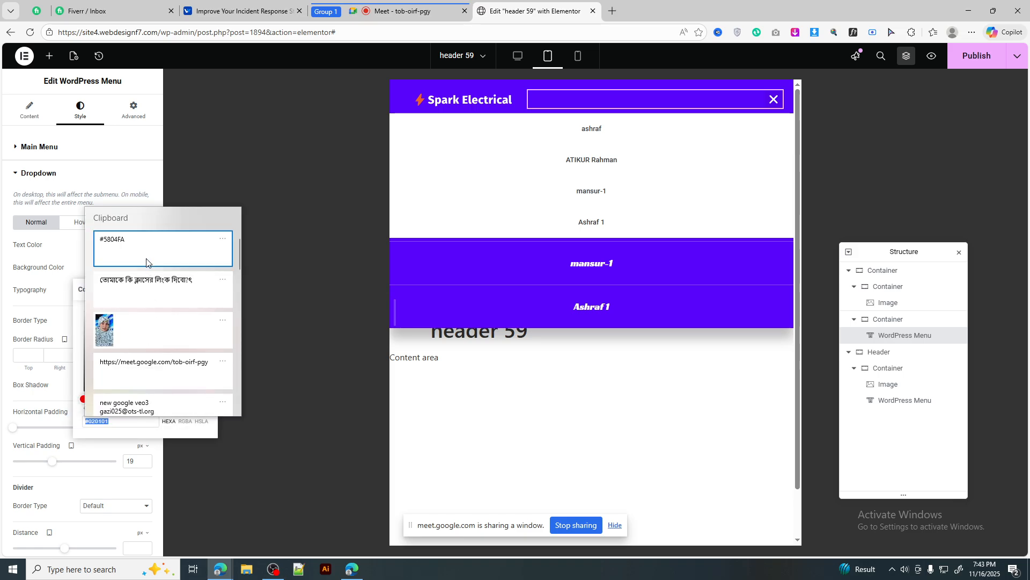
{"action": "left_click", "coordinate": [119, 248]}
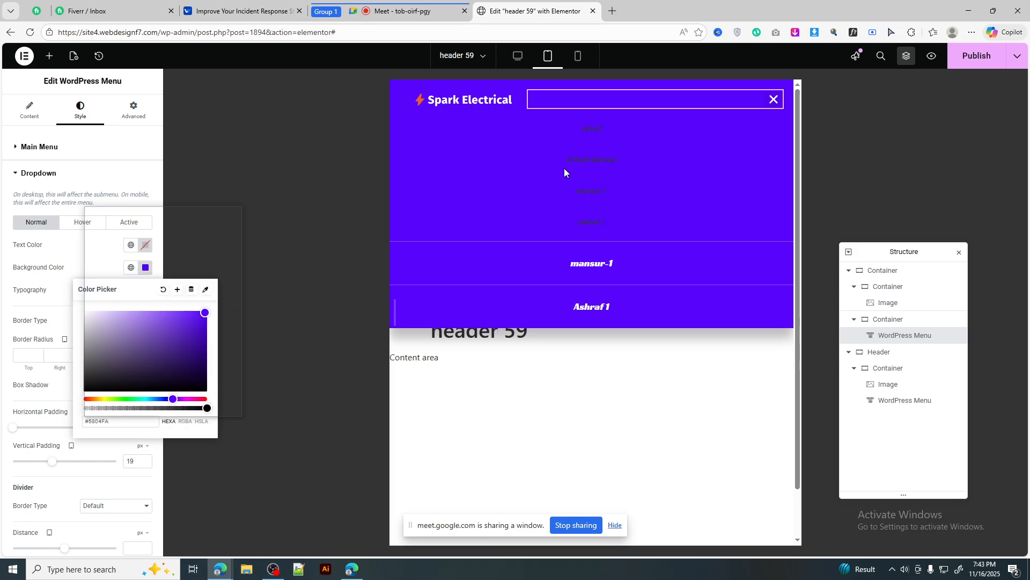
Set the text color of the Spark Electrical menu's dropdown items to white (#FFFFFF)
{"action": "left_click", "coordinate": [145, 246]}
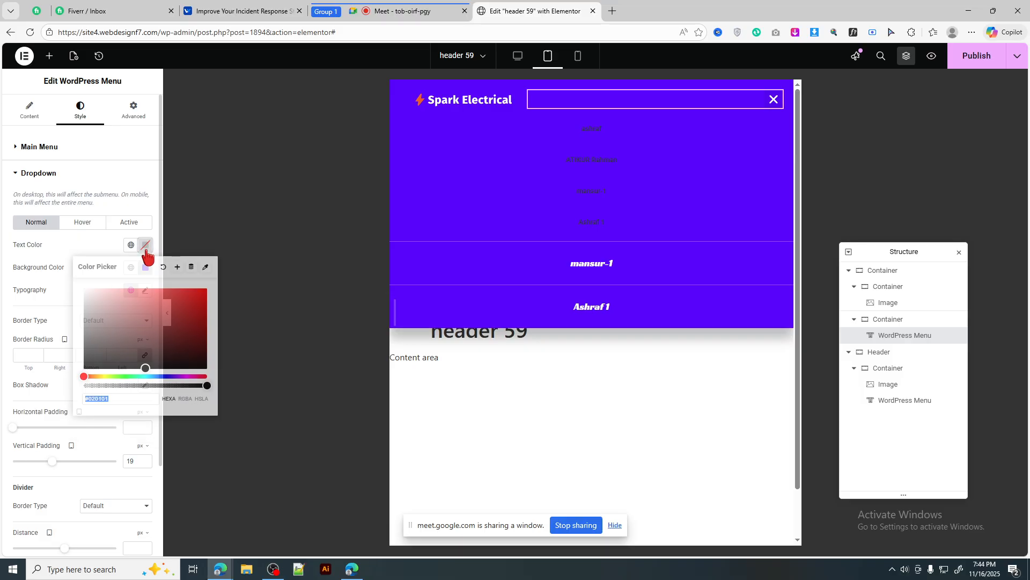
{"action": "left_click_drag", "start_coordinate": [94, 299], "coordinate": [83, 288]}
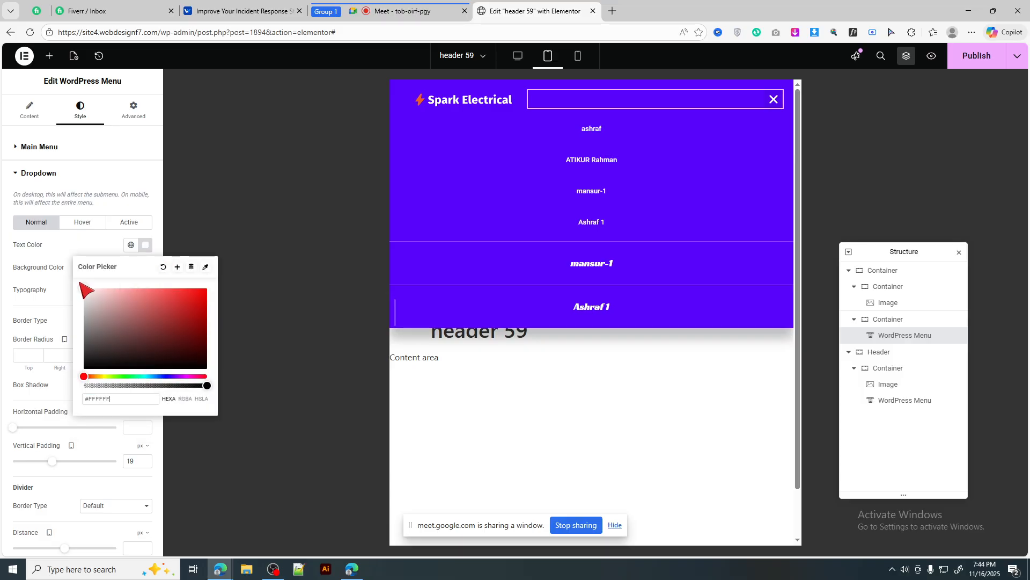
{"action": "left_click", "coordinate": [155, 245]}
Add a solid white divider with a 1 px border width between the Spark Electrical menu's dropdown items
{"action": "scroll", "coordinate": [146, 419], "scroll_direction": "down", "scroll_amount": 1}
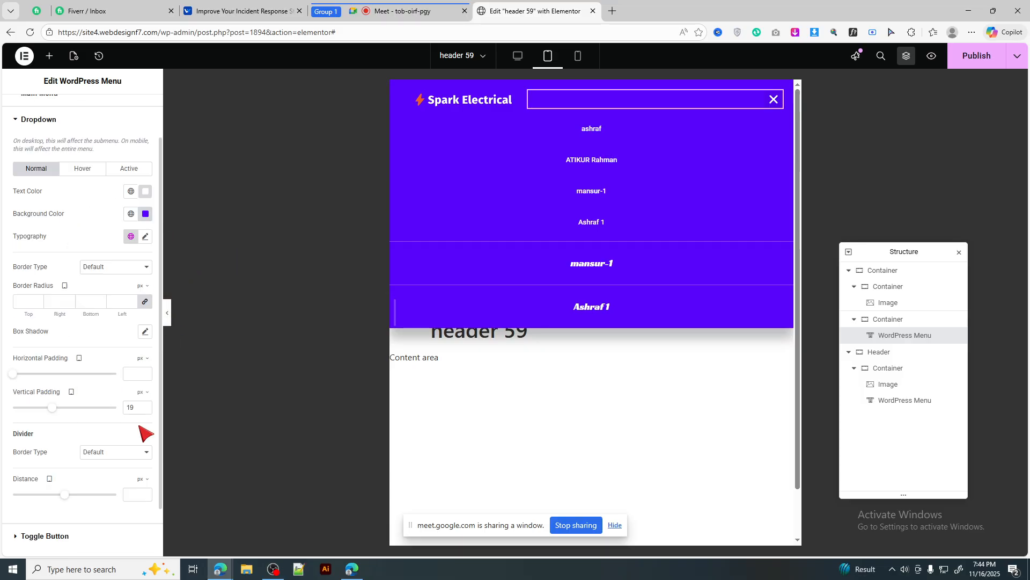
{"action": "scroll", "coordinate": [139, 427], "scroll_direction": "down", "scroll_amount": 1}
{"action": "left_click", "coordinate": [119, 396]}
{"action": "left_click", "coordinate": [113, 426]}
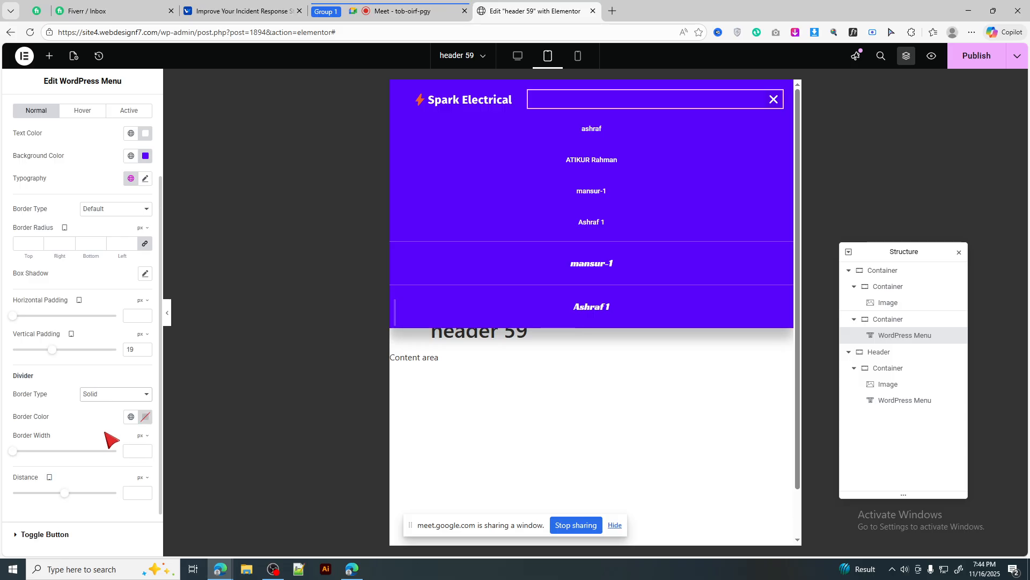
{"action": "left_click", "coordinate": [145, 450]}
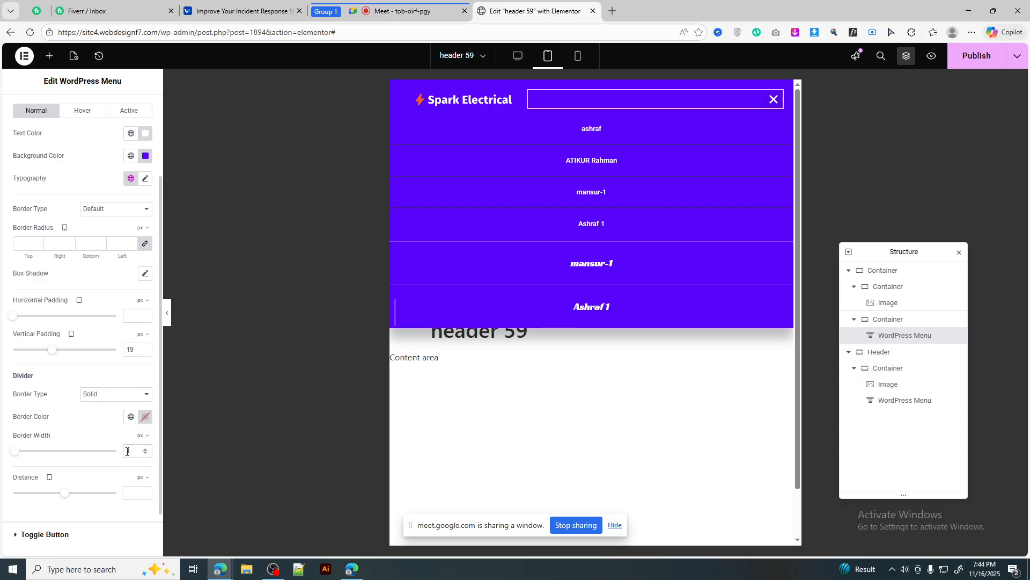
{"action": "left_click", "coordinate": [146, 417]}
{"action": "left_click", "coordinate": [83, 278]}
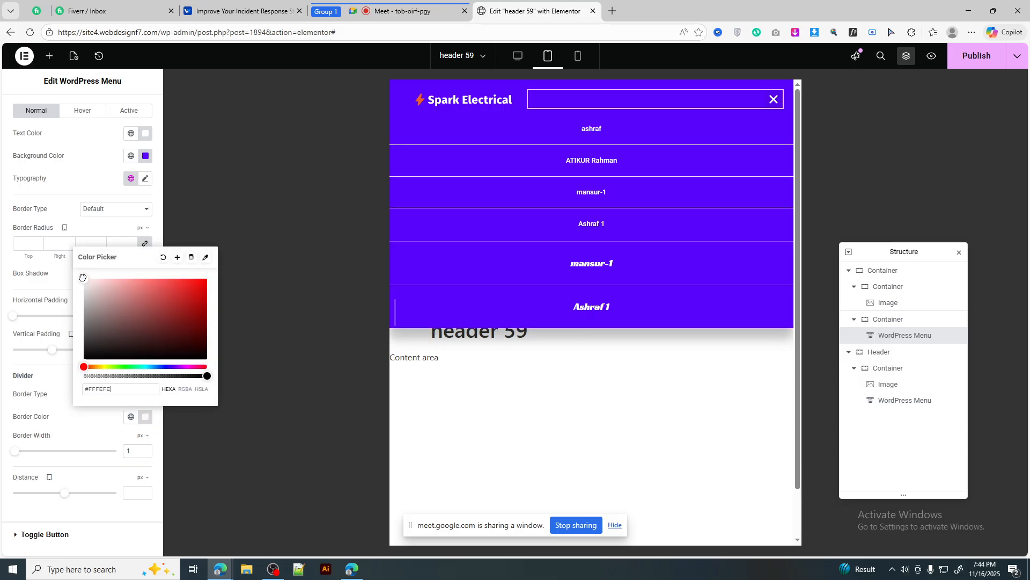
{"action": "left_click", "coordinate": [146, 419]}
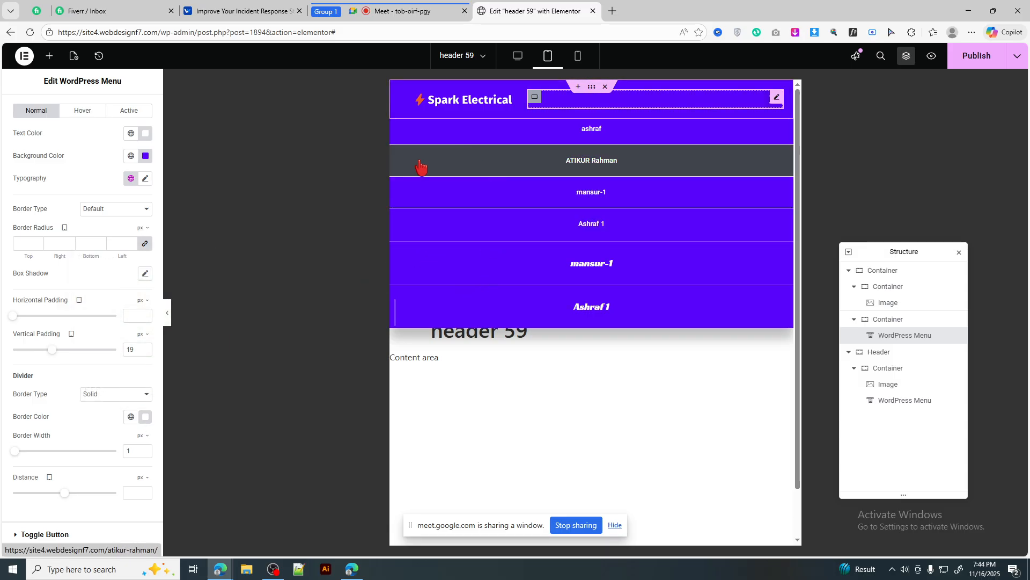
Recolor the dropdown divider to the lighter purple #8B4FFF, starting from the background purple #5804FA
{"action": "left_click", "coordinate": [145, 419]}
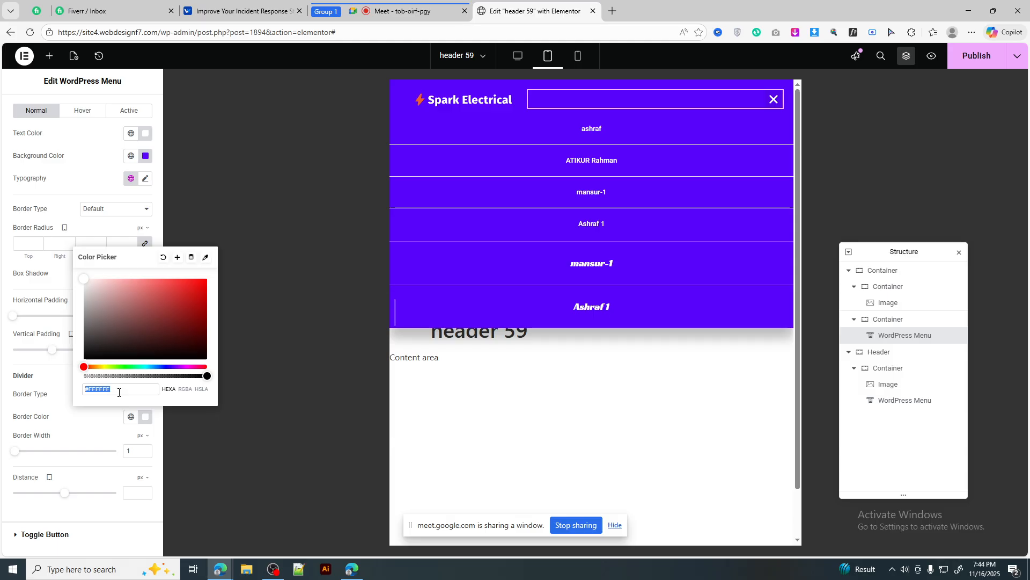
{"action": "type", "text": "#5804FA"}
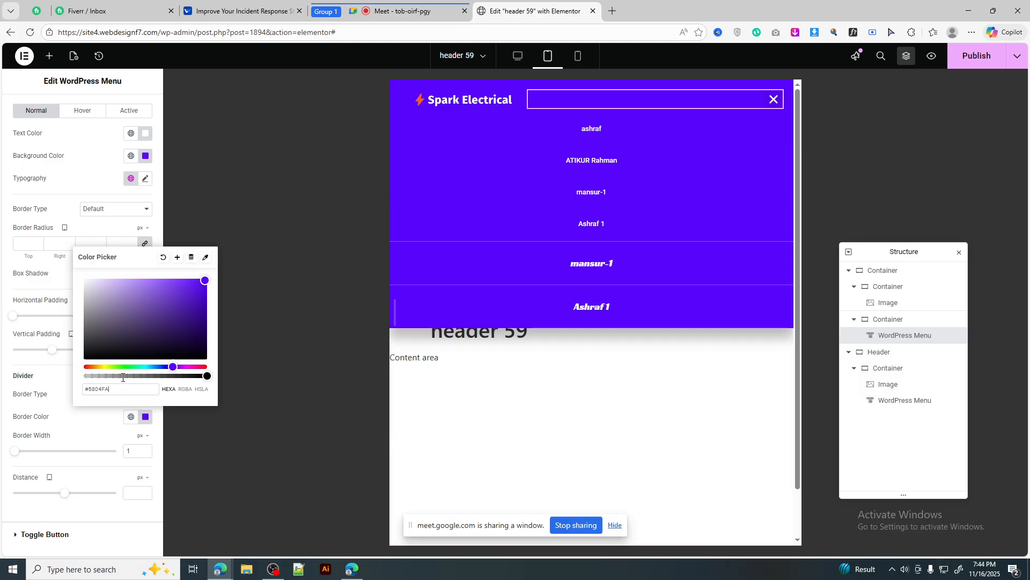
{"action": "left_click_drag", "start_coordinate": [153, 290], "coordinate": [152, 282]}
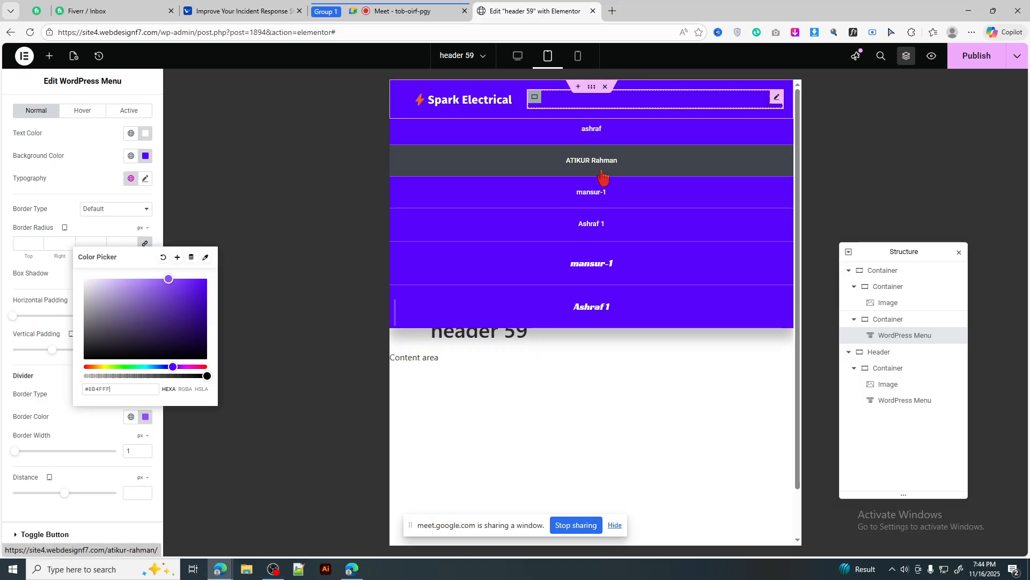
Set the dropdown items' hover background to white and their hover text to the dropdown's purple #5804FA
{"action": "left_click", "coordinate": [146, 156]}
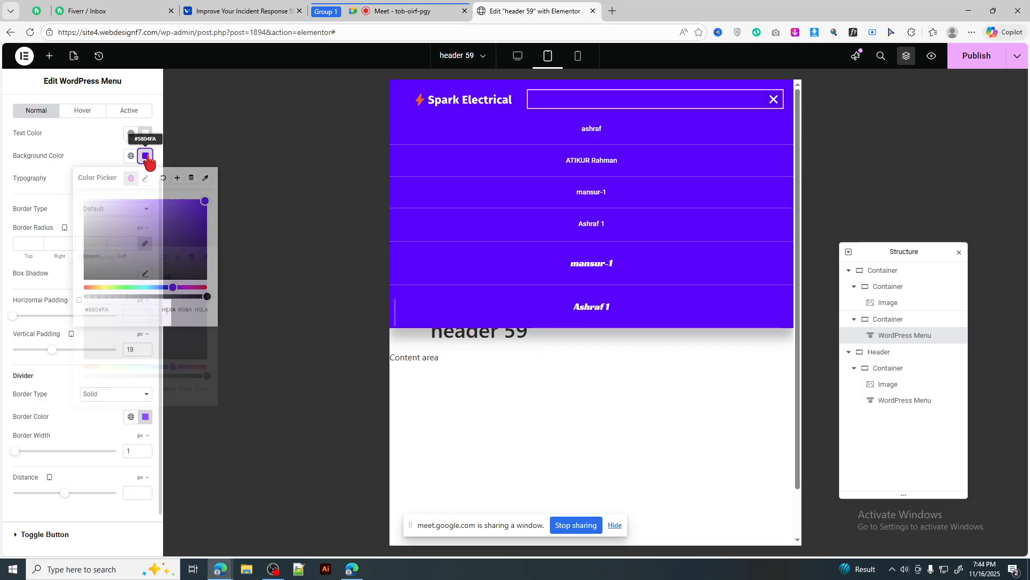
{"action": "left_click", "coordinate": [82, 111]}
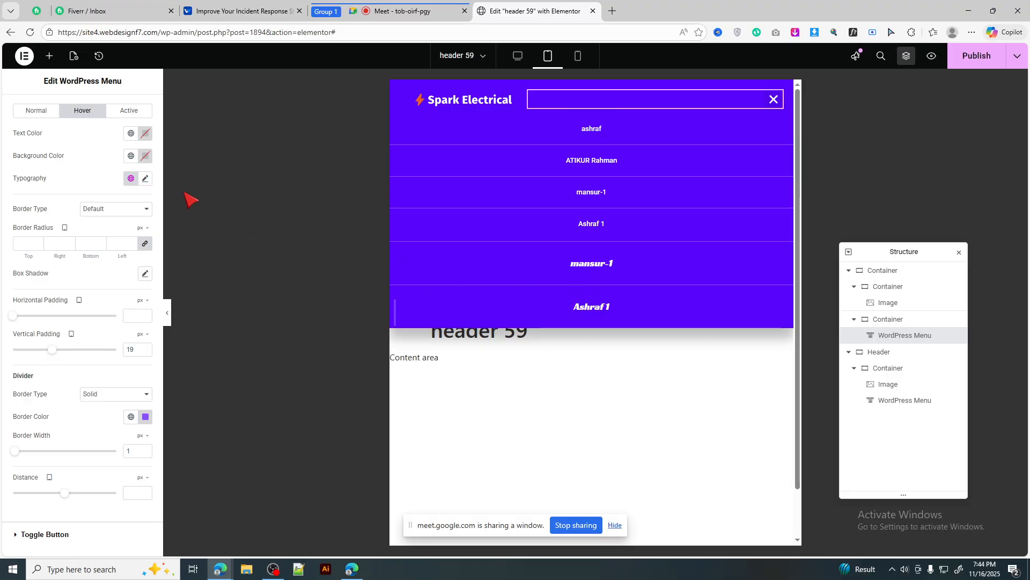
{"action": "left_click", "coordinate": [145, 155]}
{"action": "left_click", "coordinate": [145, 134]}
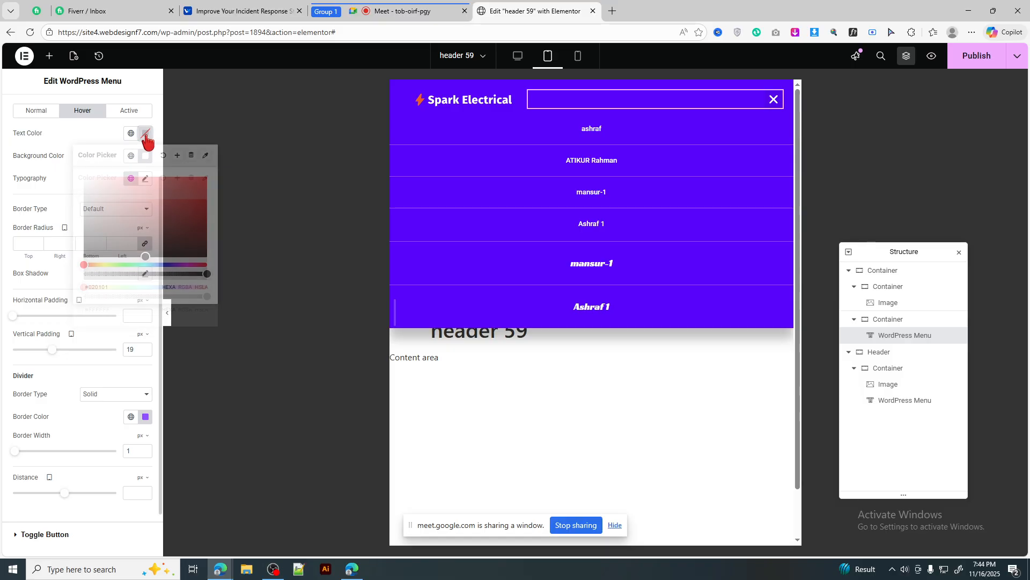
{"action": "left_click", "coordinate": [145, 134]}
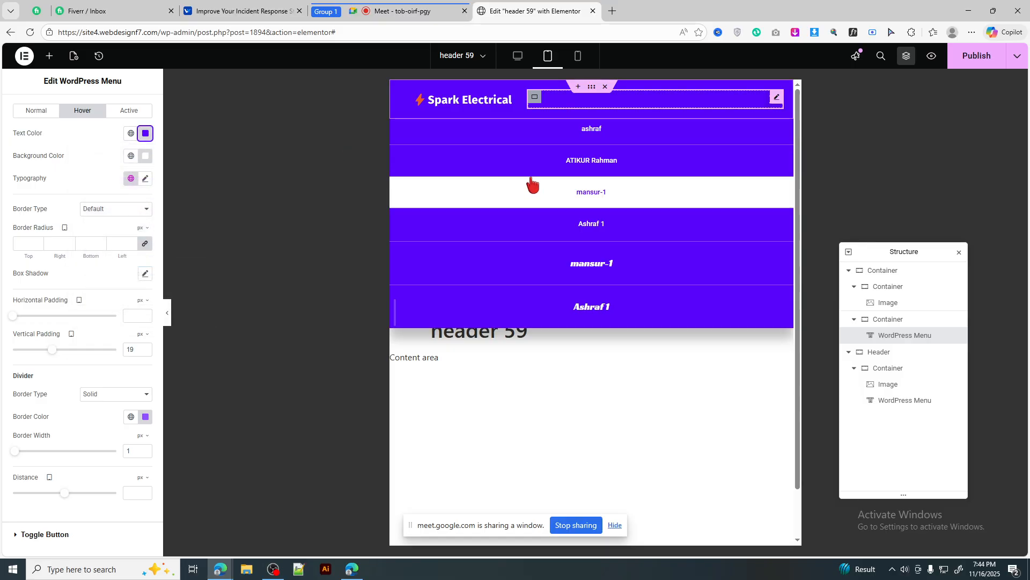
Set the dropdown typography of the Spark Electrical menu to Doppio One at 18 px
{"action": "left_click", "coordinate": [145, 179]}
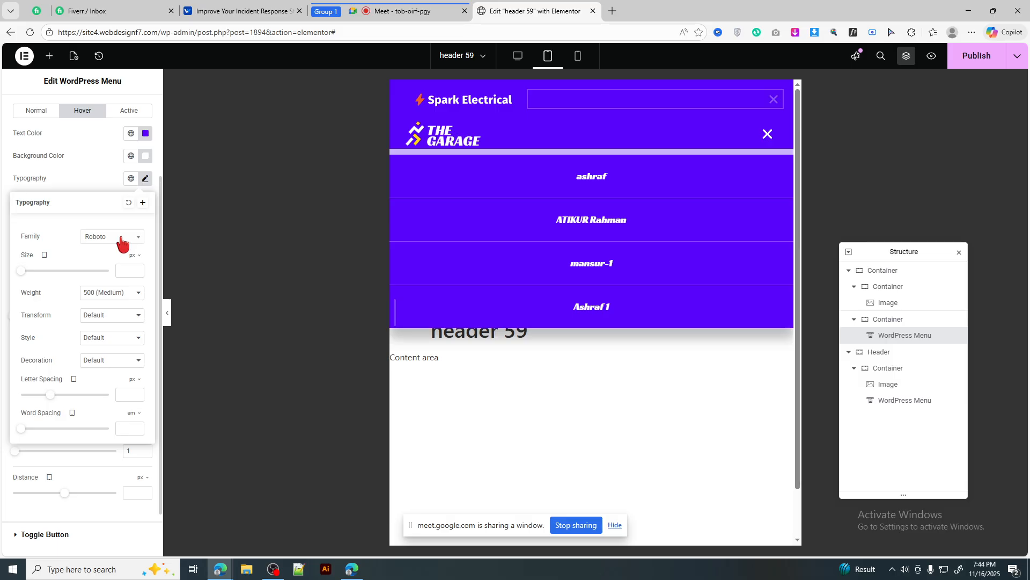
{"action": "left_click", "coordinate": [121, 238]}
{"action": "type", "text": "opp"}
{"action": "key", "text": "Return"}
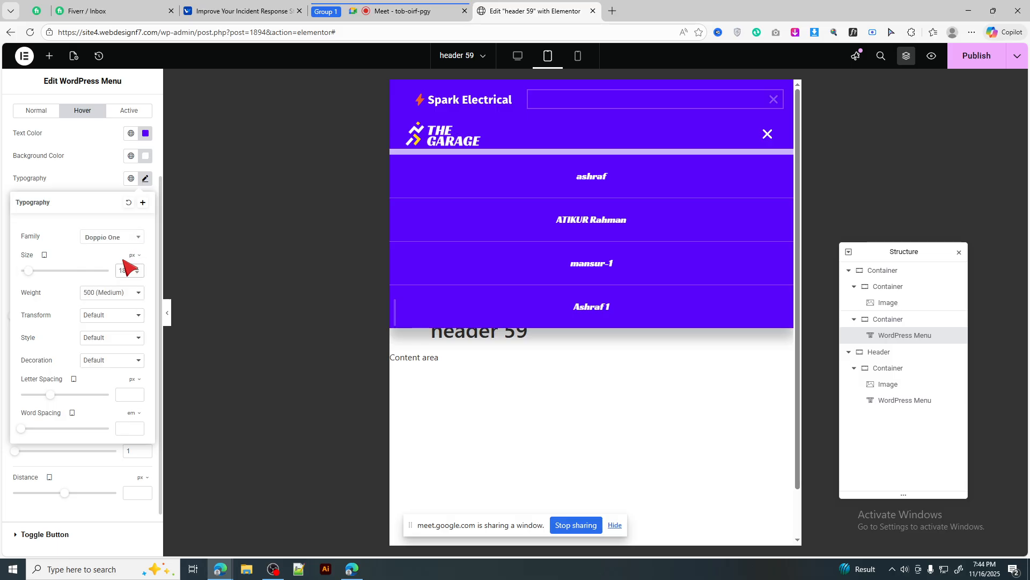
Collapse The Garage menu, expand the Spark Electrical menu and set its dropdown items' vertical padding to 33 px for tablet
{"action": "left_click", "coordinate": [765, 138]}
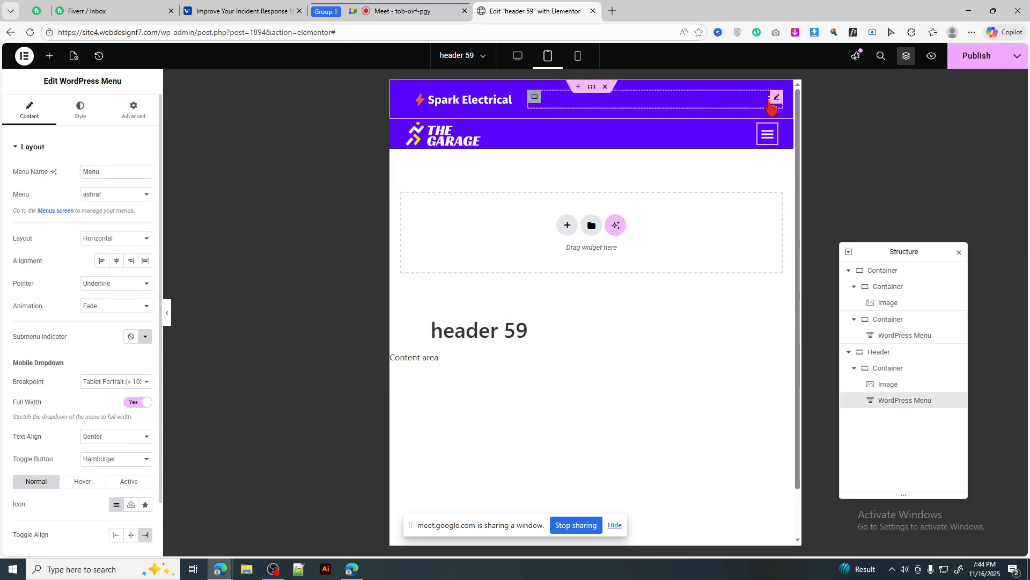
{"action": "left_click", "coordinate": [772, 104]}
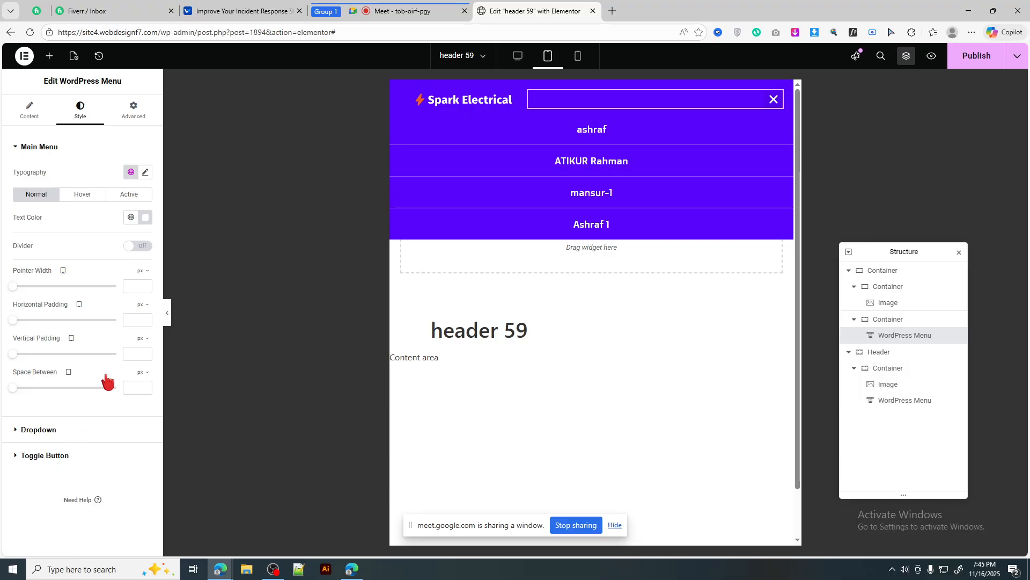
{"action": "left_click", "coordinate": [89, 430]}
{"action": "scroll", "coordinate": [94, 261], "scroll_direction": "down", "scroll_amount": 2}
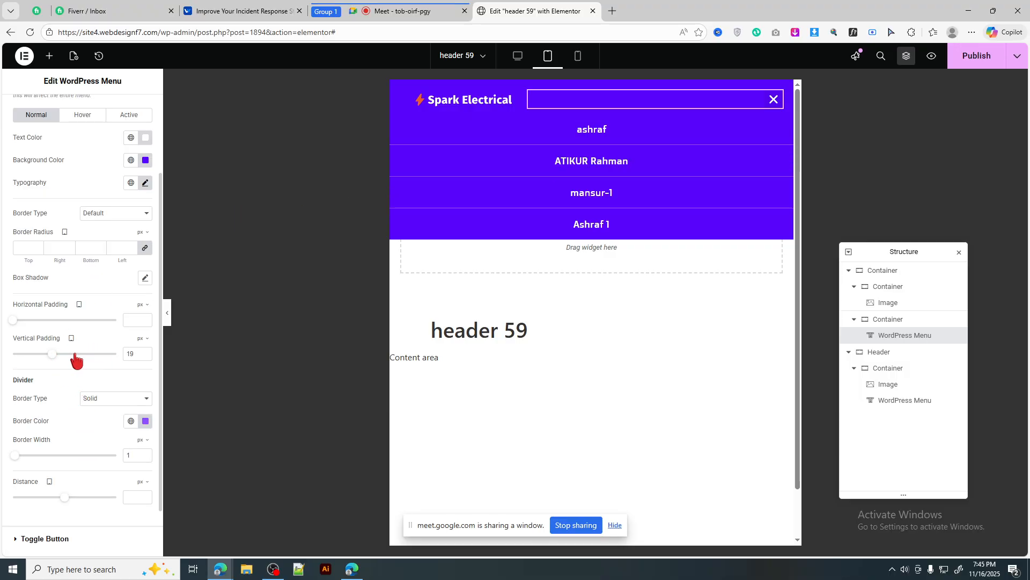
{"action": "left_click_drag", "start_coordinate": [75, 360], "coordinate": [82, 355]}
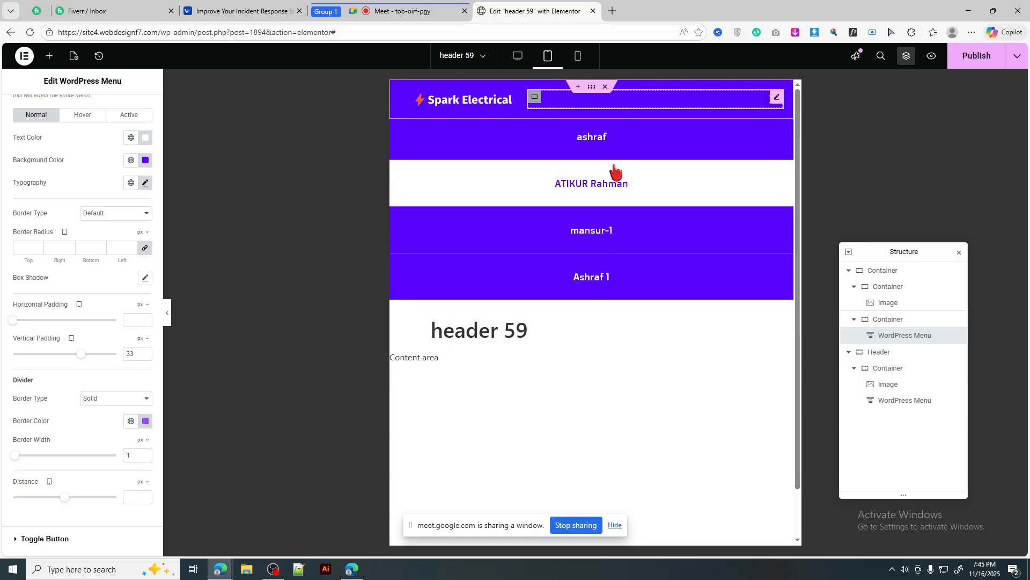
Switch the preview to mobile portrait and compare the expanded dropdown menus of both headers
{"action": "left_click", "coordinate": [585, 59]}
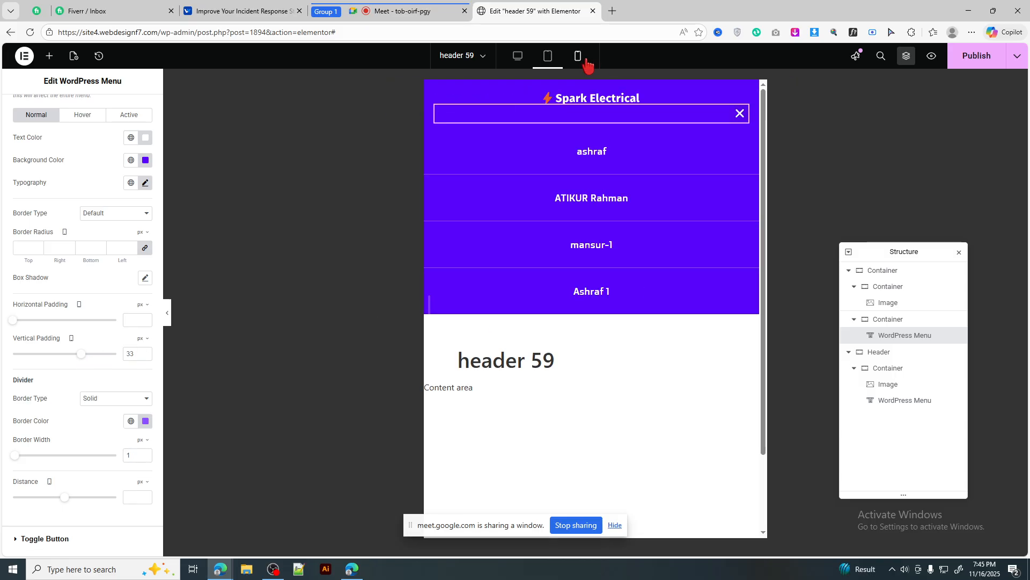
{"action": "left_click", "coordinate": [586, 60]}
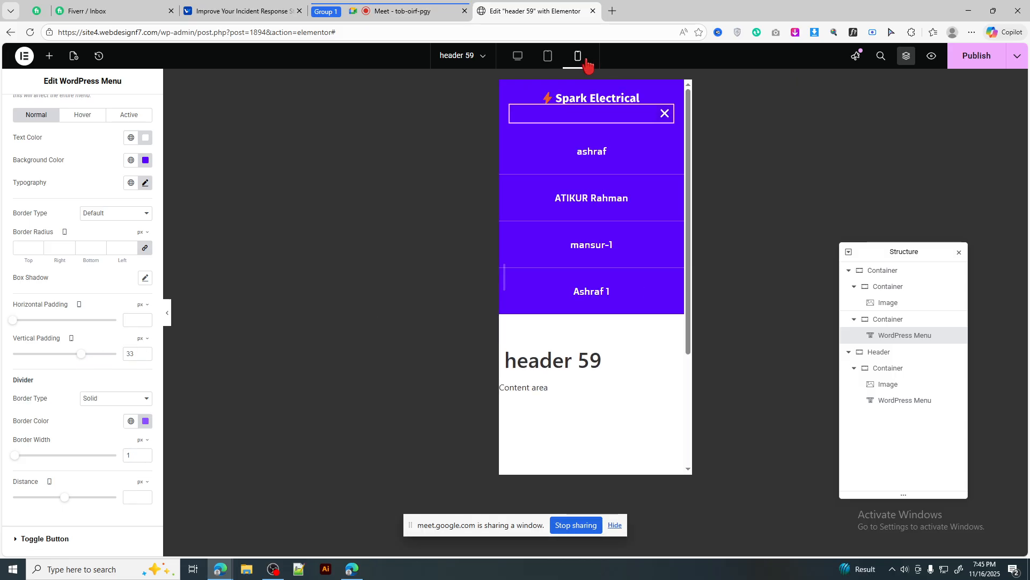
{"action": "left_click", "coordinate": [659, 122]}
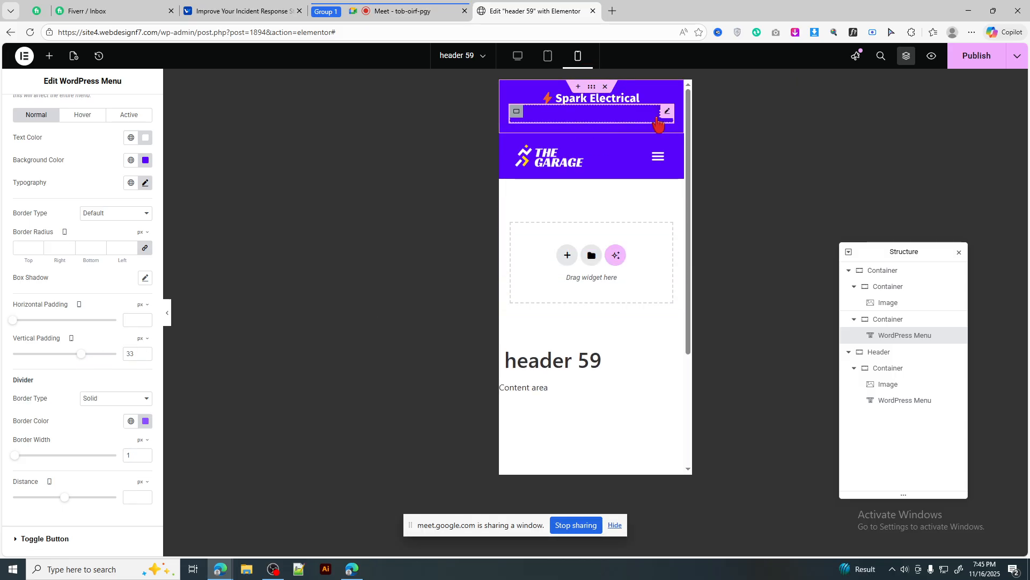
{"action": "left_click", "coordinate": [656, 166]}
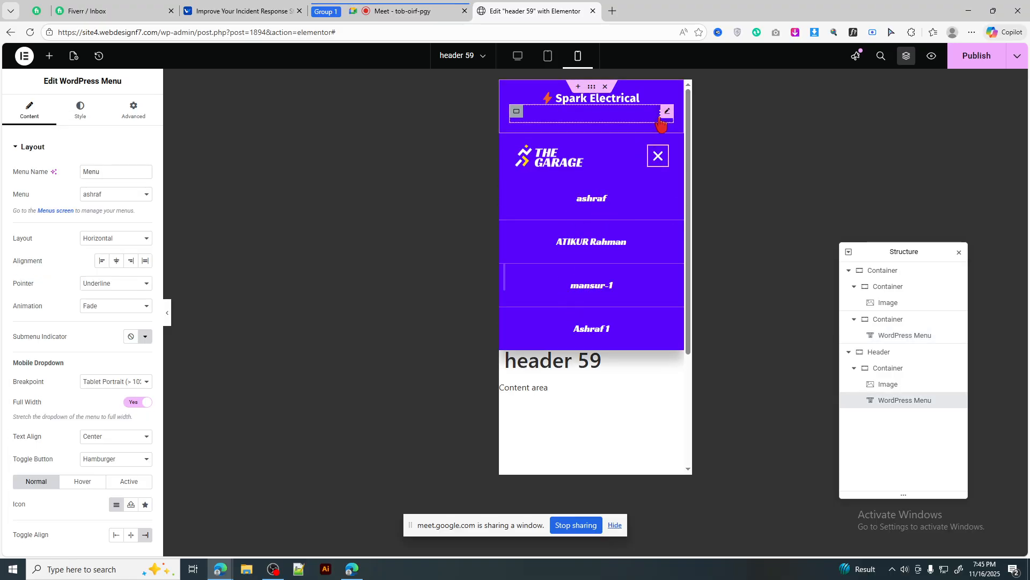
{"action": "left_click", "coordinate": [661, 123]}
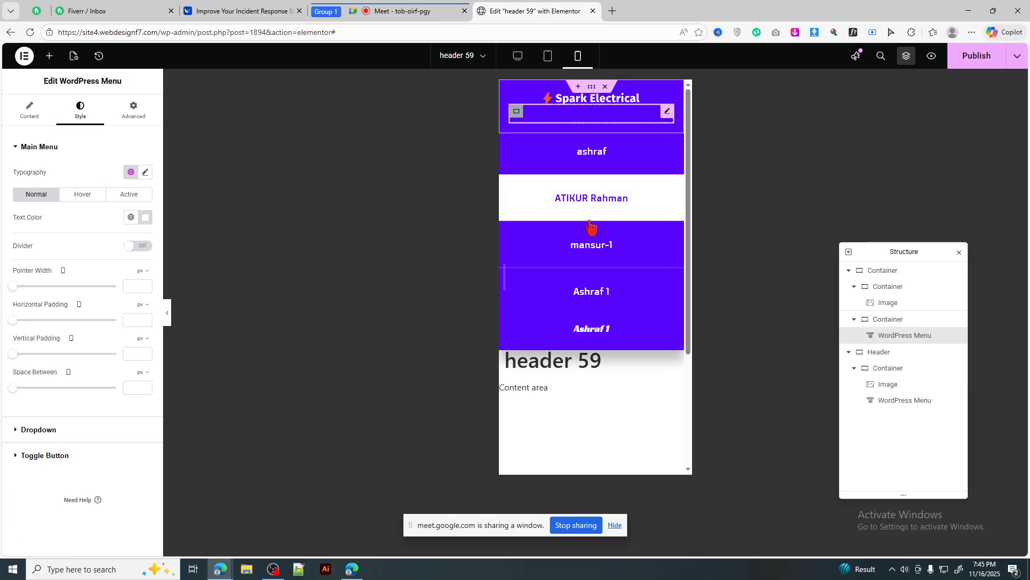
{"action": "left_click", "coordinate": [659, 127]}
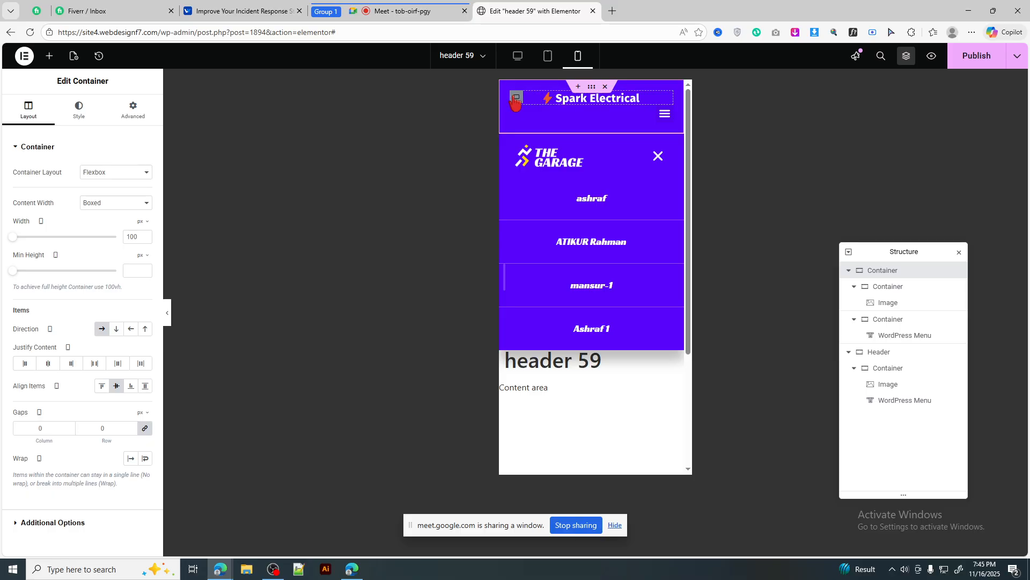
Set the width of the container holding the Spark Electrical logo to 70% for mobile
{"action": "left_click", "coordinate": [516, 96]}
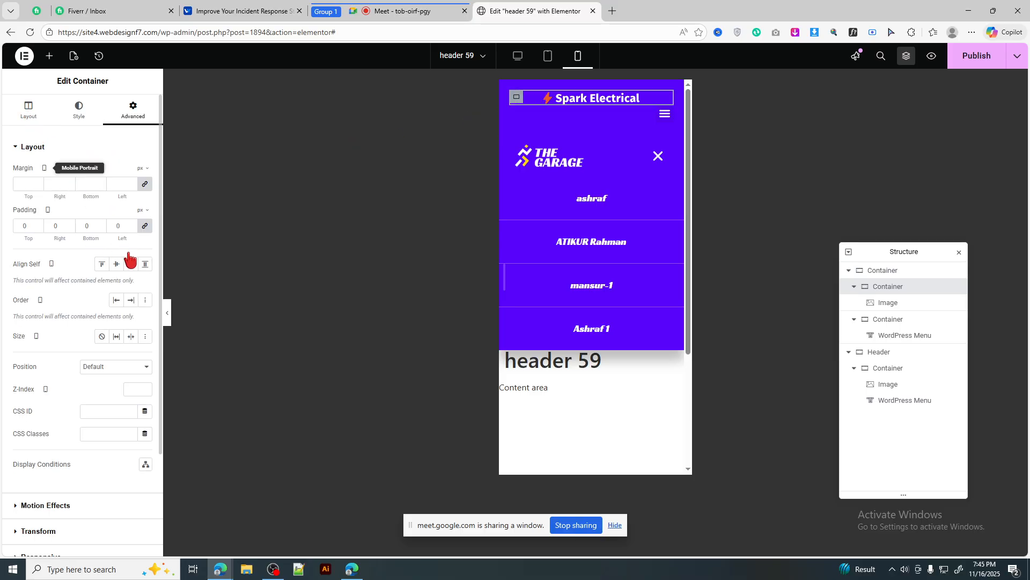
{"action": "left_click", "coordinate": [141, 225]}
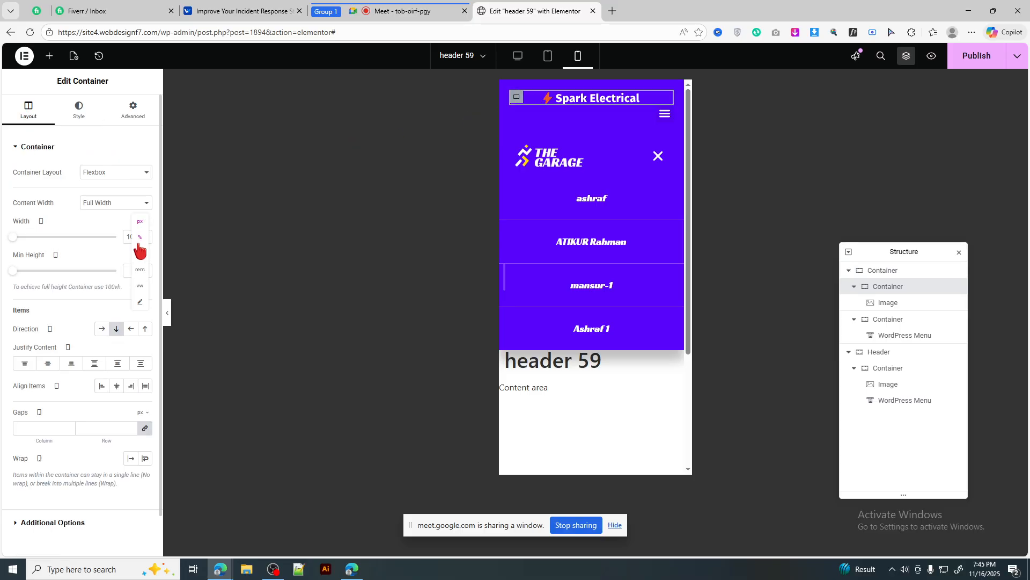
{"action": "left_click", "coordinate": [140, 238]}
{"action": "left_click", "coordinate": [136, 239]}
{"action": "type", "text": "70"}
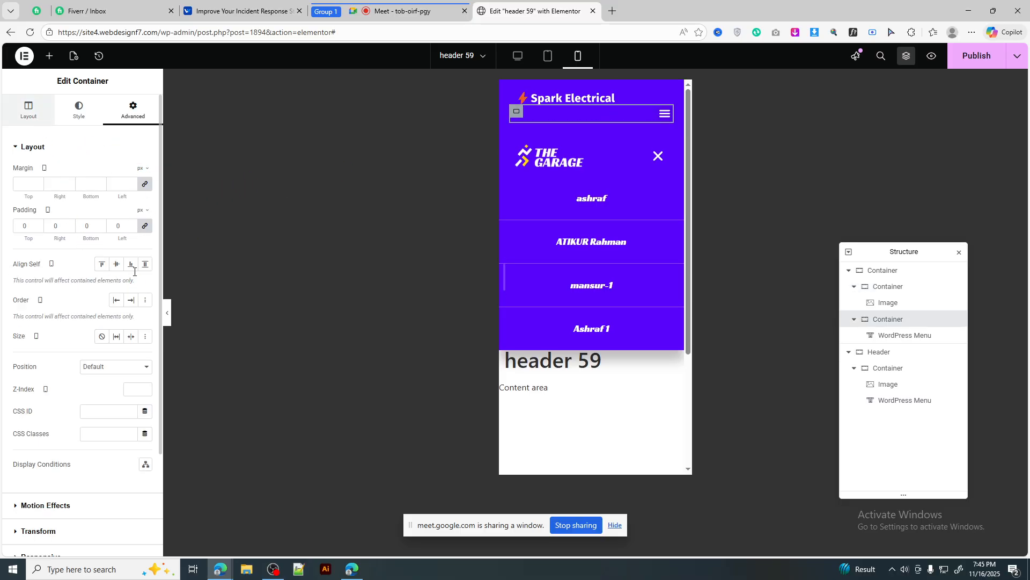
Set the width of the container holding the Spark Electrical menu to 30% for mobile
{"action": "left_click", "coordinate": [142, 222]}
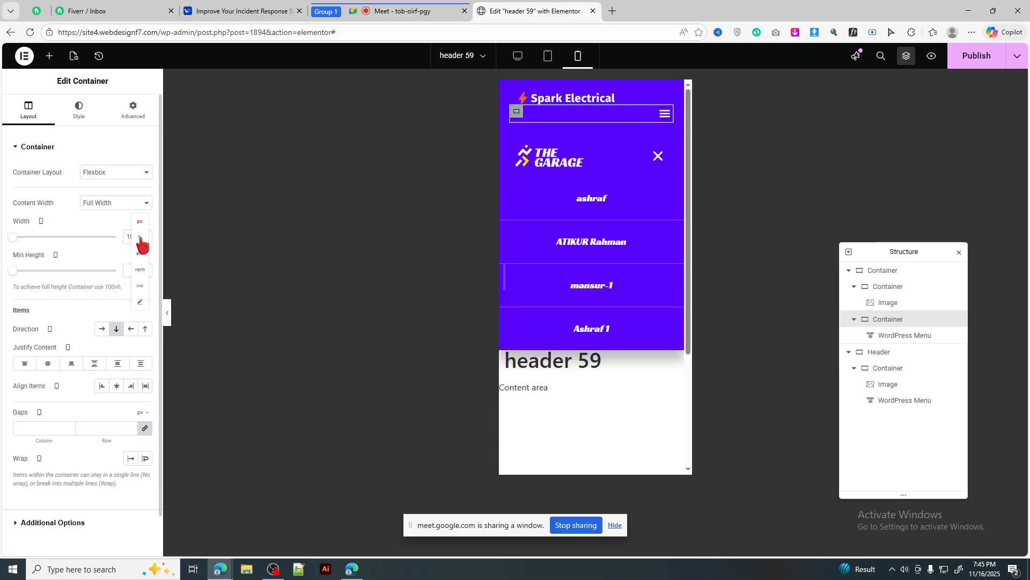
{"action": "left_click", "coordinate": [141, 238]}
{"action": "key", "text": "ctrl+a"}
{"action": "type", "text": "30"}
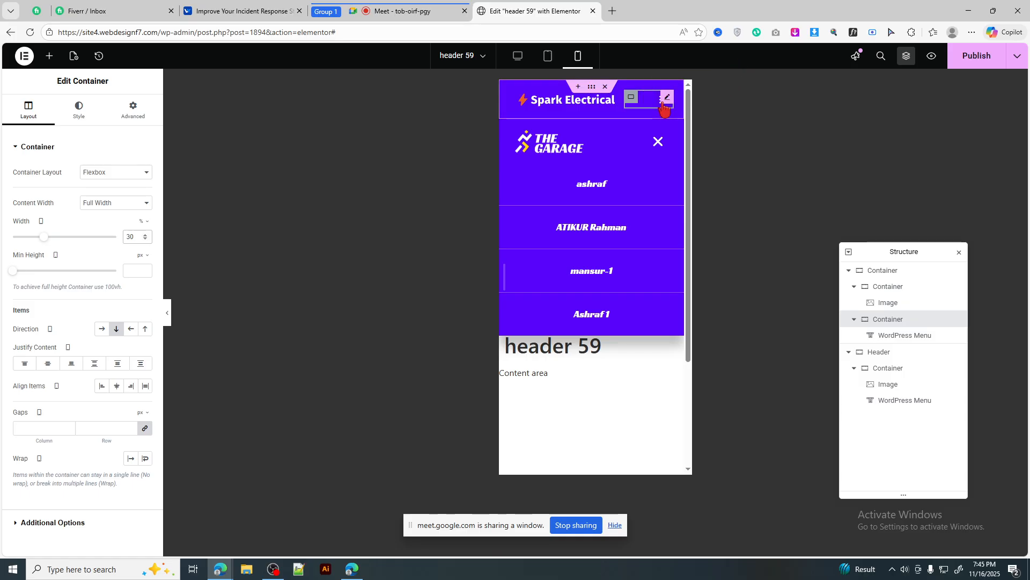
Toggle the mobile menus of The Garage and Spark Electrical headers to check how their dropdowns open
{"action": "left_click", "coordinate": [659, 110]}
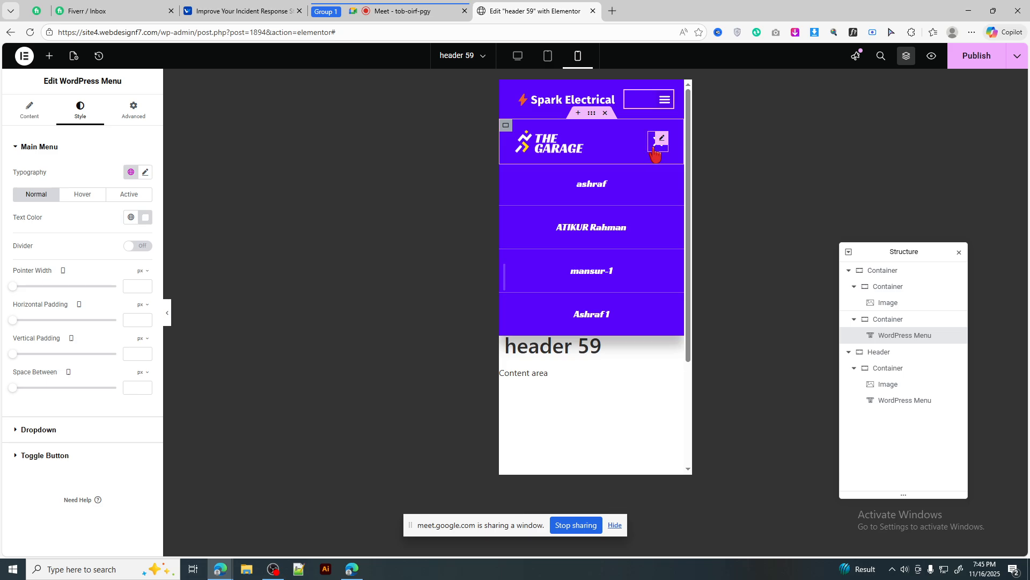
{"action": "left_click", "coordinate": [656, 154]}
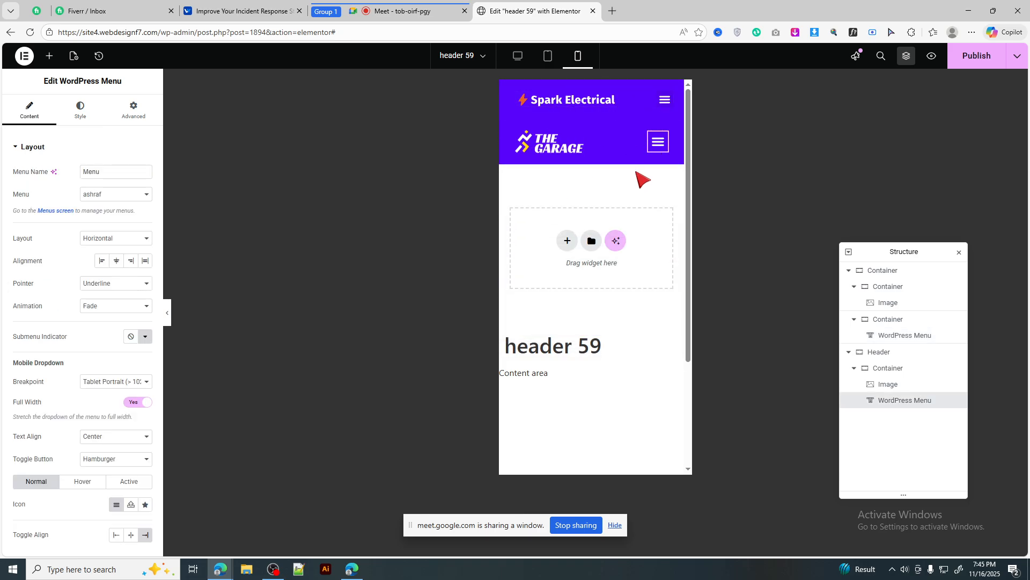
{"action": "left_click", "coordinate": [655, 152]}
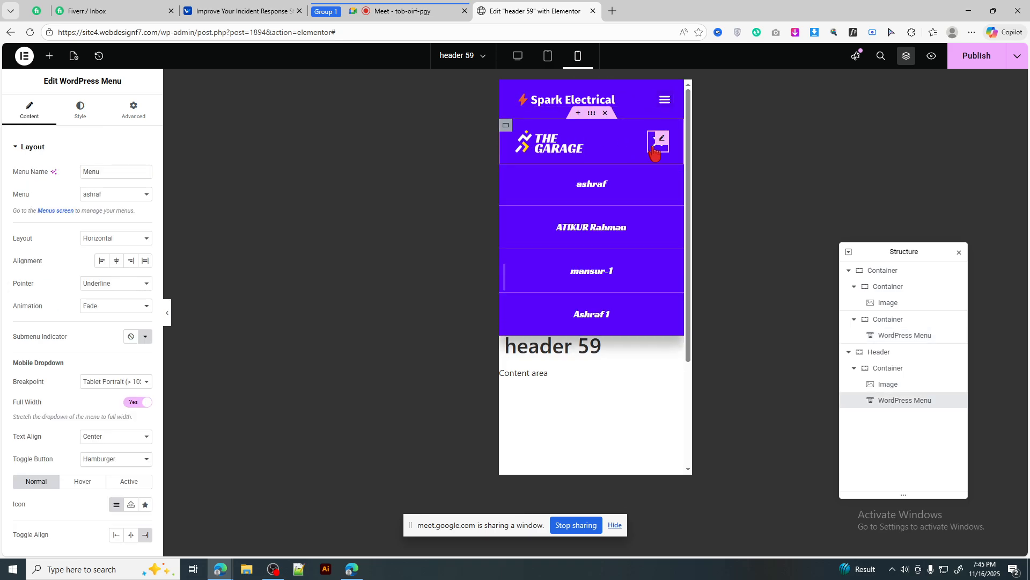
{"action": "left_click", "coordinate": [654, 152]}
{"action": "left_click", "coordinate": [655, 152]}
{"action": "left_click", "coordinate": [660, 107]}
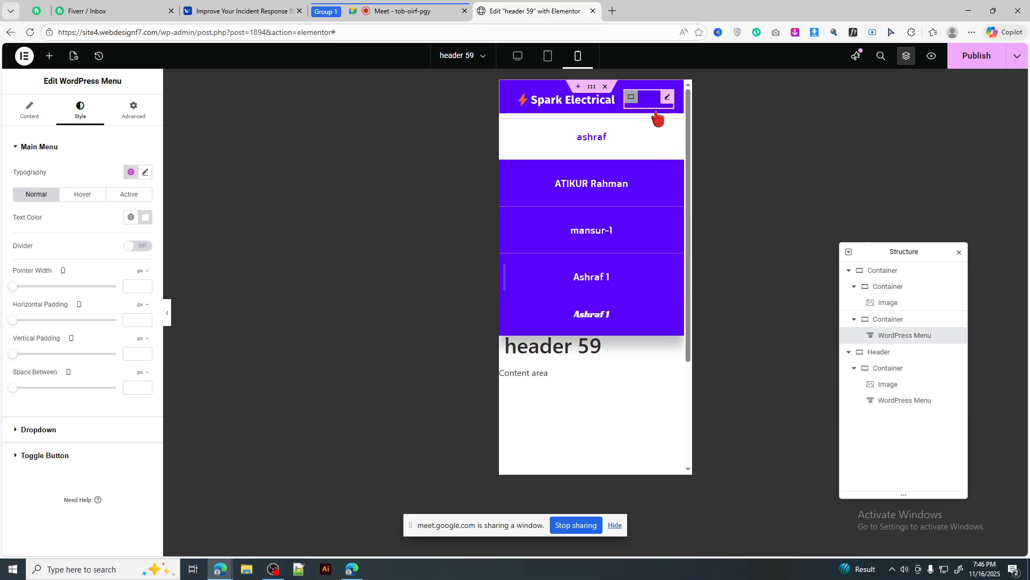
Collapse the Spark Electrical mobile menu and review the headers in the tablet and desktop previews
{"action": "left_click", "coordinate": [659, 105]}
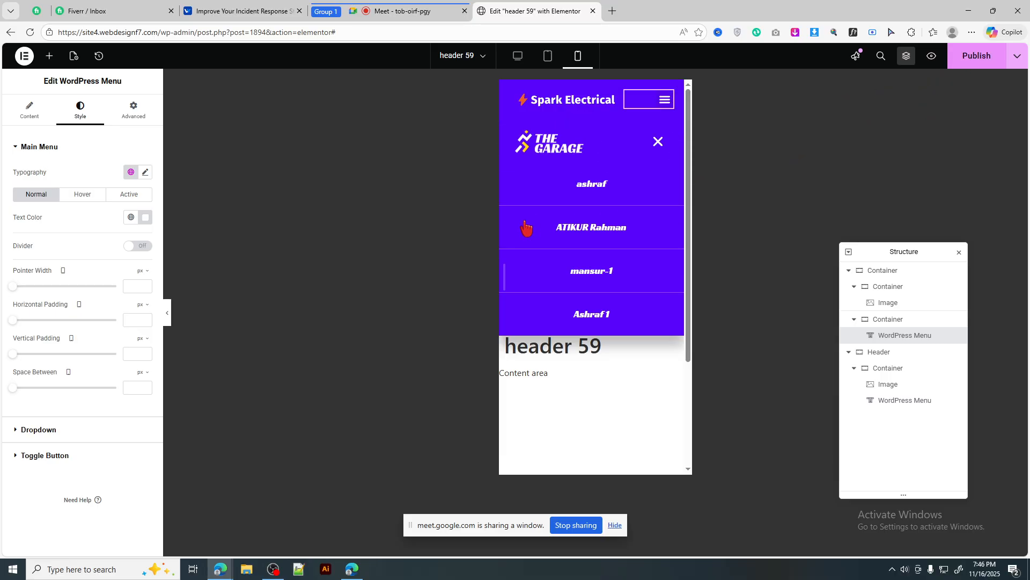
{"action": "left_click", "coordinate": [548, 57]}
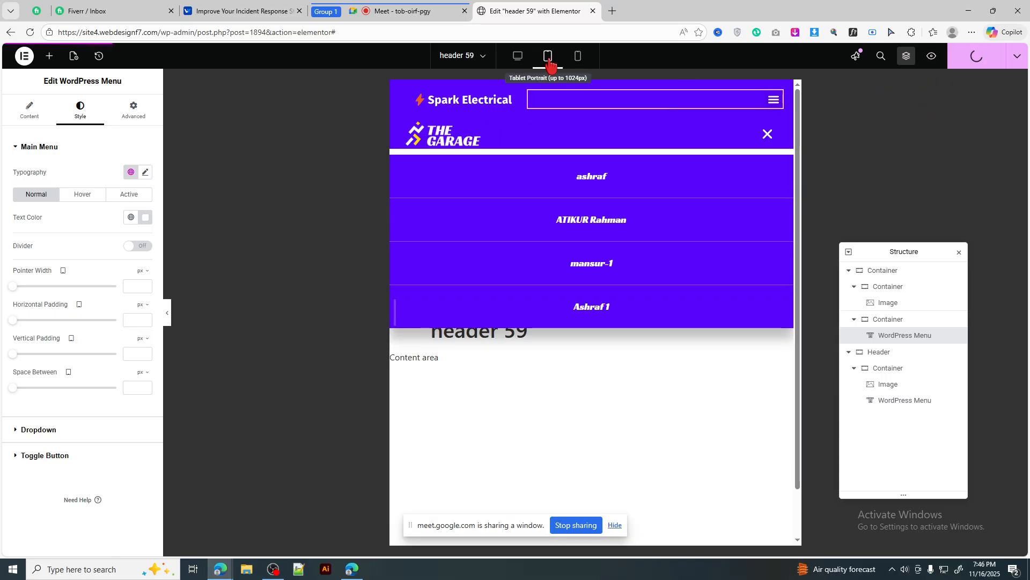
{"action": "left_click", "coordinate": [518, 57]}
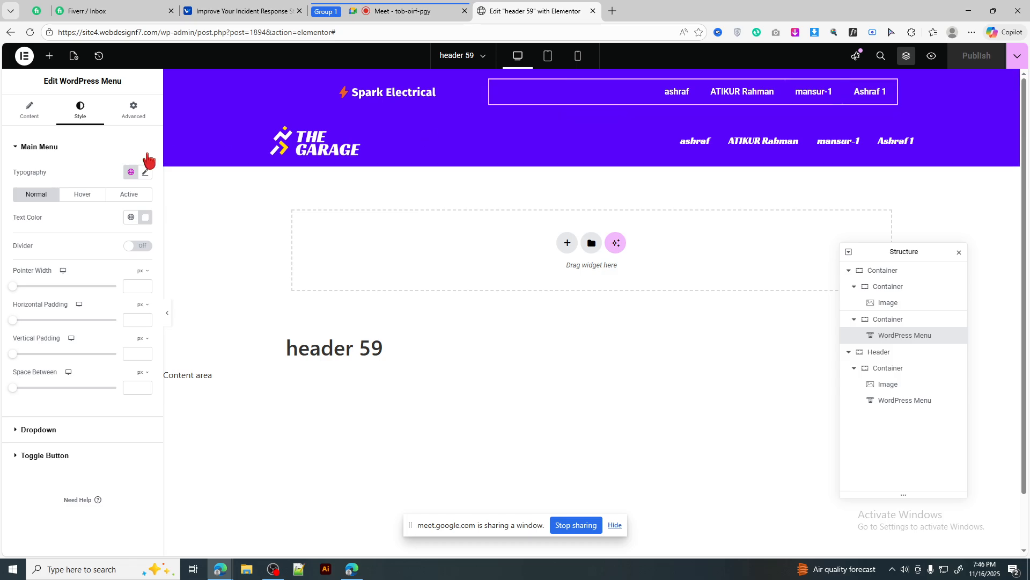
Try the Double Line and Background pointer styles on the Spark Electrical menu
{"action": "left_click", "coordinate": [37, 112]}
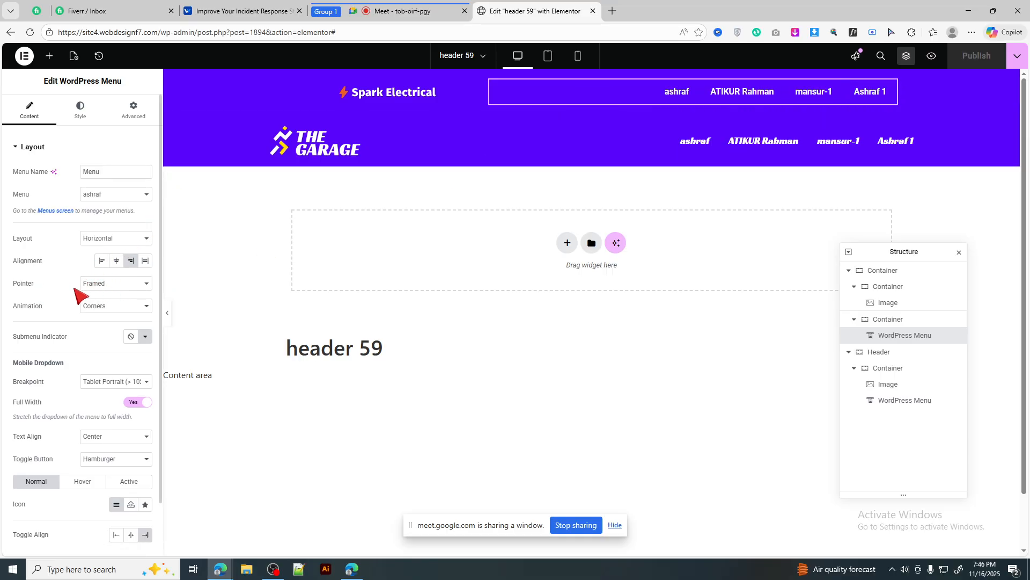
{"action": "left_click", "coordinate": [117, 284]}
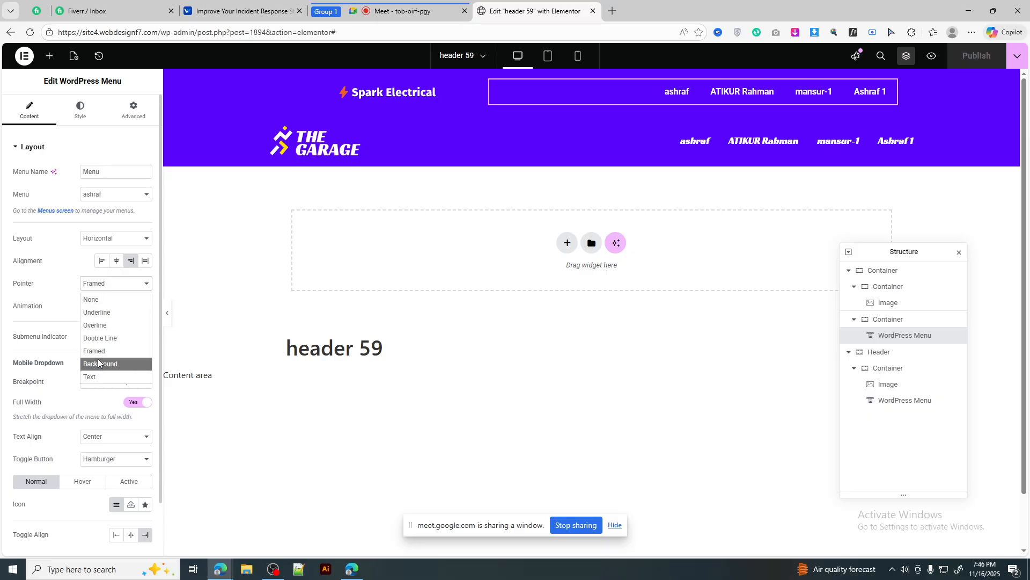
{"action": "left_click", "coordinate": [111, 339]}
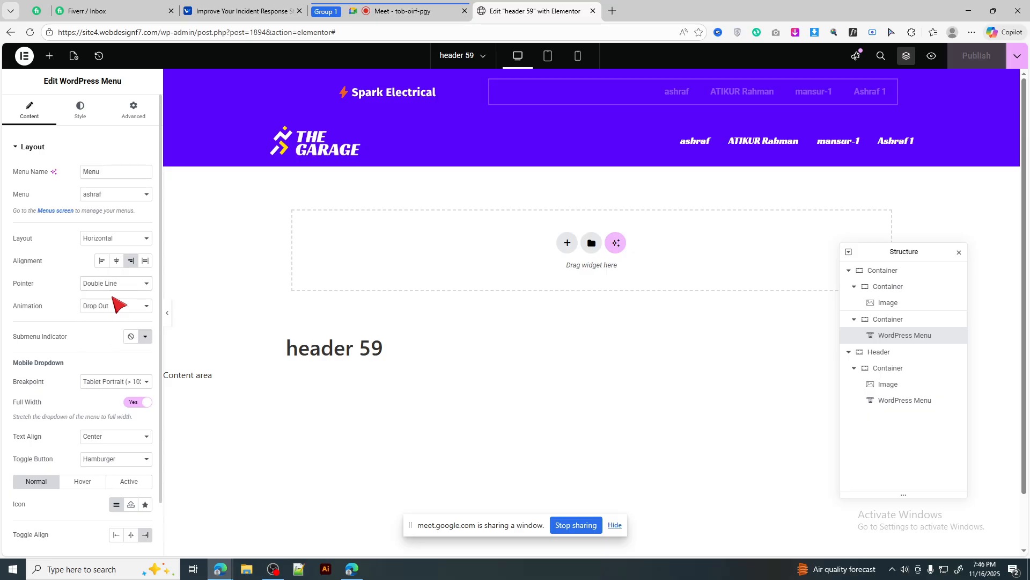
{"action": "left_click", "coordinate": [114, 311]}
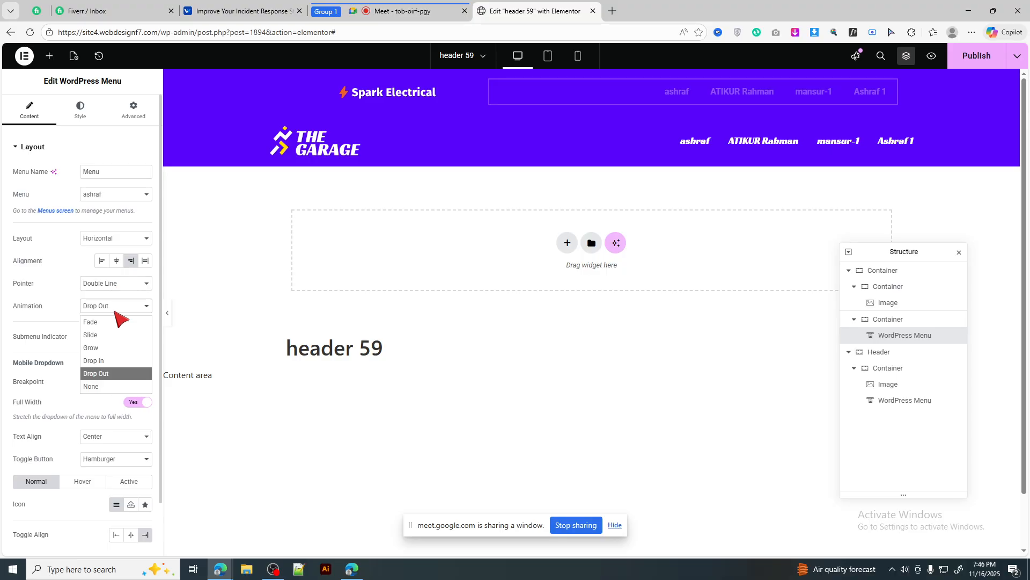
{"action": "left_click", "coordinate": [113, 310]}
{"action": "left_click", "coordinate": [117, 284]}
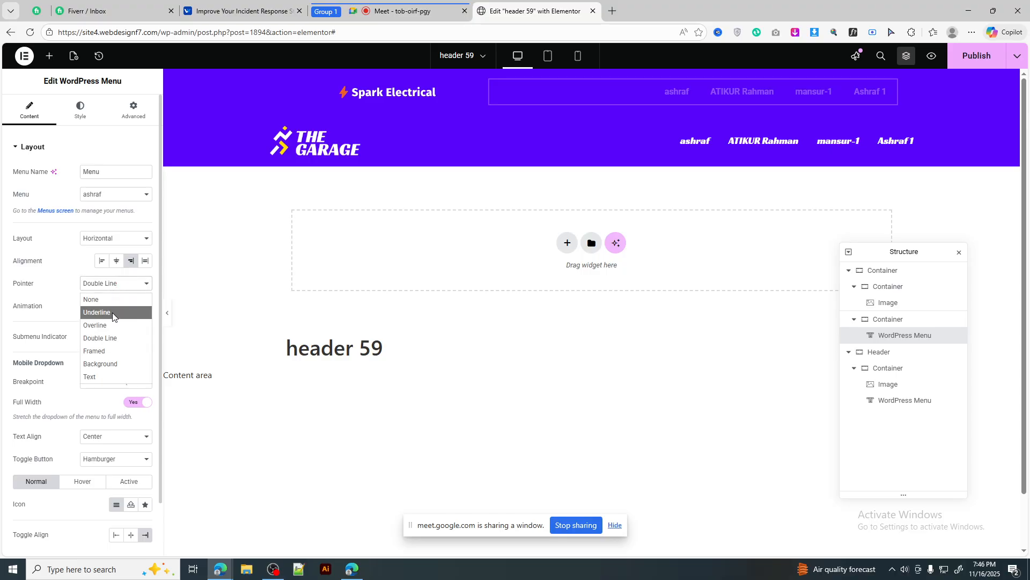
{"action": "left_click", "coordinate": [110, 364]}
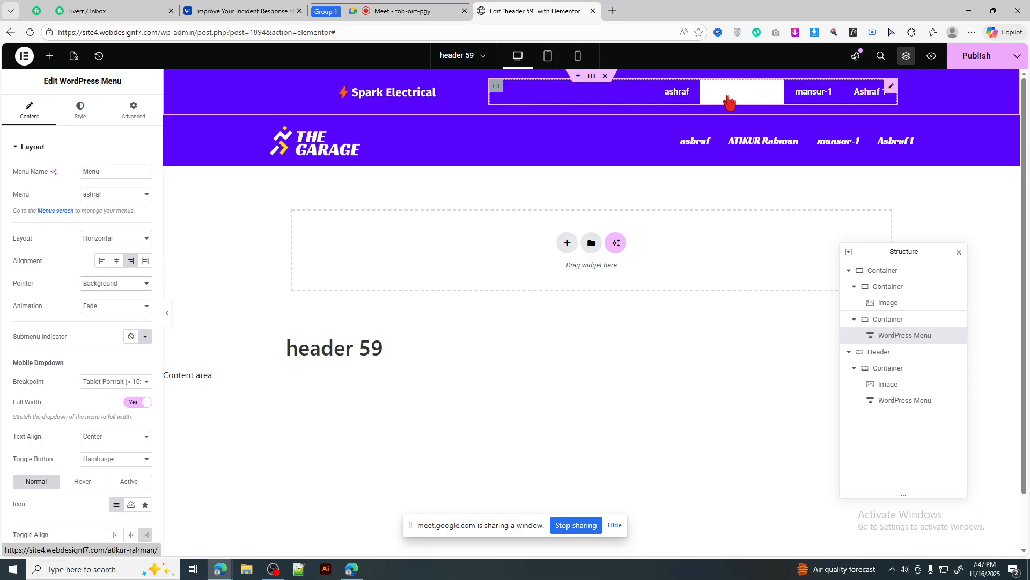
Set the hover text color of the Spark Electrical menu to the copied purple
{"action": "left_click", "coordinate": [75, 112]}
{"action": "left_click", "coordinate": [80, 197]}
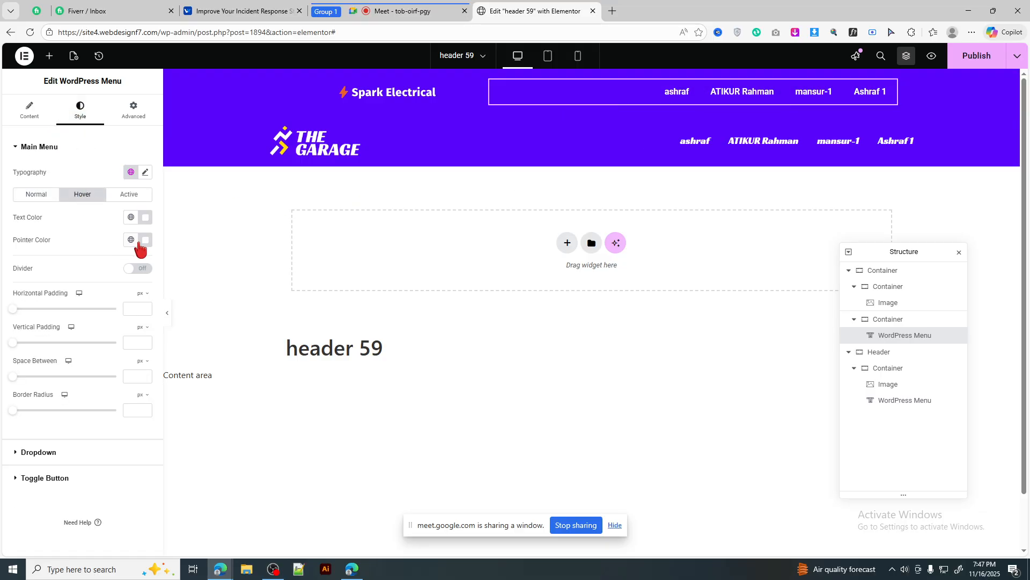
{"action": "left_click", "coordinate": [145, 218]}
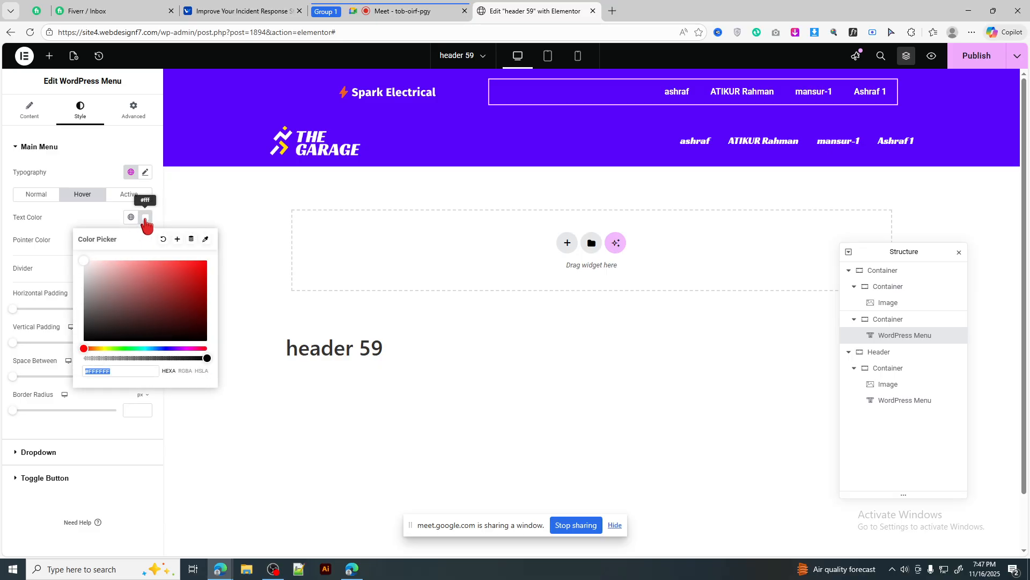
{"action": "key", "text": "ctrl+v"}
{"action": "left_click", "coordinate": [145, 218]}
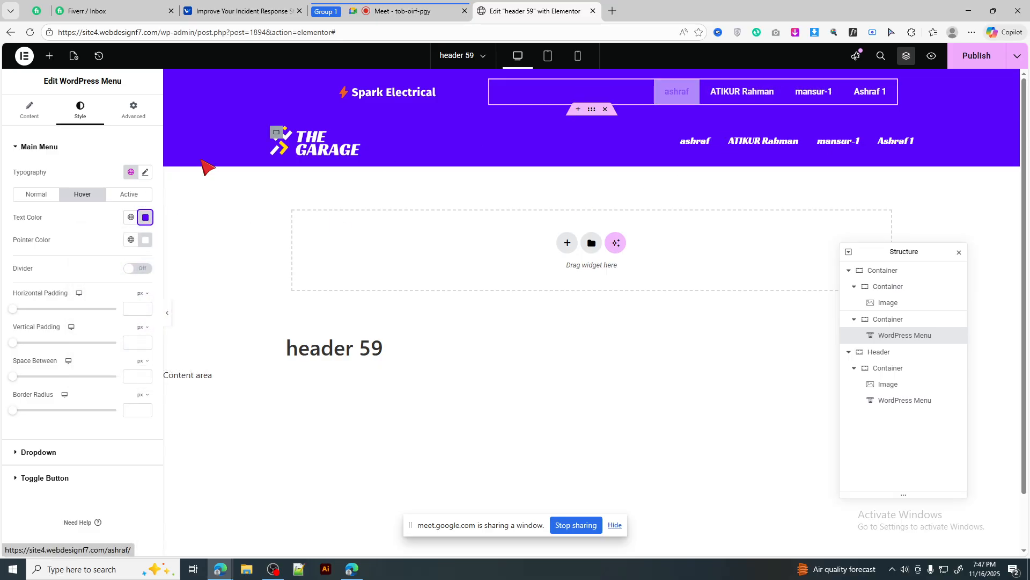
Set the Spark Electrical menu's pointer to Framed with the Fade animation
{"action": "left_click", "coordinate": [29, 109]}
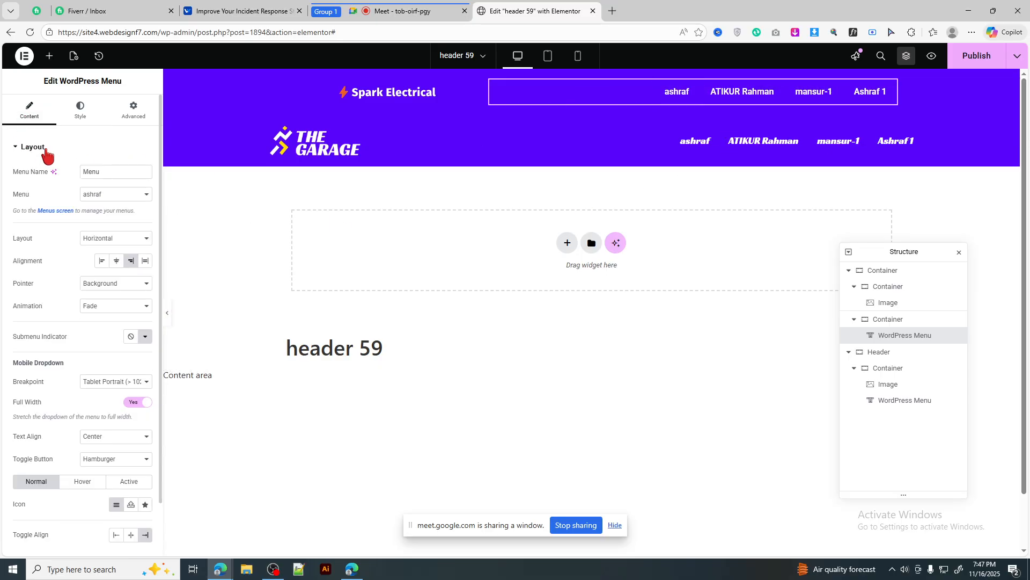
{"action": "left_click", "coordinate": [112, 286]}
{"action": "left_click", "coordinate": [110, 350]}
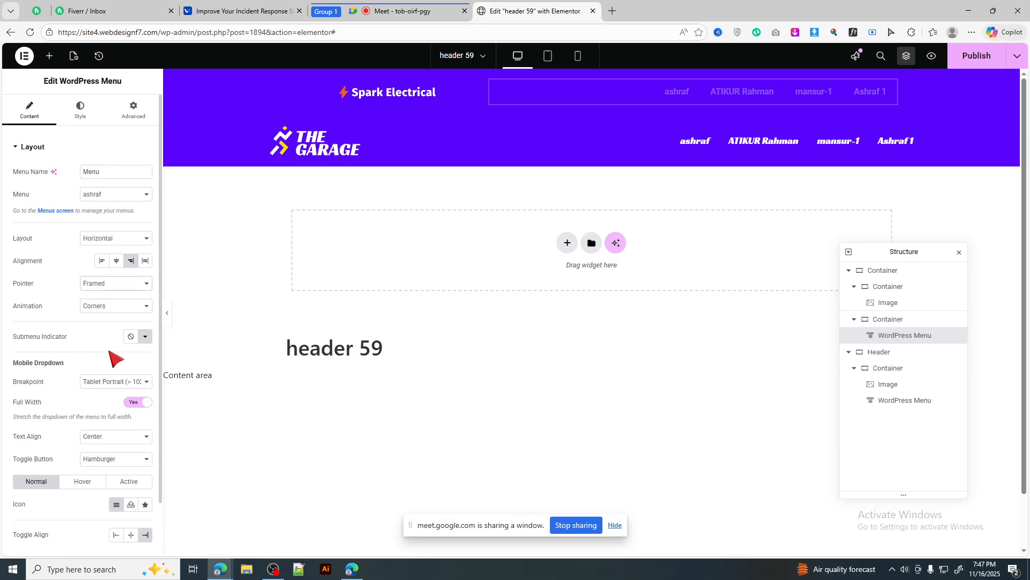
{"action": "left_click", "coordinate": [112, 307]}
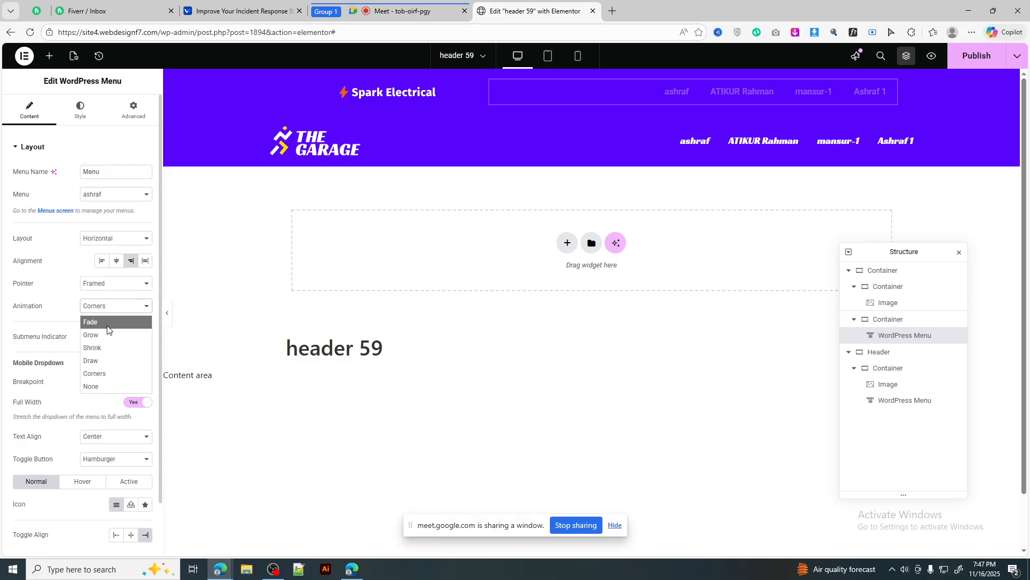
{"action": "left_click", "coordinate": [107, 325]}
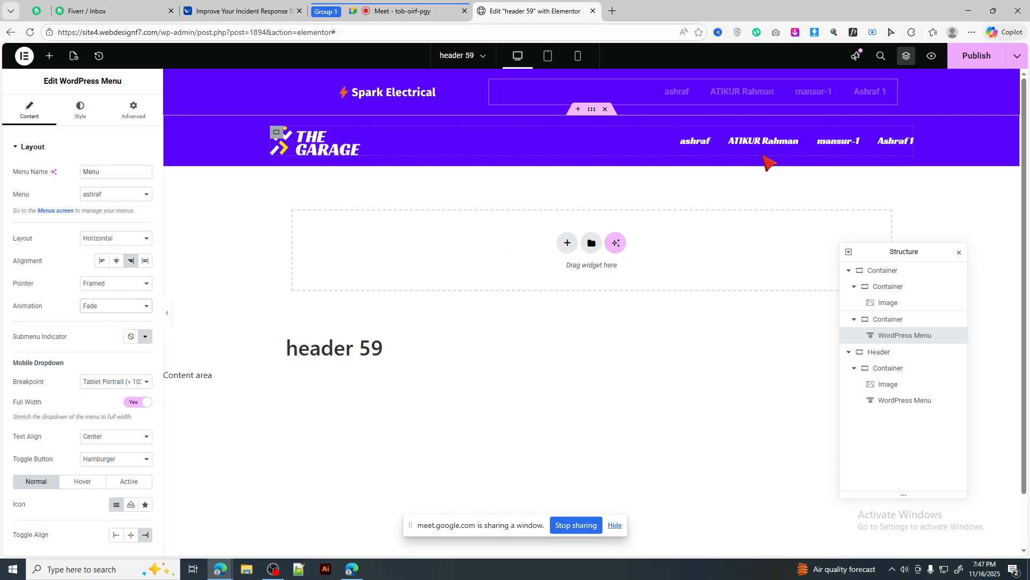
Keep the Framed pointer on the Spark Electrical menu and set its animation to Shrink
{"action": "left_click", "coordinate": [112, 284]}
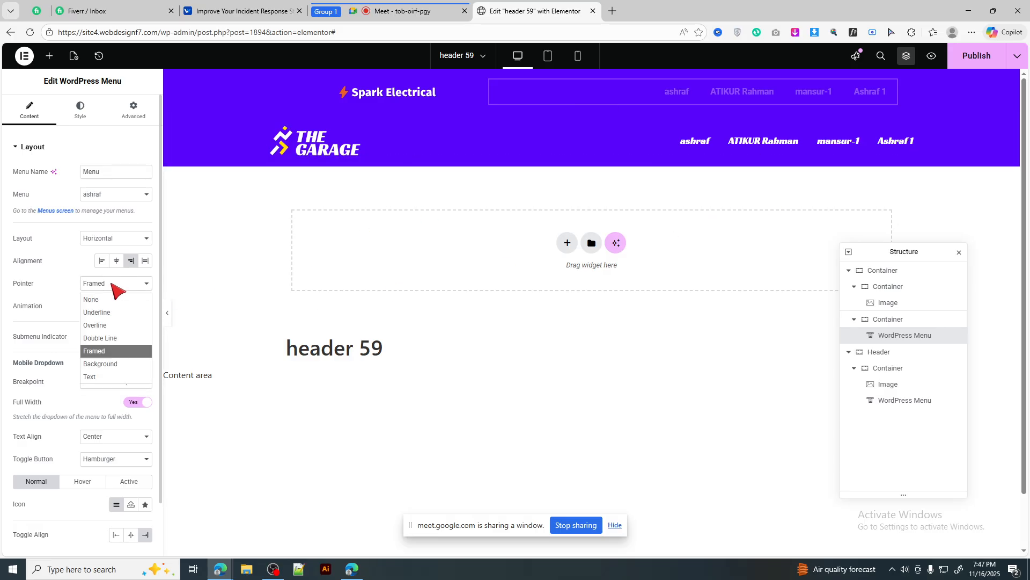
{"action": "left_click", "coordinate": [111, 284]}
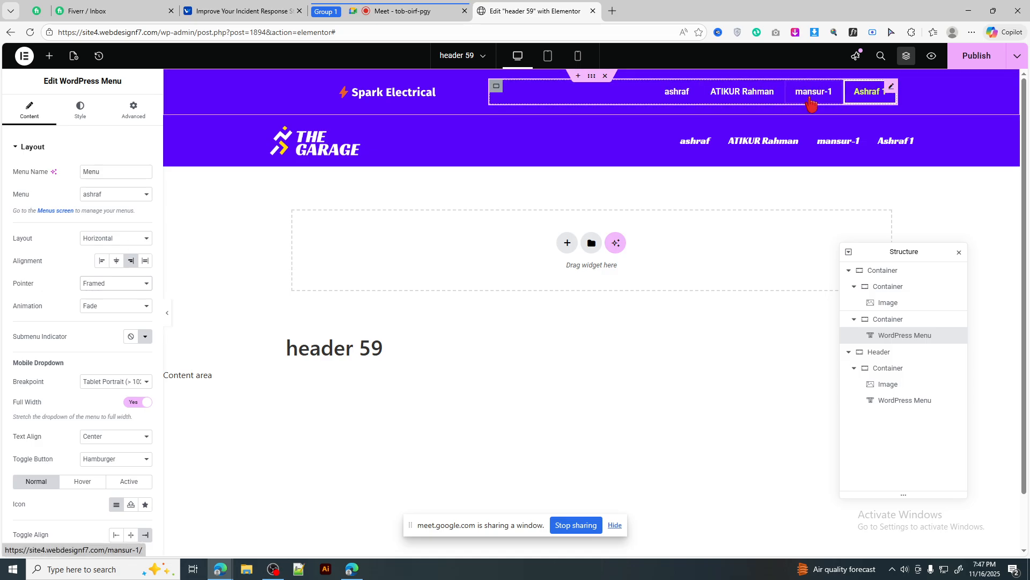
{"action": "left_click", "coordinate": [115, 285]}
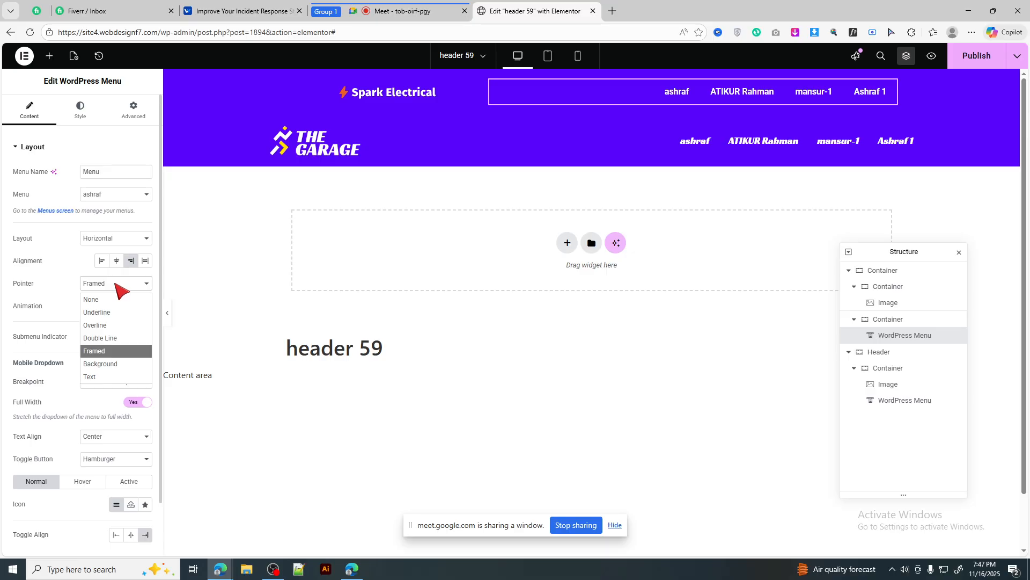
{"action": "left_click", "coordinate": [110, 349]}
{"action": "left_click", "coordinate": [116, 307]}
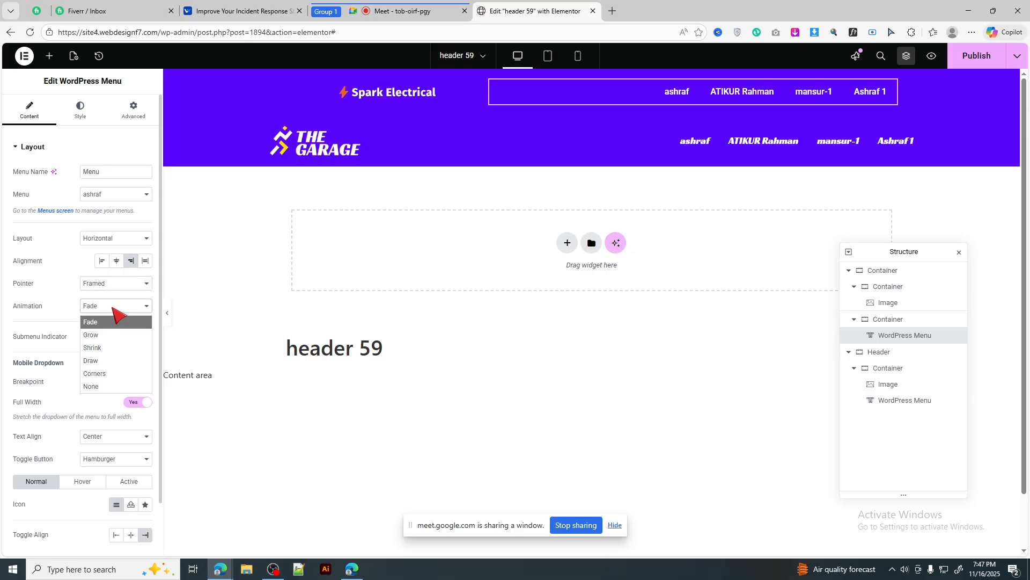
{"action": "left_click", "coordinate": [99, 348]}
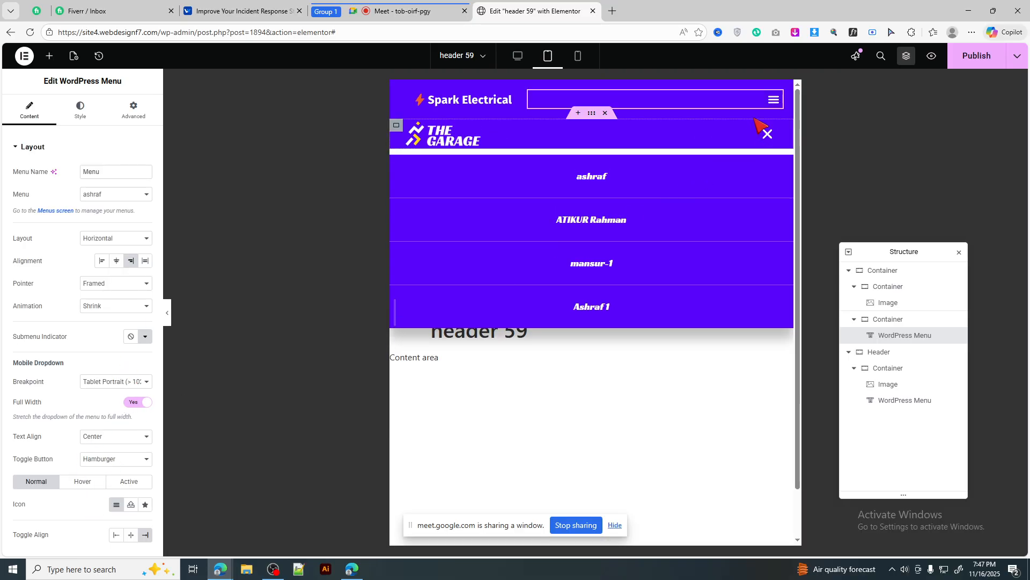
Expand the Spark Electrical tablet menu and try its dropdown without Full Width, restoring the option
{"action": "left_click", "coordinate": [768, 108]}
{"action": "left_click", "coordinate": [137, 402]}
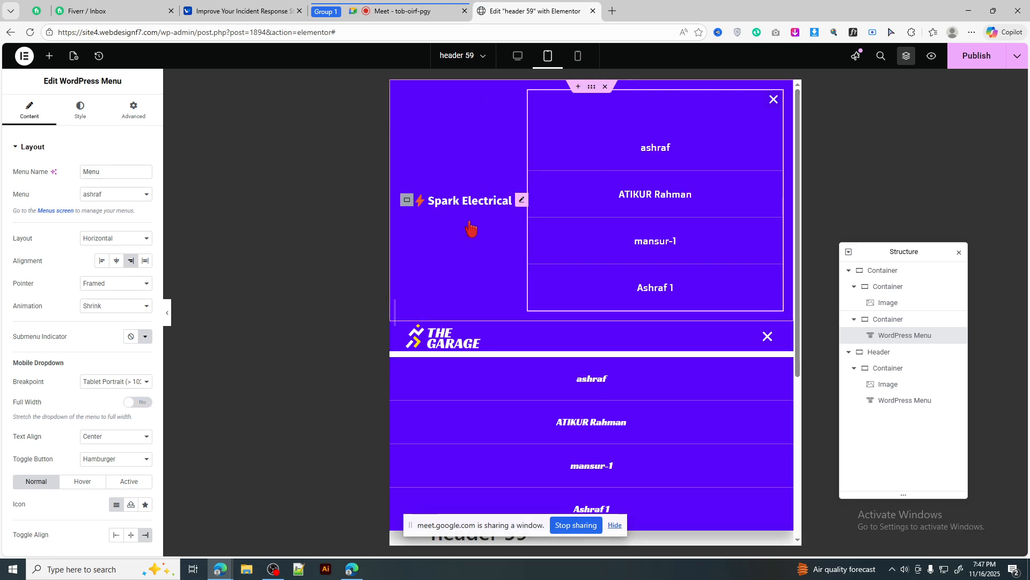
{"action": "left_click", "coordinate": [138, 402]}
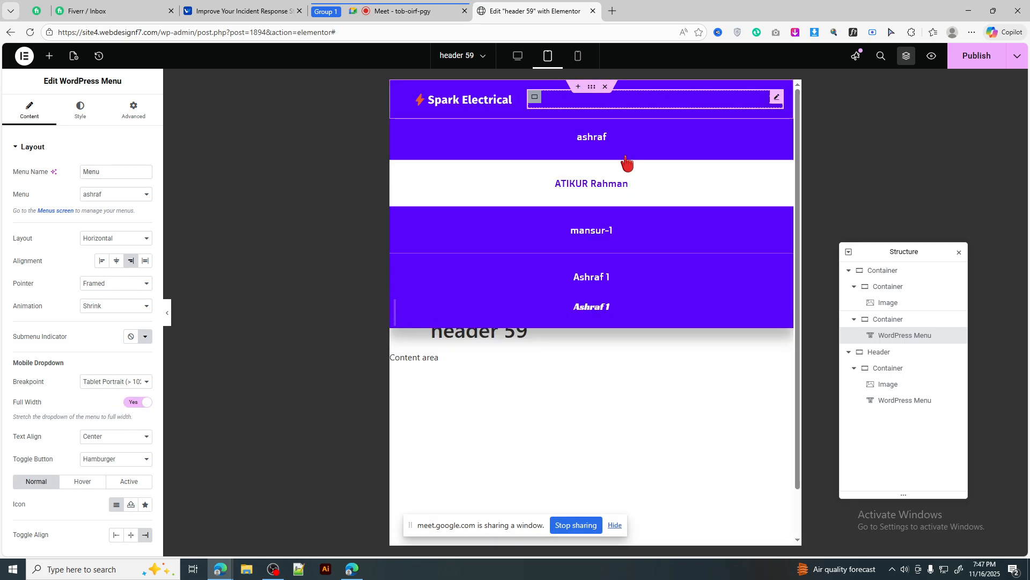
Try the Aside text alignment on the Spark Electrical mobile dropdown and return it to Center
{"action": "scroll", "coordinate": [107, 375], "scroll_direction": "down", "scroll_amount": 2}
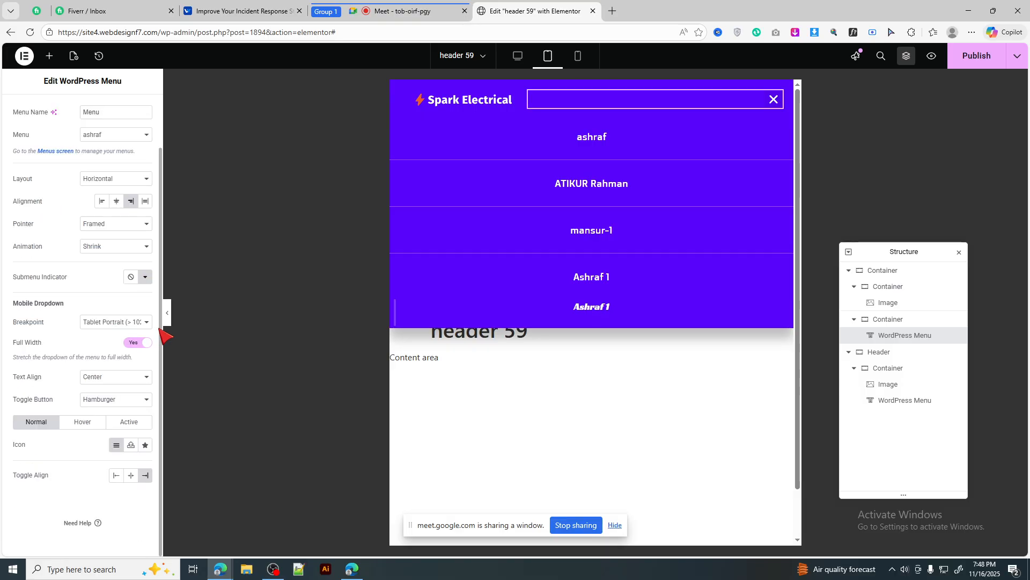
{"action": "left_click", "coordinate": [110, 379]}
{"action": "left_click", "coordinate": [108, 392]}
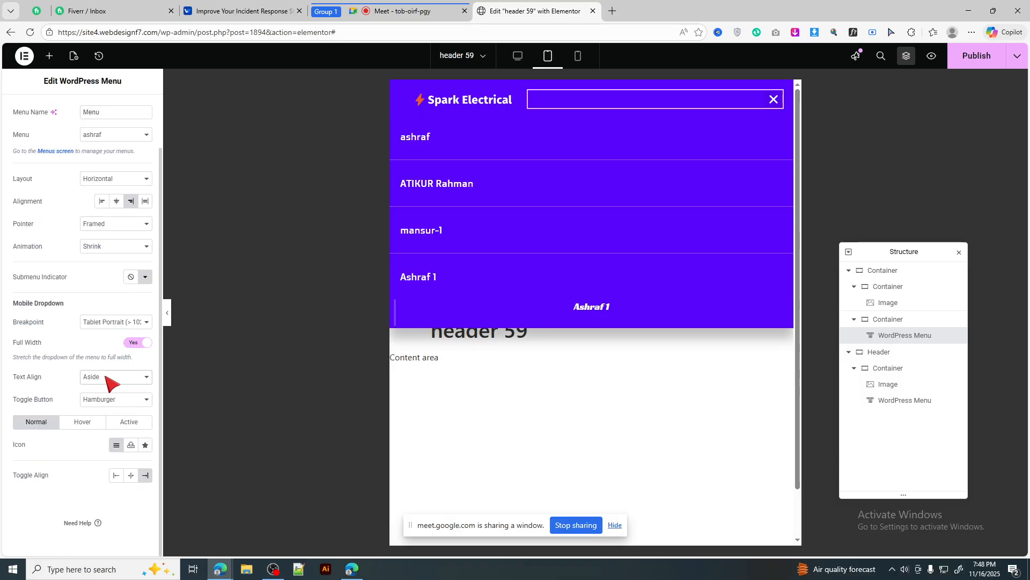
{"action": "left_click", "coordinate": [110, 378]}
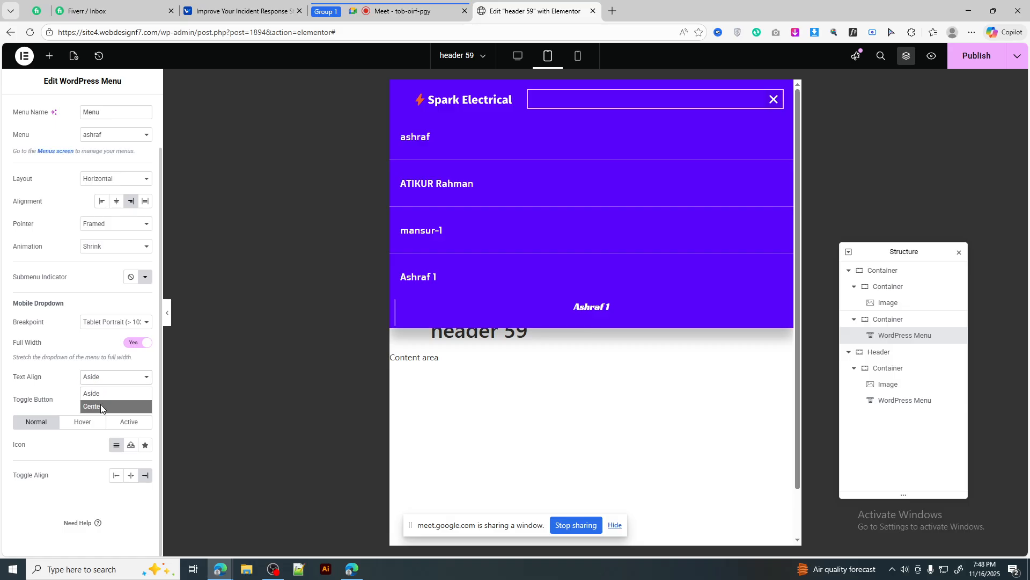
{"action": "left_click", "coordinate": [108, 403]}
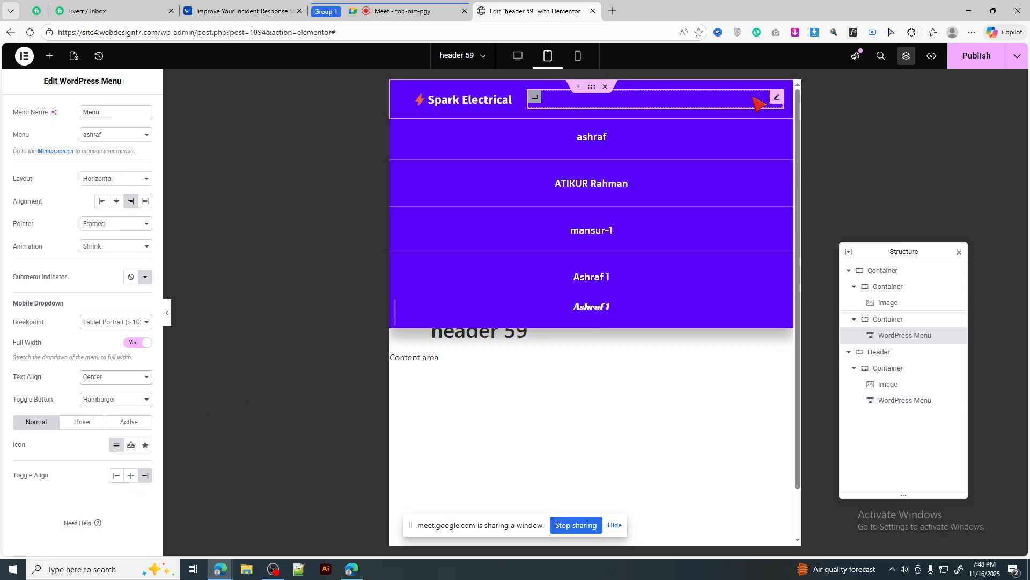
Collapse the Spark Electrical tablet menu and try Center and Left toggle alignment, returning it to Right
{"action": "left_click", "coordinate": [771, 106]}
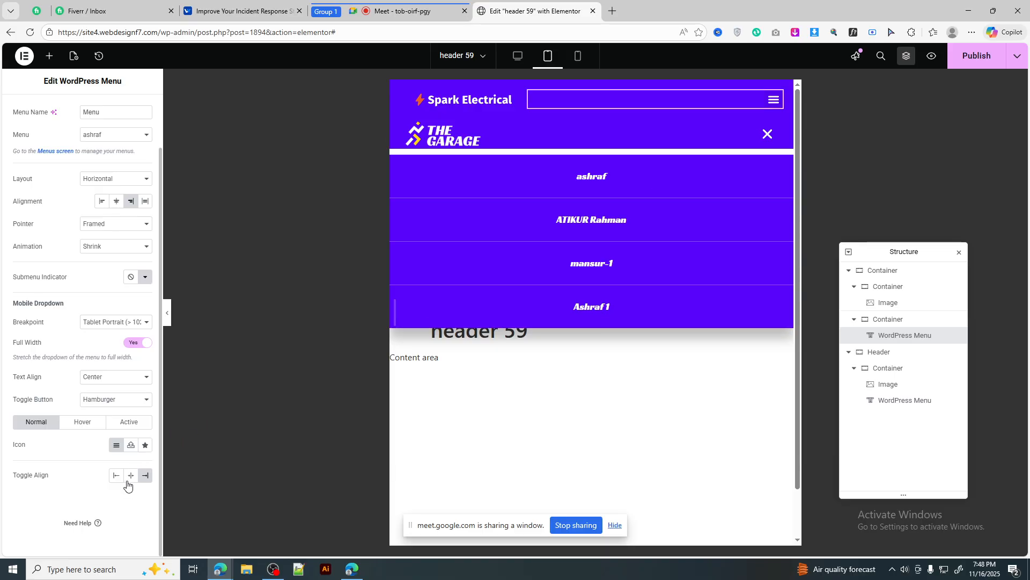
{"action": "left_click", "coordinate": [131, 475]}
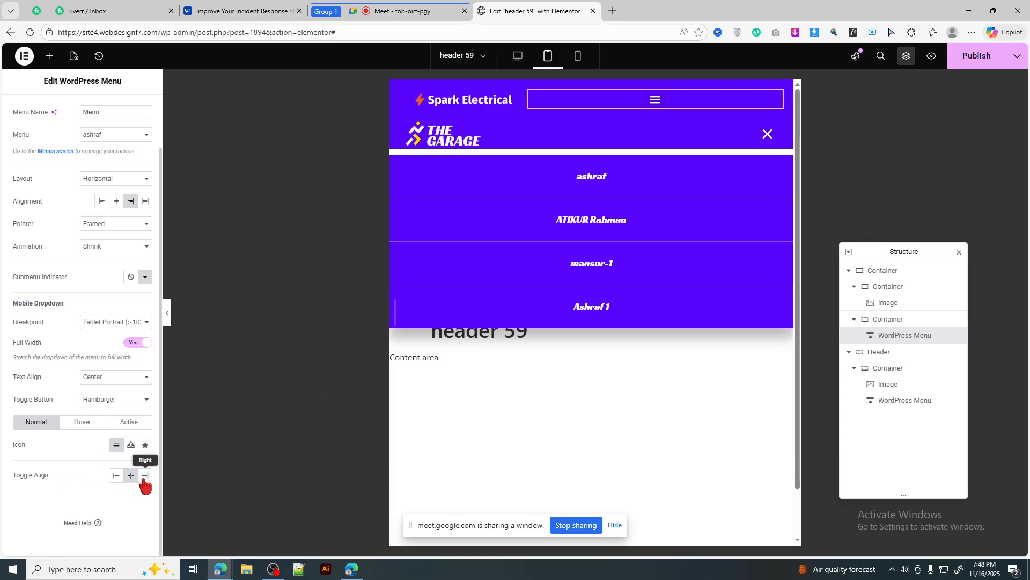
{"action": "left_click", "coordinate": [118, 477]}
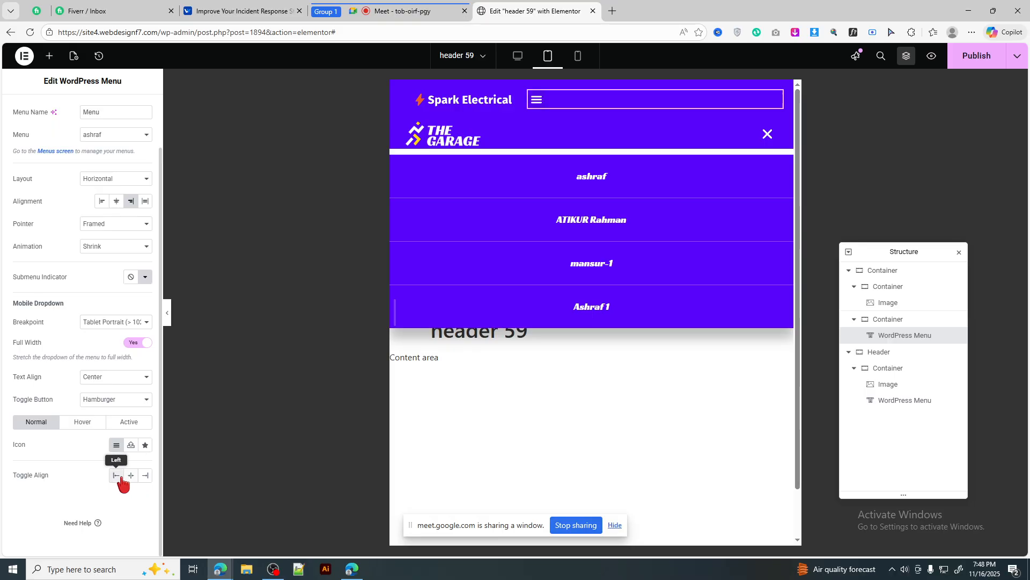
{"action": "left_click", "coordinate": [143, 477]}
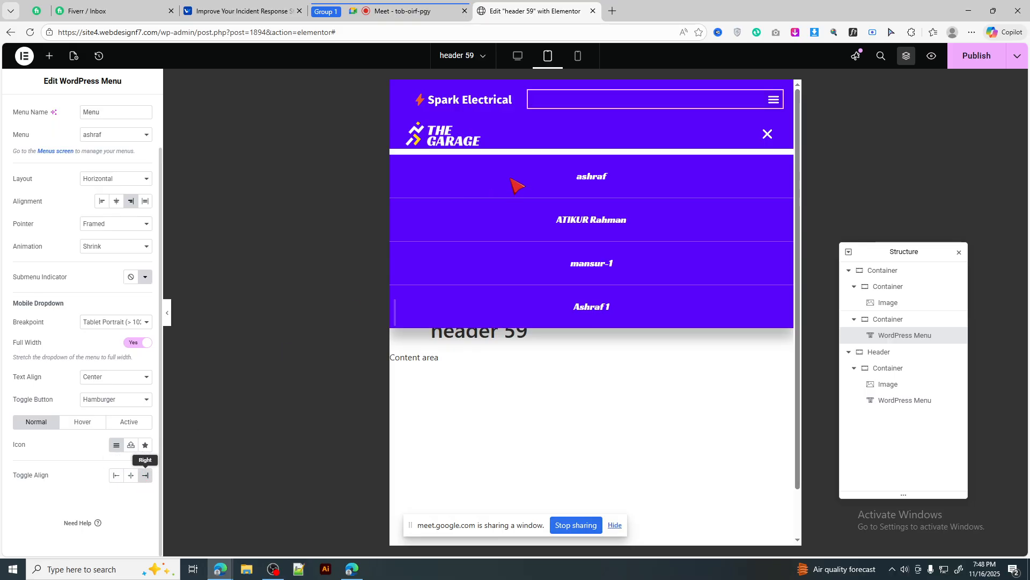
Expand the Spark Electrical menu in the mobile portrait preview to check its dropdown
{"action": "left_click", "coordinate": [575, 59]}
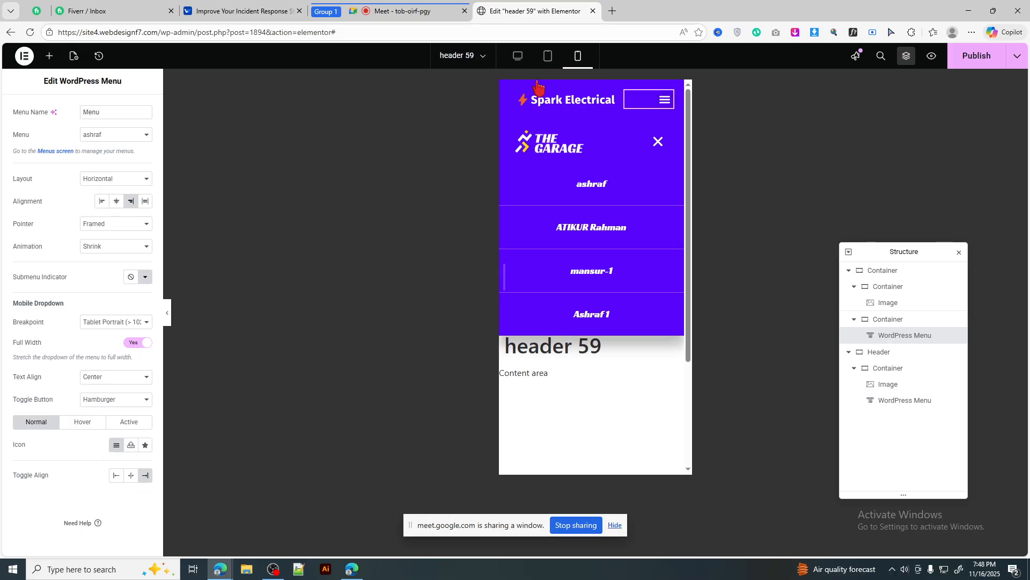
{"action": "left_click", "coordinate": [660, 111]}
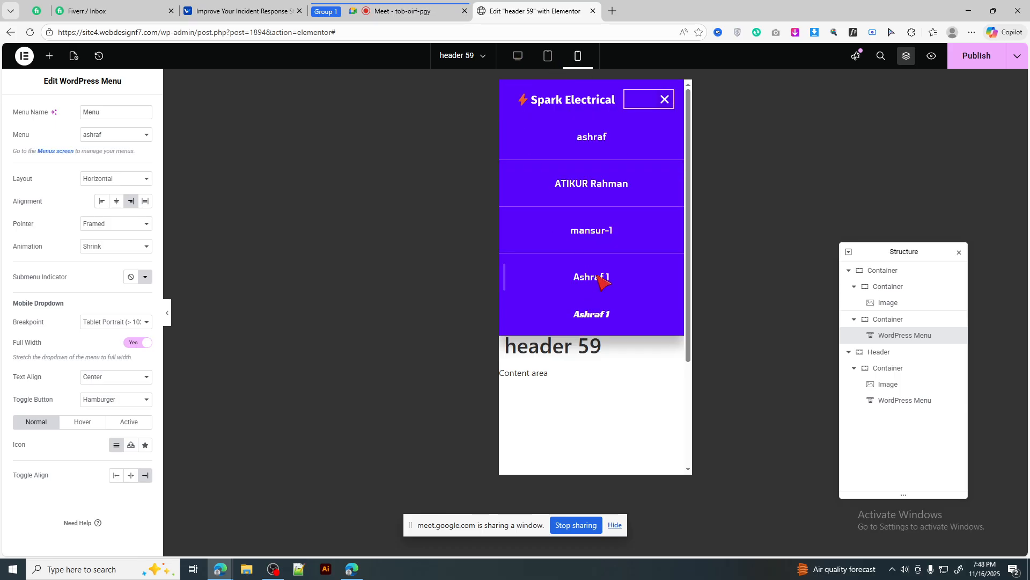
Return to the desktop preview and delete The Garage header container below the Spark Electrical header
{"action": "key", "text": "ctrl+shift+m"}
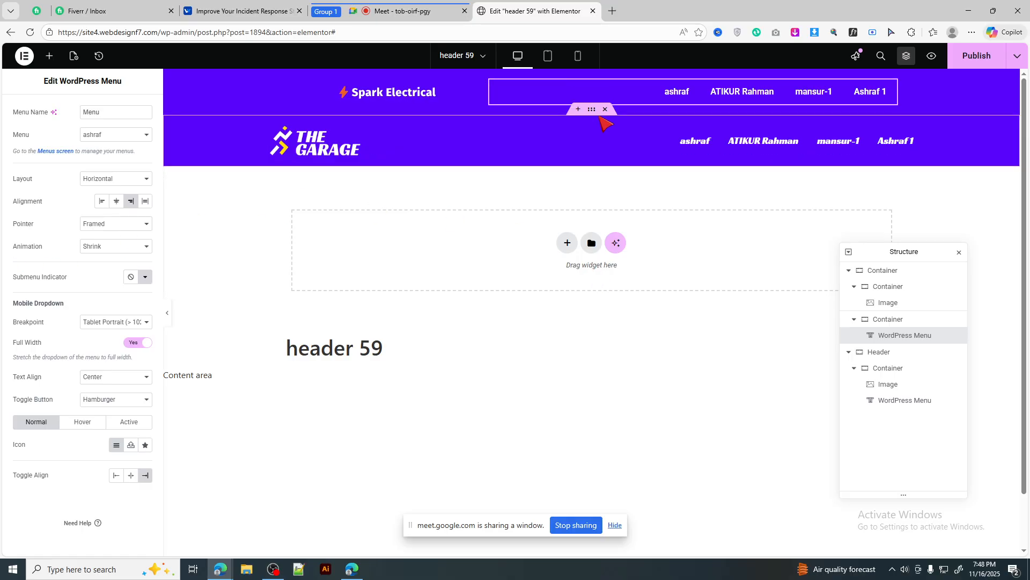
{"action": "left_click", "coordinate": [605, 109]}
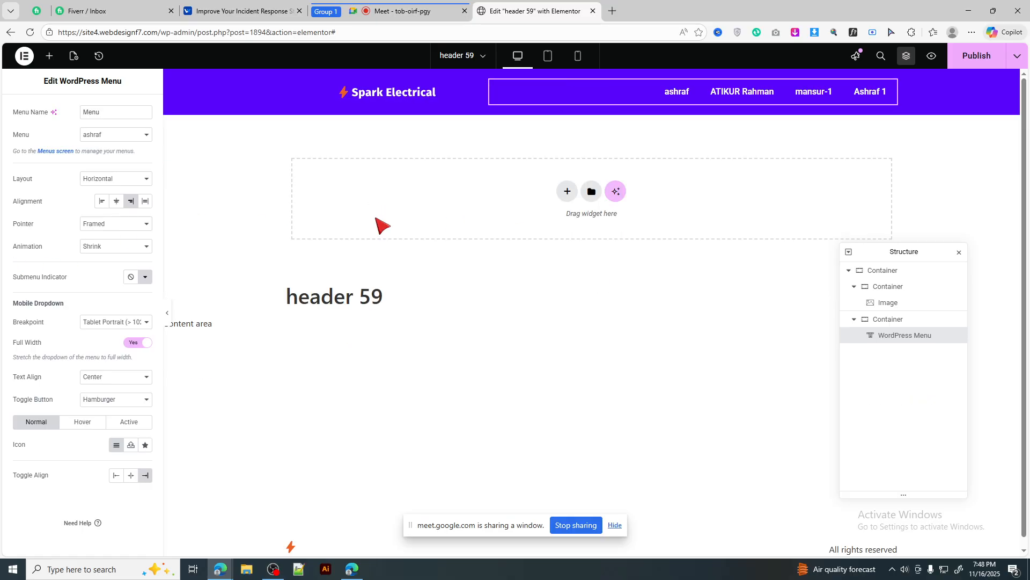
Publish the header 59 template with its current changes
{"action": "left_click", "coordinate": [977, 58]}
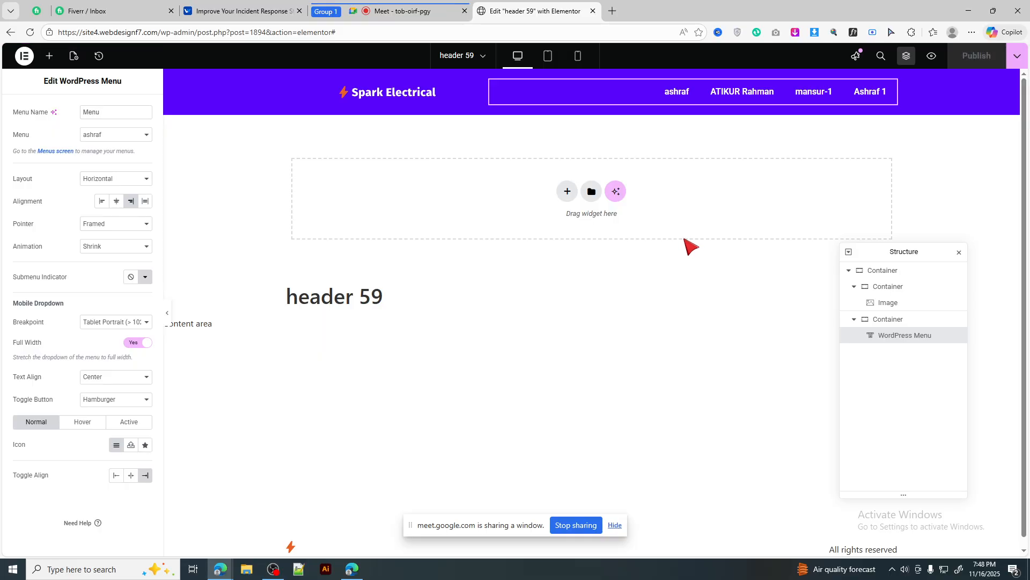
Switch to the Google Meet call and look through the list of meeting participants
{"action": "left_click", "coordinate": [402, 9]}
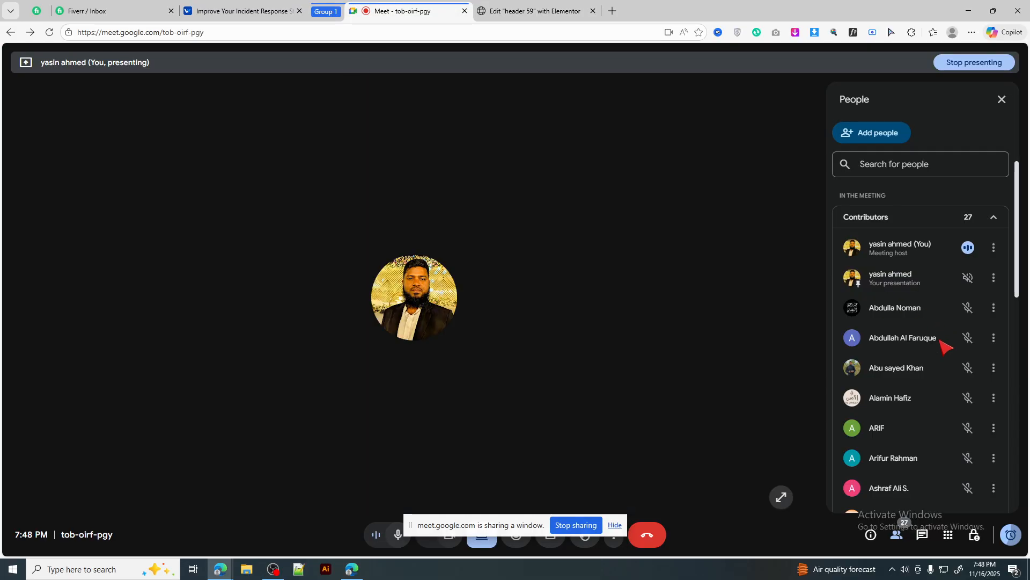
{"action": "scroll", "coordinate": [943, 345], "scroll_direction": "down", "scroll_amount": 10}
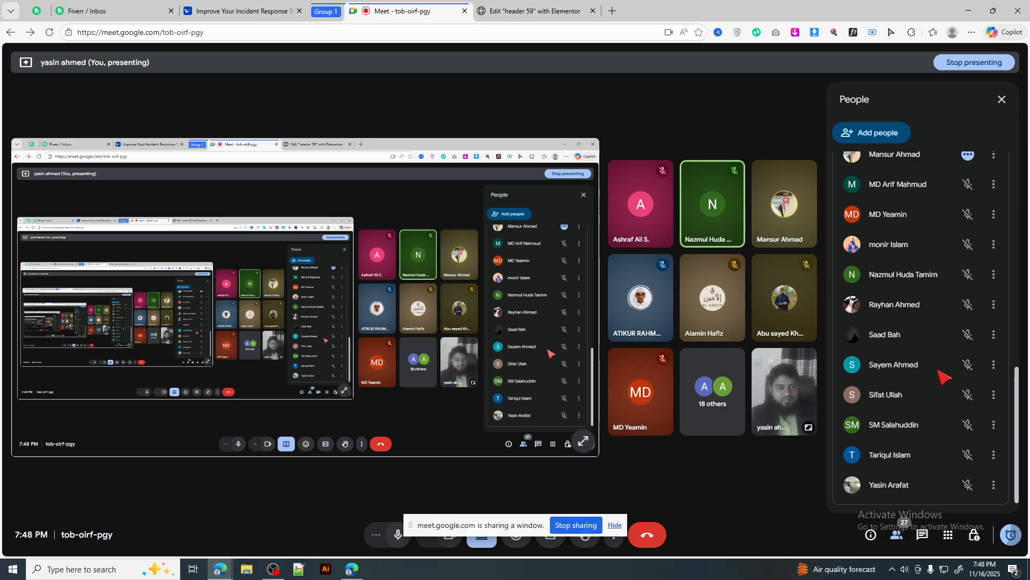
{"action": "scroll", "coordinate": [944, 376], "scroll_direction": "up", "scroll_amount": 10}
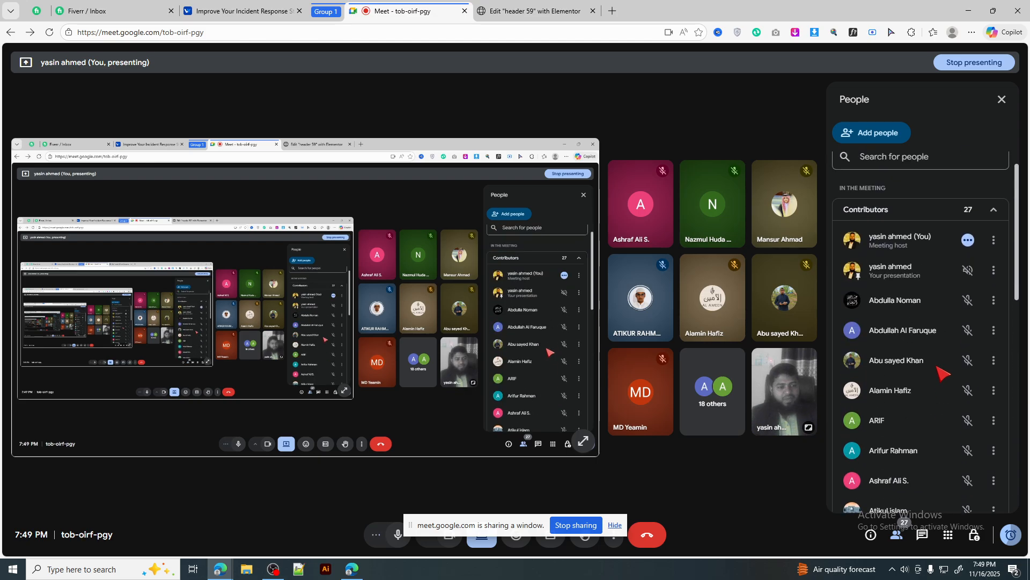
{"action": "scroll", "coordinate": [943, 370], "scroll_direction": "up", "scroll_amount": 1}
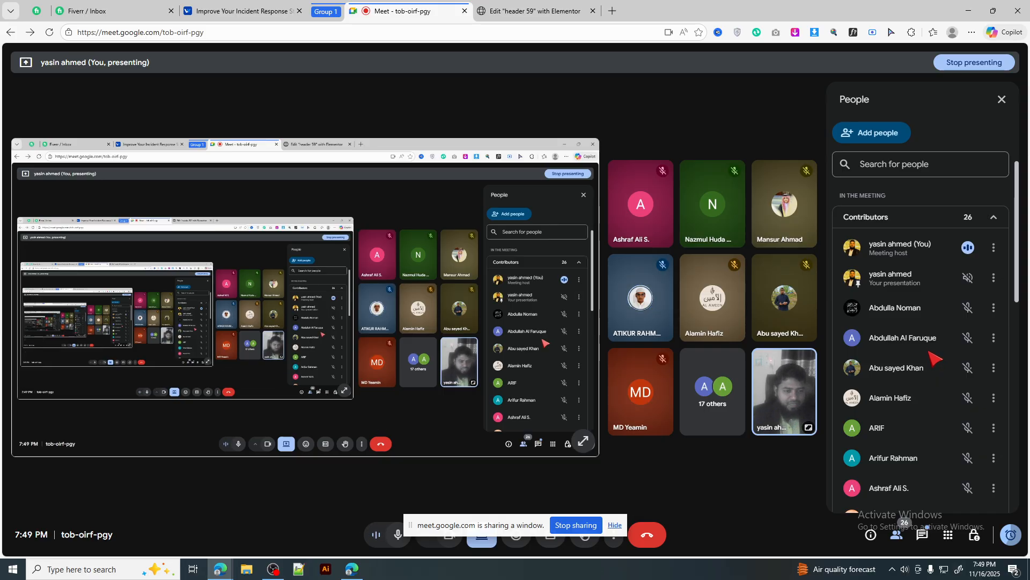
{"action": "scroll", "coordinate": [931, 355], "scroll_direction": "down", "scroll_amount": 10}
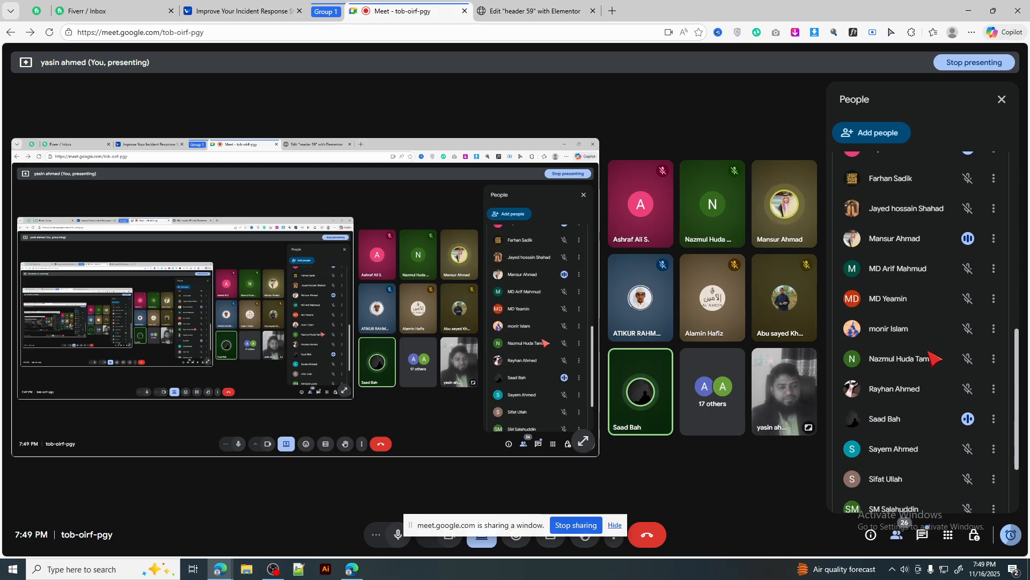
{"action": "scroll", "coordinate": [934, 358], "scroll_direction": "up", "scroll_amount": 10}
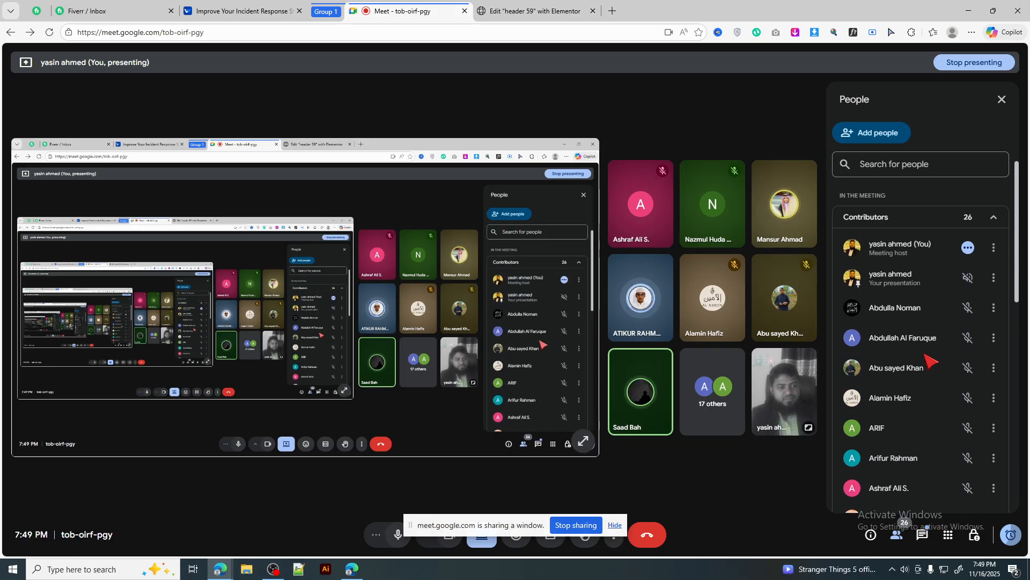
{"action": "scroll", "coordinate": [931, 360], "scroll_direction": "down", "scroll_amount": 3}
{"action": "scroll", "coordinate": [931, 361], "scroll_direction": "down", "scroll_amount": 3}
{"action": "scroll", "coordinate": [931, 360], "scroll_direction": "up", "scroll_amount": 8}
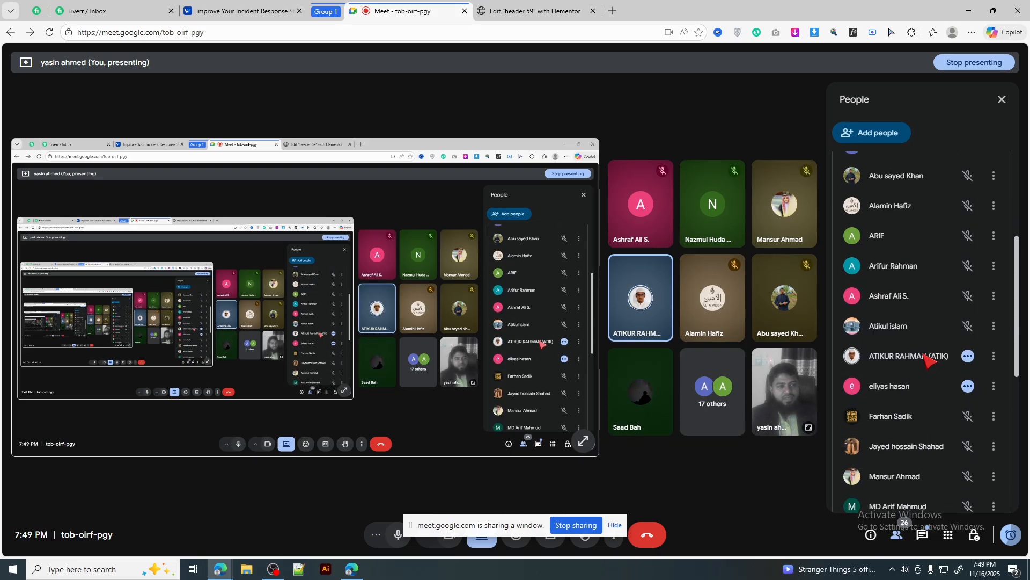
{"action": "scroll", "coordinate": [930, 362], "scroll_direction": "down", "scroll_amount": 5}
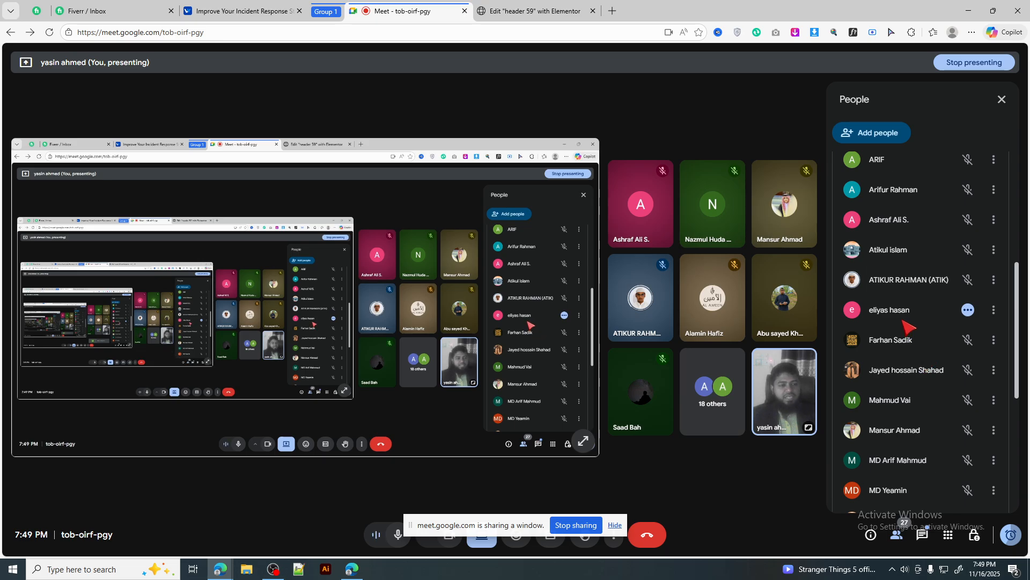
{"action": "scroll", "coordinate": [947, 371], "scroll_direction": "down", "scroll_amount": 5}
{"action": "scroll", "coordinate": [947, 376], "scroll_direction": "up", "scroll_amount": 10}
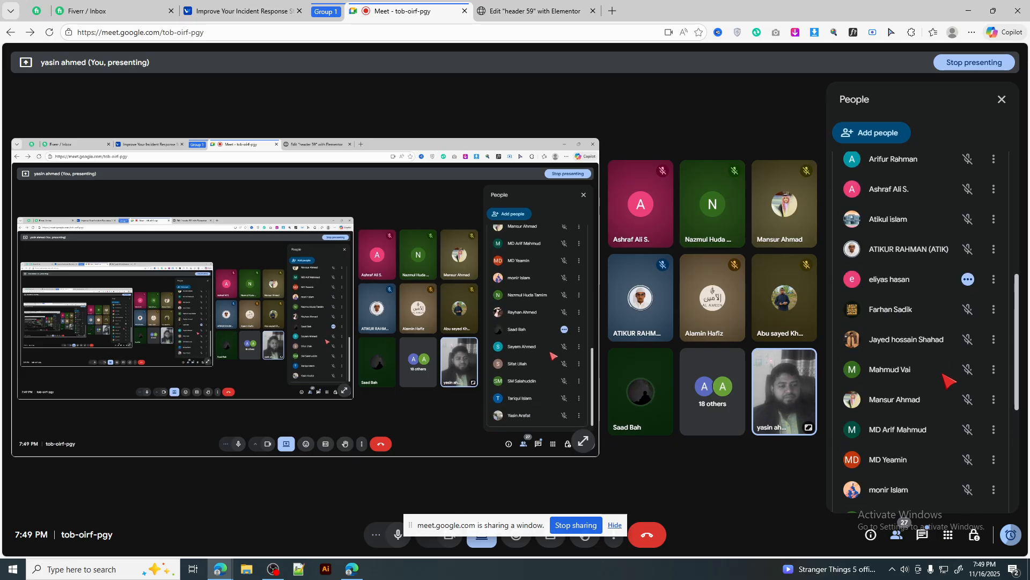
Return to the Elementor editor of header 59 and select the outer container of the Spark Electrical header
{"action": "left_click", "coordinate": [526, 11]}
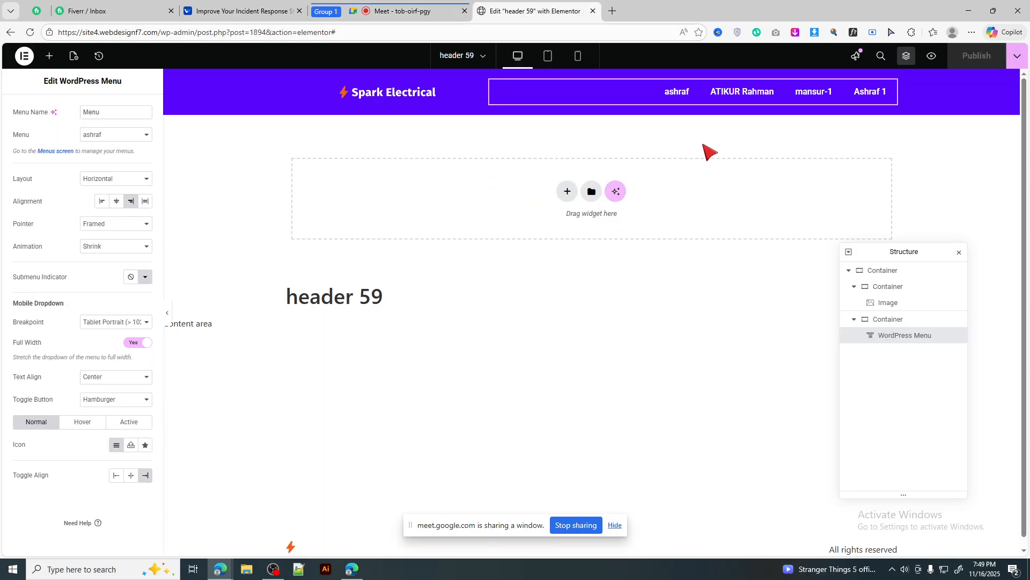
{"action": "left_click", "coordinate": [588, 85]}
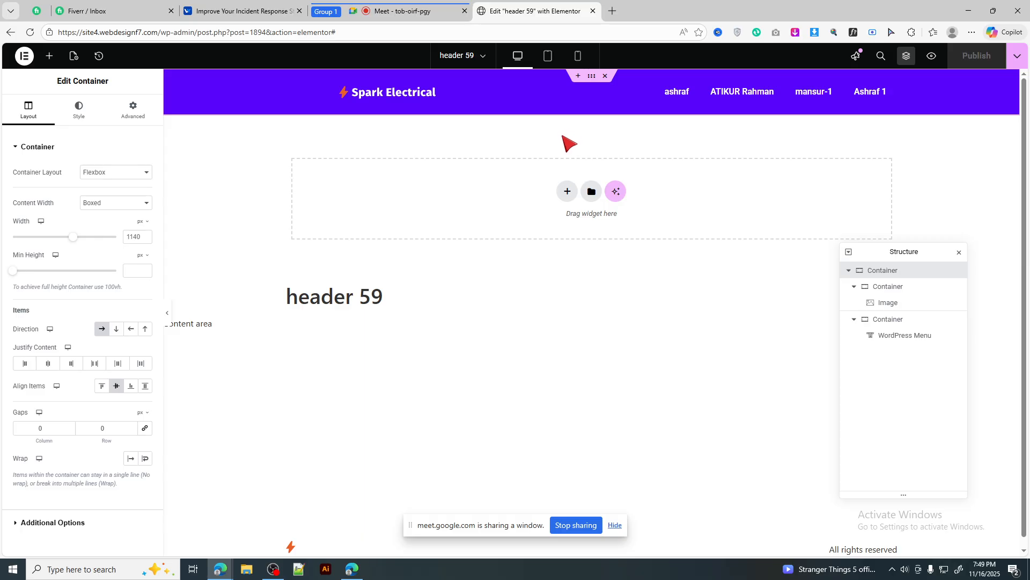
{"action": "left_click", "coordinate": [397, 5]}
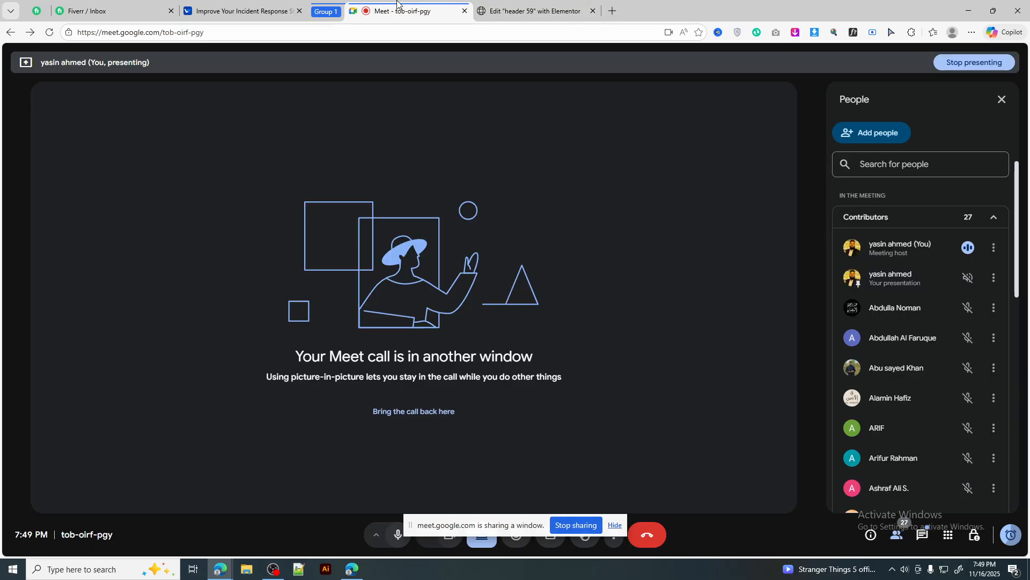
{"action": "left_click", "coordinate": [547, 7]}
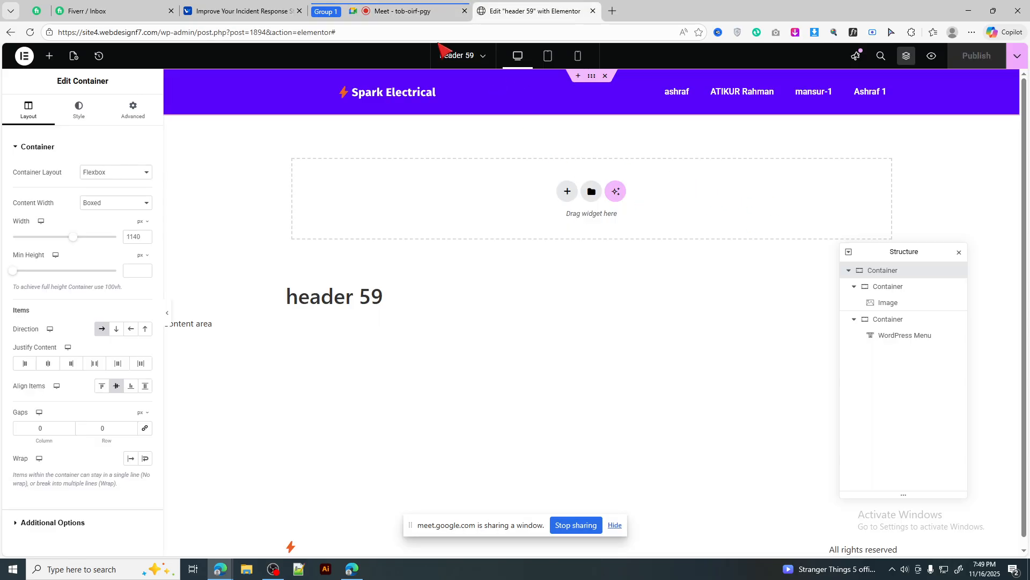
Review the contributors in the Google Meet call again, returning to the header 59 editor
{"action": "left_click", "coordinate": [370, 8]}
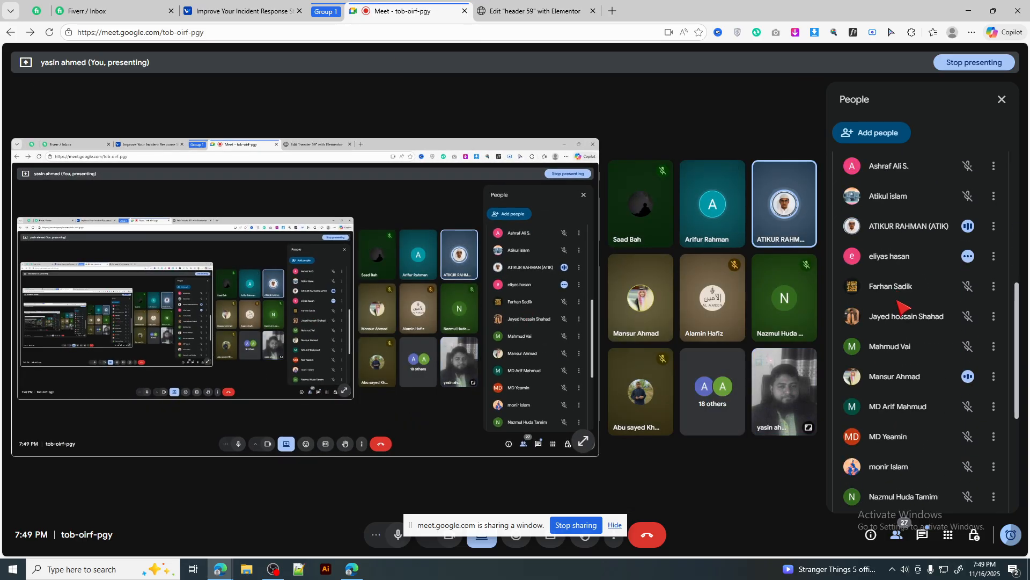
{"action": "scroll", "coordinate": [902, 305], "scroll_direction": "down", "scroll_amount": 4}
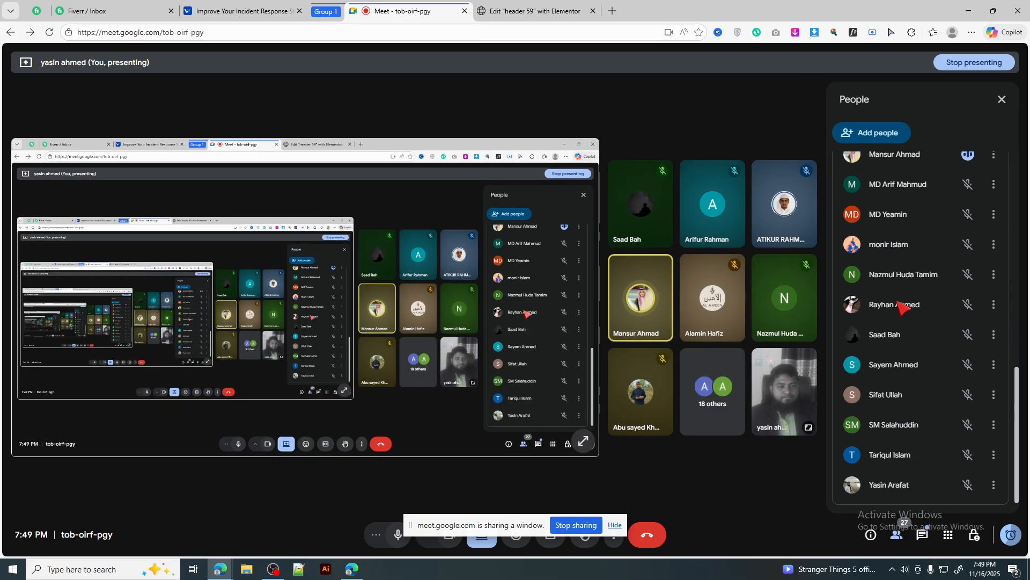
{"action": "scroll", "coordinate": [902, 306], "scroll_direction": "up", "scroll_amount": 5}
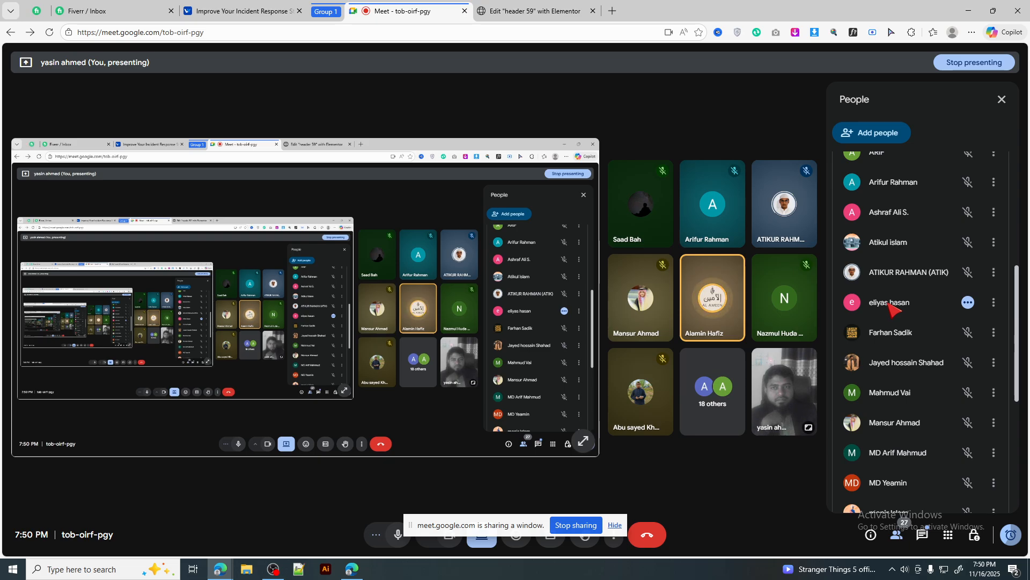
{"action": "scroll", "coordinate": [892, 308], "scroll_direction": "up", "scroll_amount": 3}
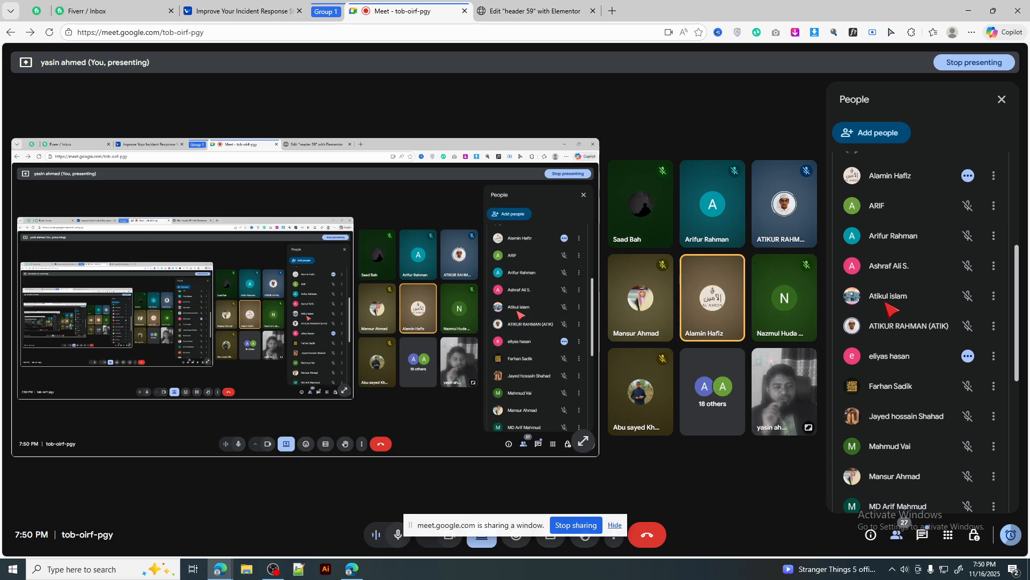
{"action": "scroll", "coordinate": [892, 307], "scroll_direction": "up", "scroll_amount": 3}
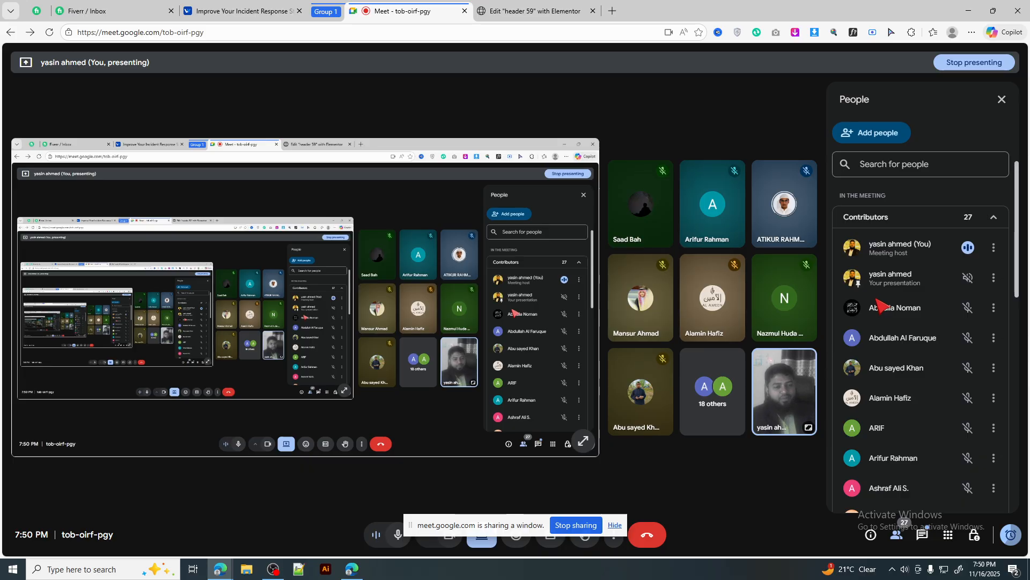
{"action": "left_click", "coordinate": [530, 12]}
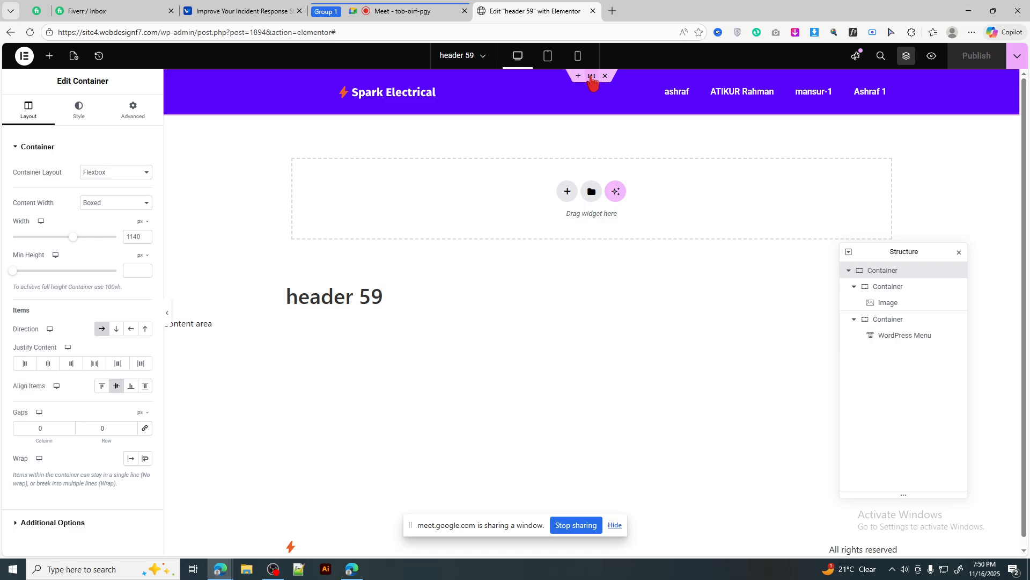
{"action": "left_click", "coordinate": [403, 15]}
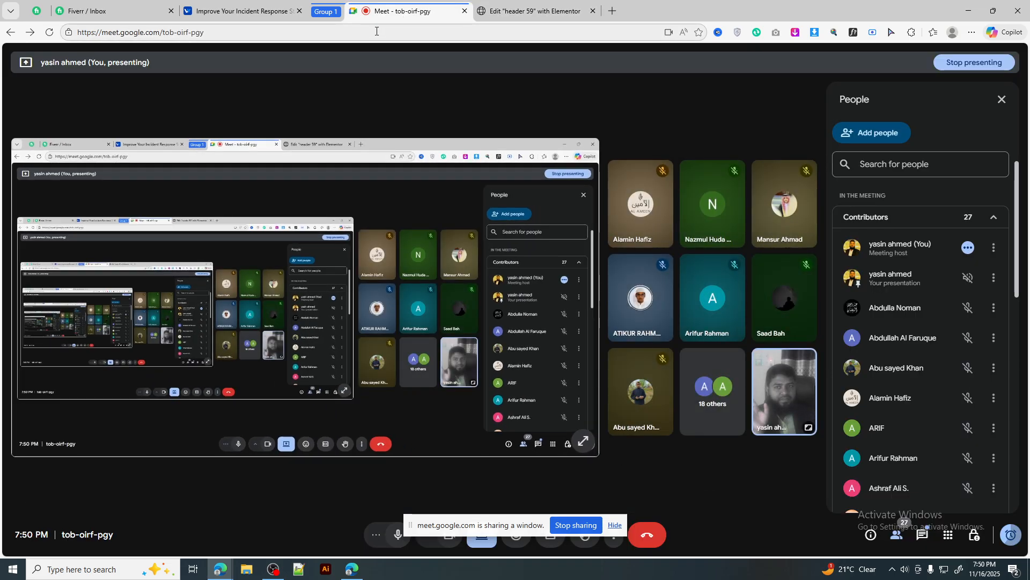
{"action": "left_click", "coordinate": [540, 16]}
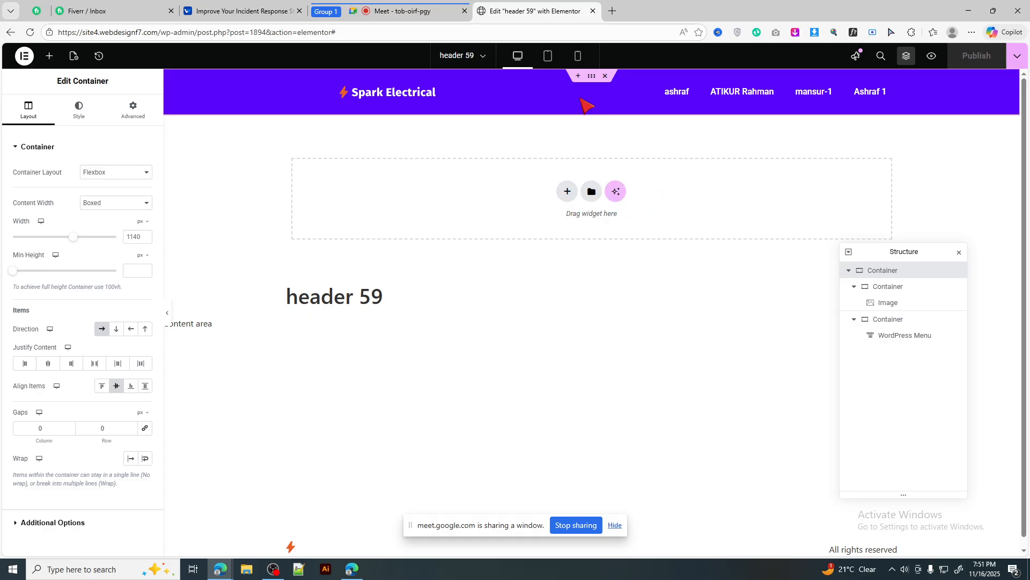
{"action": "left_click", "coordinate": [411, 8]}
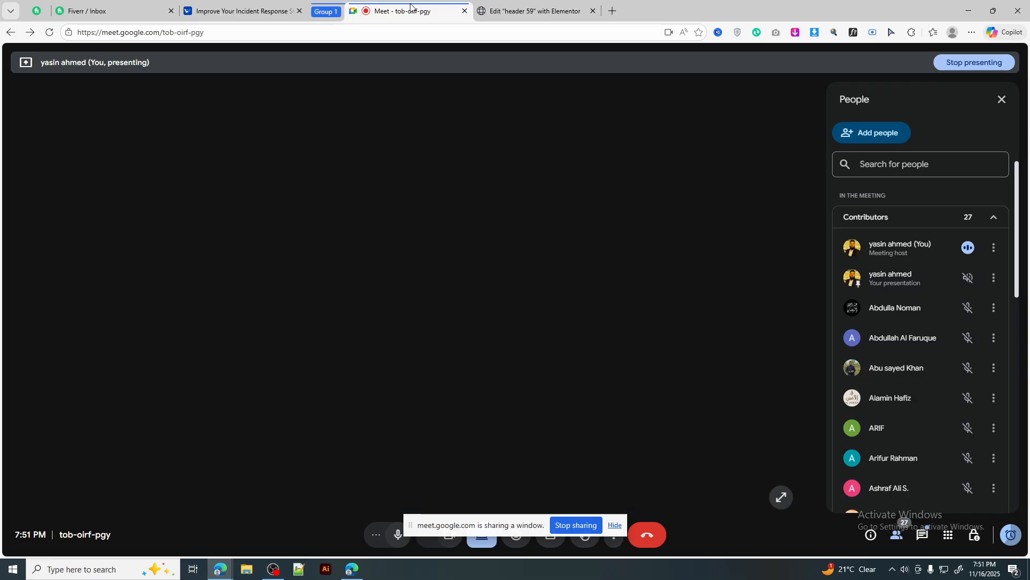
{"action": "left_click", "coordinate": [526, 10]}
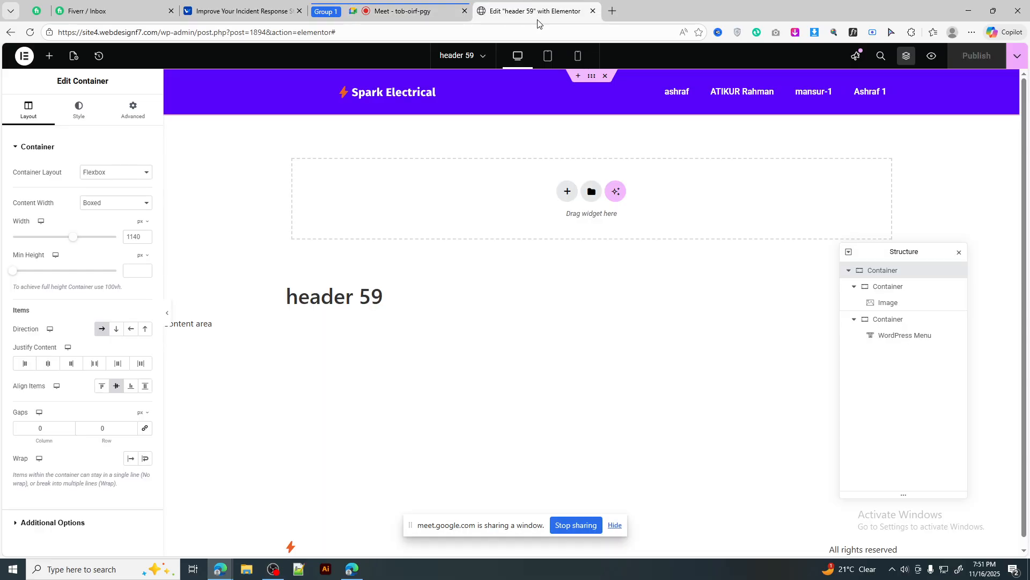
{"action": "left_click", "coordinate": [428, 8]}
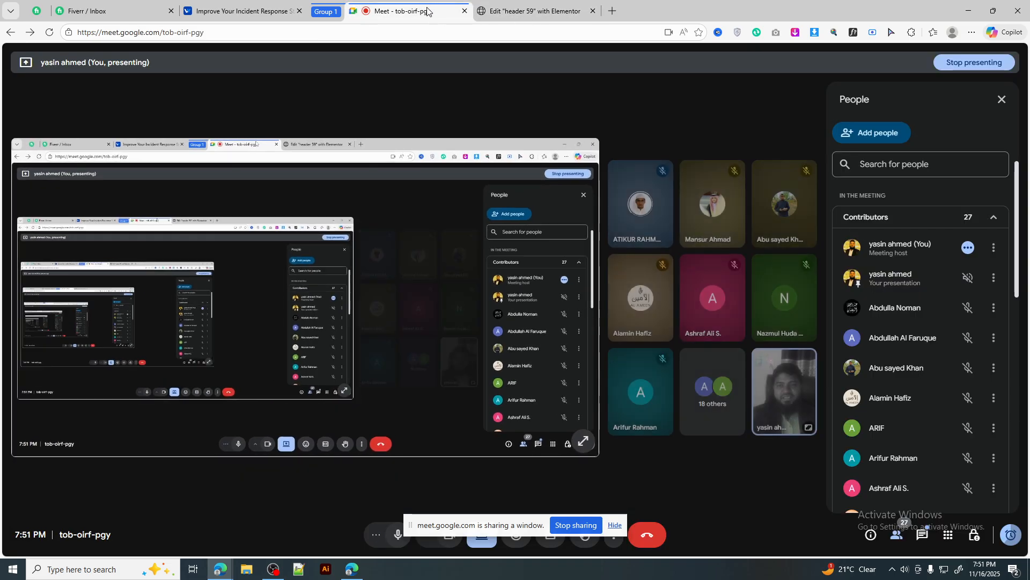
{"action": "left_click", "coordinate": [535, 12]}
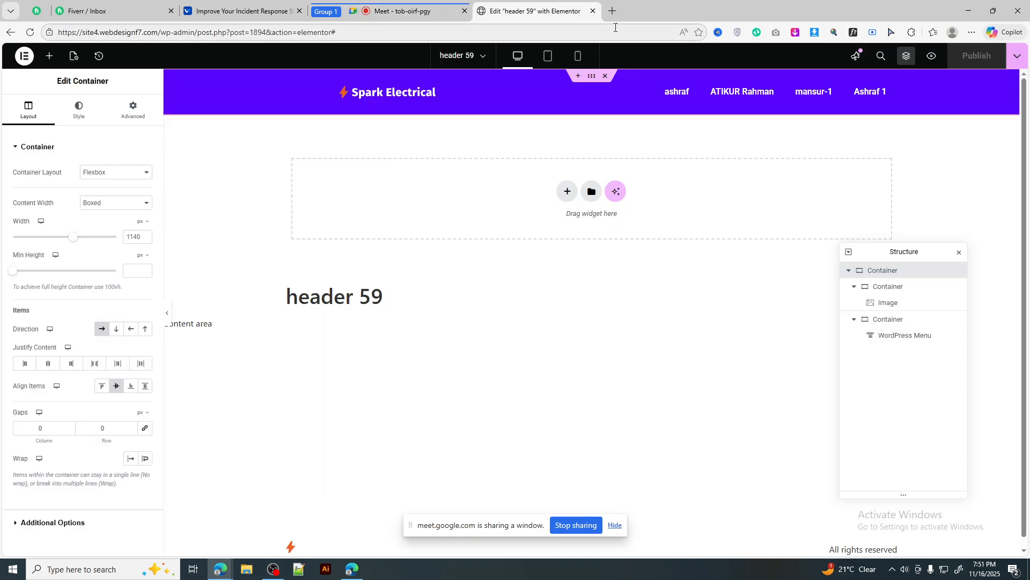
{"action": "left_click", "coordinate": [612, 11]}
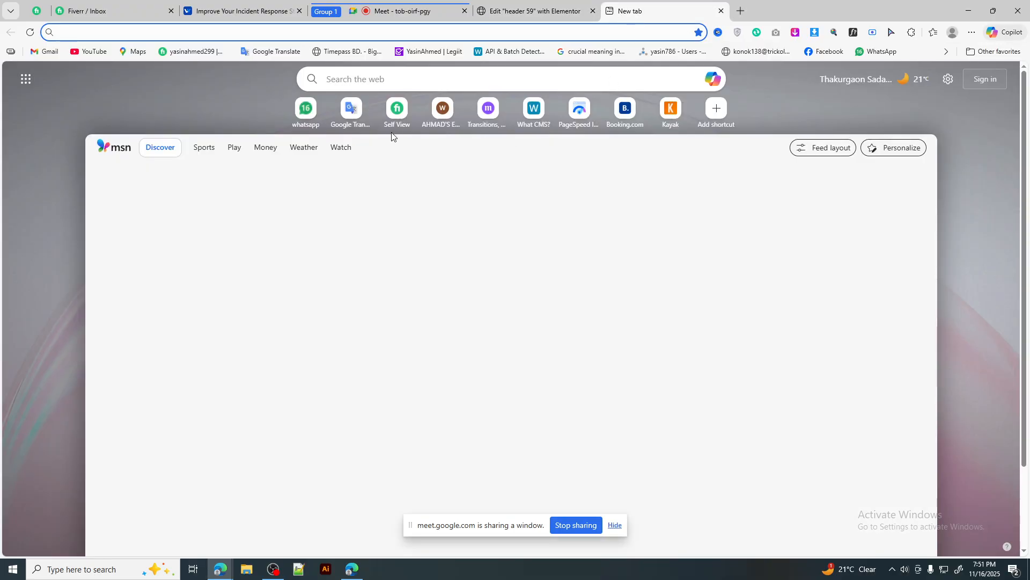
{"action": "left_click", "coordinate": [328, 113]}
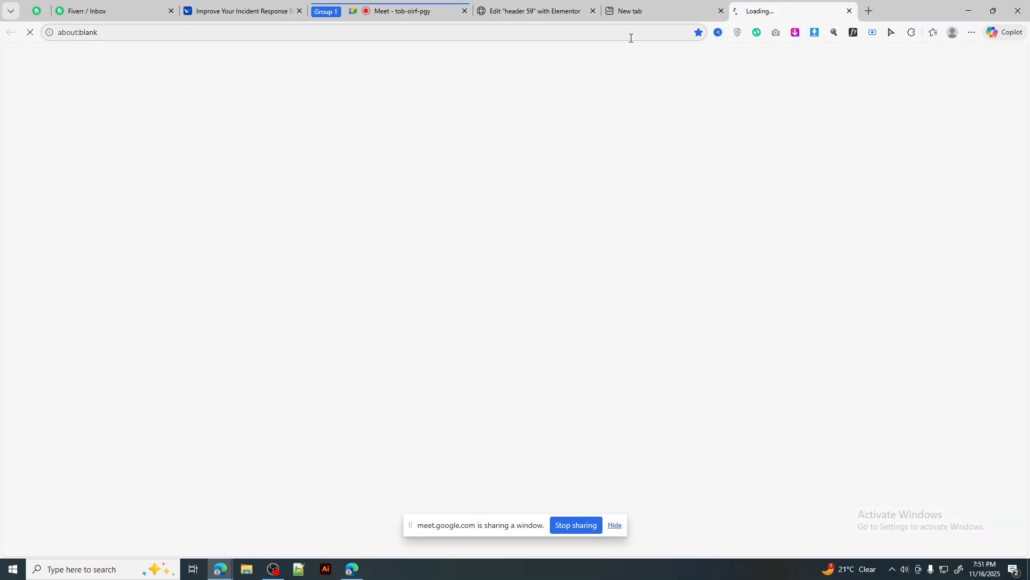
{"action": "left_click", "coordinate": [722, 12]}
{"action": "left_click", "coordinate": [720, 11]}
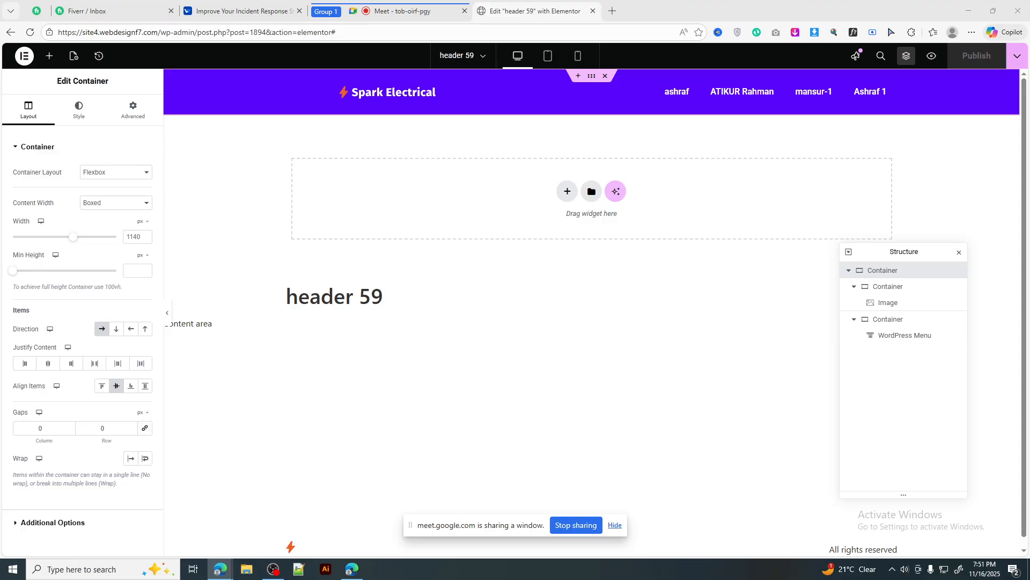
{"action": "left_click", "coordinate": [382, 6]}
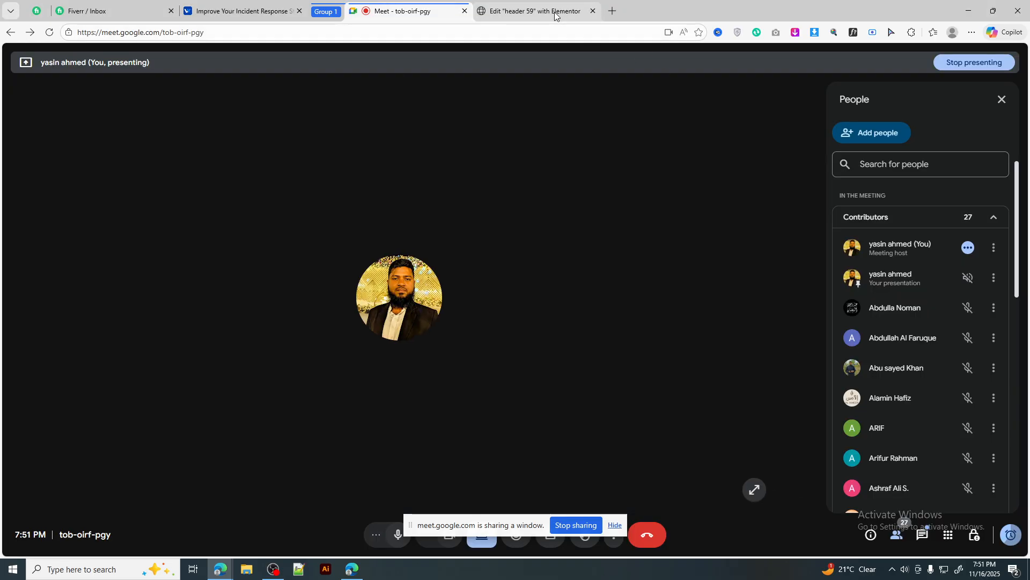
{"action": "left_click", "coordinate": [555, 11]}
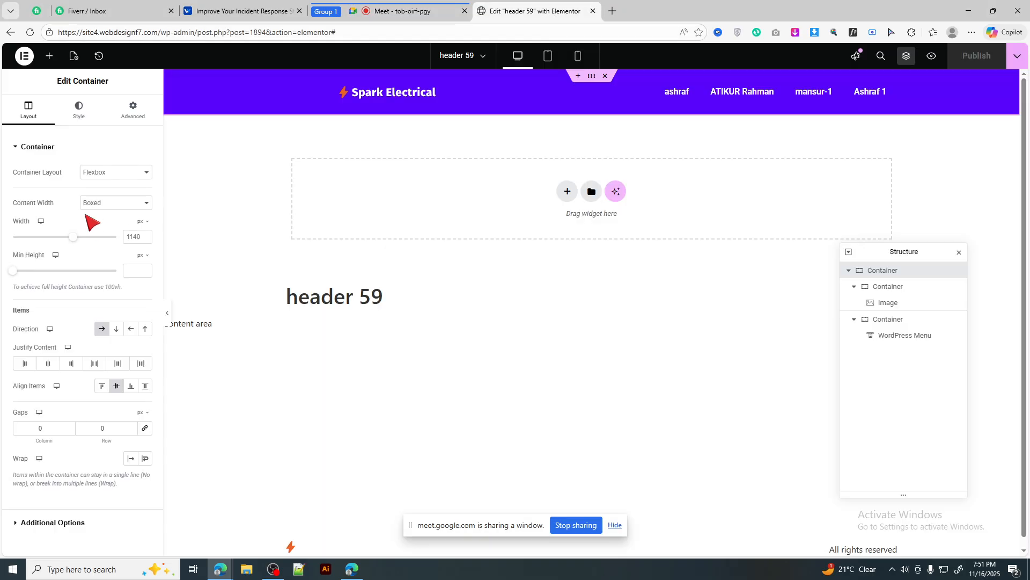
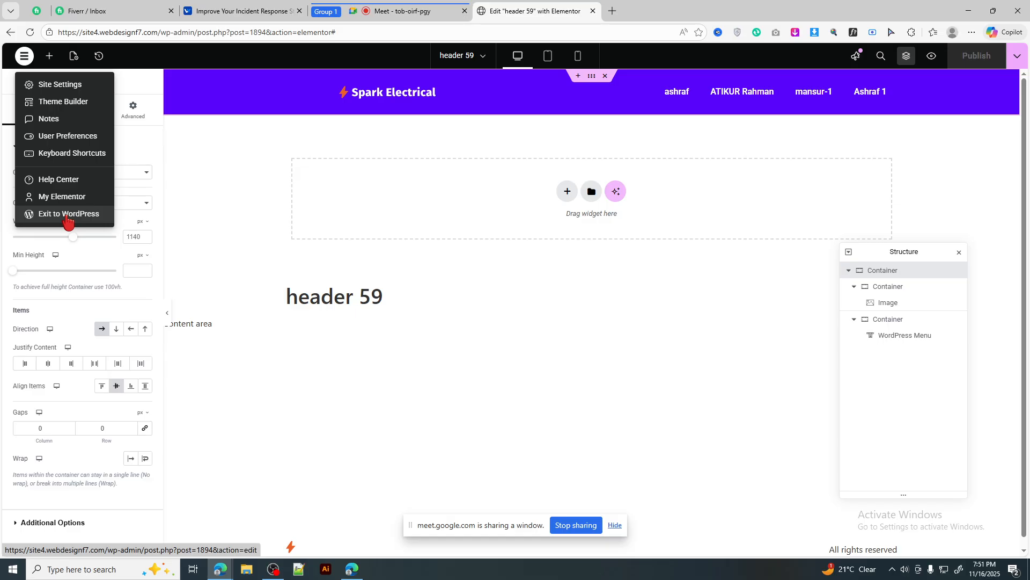
Exit header 59 to WordPress, start adding a new template and bring up the list of template types
{"action": "left_click", "coordinate": [65, 214]}
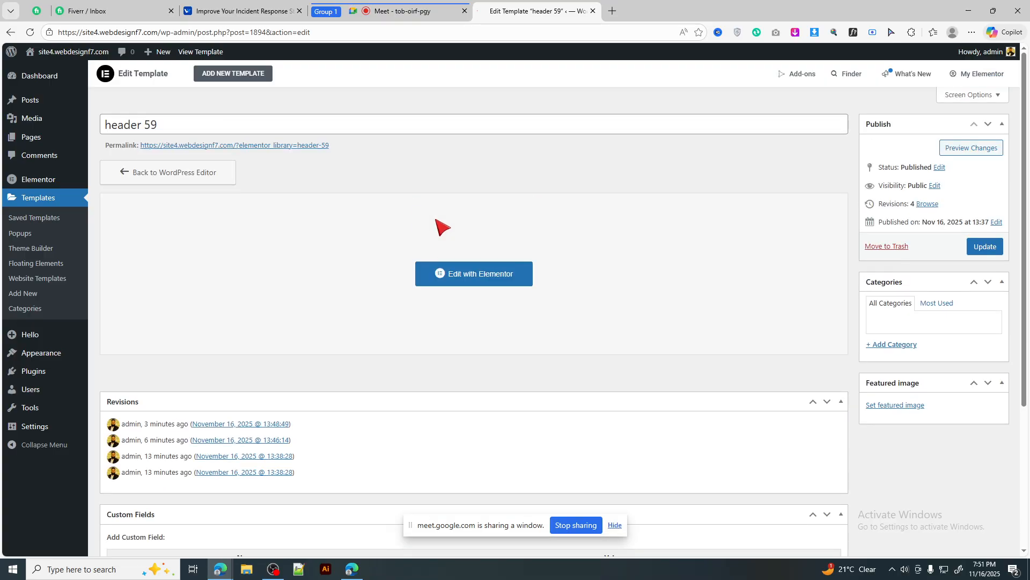
{"action": "left_click", "coordinate": [24, 300]}
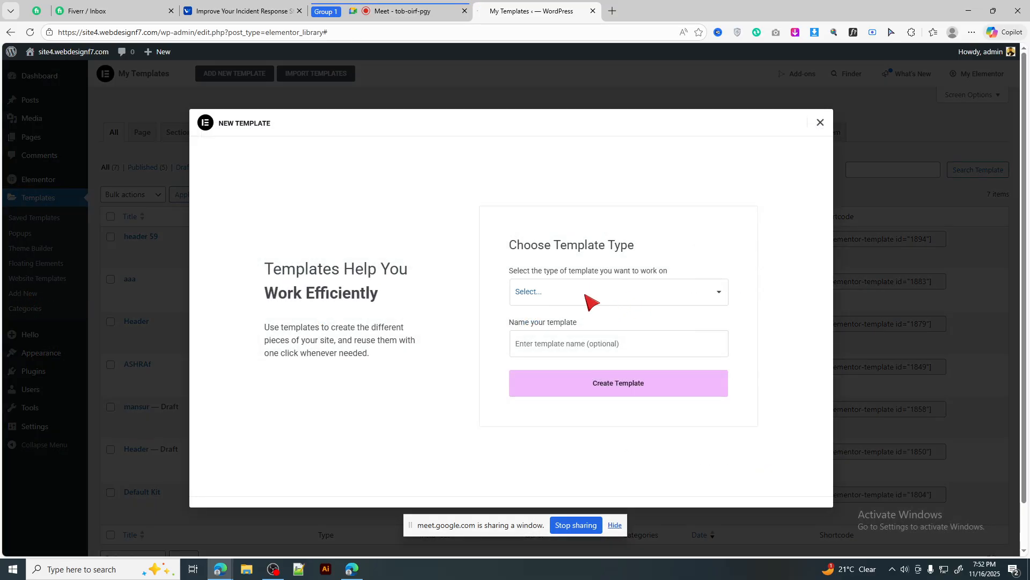
{"action": "left_click", "coordinate": [553, 293]}
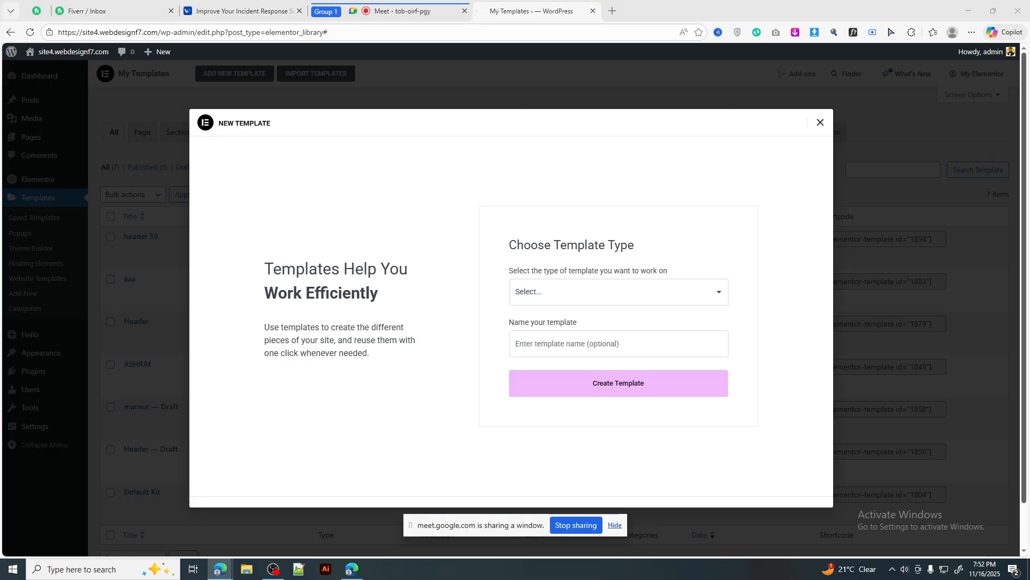
{"action": "left_click", "coordinate": [550, 295]}
{"action": "left_click", "coordinate": [551, 294]}
{"action": "left_click", "coordinate": [550, 294]}
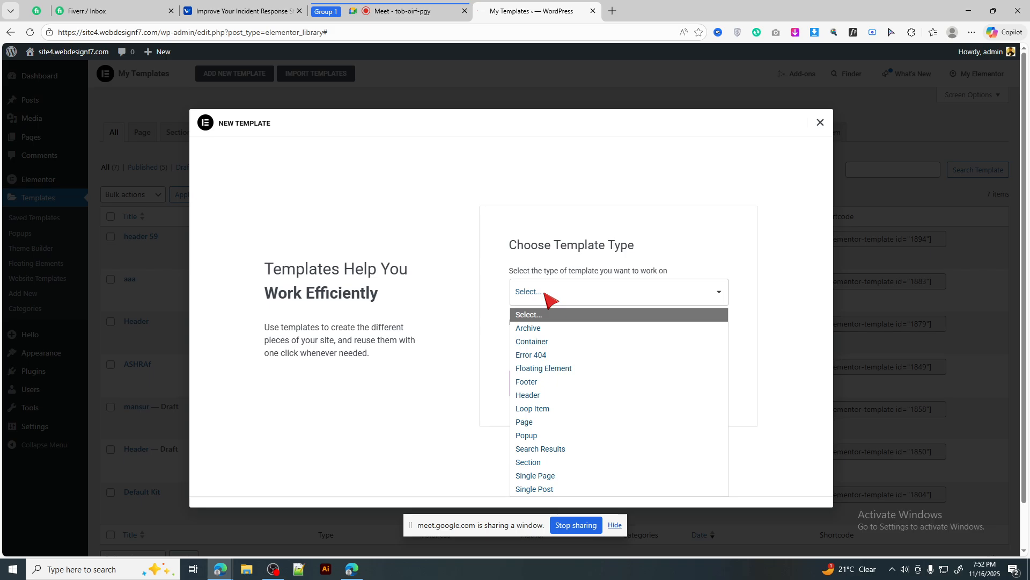
{"action": "left_click", "coordinate": [550, 294]}
{"action": "scroll", "coordinate": [551, 298], "scroll_direction": "down", "scroll_amount": 1}
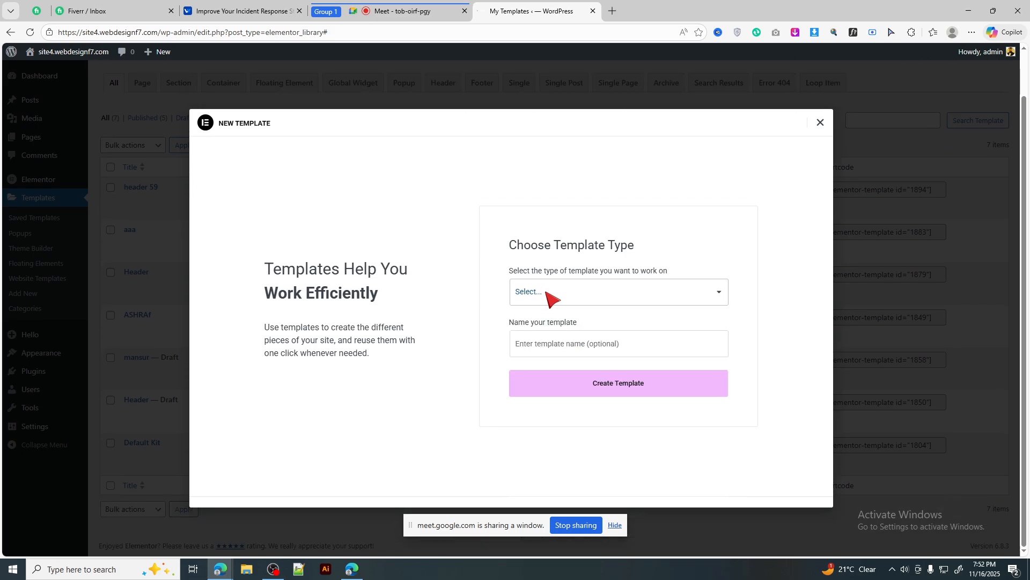
{"action": "left_click", "coordinate": [550, 294]}
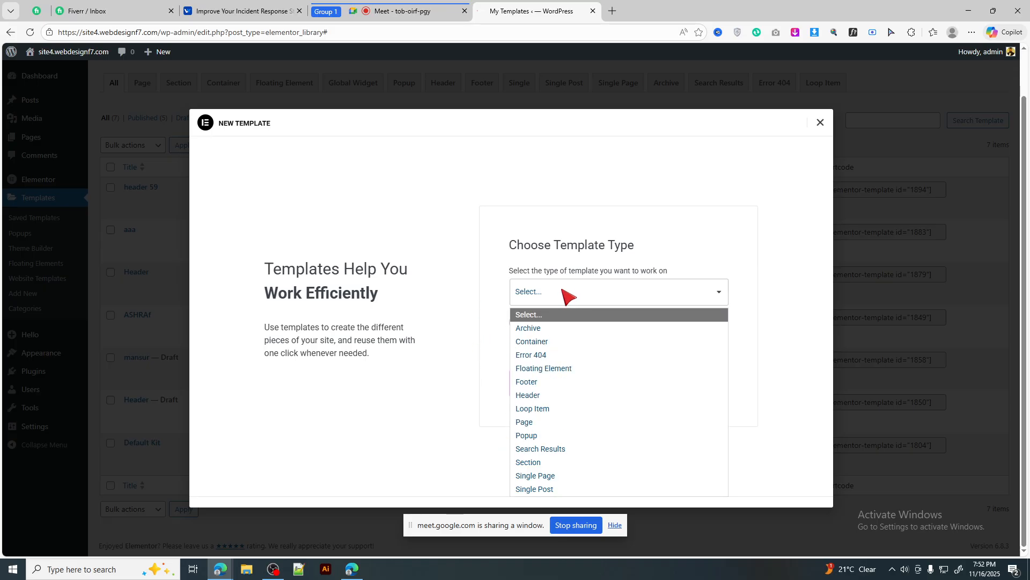
Capture the New Template dialog, mark the type list with a red rectangle and an arrow at Footer, and copy the screenshot
{"action": "key", "text": "Print"}
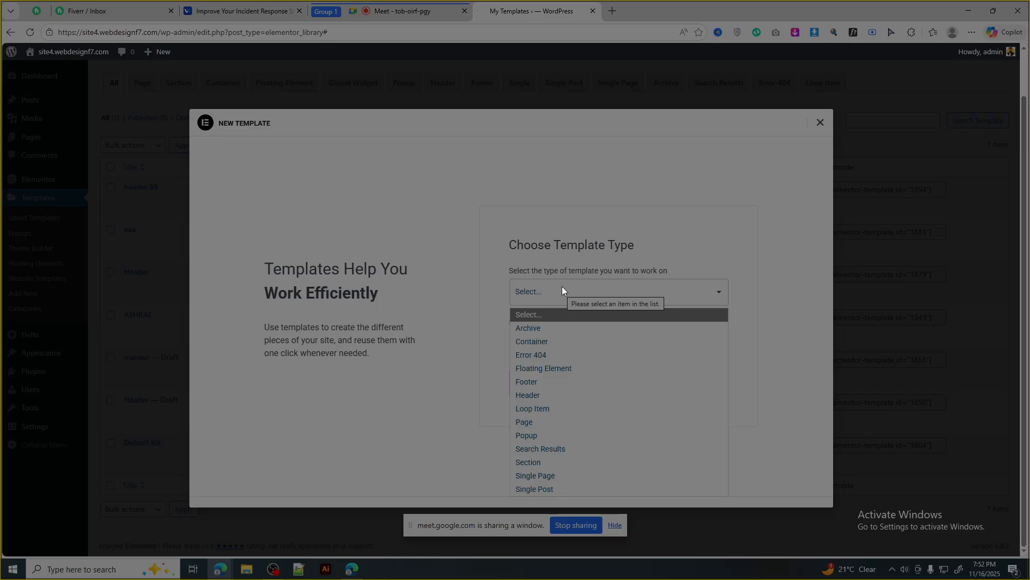
{"action": "mouse_move", "coordinate": [138, 58]}
{"action": "left_mouse_down"}
{"action": "mouse_move", "coordinate": [943, 533]}
{"action": "mouse_move", "coordinate": [894, 558]}
{"action": "mouse_move", "coordinate": [897, 546]}
{"action": "left_mouse_up"}
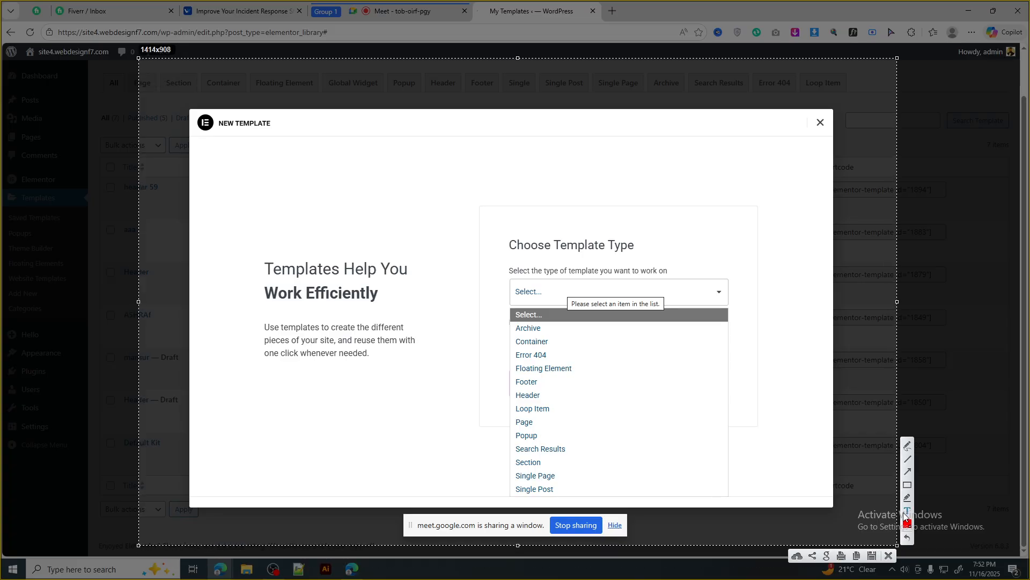
{"action": "mouse_move", "coordinate": [495, 218]}
{"action": "left_mouse_down"}
{"action": "mouse_move", "coordinate": [752, 499]}
{"action": "mouse_move", "coordinate": [772, 503]}
{"action": "left_mouse_up"}
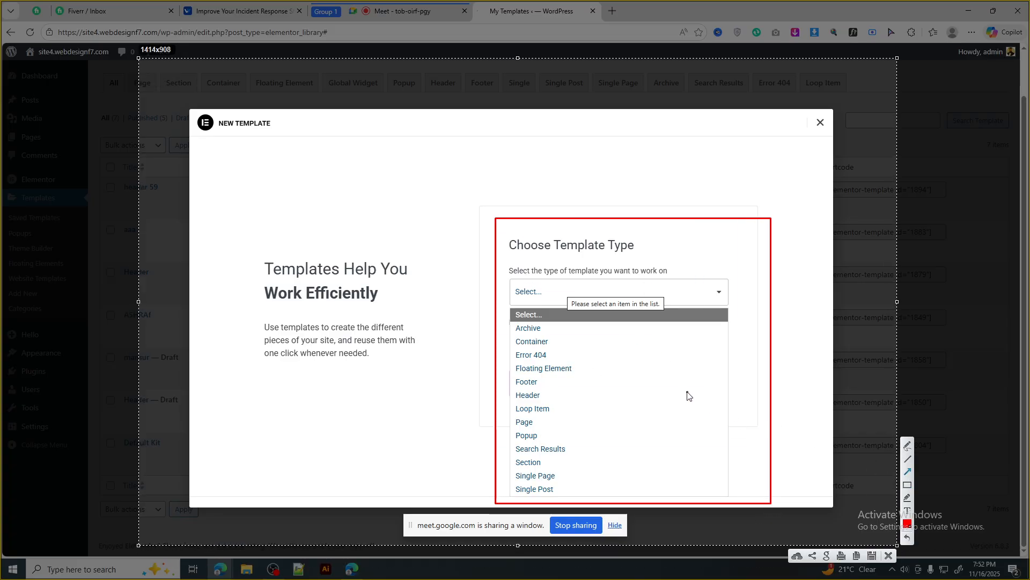
{"action": "mouse_move", "coordinate": [772, 378]}
{"action": "left_mouse_down"}
{"action": "mouse_move", "coordinate": [574, 409]}
{"action": "mouse_move", "coordinate": [545, 382]}
{"action": "left_mouse_up"}
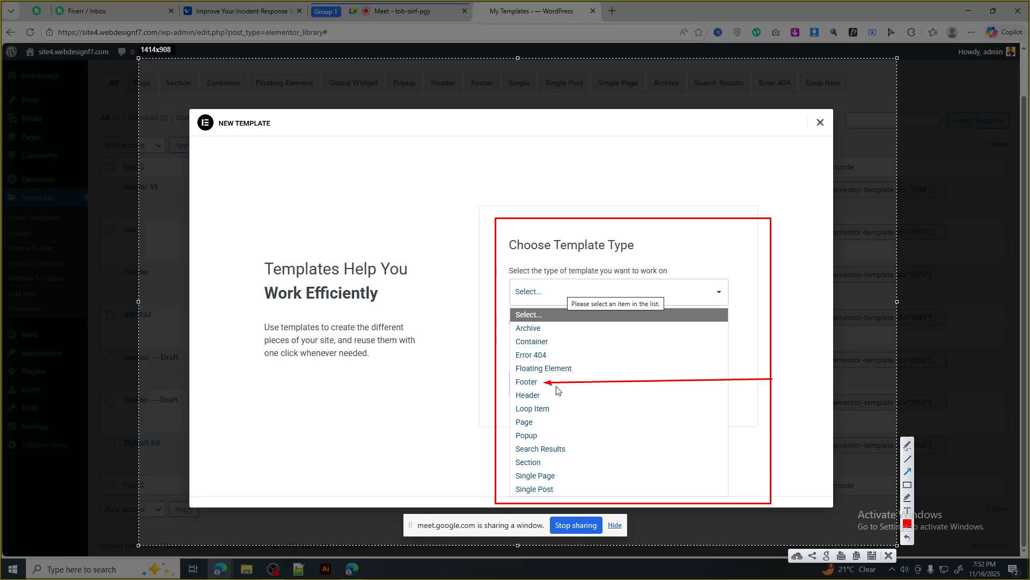
{"action": "left_click", "coordinate": [857, 556]}
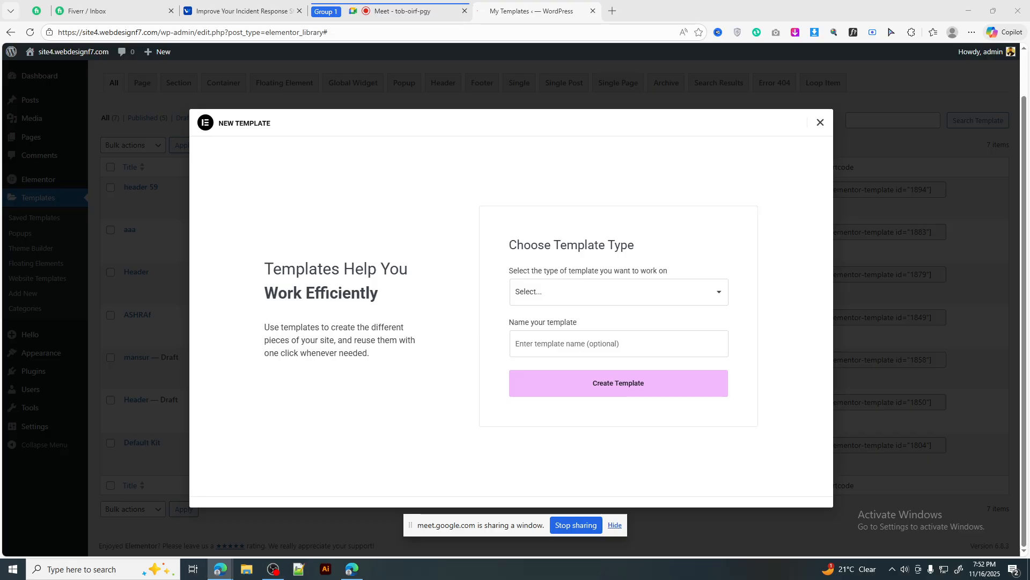
Set the new template's type to Footer and name it Footer 2
{"action": "left_click", "coordinate": [591, 299]}
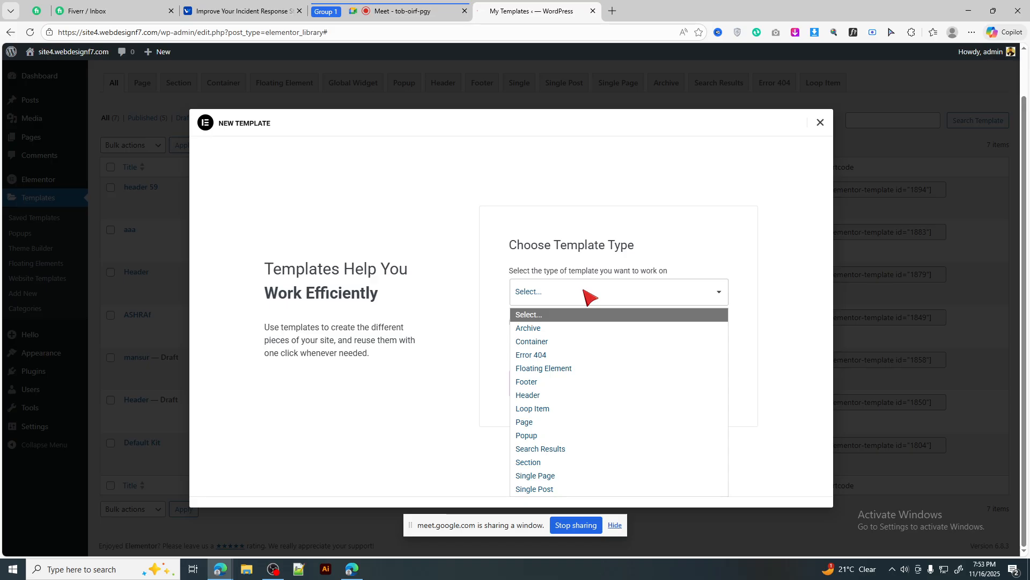
{"action": "left_click", "coordinate": [553, 382]}
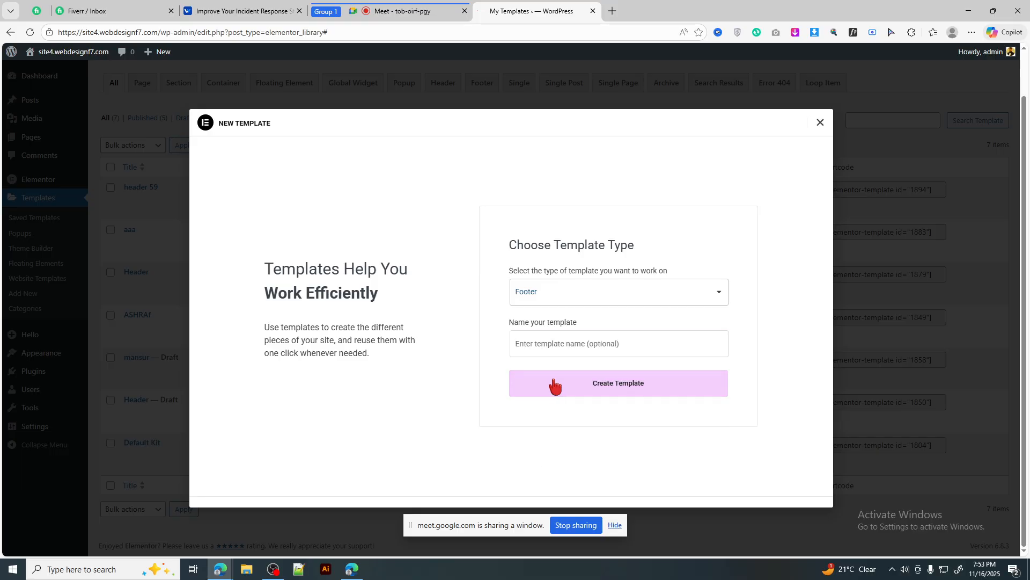
{"action": "left_click", "coordinate": [640, 340]}
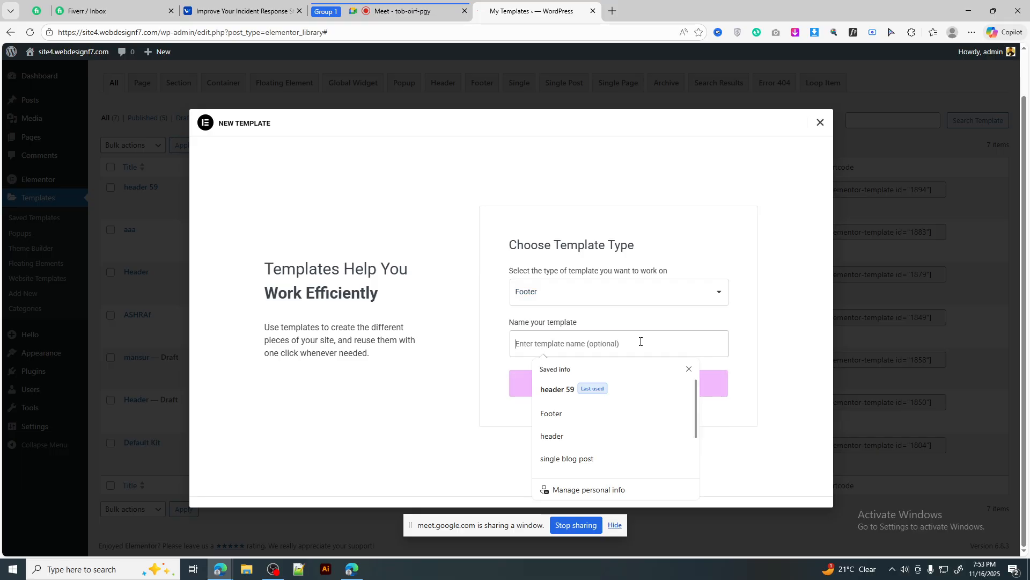
{"action": "left_click", "coordinate": [580, 413]}
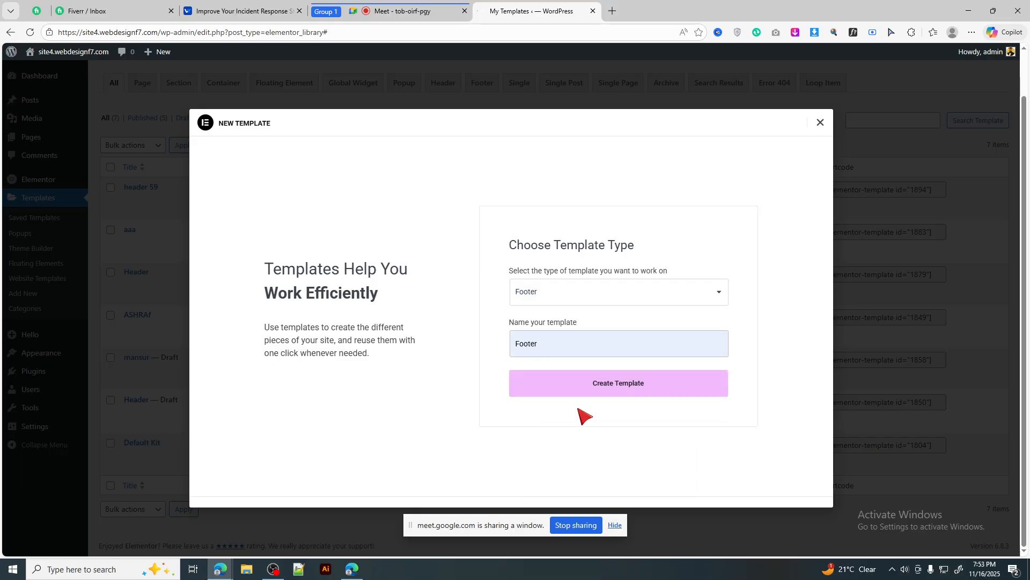
{"action": "type", "text": "2"}
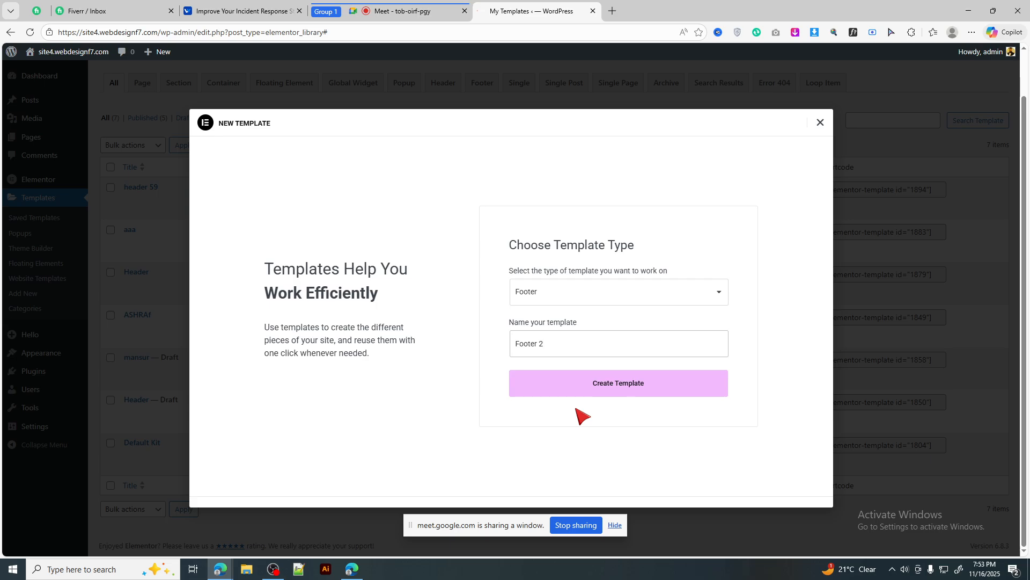
Recheck the chosen template type and name, and create the Footer 2 template
{"action": "left_click", "coordinate": [584, 292]}
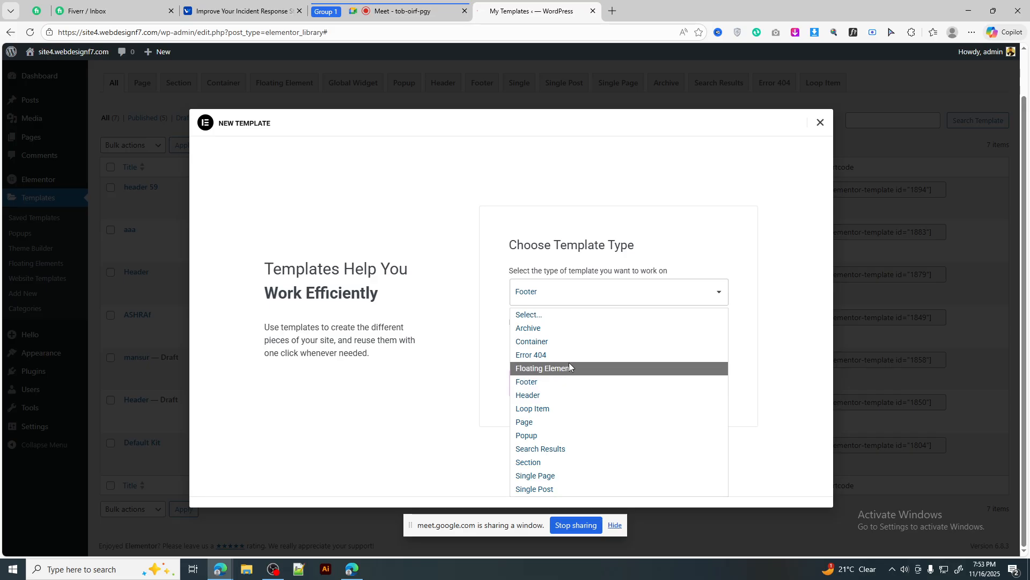
{"action": "left_click", "coordinate": [597, 282]}
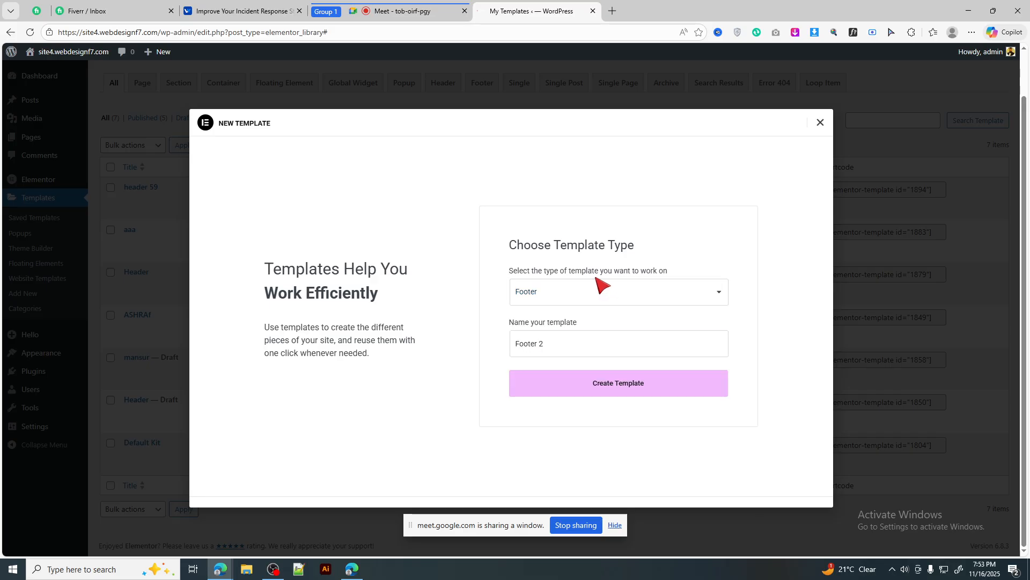
{"action": "left_click", "coordinate": [555, 342]}
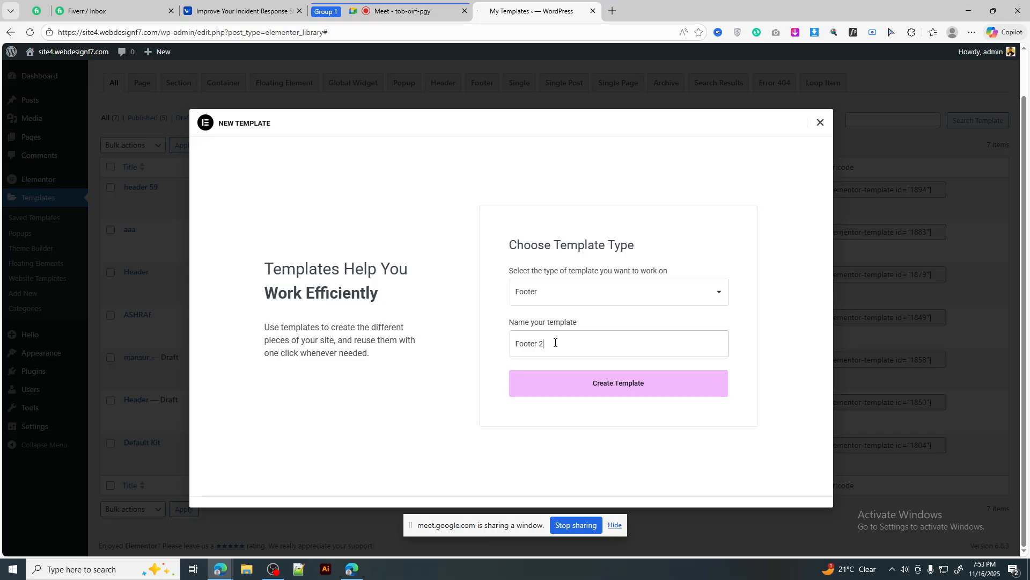
{"action": "left_click_drag", "start_coordinate": [555, 342], "coordinate": [515, 342]}
{"action": "left_click", "coordinate": [524, 344]}
{"action": "left_click", "coordinate": [579, 388]}
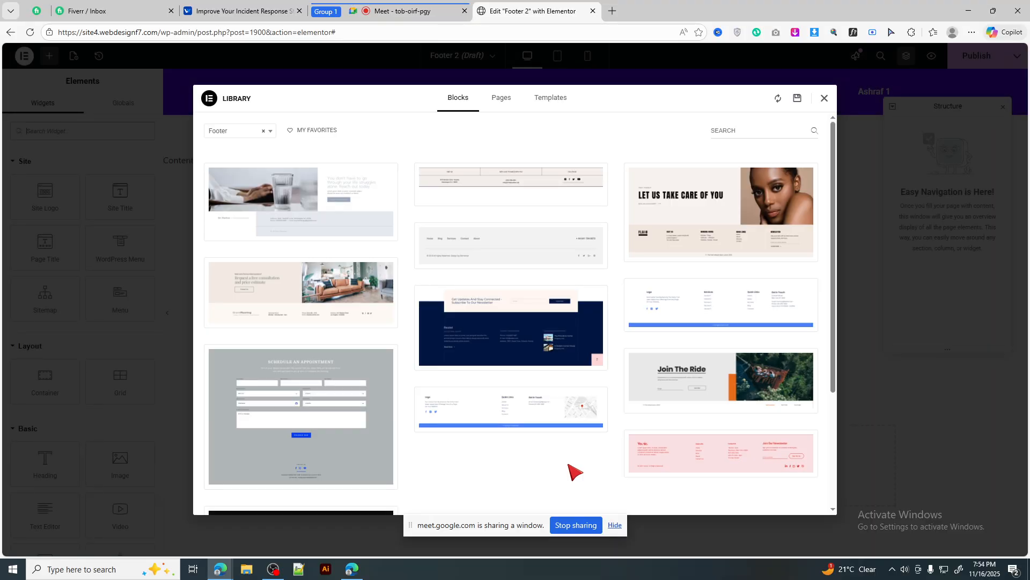
Browse the library's footer blocks, close the library without inserting one, and bring up the layout choices for a new container
{"action": "scroll", "coordinate": [696, 290], "scroll_direction": "down", "scroll_amount": 3}
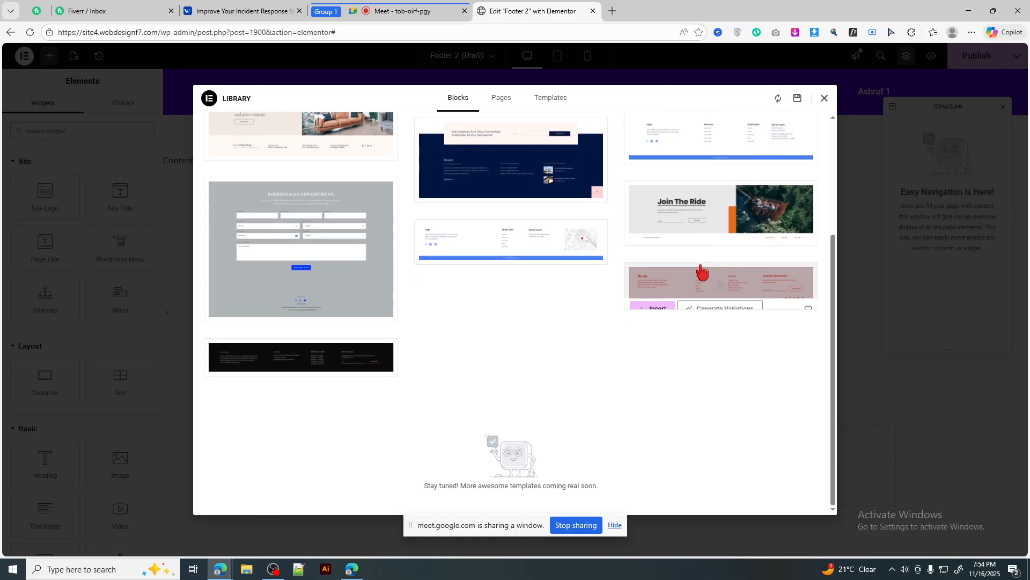
{"action": "scroll", "coordinate": [486, 288], "scroll_direction": "up", "scroll_amount": 4}
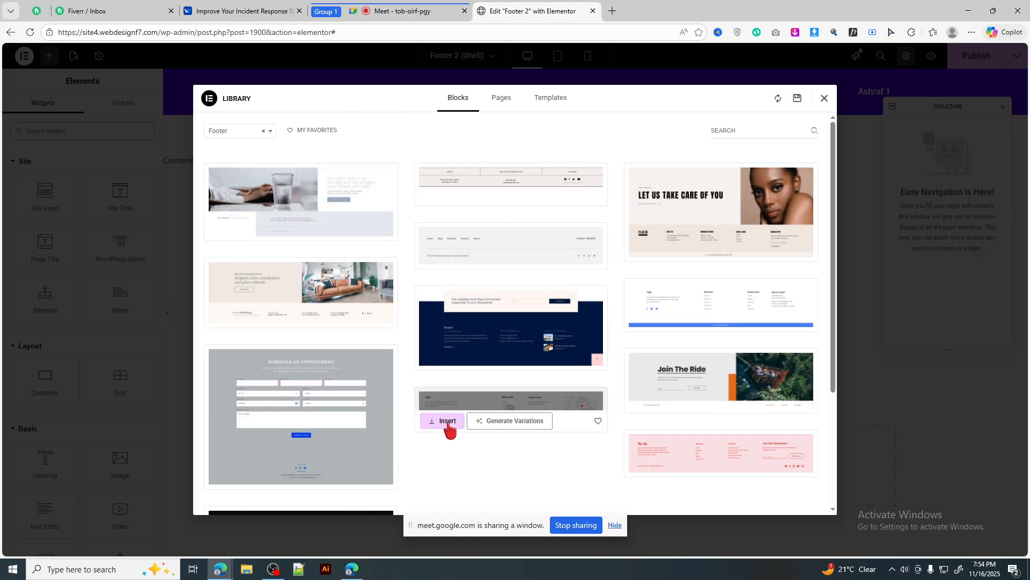
{"action": "left_click", "coordinate": [824, 98]}
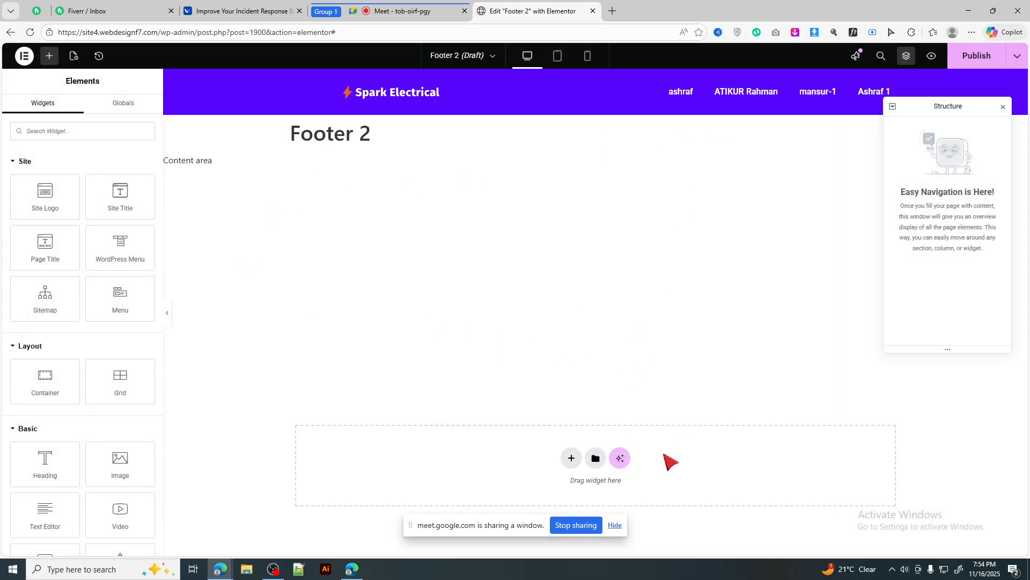
{"action": "left_click", "coordinate": [572, 457]}
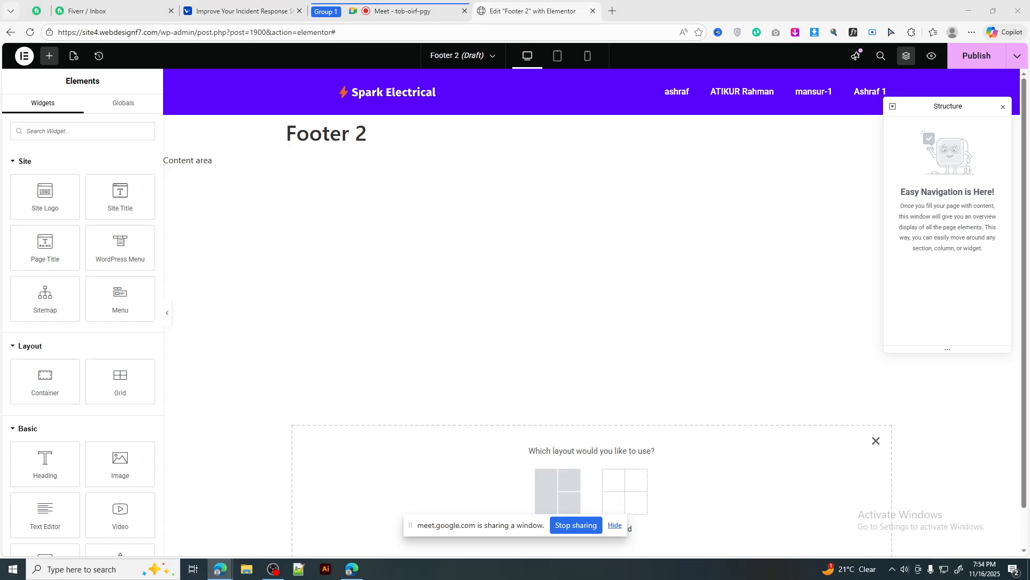
Bring the Earthly Elegance demo site into this browser window and examine the footer of its home page
{"action": "left_click_drag", "start_coordinate": [1029, 7], "coordinate": [664, 9]}
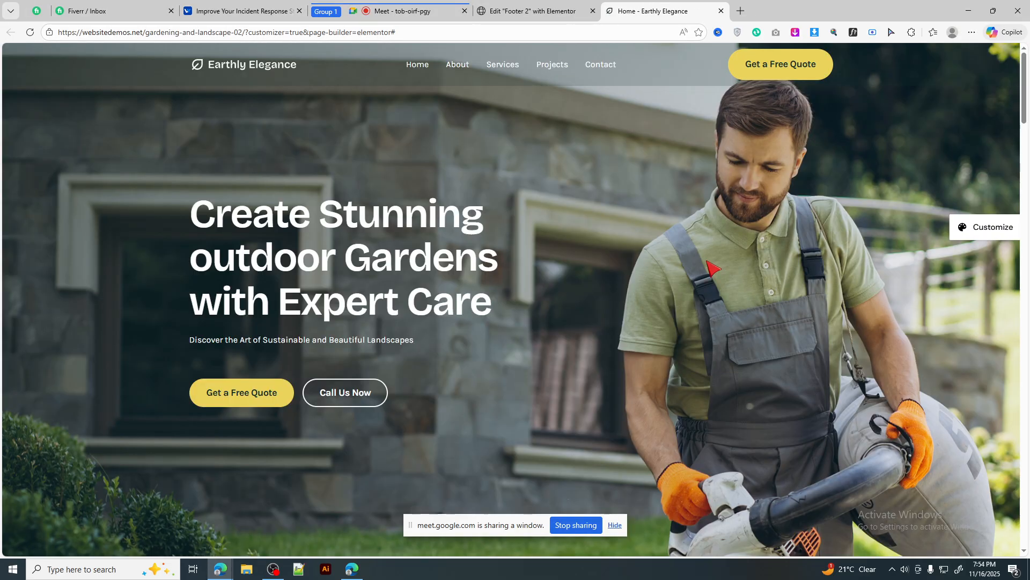
{"action": "scroll", "coordinate": [902, 219], "scroll_direction": "down", "scroll_amount": 2}
{"action": "scroll", "coordinate": [816, 450], "scroll_direction": "down", "scroll_amount": 15}
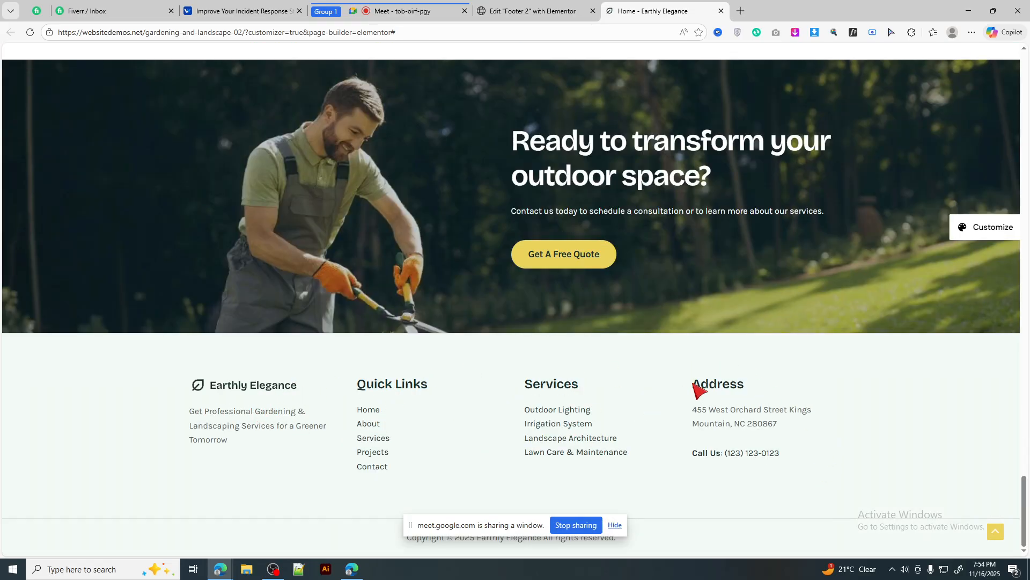
Review the reference site's footer columns, then add a container with four equal columns to the Footer 2 template
{"action": "left_click_drag", "start_coordinate": [154, 356], "coordinate": [781, 456]}
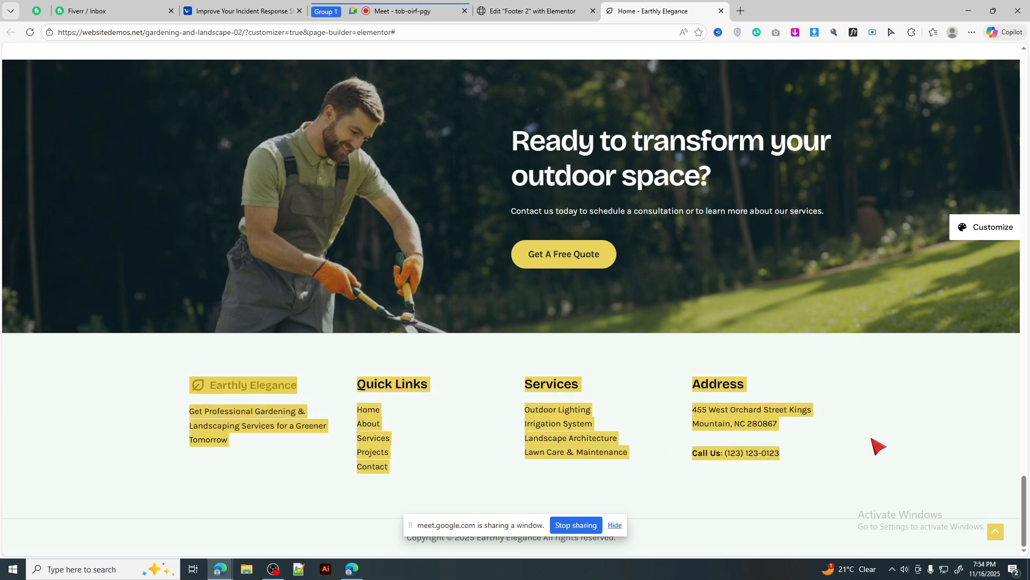
{"action": "left_click", "coordinate": [878, 444]}
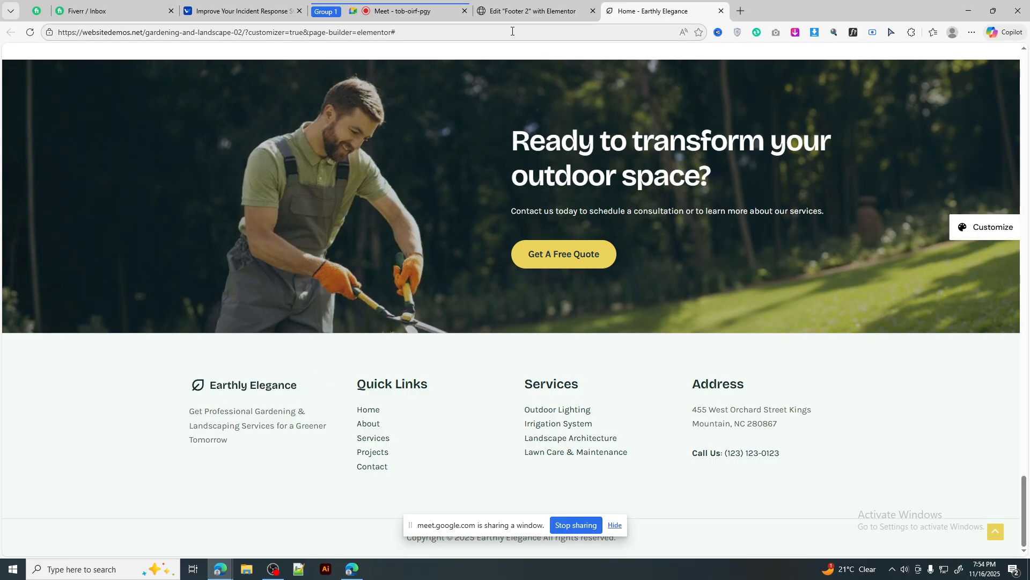
{"action": "left_click", "coordinate": [526, 10]}
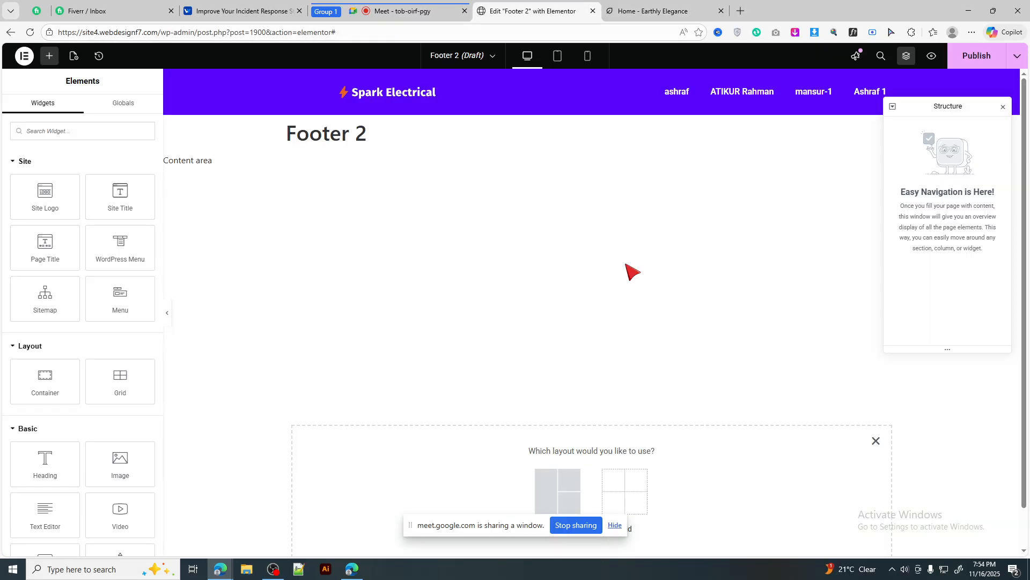
{"action": "left_click", "coordinate": [547, 491]}
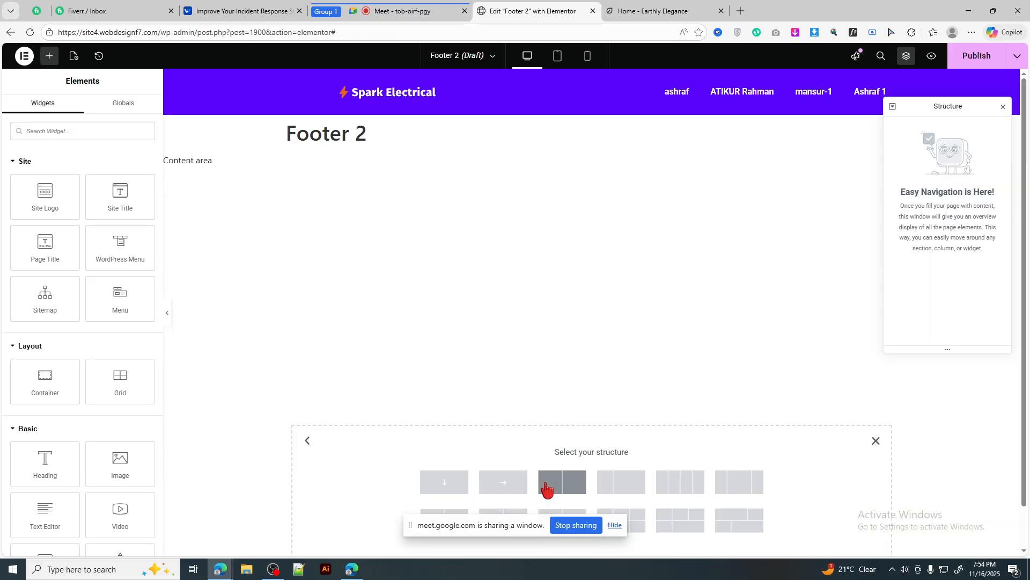
{"action": "left_click", "coordinate": [683, 486]}
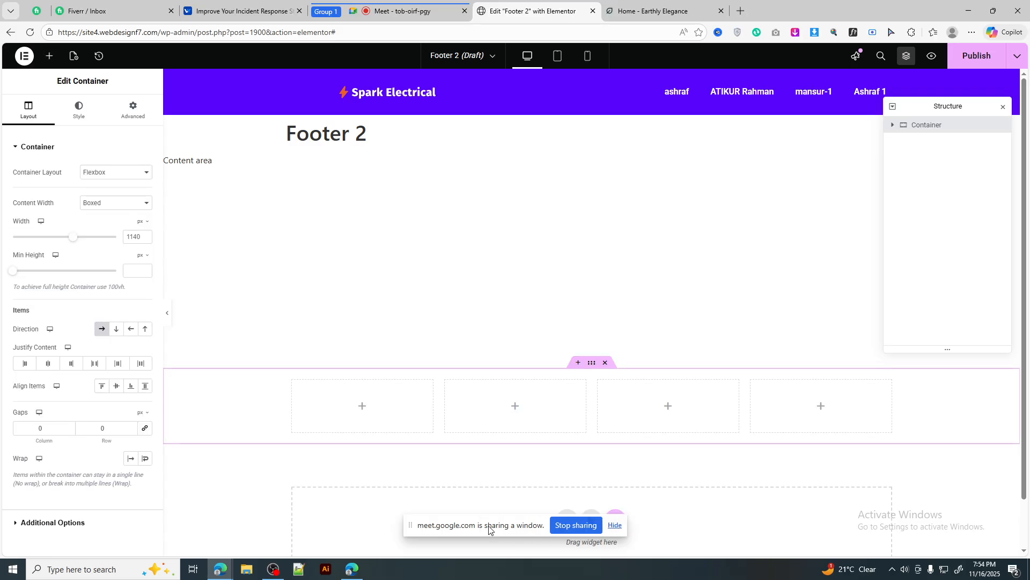
Compare the footer with the reference page and set the boxed parent container's width to 1200 px
{"action": "left_click_drag", "start_coordinate": [489, 529], "coordinate": [541, 230]}
{"action": "left_click", "coordinate": [644, 11]}
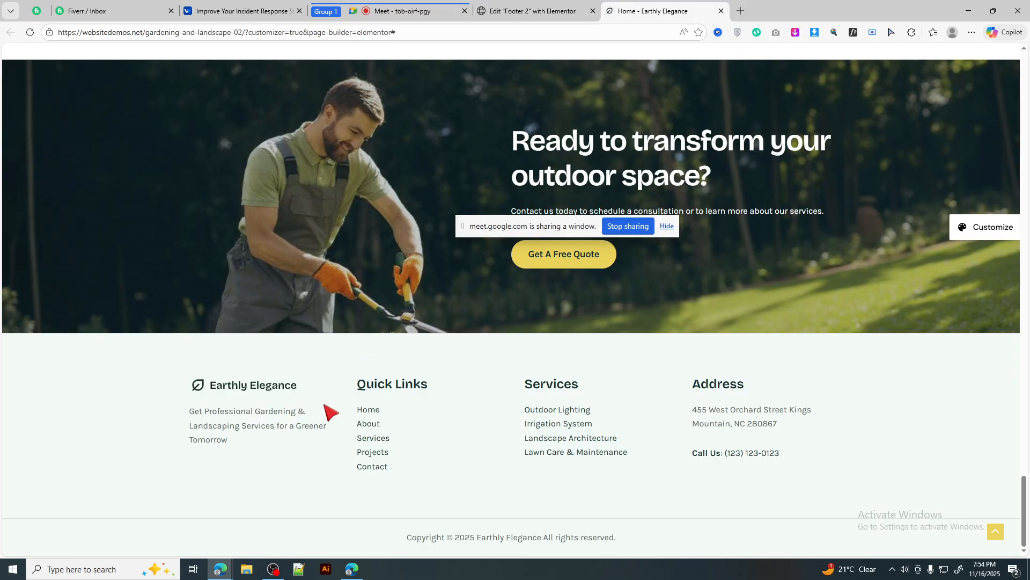
{"action": "left_click", "coordinate": [566, 3]}
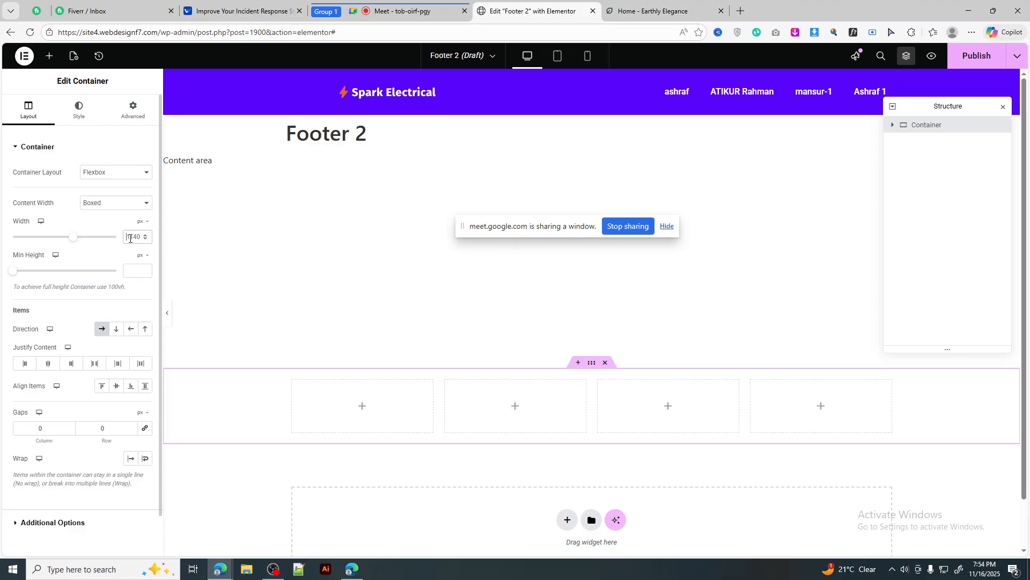
{"action": "left_click", "coordinate": [652, 11]}
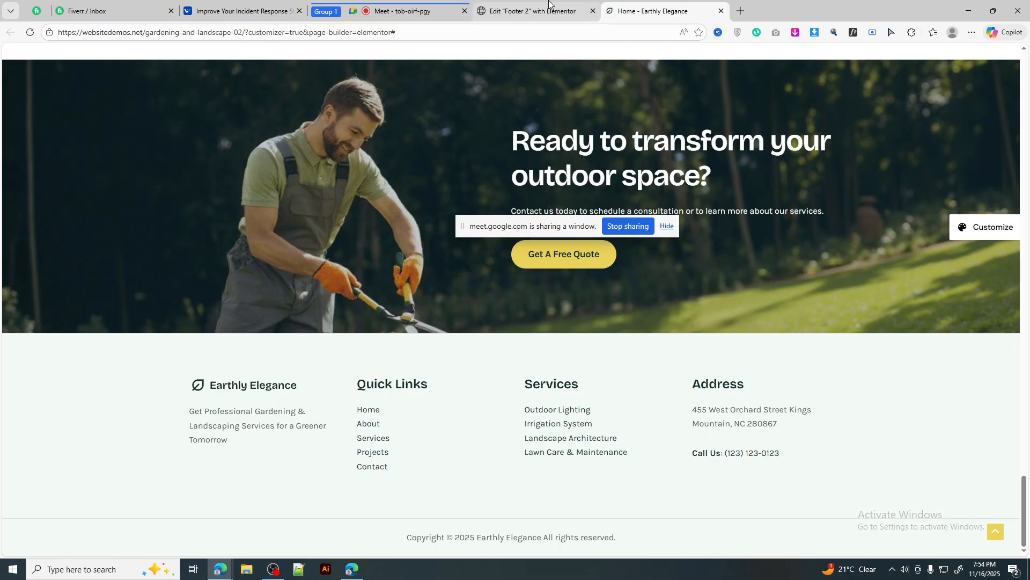
{"action": "left_click", "coordinate": [549, 5]}
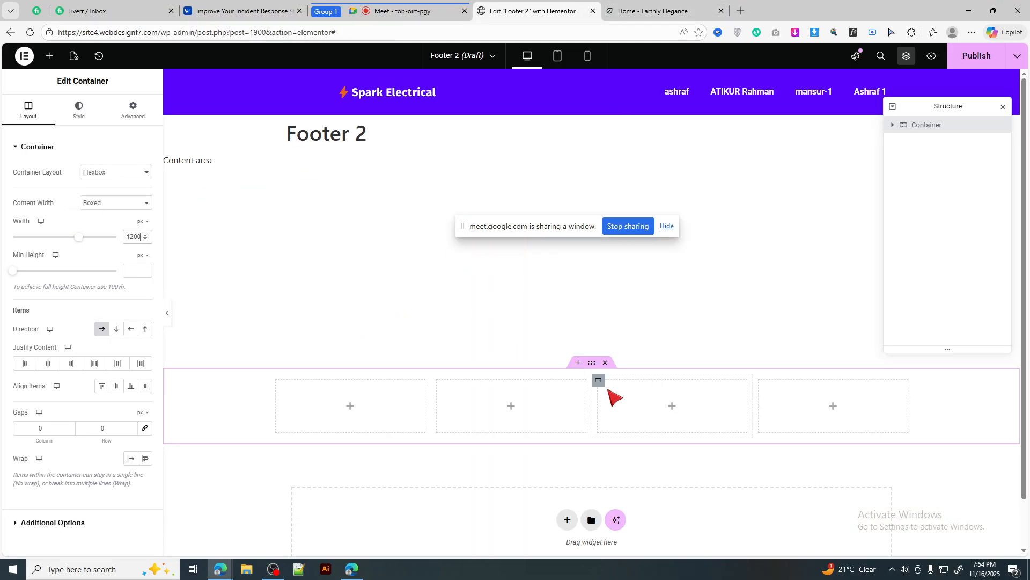
Measure the four-column content area of the reference site's footer with a screen-capture selection, without saving the capture
{"action": "left_click", "coordinate": [655, 10]}
{"action": "key", "text": "Print"}
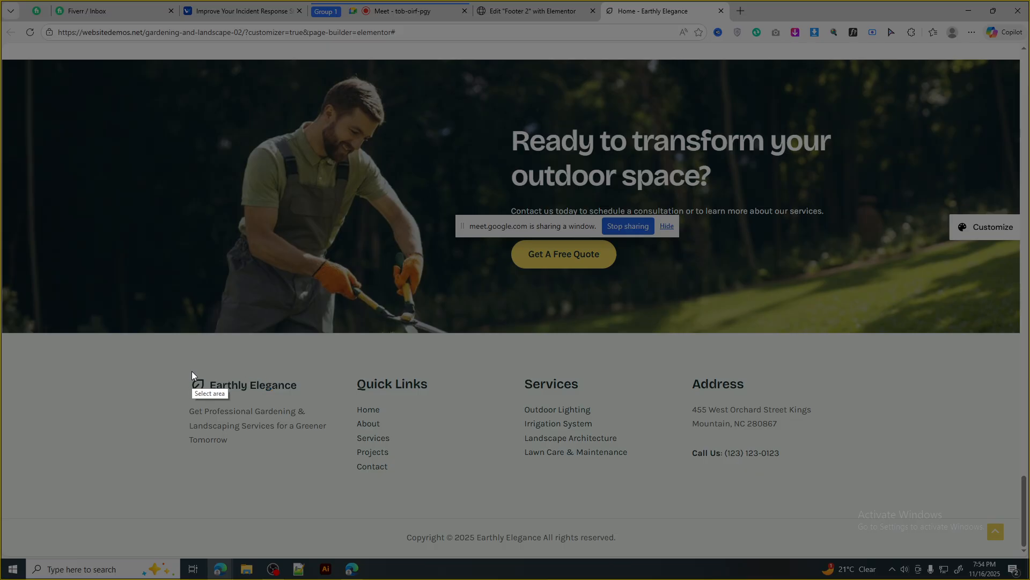
{"action": "mouse_move", "coordinate": [188, 371]}
{"action": "left_mouse_down"}
{"action": "mouse_move", "coordinate": [659, 487]}
{"action": "mouse_move", "coordinate": [822, 497]}
{"action": "mouse_move", "coordinate": [813, 492]}
{"action": "left_mouse_up"}
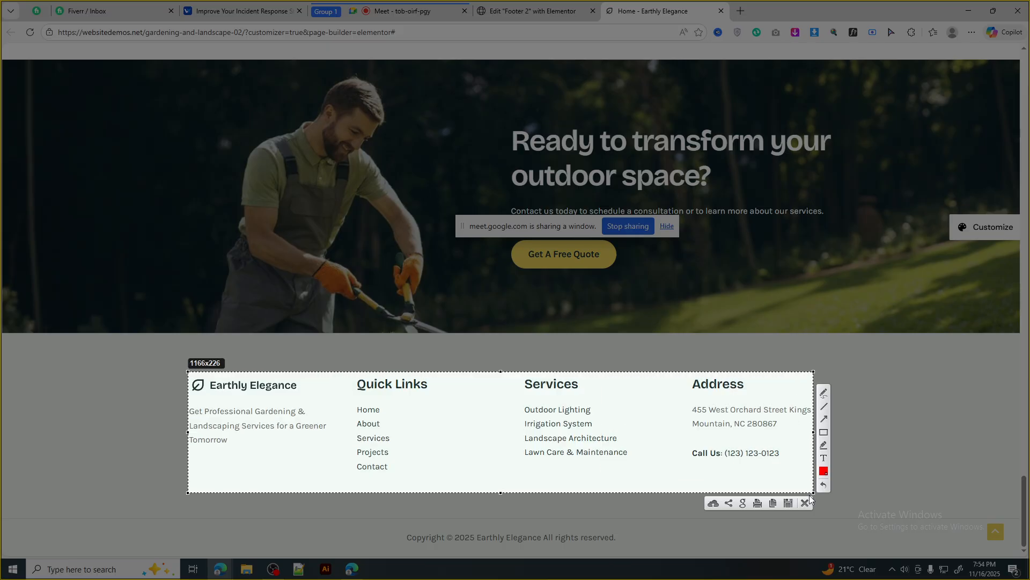
{"action": "left_click", "coordinate": [805, 502]}
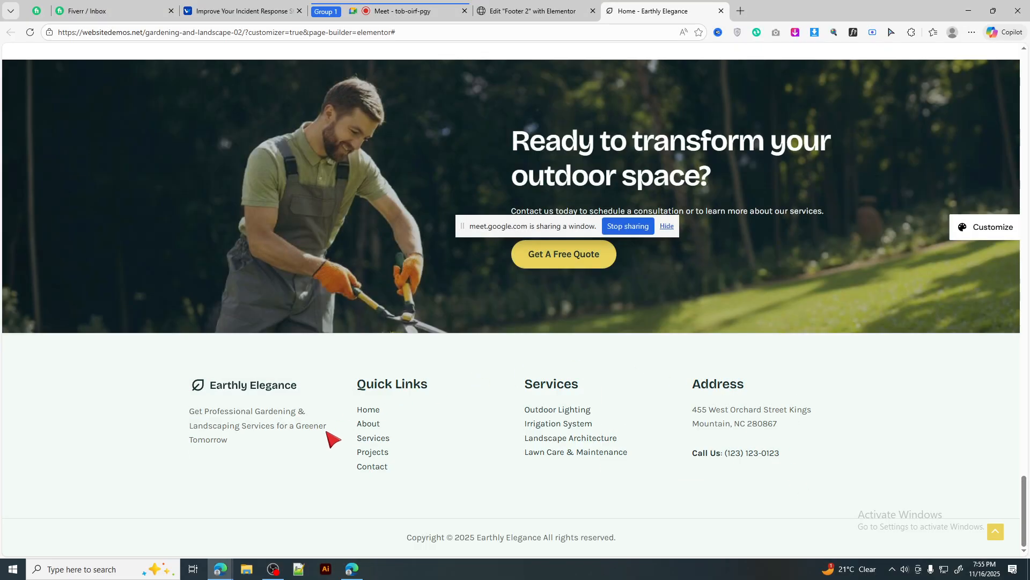
{"action": "triple_click", "coordinate": [229, 388]}
{"action": "left_click", "coordinate": [126, 388]}
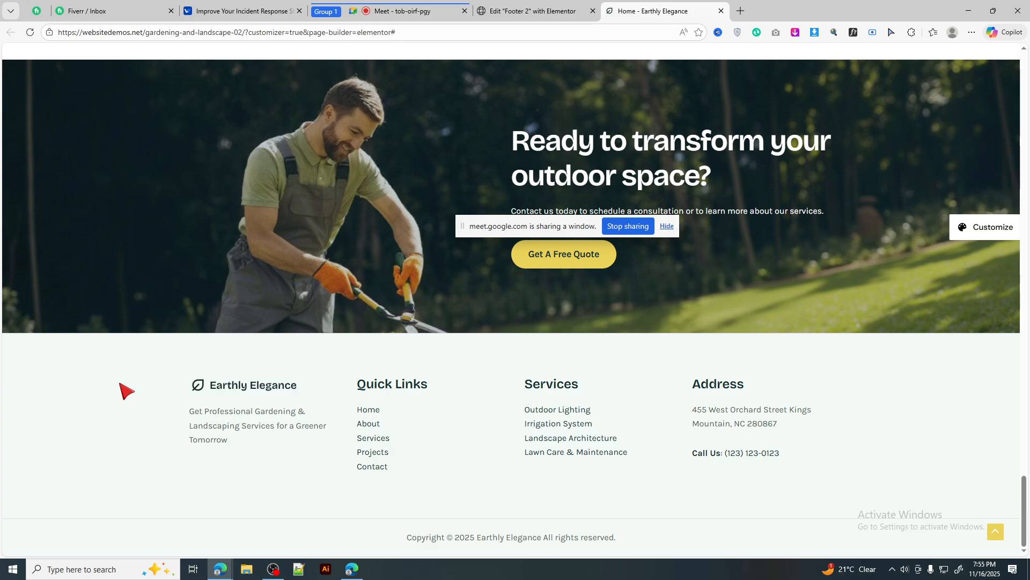
Copy the tagline "Get Professional Gardening & Landscaping Services for a Greener Tomorrow" from the reference site's footer
{"action": "left_click", "coordinate": [542, 11]}
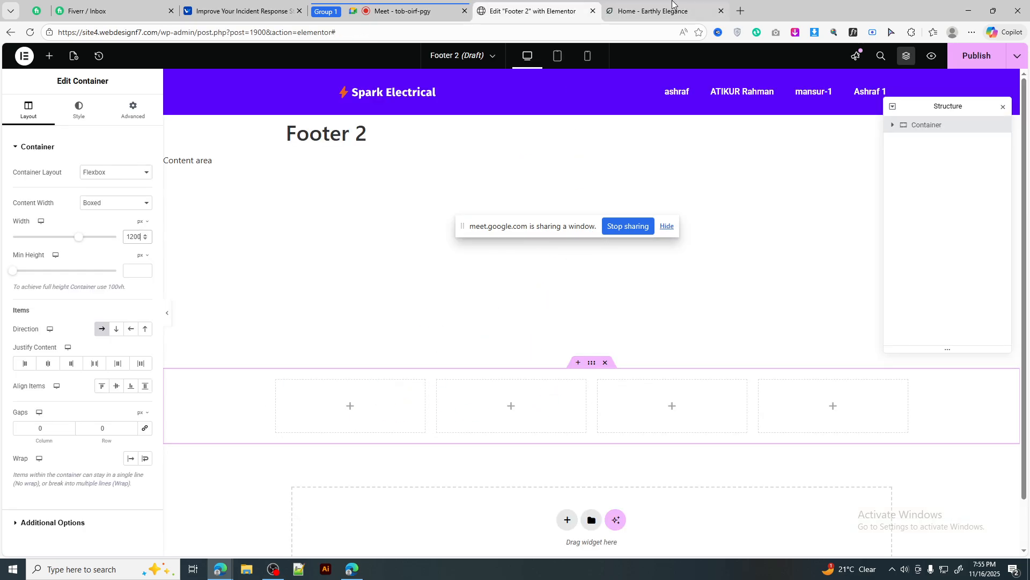
{"action": "left_click", "coordinate": [673, 6]}
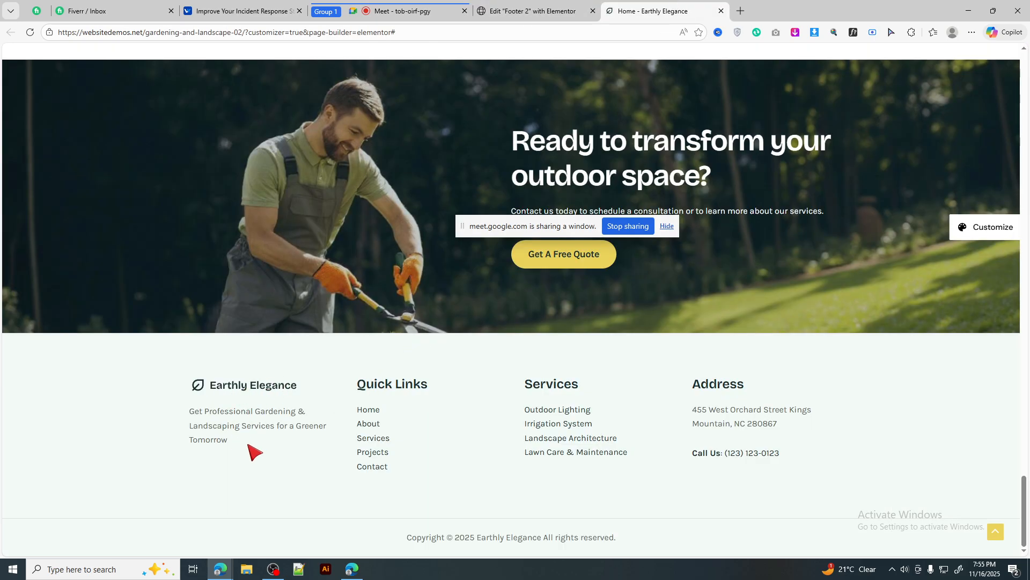
{"action": "left_click_drag", "start_coordinate": [239, 439], "coordinate": [193, 416]}
{"action": "right_click", "coordinate": [193, 416]}
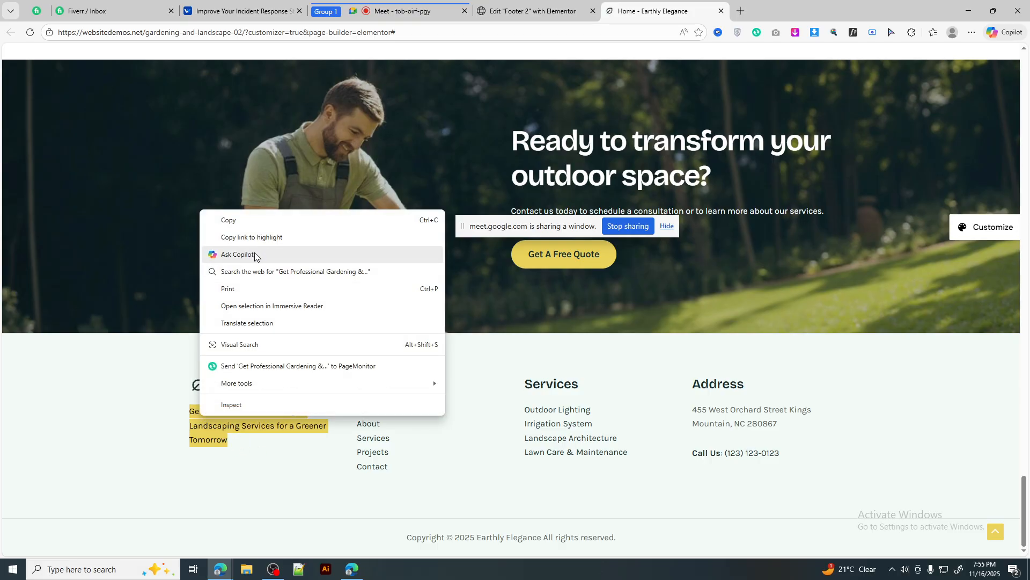
{"action": "left_click", "coordinate": [252, 221]}
Add an Image widget to the first column of Footer 2 and choose Logo-2.svg from the media library
{"action": "key", "text": "ctrl+shift+Tab"}
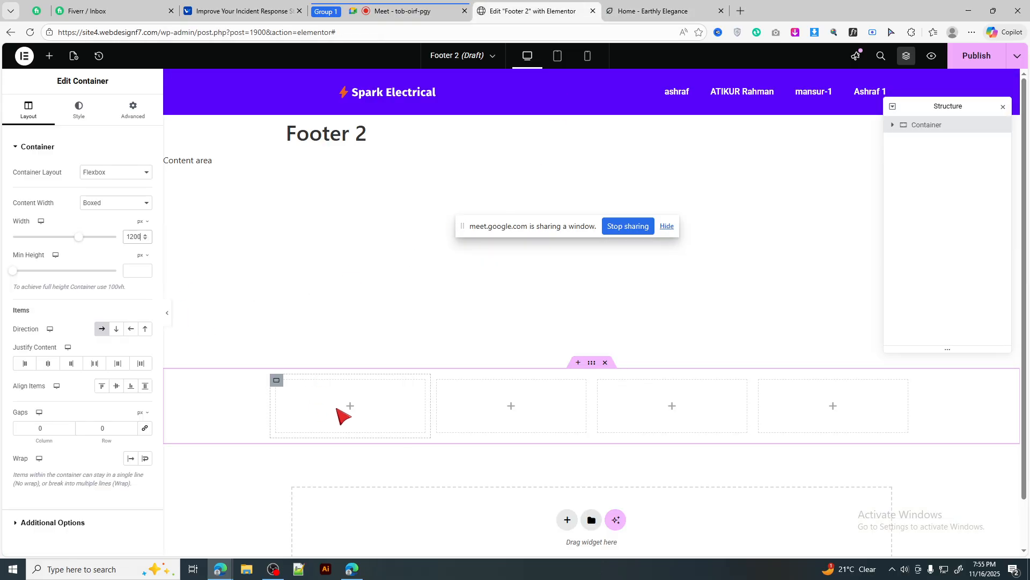
{"action": "left_click", "coordinate": [351, 406]}
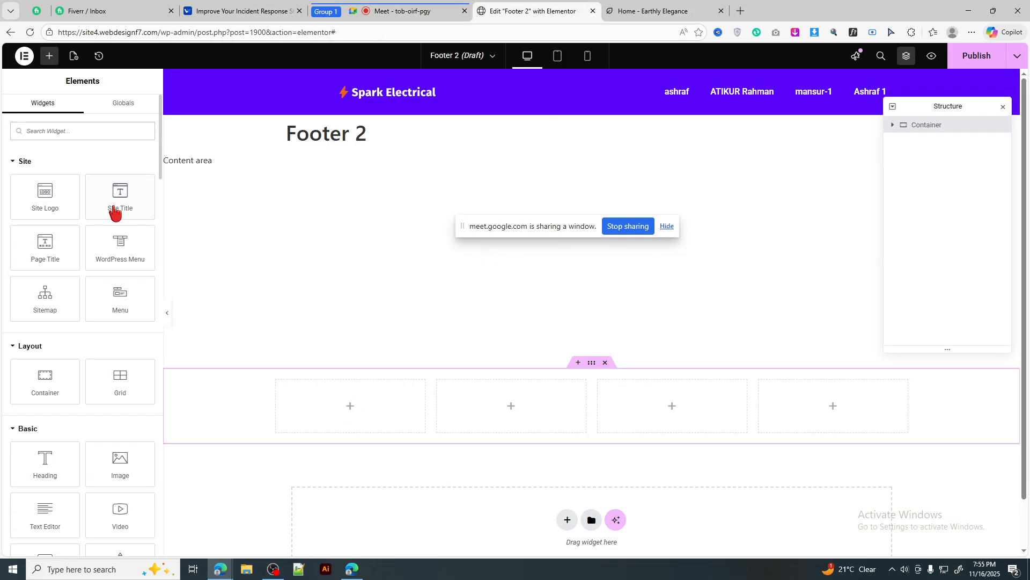
{"action": "left_click_drag", "start_coordinate": [116, 461], "coordinate": [348, 412]}
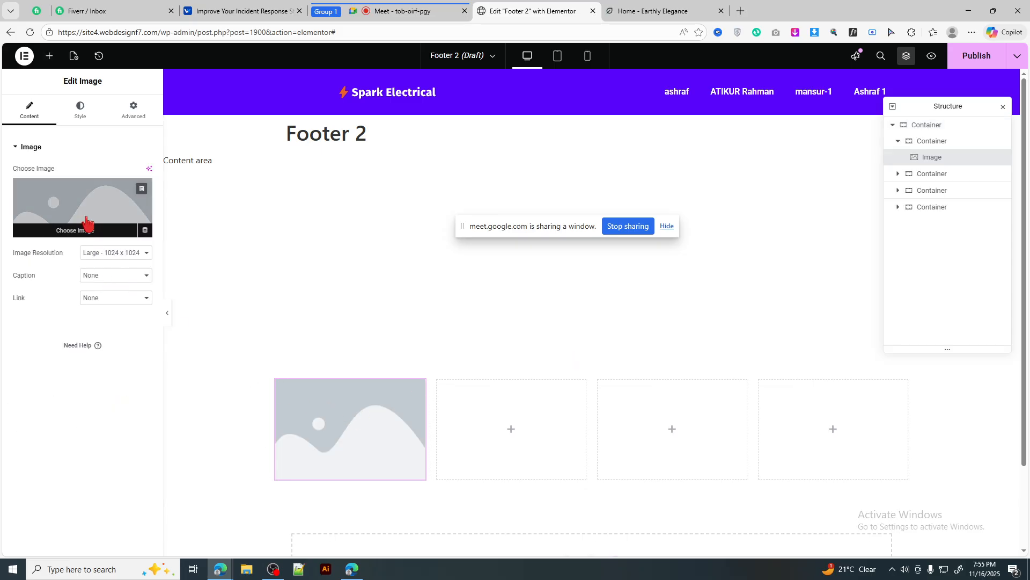
{"action": "left_click", "coordinate": [121, 214]}
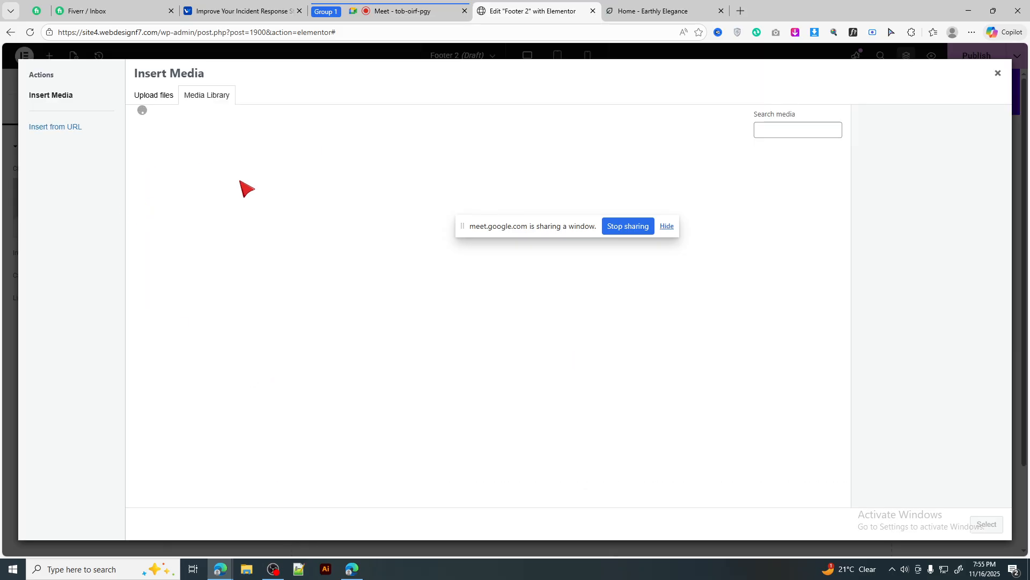
{"action": "left_click", "coordinate": [338, 196]}
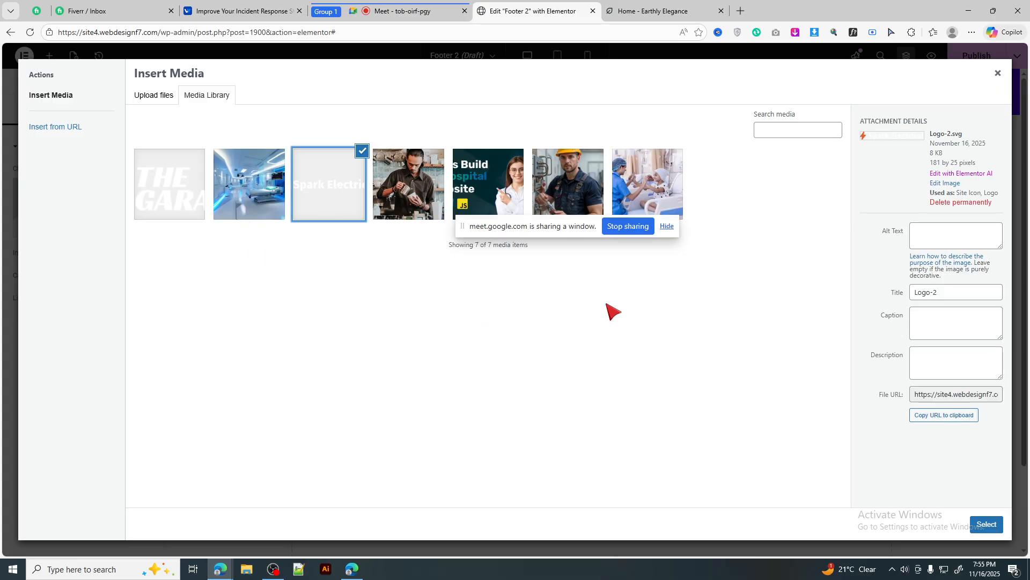
{"action": "left_click", "coordinate": [987, 524]}
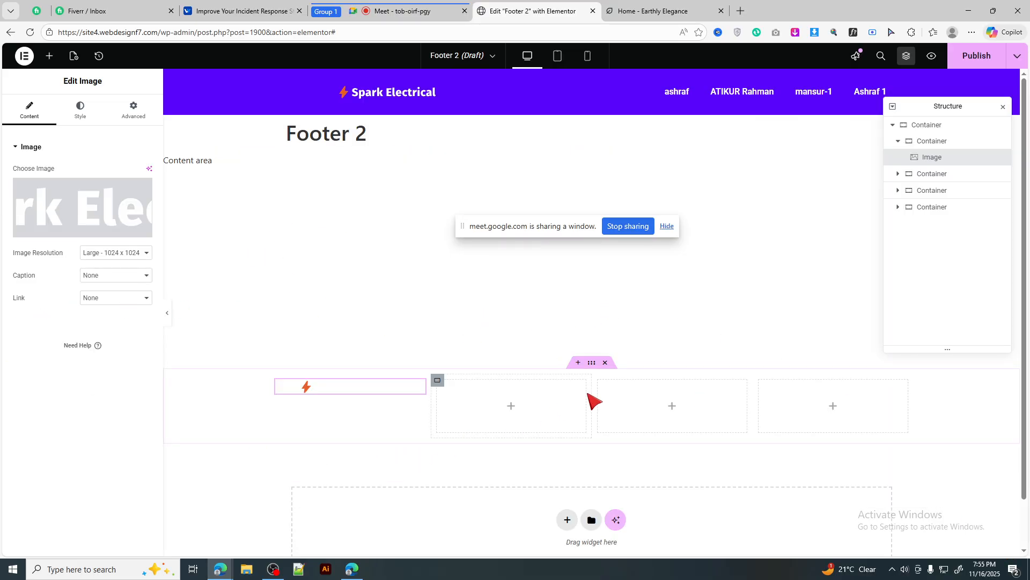
Give the parent footer container a solid black background, #000000
{"action": "left_click", "coordinate": [591, 362]}
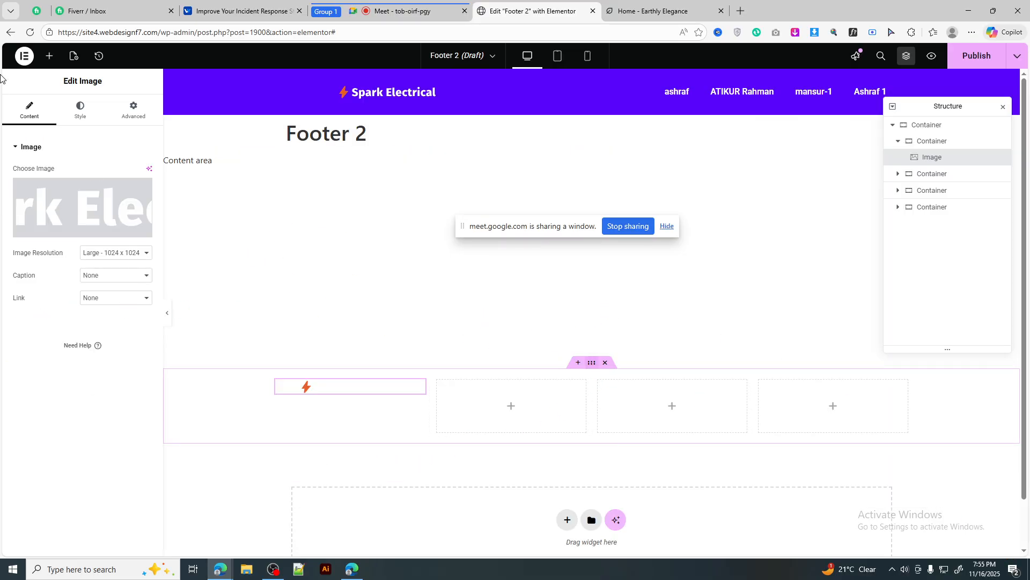
{"action": "left_click", "coordinate": [79, 110]}
{"action": "left_click", "coordinate": [102, 195]}
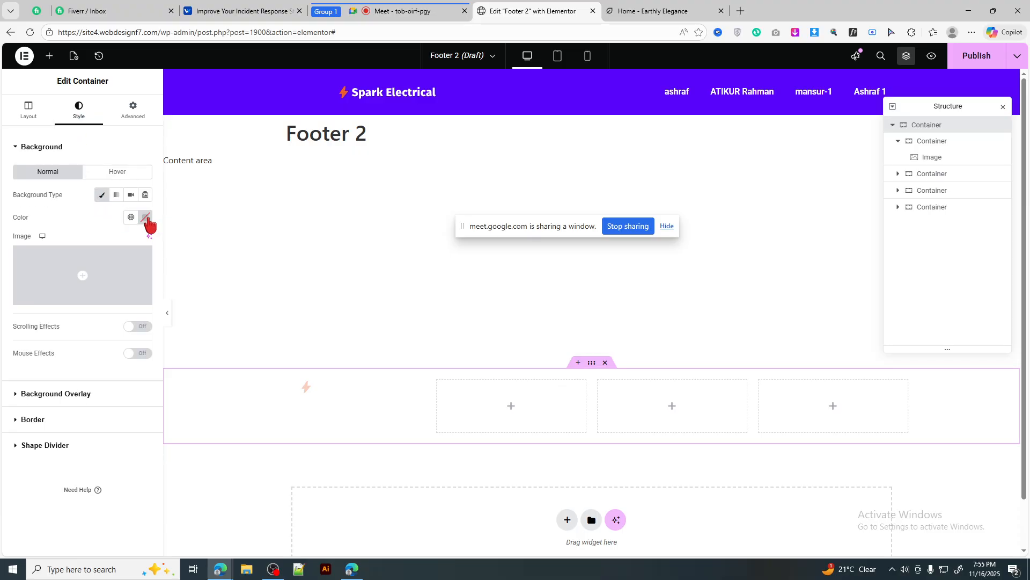
{"action": "left_click", "coordinate": [145, 217]}
{"action": "left_click_drag", "start_coordinate": [120, 337], "coordinate": [85, 342]}
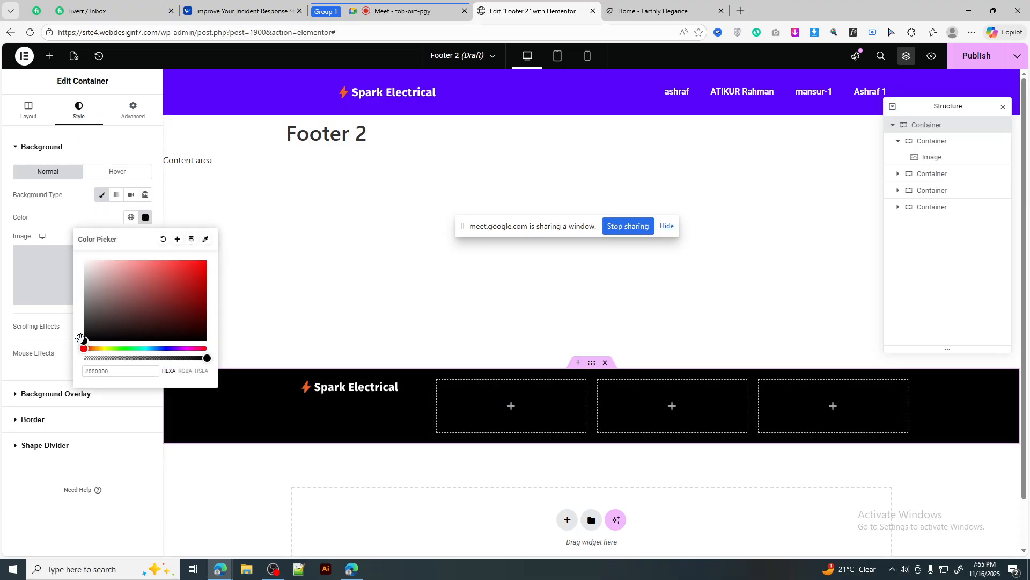
{"action": "left_click", "coordinate": [146, 217]}
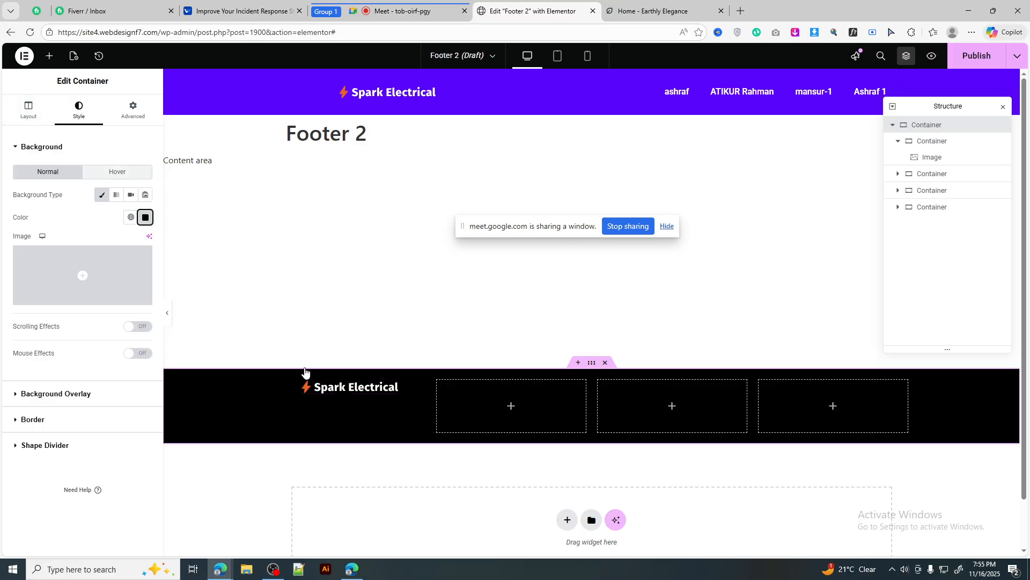
Align the Spark Electrical logo image to the left of its column
{"action": "left_click", "coordinate": [322, 386]}
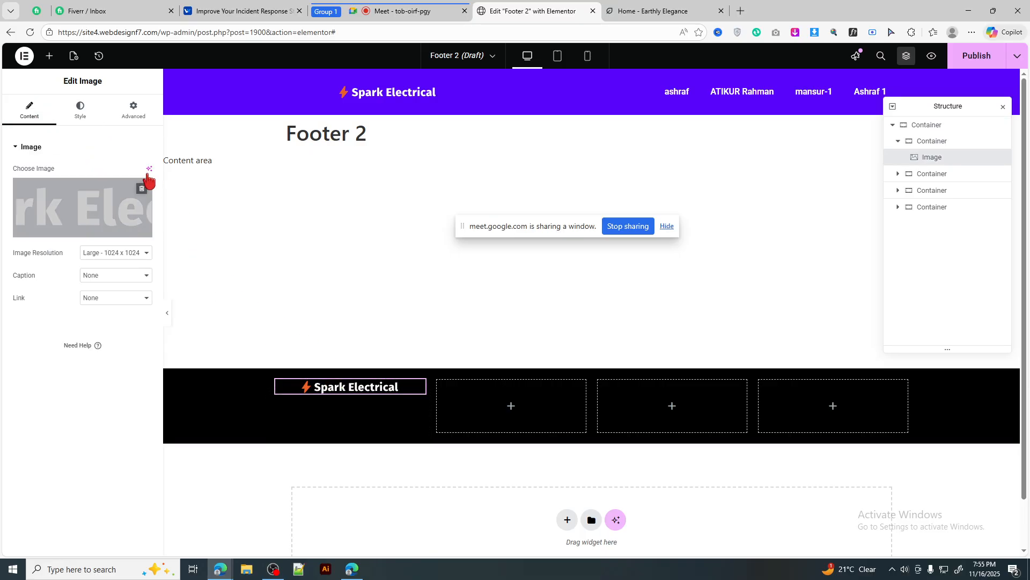
{"action": "left_click", "coordinate": [74, 124]}
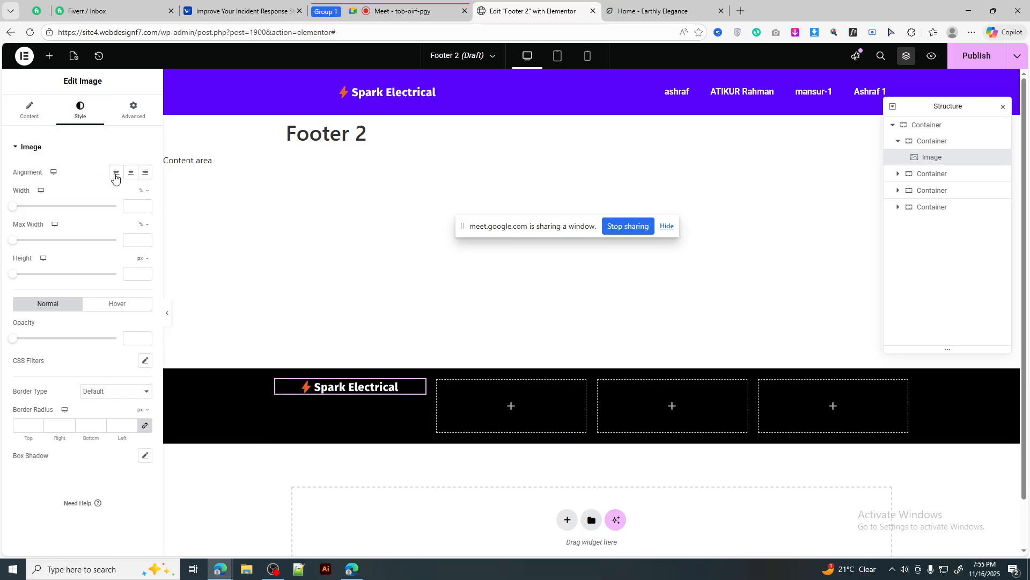
{"action": "left_click", "coordinate": [114, 175]}
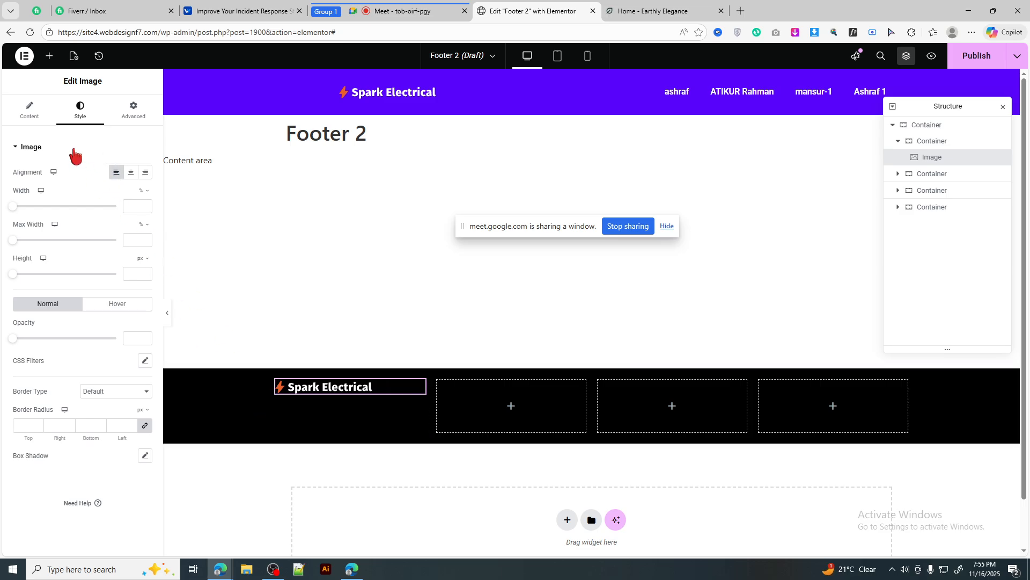
Add a Text Editor widget below the logo and replace its placeholder content with the copied gardening tagline
{"action": "left_click", "coordinate": [49, 56]}
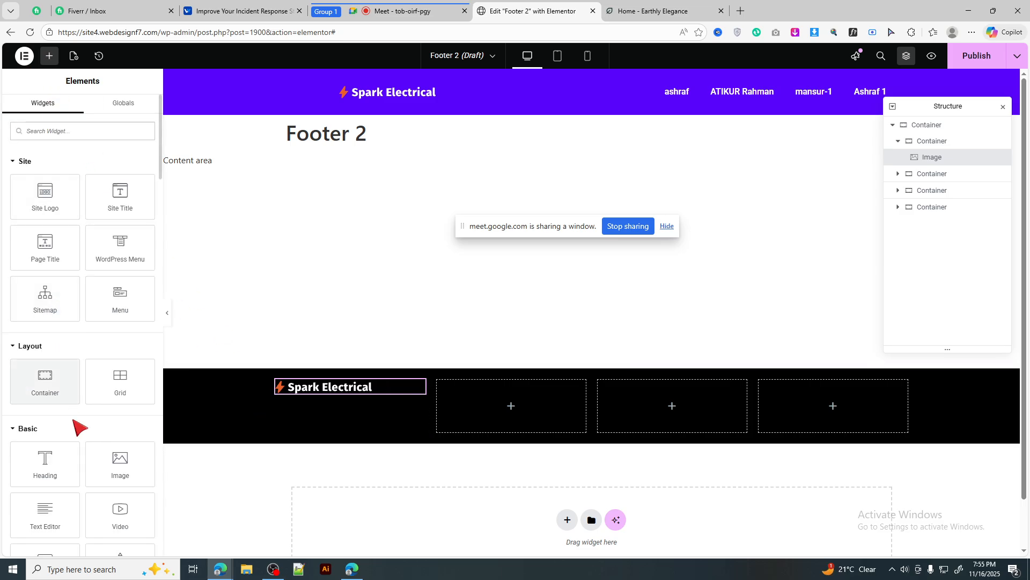
{"action": "left_click_drag", "start_coordinate": [46, 510], "coordinate": [311, 394]}
{"action": "left_click", "coordinate": [126, 185]}
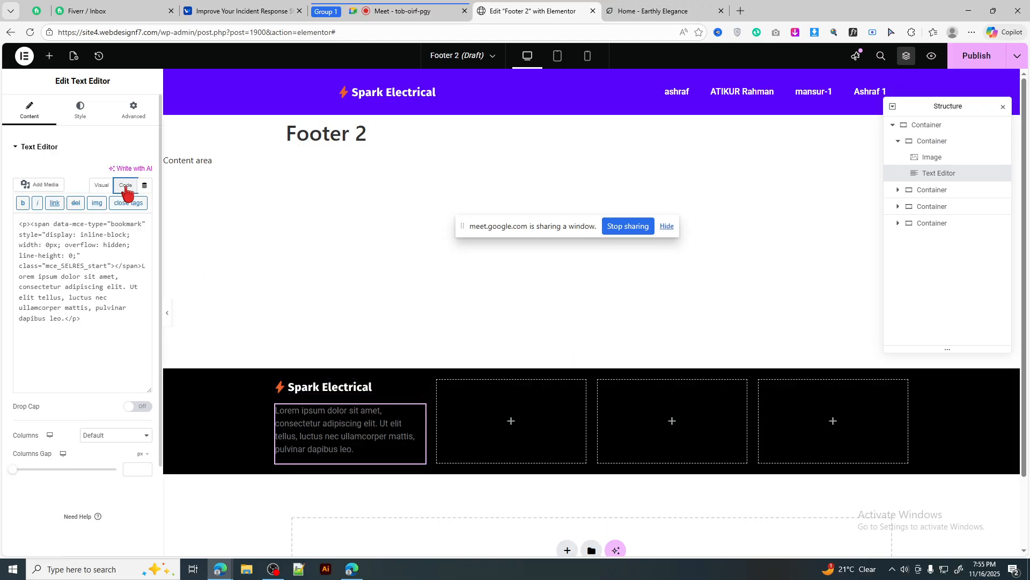
{"action": "left_click", "coordinate": [96, 321]}
{"action": "key", "text": "ctrl+a"}
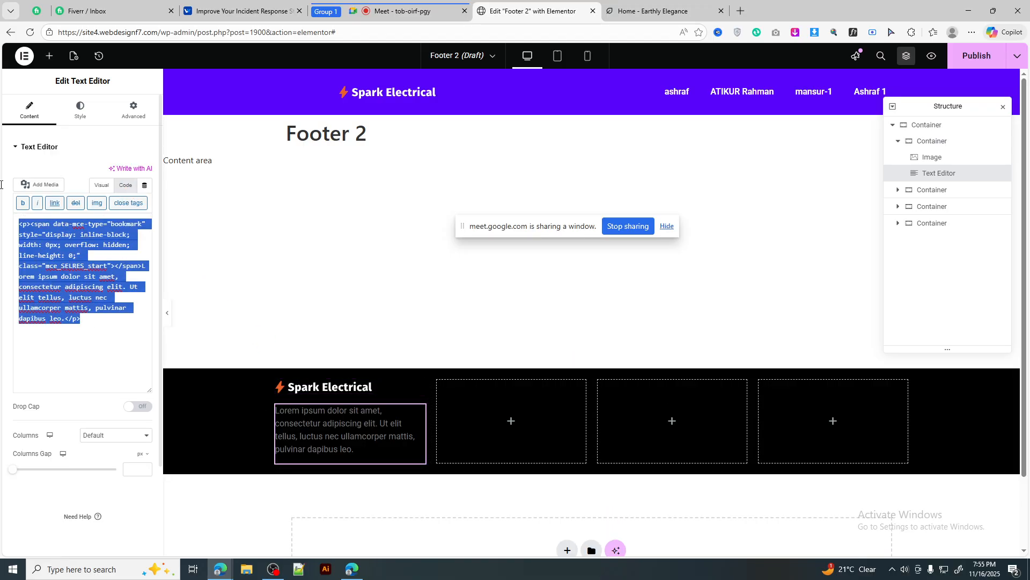
{"action": "key", "text": "ctrl+v"}
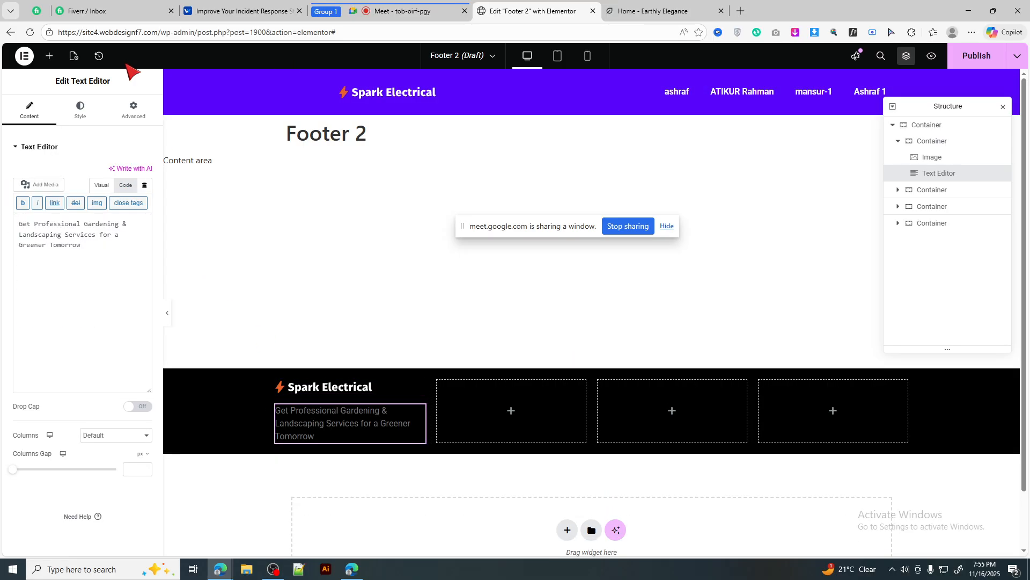
Set the tagline's text color to white, #FFFFFF
{"action": "left_click", "coordinate": [80, 107]}
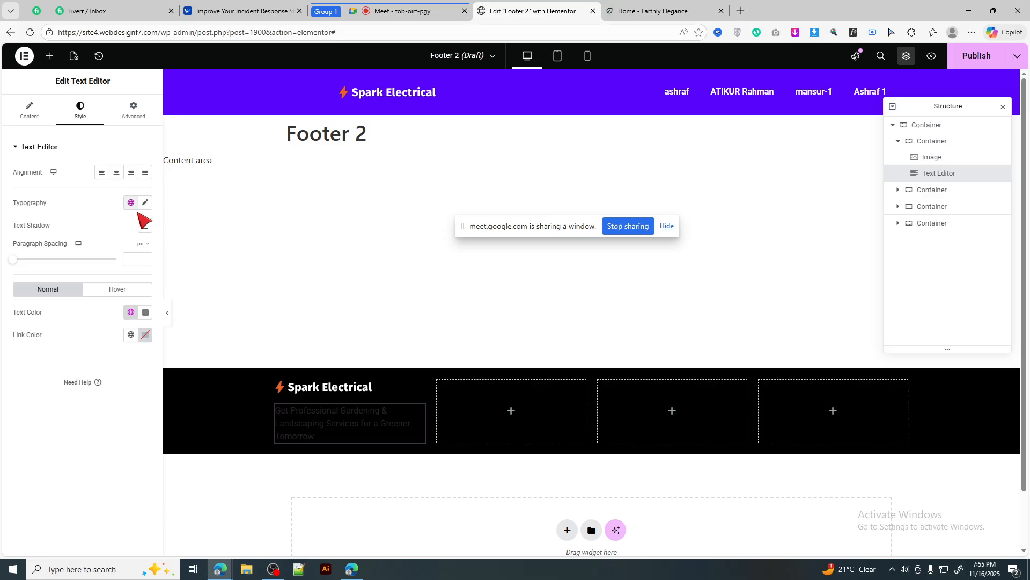
{"action": "left_click", "coordinate": [144, 312]}
{"action": "left_click_drag", "start_coordinate": [98, 370], "coordinate": [81, 354]}
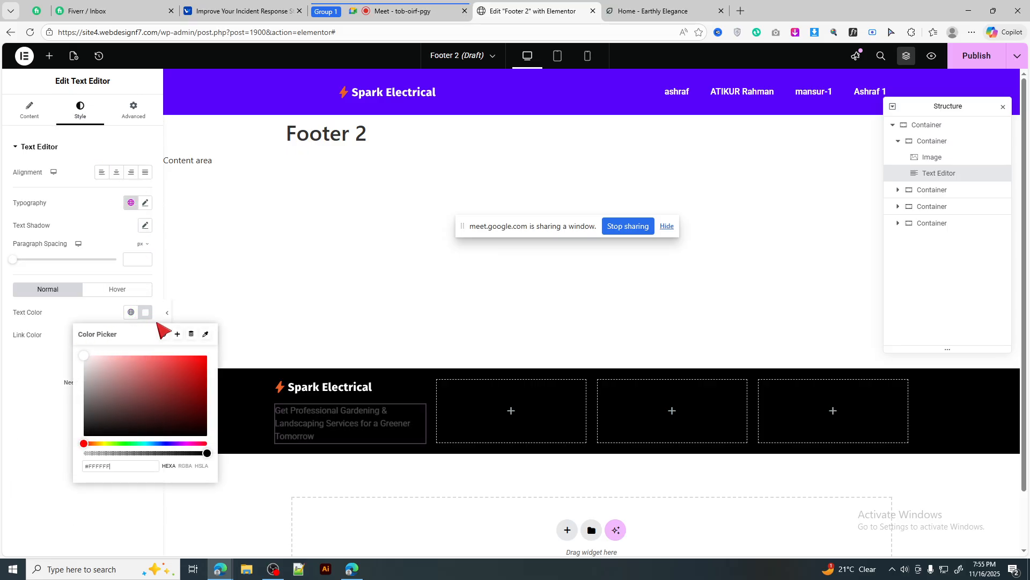
Set the tagline's typography to the Poppins font family at a size of 15 px
{"action": "left_click", "coordinate": [150, 272]}
{"action": "left_click", "coordinate": [145, 203]}
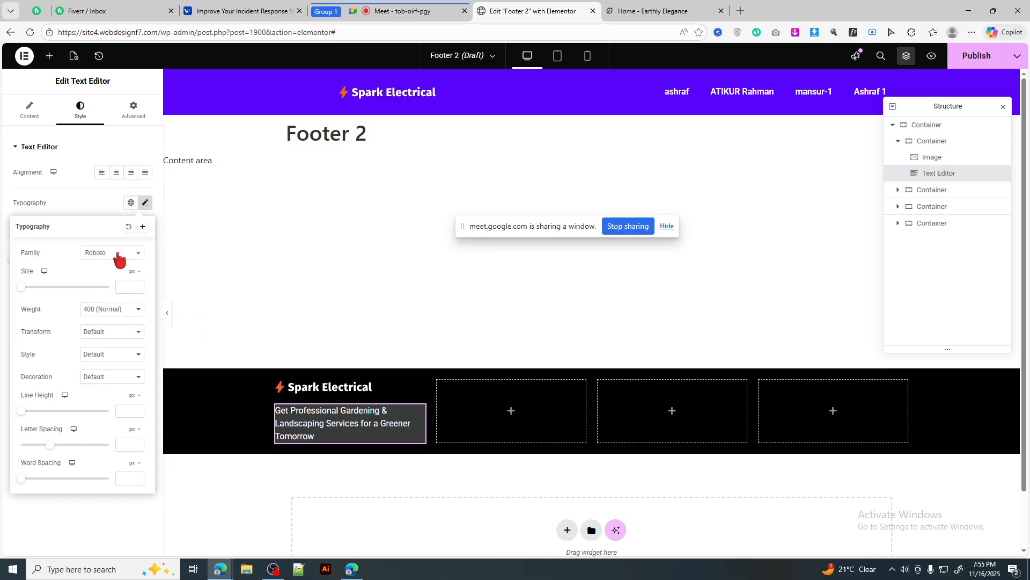
{"action": "left_click", "coordinate": [117, 252]}
{"action": "type", "text": "popp"}
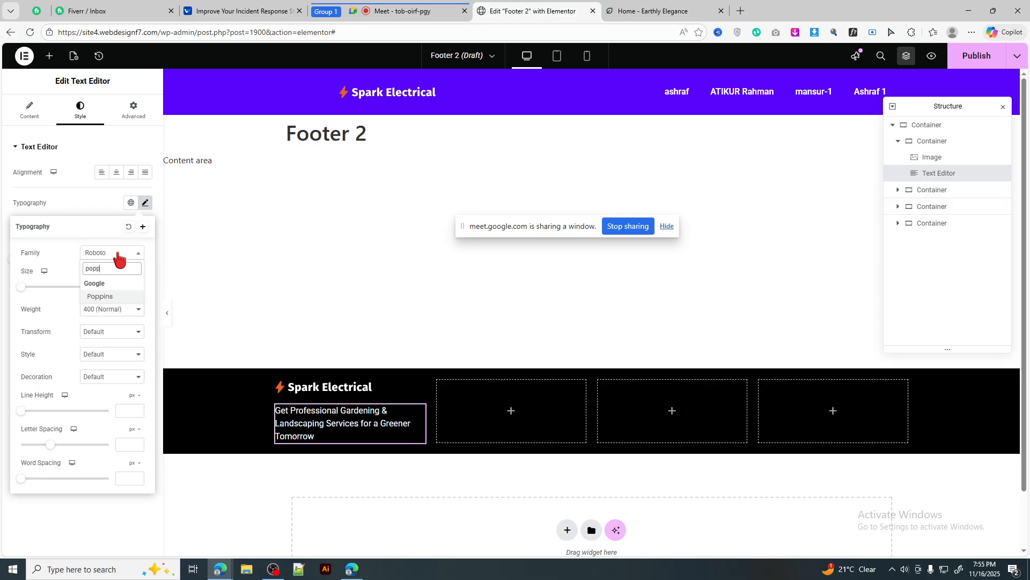
{"action": "left_click", "coordinate": [107, 297]}
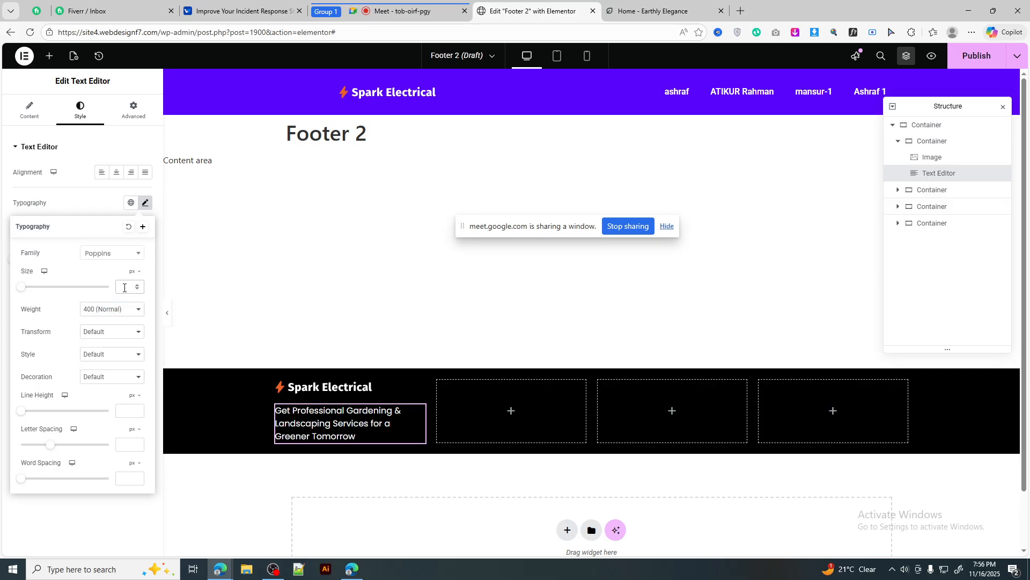
{"action": "left_click", "coordinate": [125, 288]}
{"action": "type", "text": "14"}
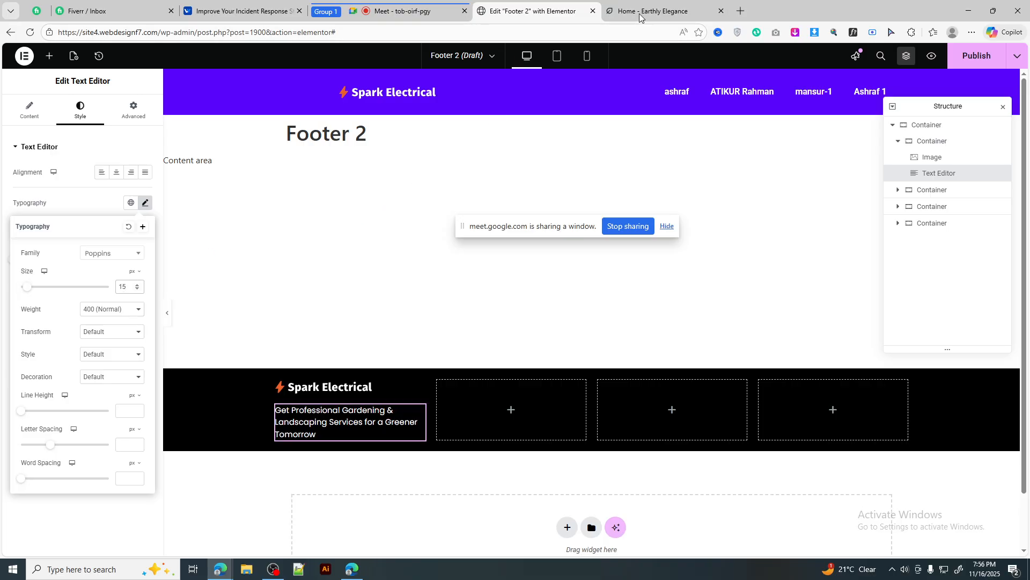
Copy the "Quick Links" heading text from the Earthly Elegance reference footer and return to the footer template
{"action": "left_click", "coordinate": [660, 11]}
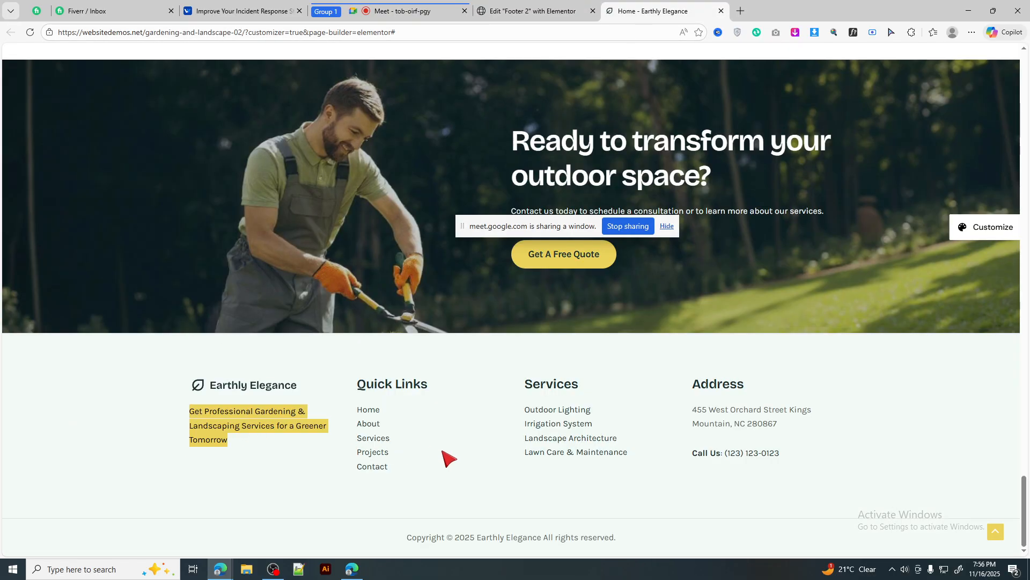
{"action": "left_click", "coordinate": [454, 463]}
{"action": "left_click_drag", "start_coordinate": [429, 385], "coordinate": [355, 388]}
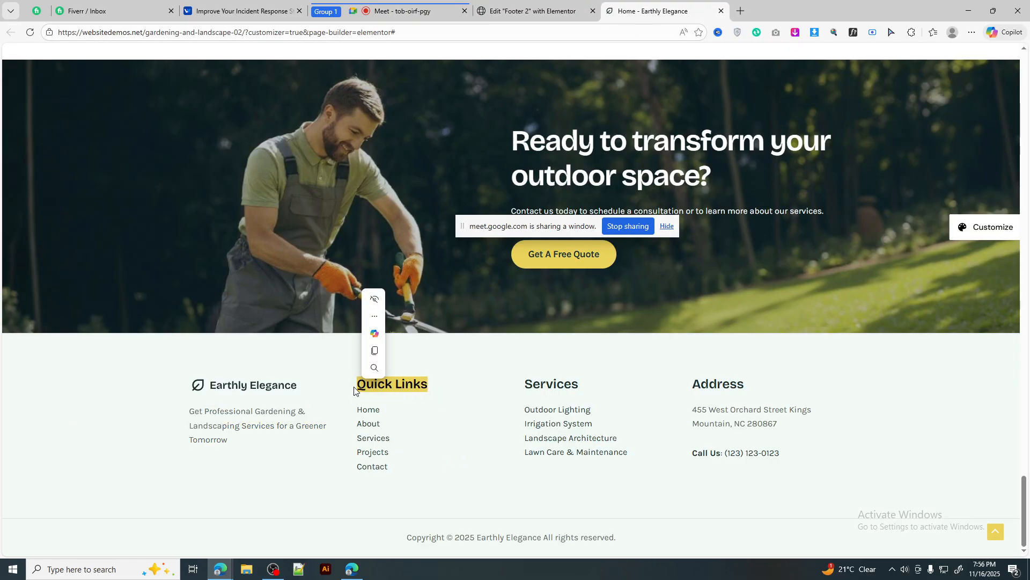
{"action": "left_click", "coordinate": [569, 12]}
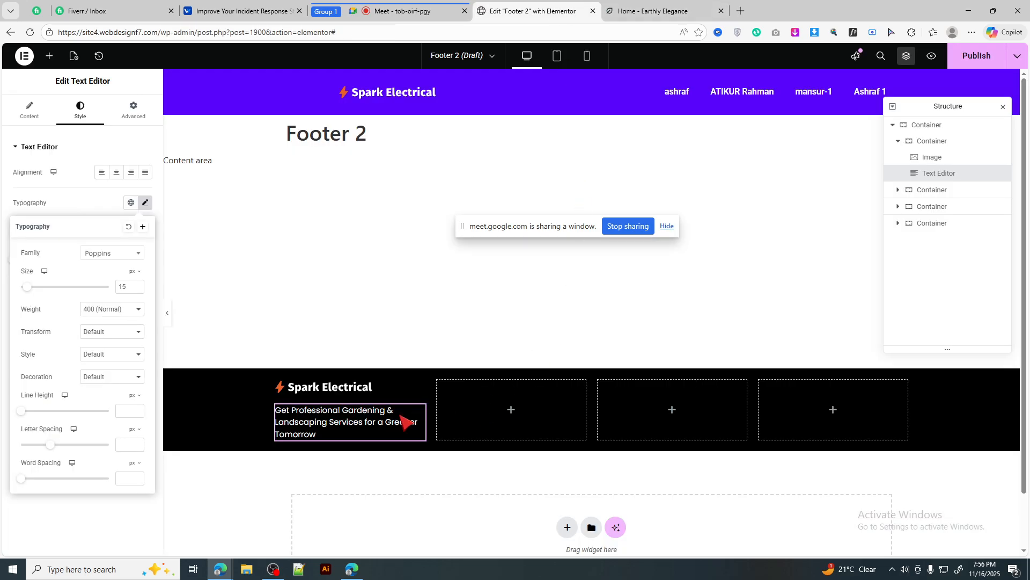
Add a Heading widget to the second footer column, title it "Quick Links" and set its HTML tag to H4
{"action": "left_click", "coordinate": [50, 57]}
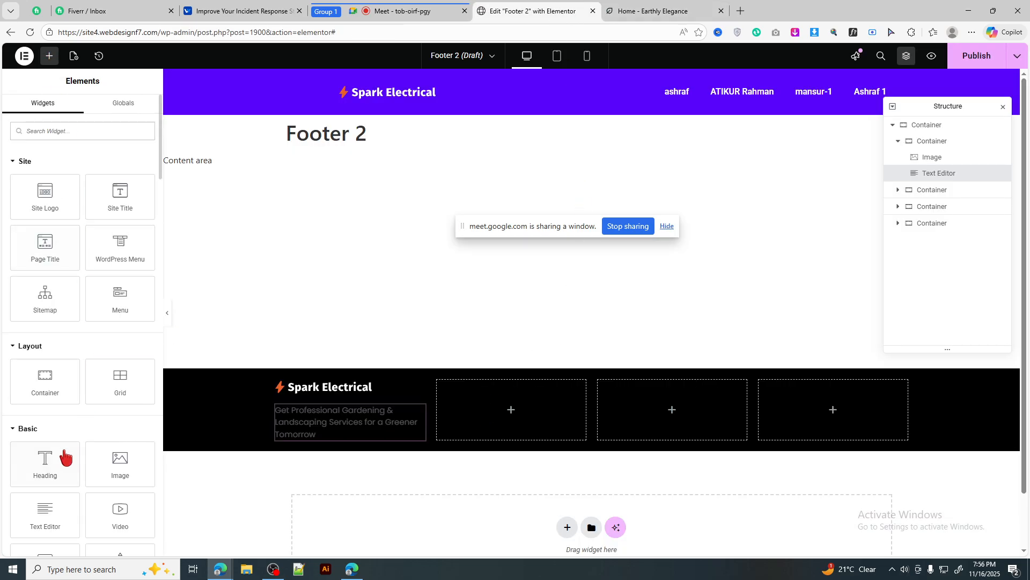
{"action": "left_click_drag", "start_coordinate": [47, 460], "coordinate": [490, 415]}
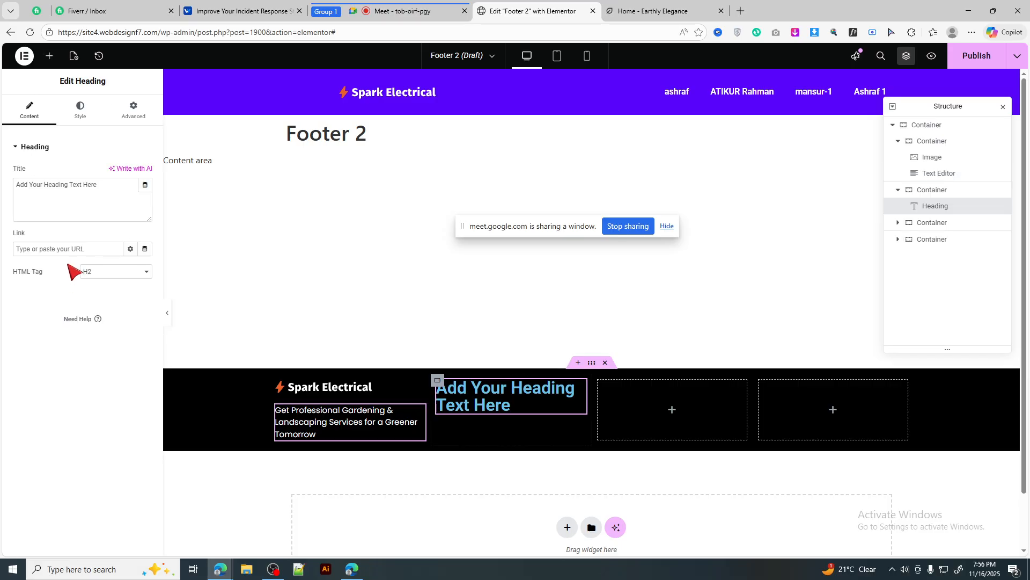
{"action": "triple_click", "coordinate": [101, 184]}
{"action": "type", "text": "Quick Links"}
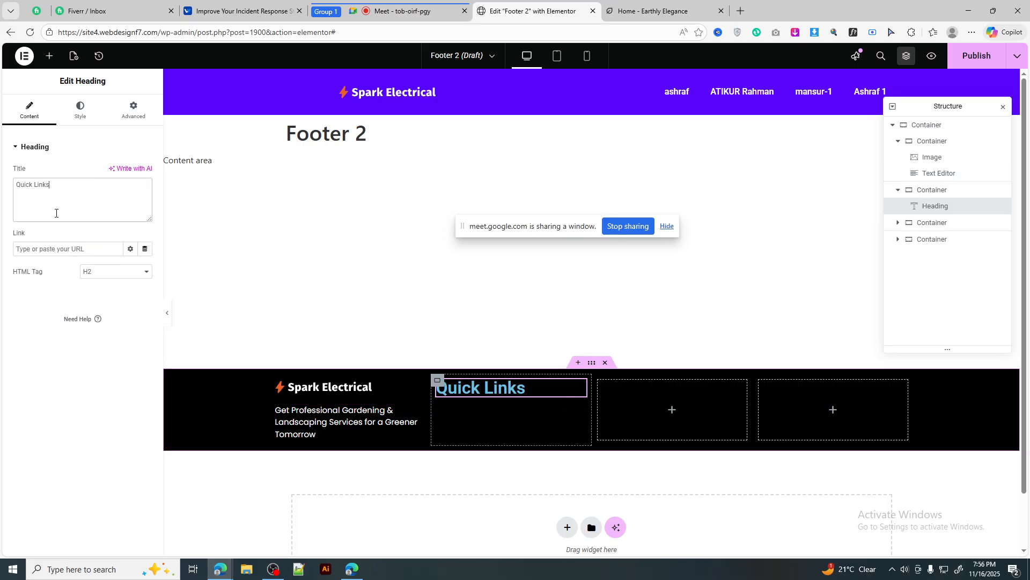
{"action": "left_click", "coordinate": [110, 273]}
{"action": "left_click", "coordinate": [101, 331]}
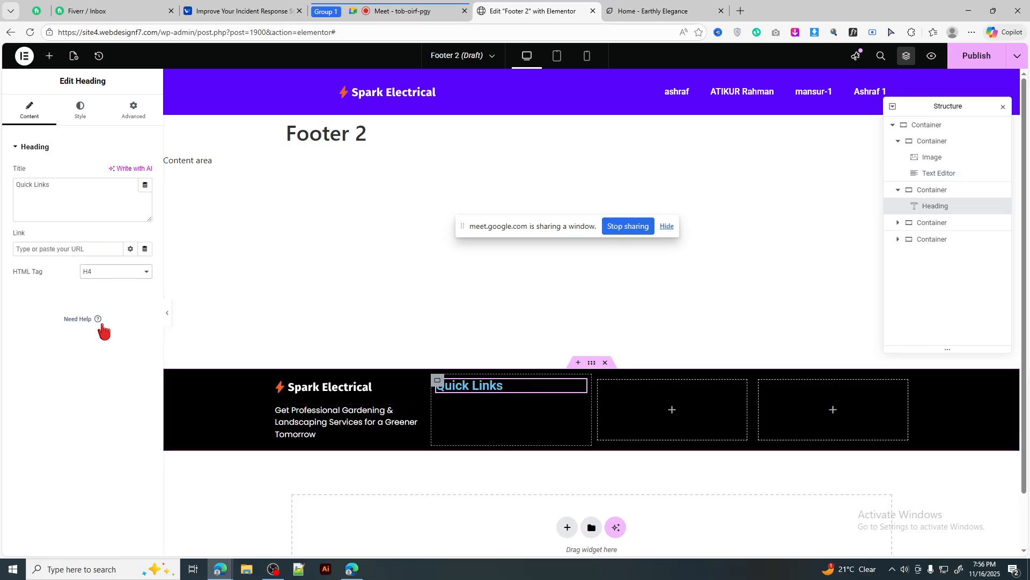
Set the Quick Links heading's text color to white and its font family to Titillium Web
{"action": "left_click", "coordinate": [80, 108]}
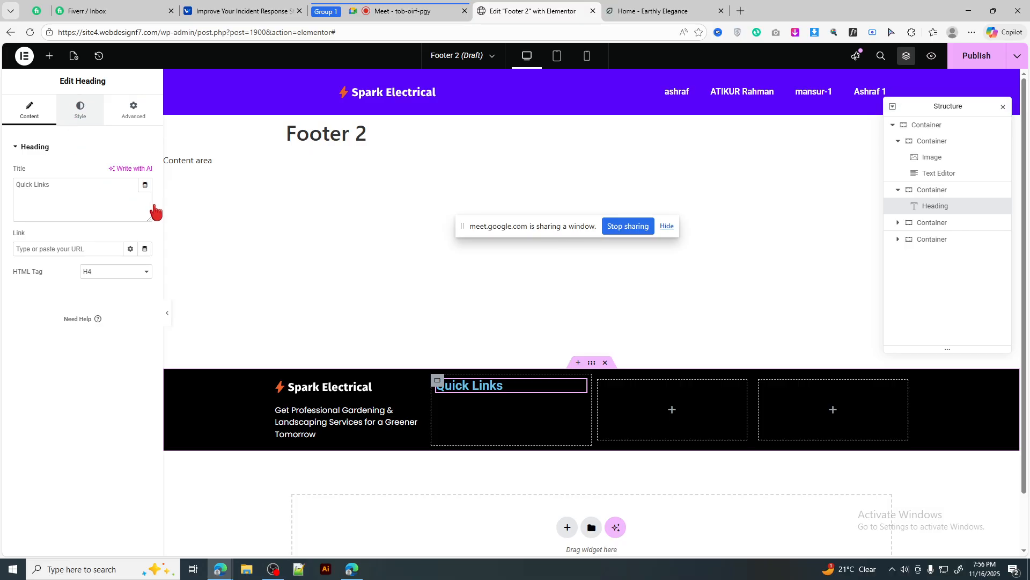
{"action": "left_click", "coordinate": [145, 323]}
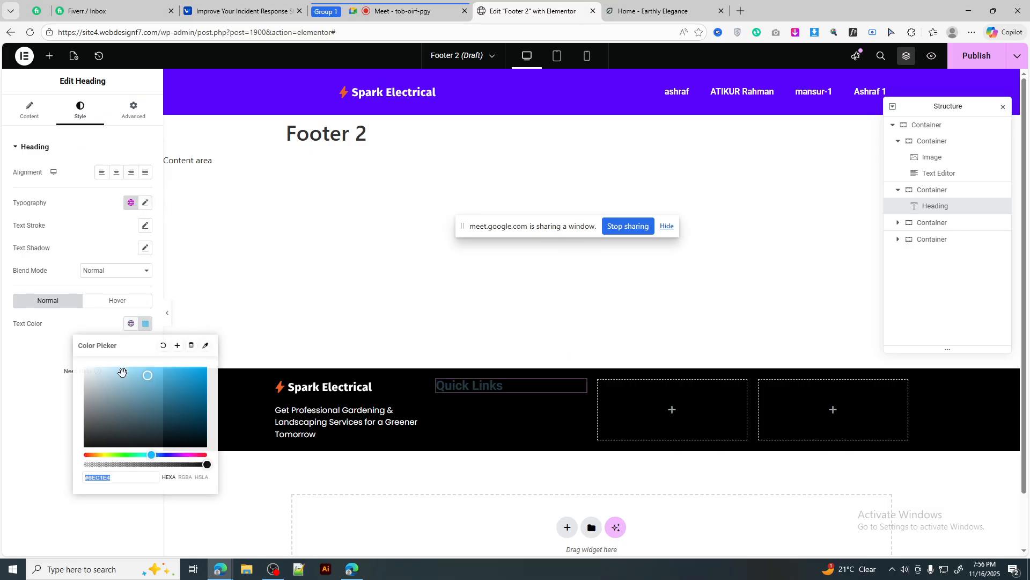
{"action": "left_click", "coordinate": [145, 202]}
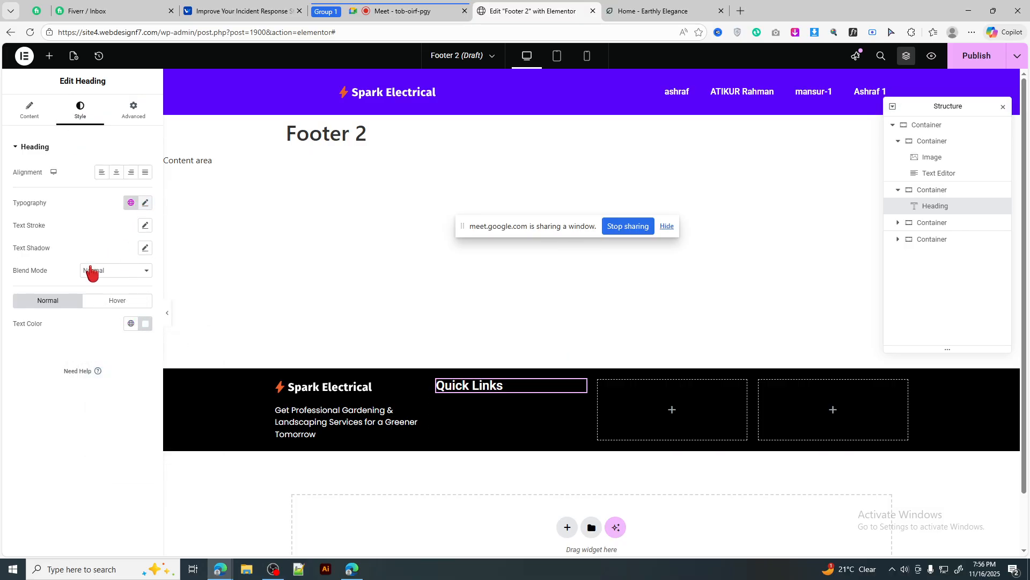
{"action": "left_click", "coordinate": [100, 255]}
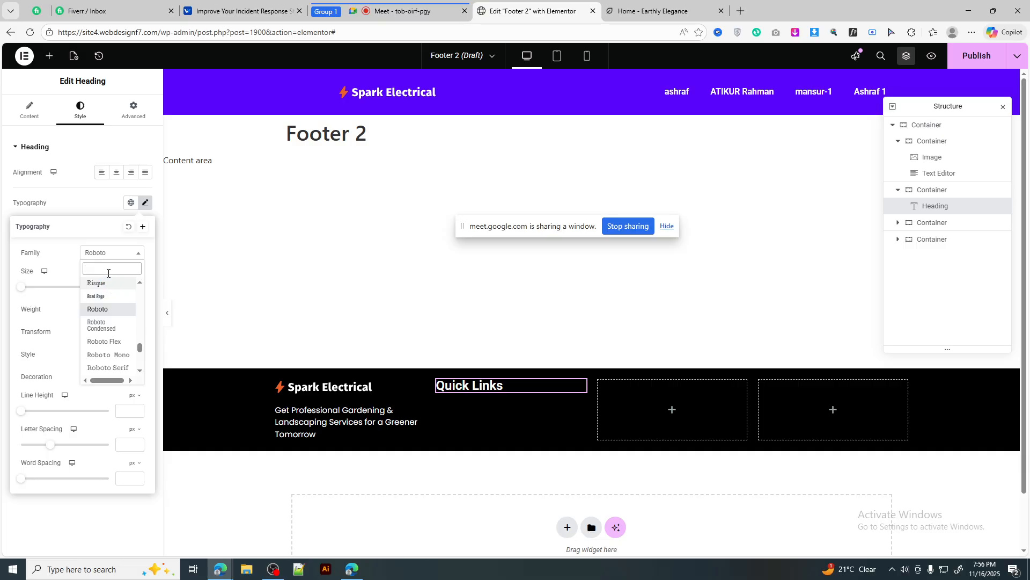
{"action": "type", "text": "titi"}
{"action": "key", "text": "Return"}
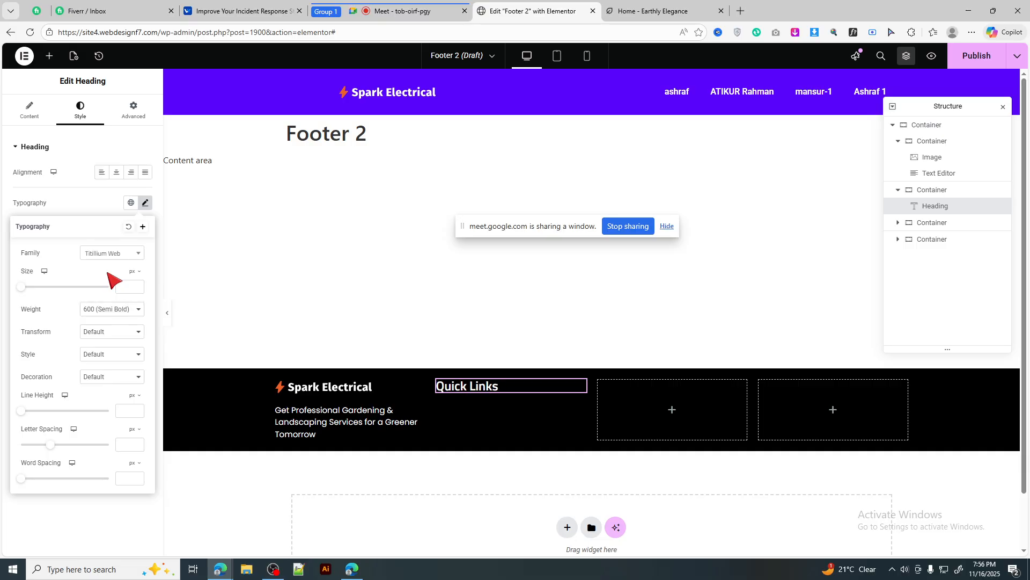
{"action": "left_click", "coordinate": [145, 204]}
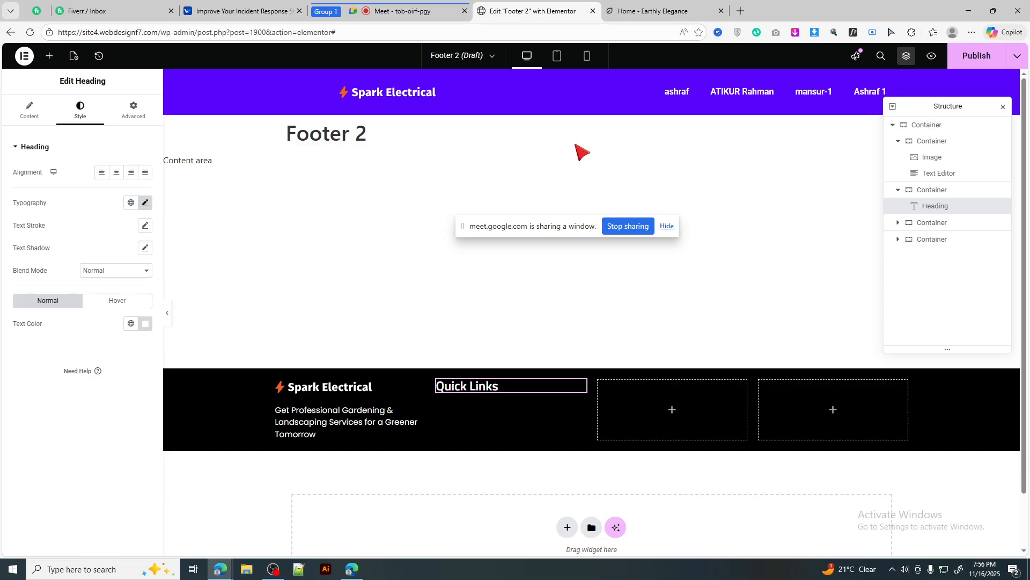
{"action": "left_click", "coordinate": [612, 15]}
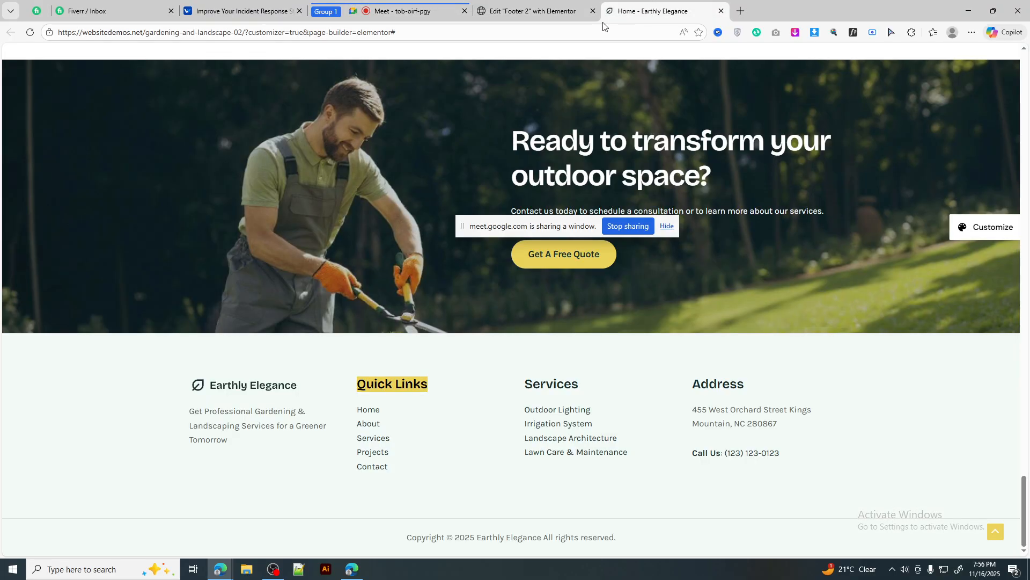
{"action": "left_click", "coordinate": [63, 412]}
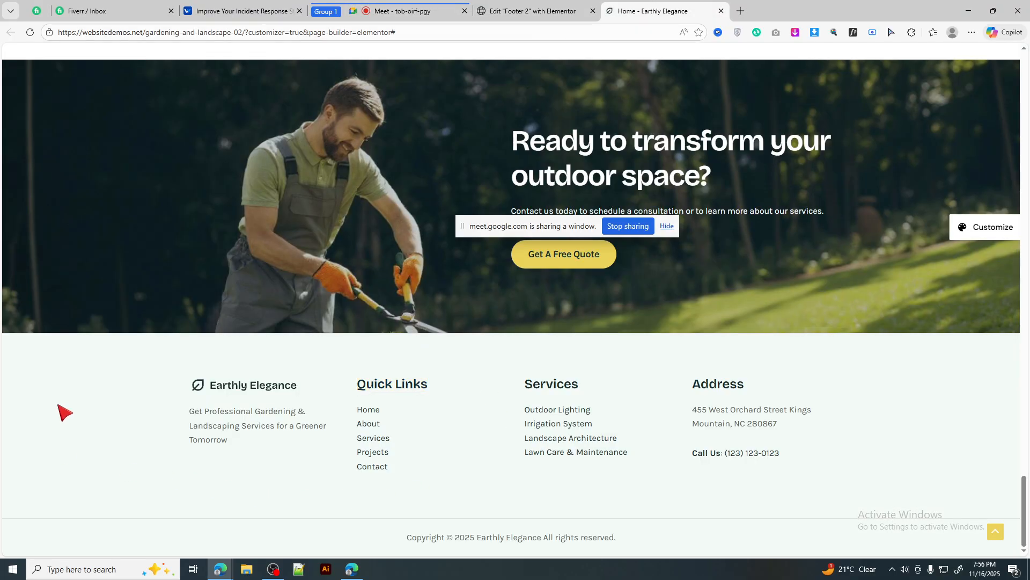
{"action": "left_click", "coordinate": [539, 12]}
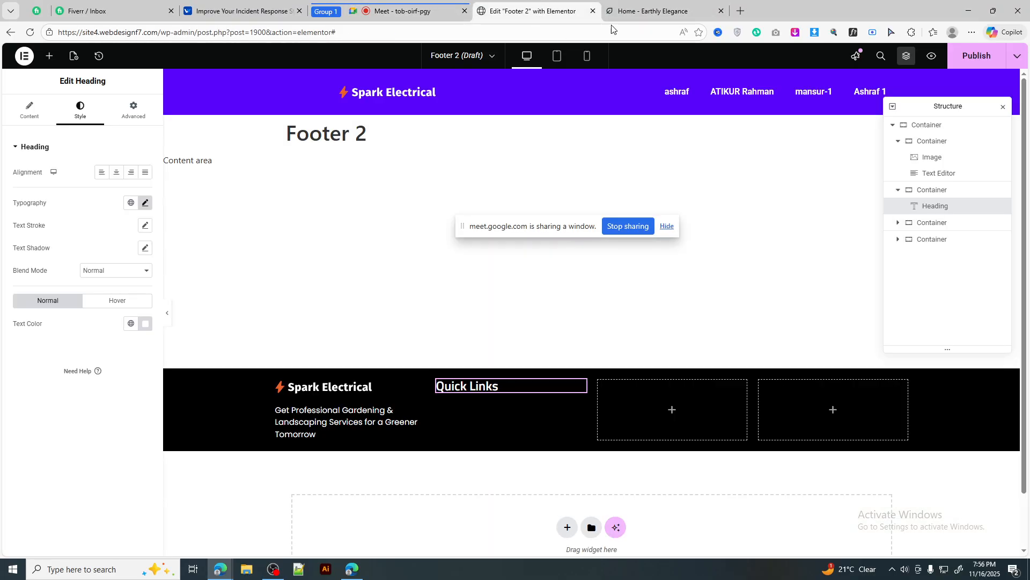
{"action": "left_click", "coordinate": [638, 10]}
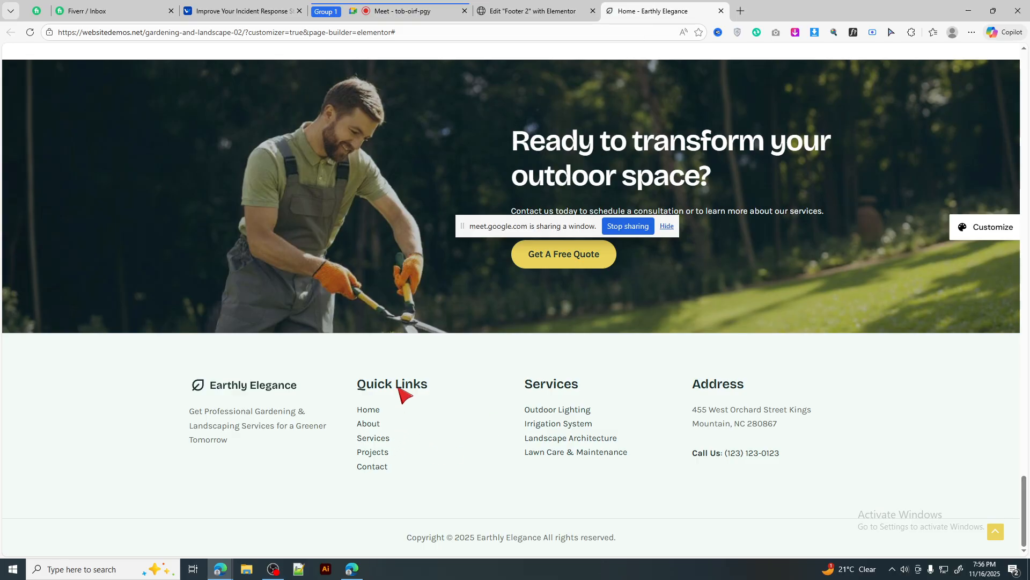
{"action": "key", "text": "Print"}
{"action": "left_click_drag", "start_coordinate": [385, 374], "coordinate": [483, 442]}
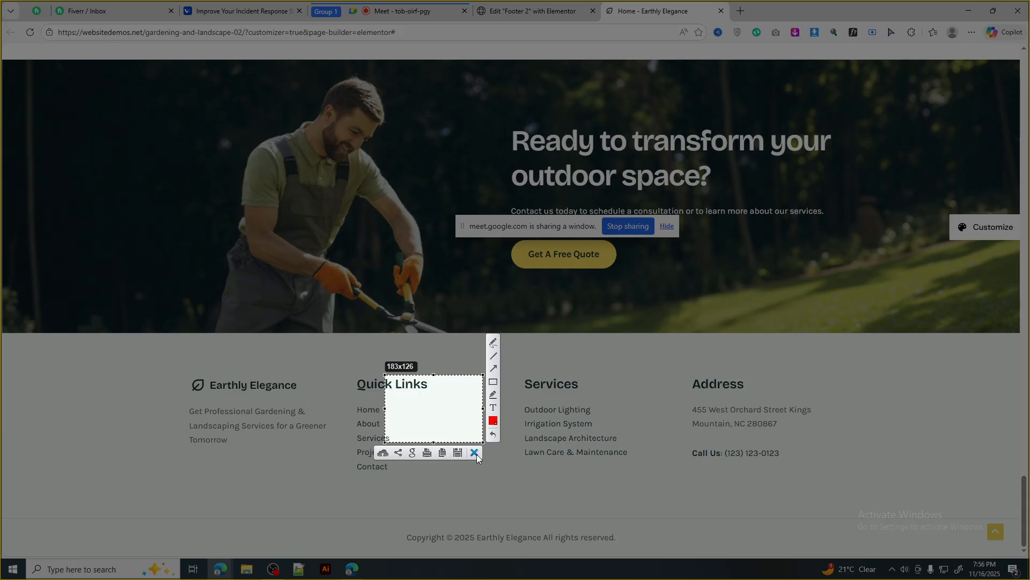
{"action": "left_click", "coordinate": [475, 453]}
Inspect the reference footer's Quick Links heading with the browser's element inspector to check its heading tag and font
{"action": "key", "text": "ctrl+shift+c"}
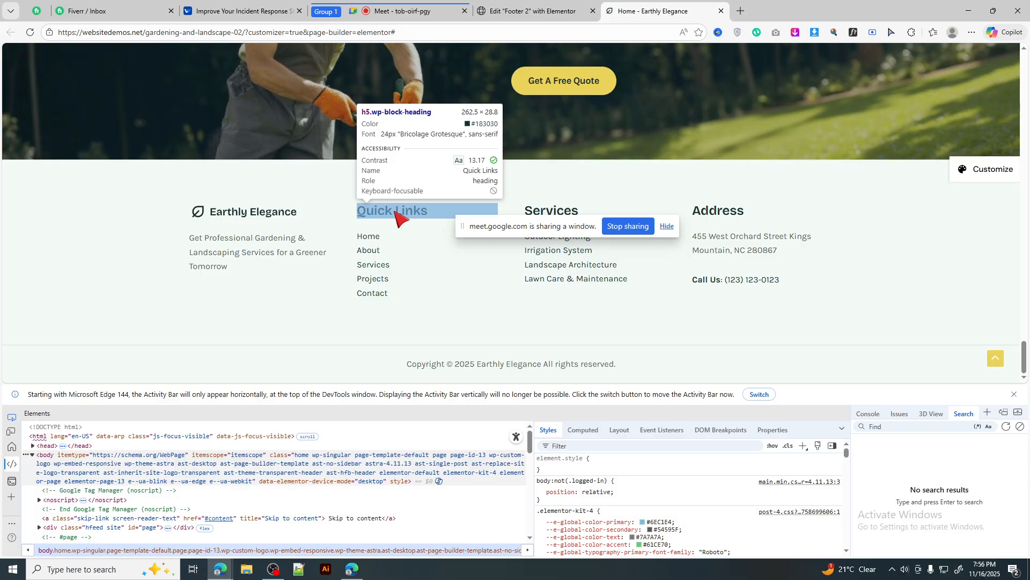
{"action": "left_click", "coordinate": [1011, 396]}
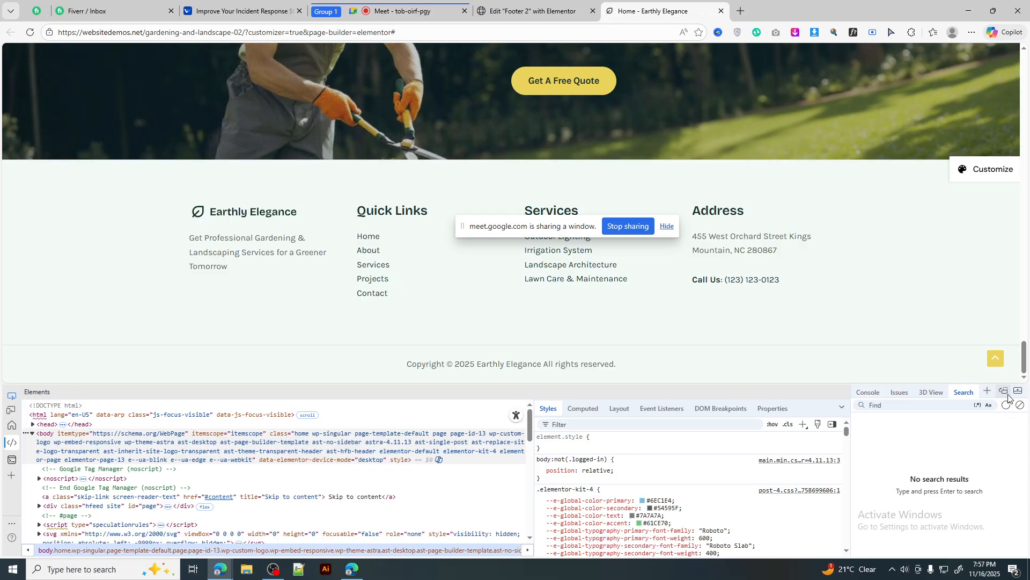
{"action": "left_click", "coordinate": [1004, 391]}
{"action": "left_click", "coordinate": [1022, 393]}
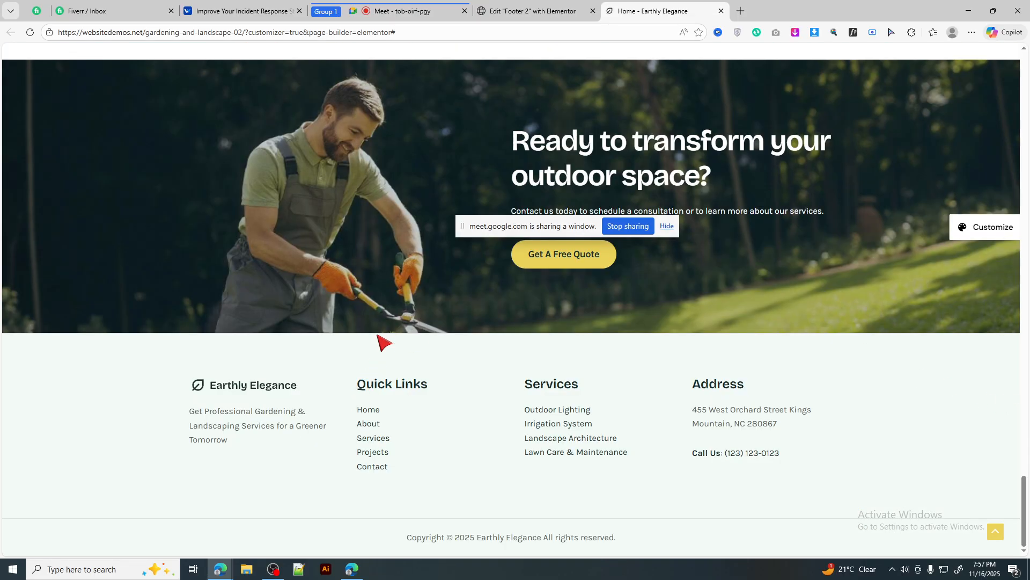
{"action": "left_click", "coordinate": [550, 6]}
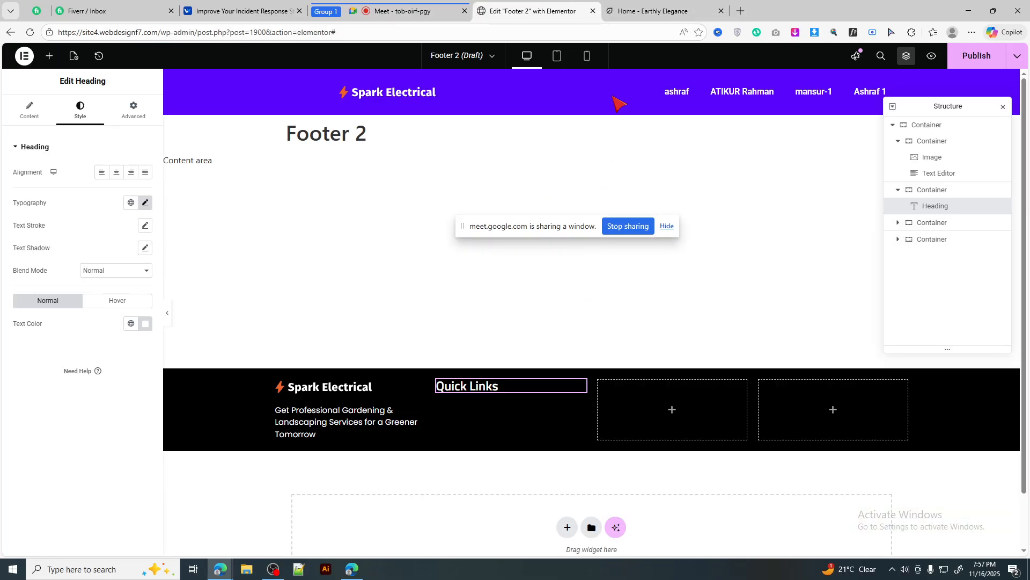
Switch to the Earthly Elegance reference page and examine the section headings from the hero through the services to the Why Us section
{"action": "left_click", "coordinate": [632, 4]}
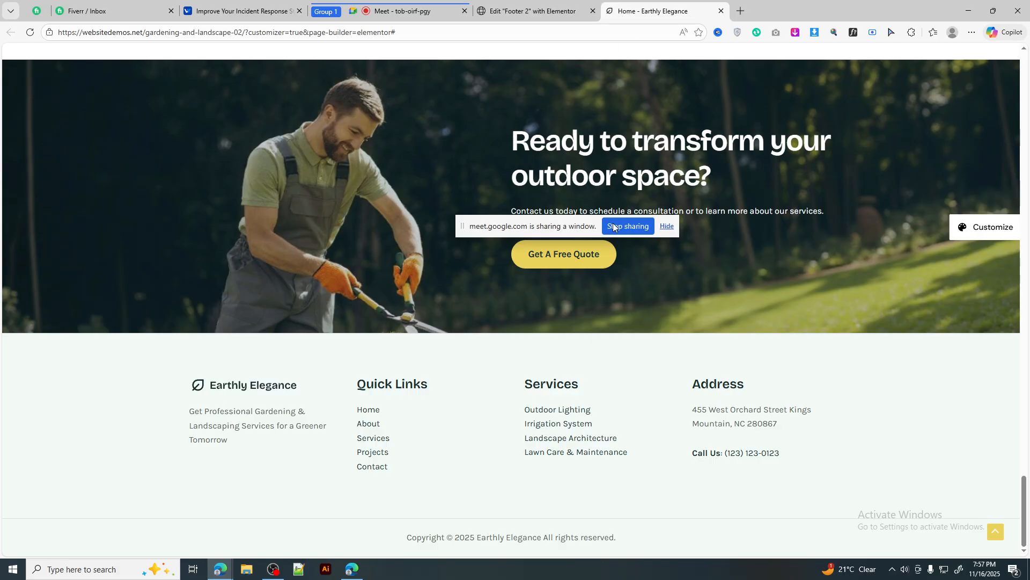
{"action": "scroll", "coordinate": [758, 265], "scroll_direction": "up", "scroll_amount": 20}
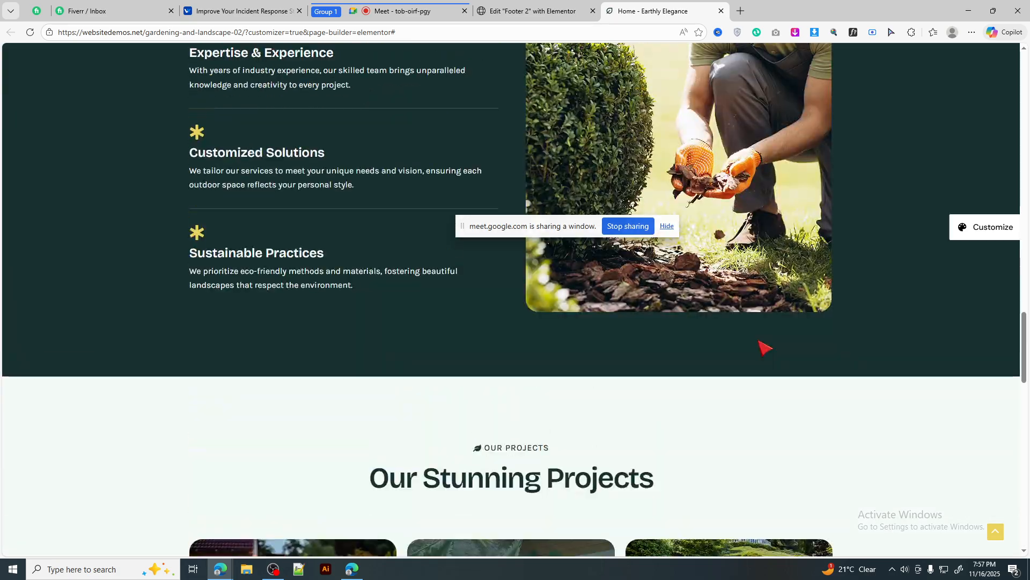
{"action": "scroll", "coordinate": [759, 344], "scroll_direction": "up", "scroll_amount": 20}
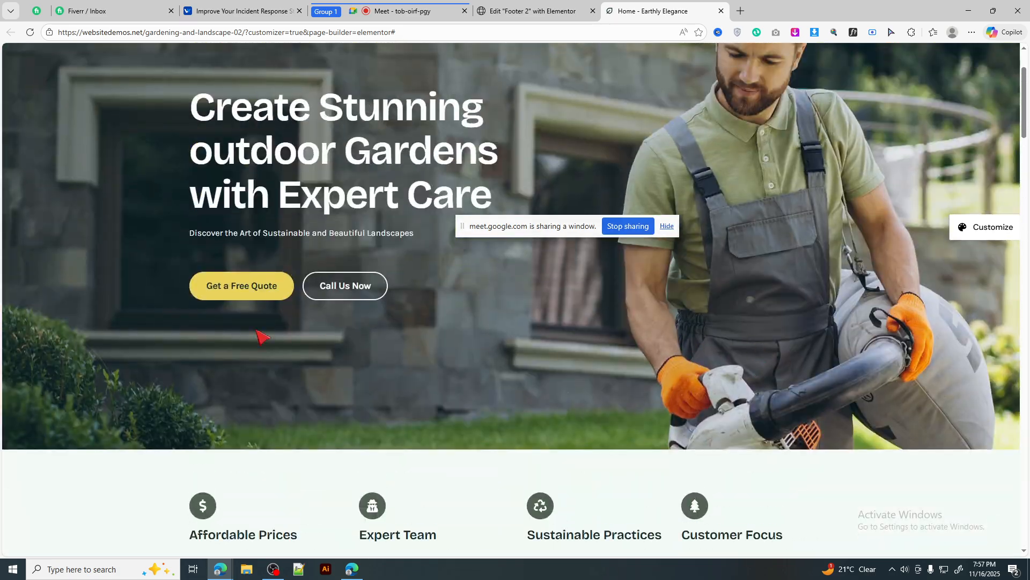
{"action": "scroll", "coordinate": [532, 311], "scroll_direction": "down", "scroll_amount": 9}
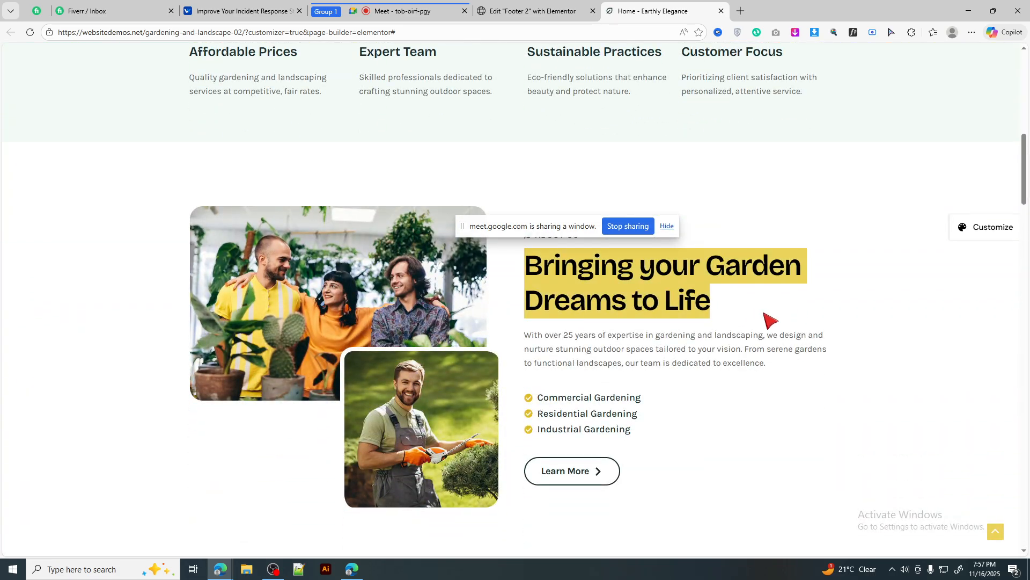
{"action": "scroll", "coordinate": [899, 324], "scroll_direction": "down", "scroll_amount": 8}
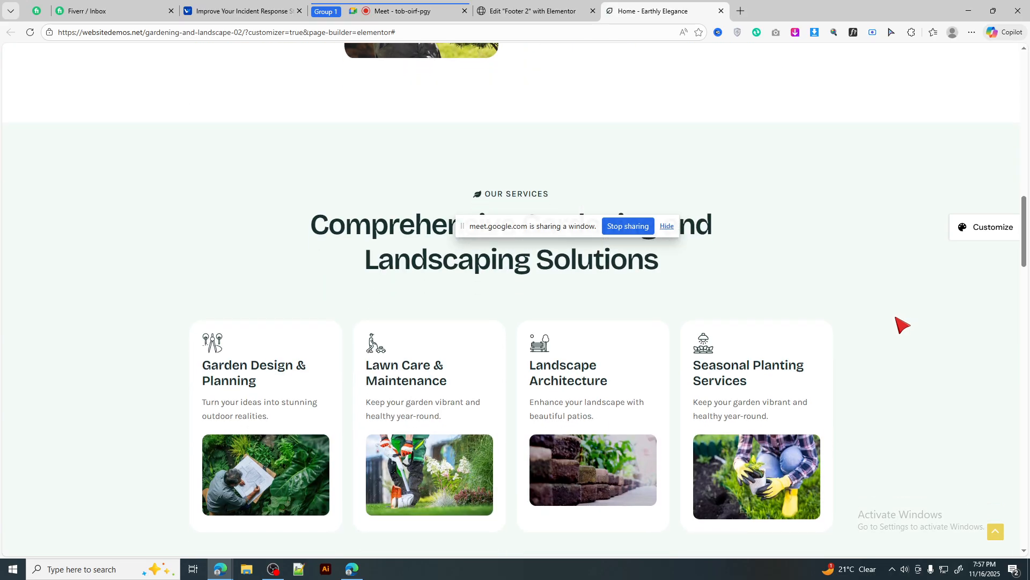
{"action": "scroll", "coordinate": [664, 246], "scroll_direction": "up", "scroll_amount": 1}
{"action": "left_click", "coordinate": [668, 227]}
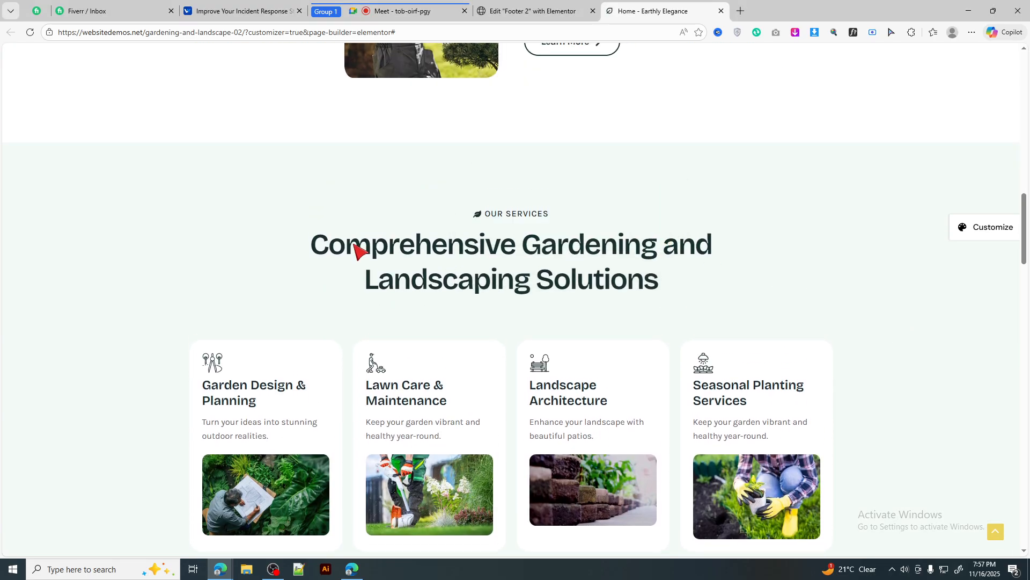
{"action": "left_click_drag", "start_coordinate": [305, 236], "coordinate": [711, 286]}
{"action": "left_click", "coordinate": [891, 292]}
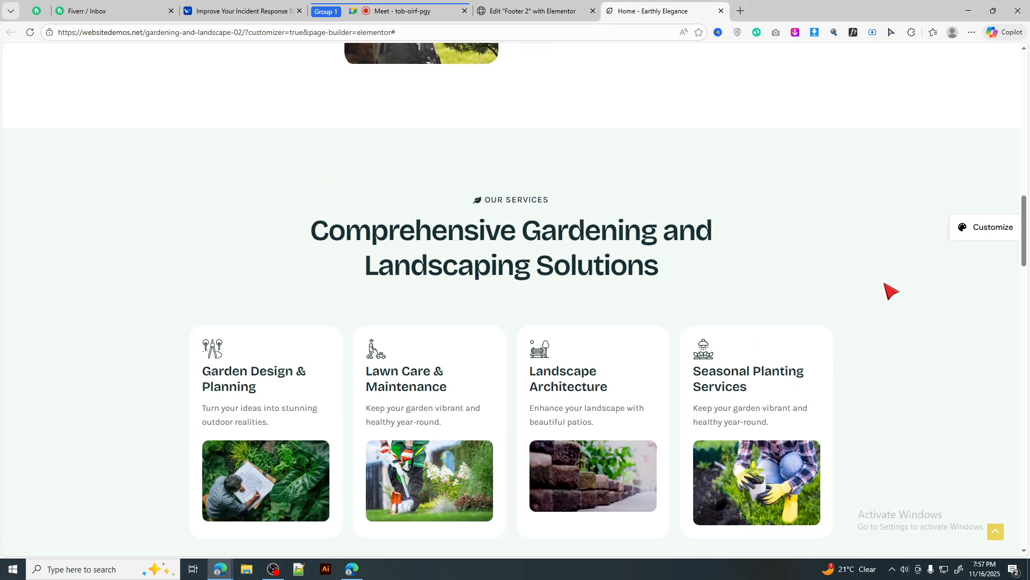
{"action": "scroll", "coordinate": [891, 292], "scroll_direction": "down", "scroll_amount": 12}
{"action": "scroll", "coordinate": [896, 301], "scroll_direction": "up", "scroll_amount": 5}
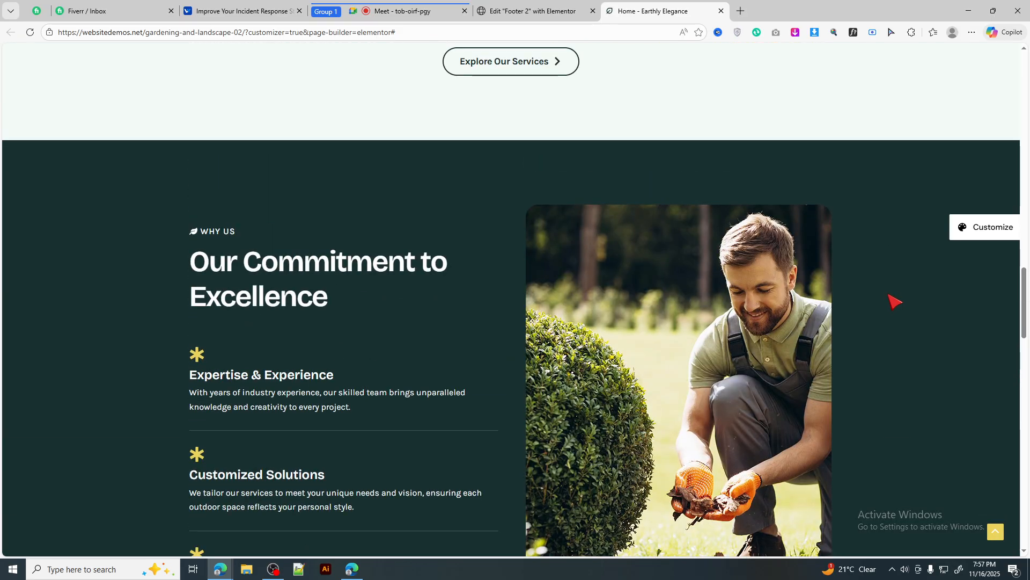
Inspect the "Expertise & Experience" heading in the Why Us section with the browser's element inspector to check its heading tag and font
{"action": "left_click_drag", "start_coordinate": [189, 380], "coordinate": [332, 377]}
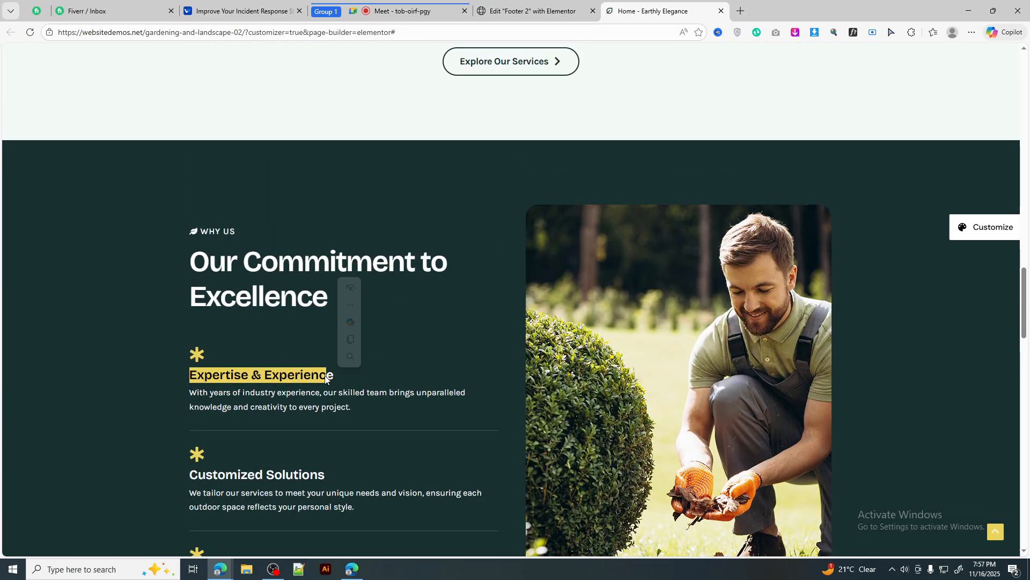
{"action": "left_click", "coordinate": [133, 381]}
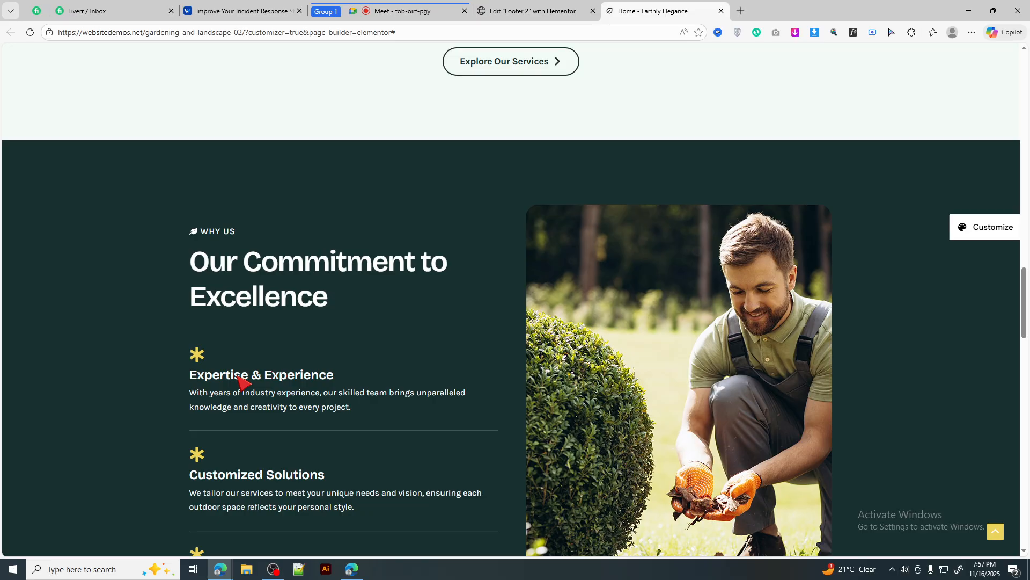
{"action": "key", "text": "F12"}
{"action": "left_click", "coordinate": [11, 418]}
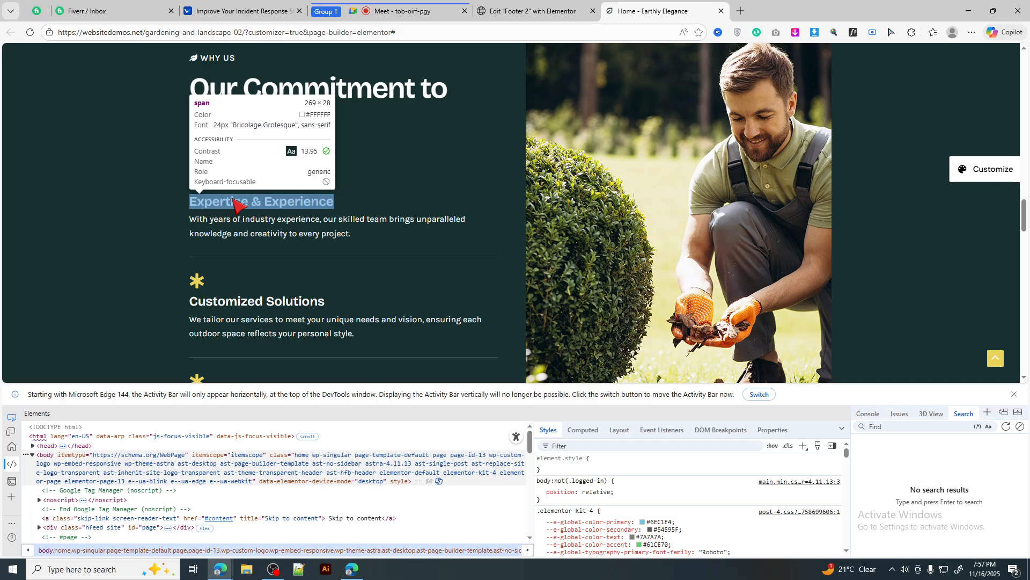
{"action": "left_click", "coordinate": [234, 203]}
{"action": "left_click", "coordinate": [1014, 394]}
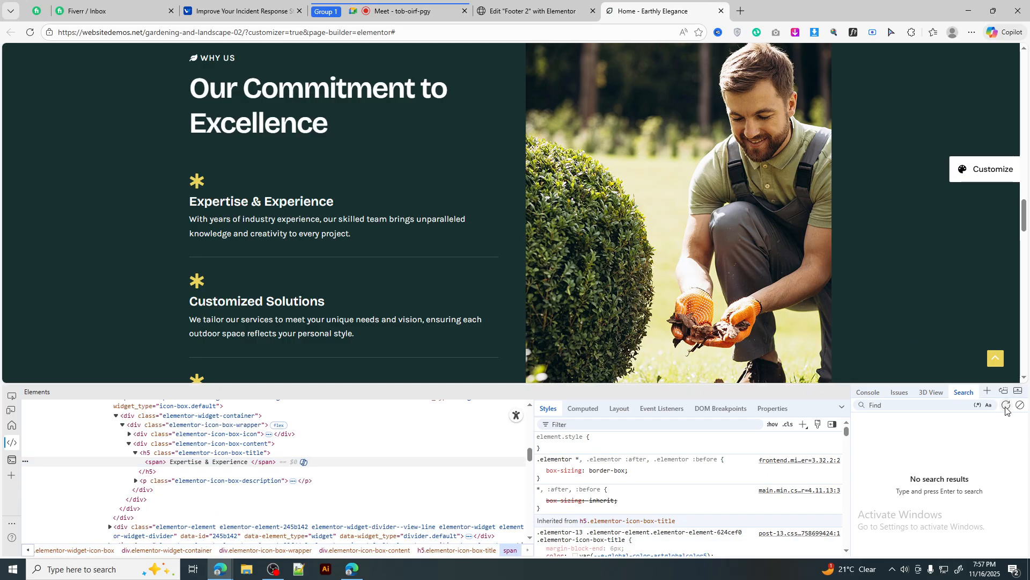
{"action": "left_click", "coordinate": [1018, 392]}
Look over the reference page's projects, testimonials, hero and feature sections to compare their heading levels
{"action": "scroll", "coordinate": [593, 299], "scroll_direction": "down", "scroll_amount": 10}
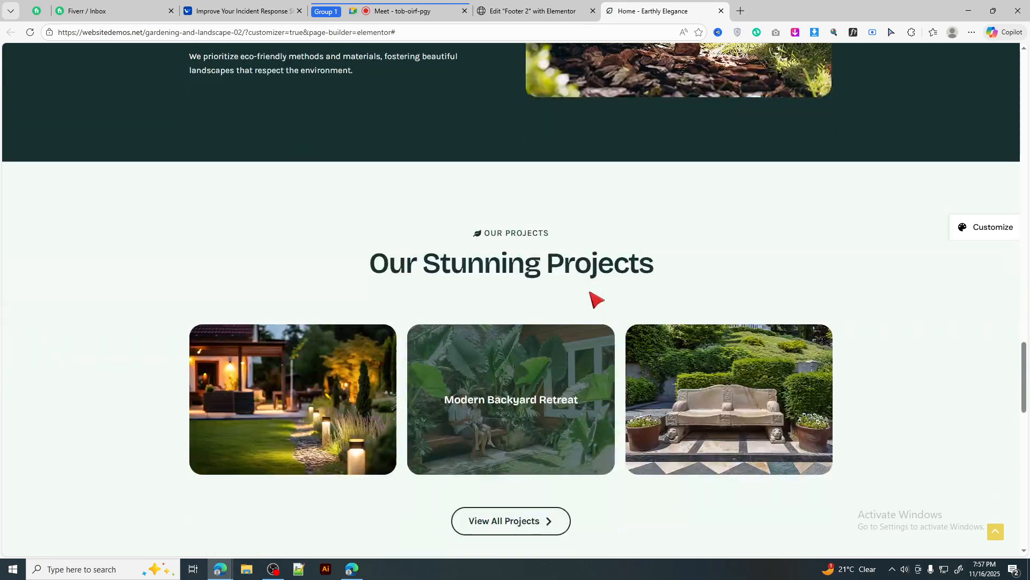
{"action": "scroll", "coordinate": [598, 293], "scroll_direction": "down", "scroll_amount": 15}
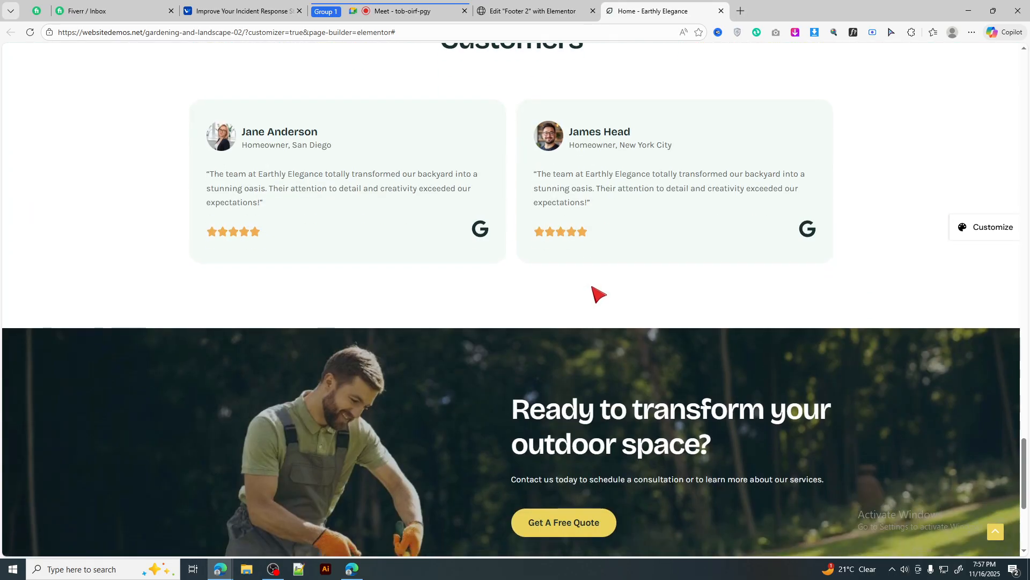
{"action": "scroll", "coordinate": [599, 290], "scroll_direction": "up", "scroll_amount": 7}
{"action": "scroll", "coordinate": [601, 288], "scroll_direction": "up", "scroll_amount": 15}
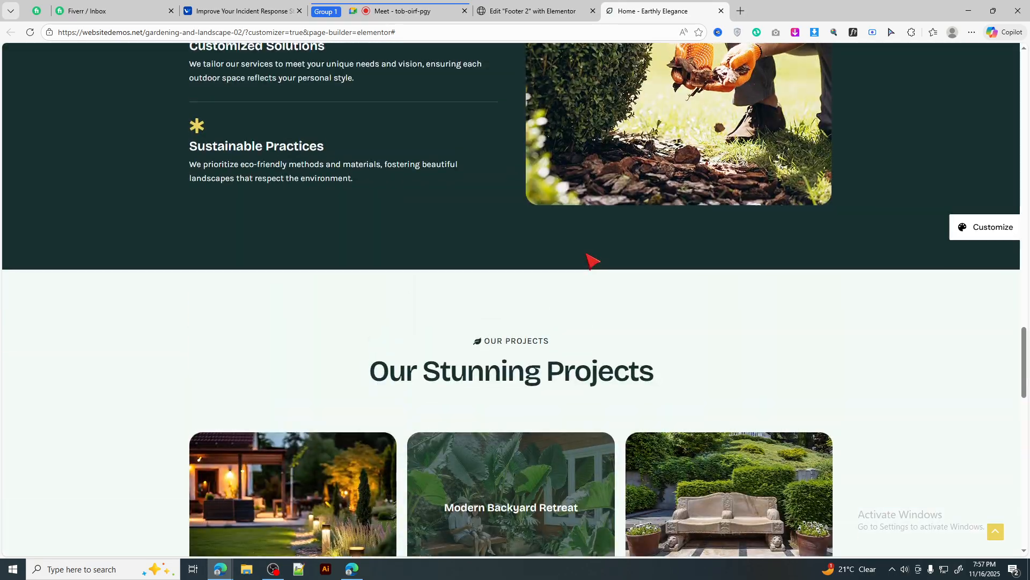
{"action": "scroll", "coordinate": [587, 260], "scroll_direction": "up", "scroll_amount": 8}
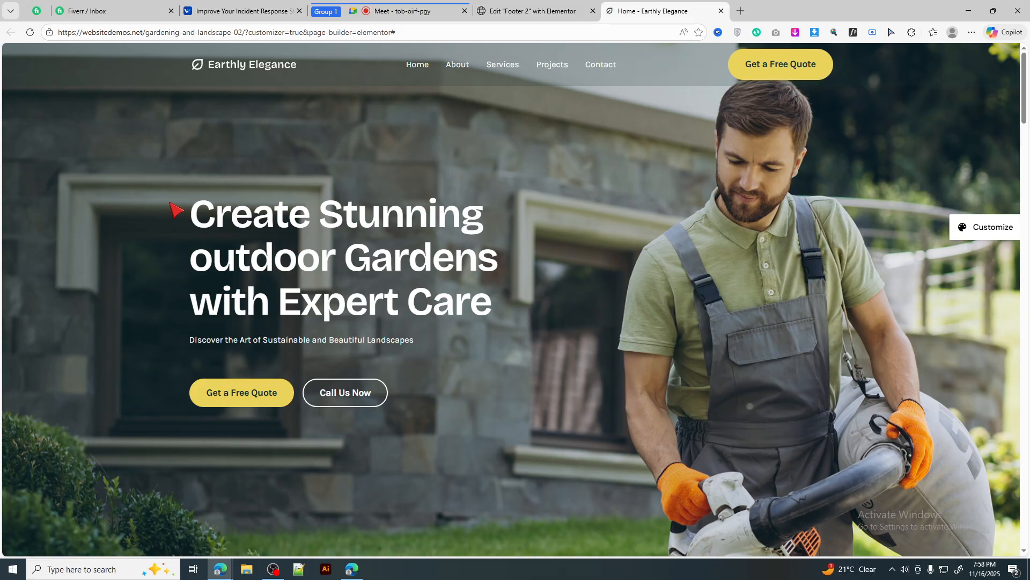
{"action": "scroll", "coordinate": [547, 311], "scroll_direction": "down", "scroll_amount": 6}
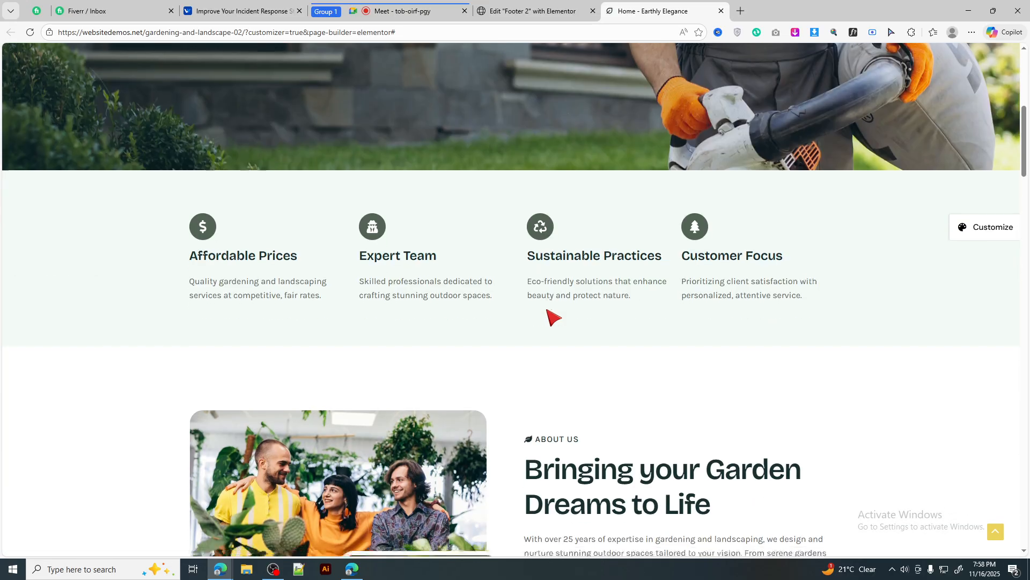
{"action": "scroll", "coordinate": [553, 317], "scroll_direction": "down", "scroll_amount": 10}
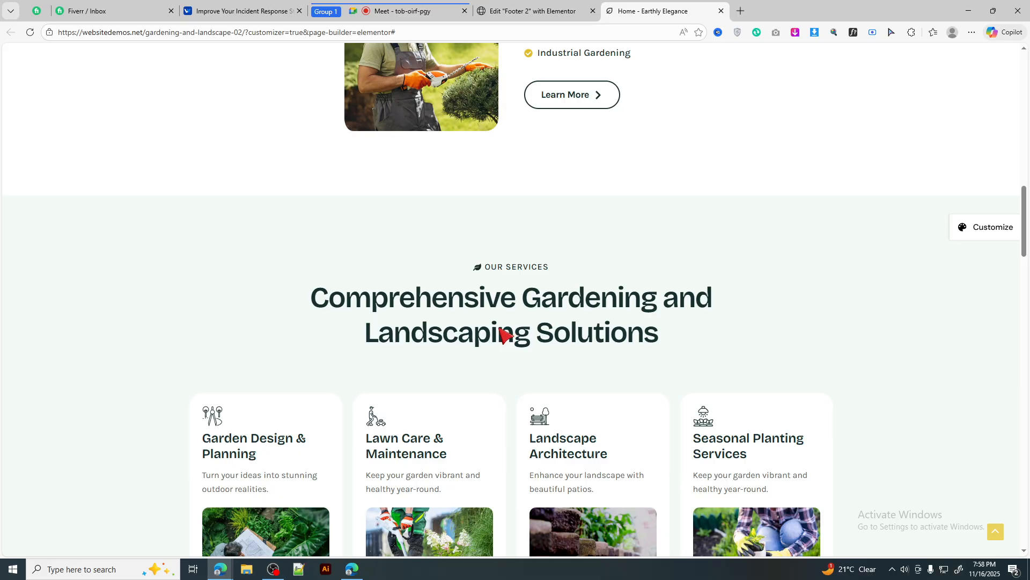
Inspect the services, Why Us, projects and testimonials section headings with the browser's element inspector to check their heading tags
{"action": "key", "text": "ctrl+shift+c"}
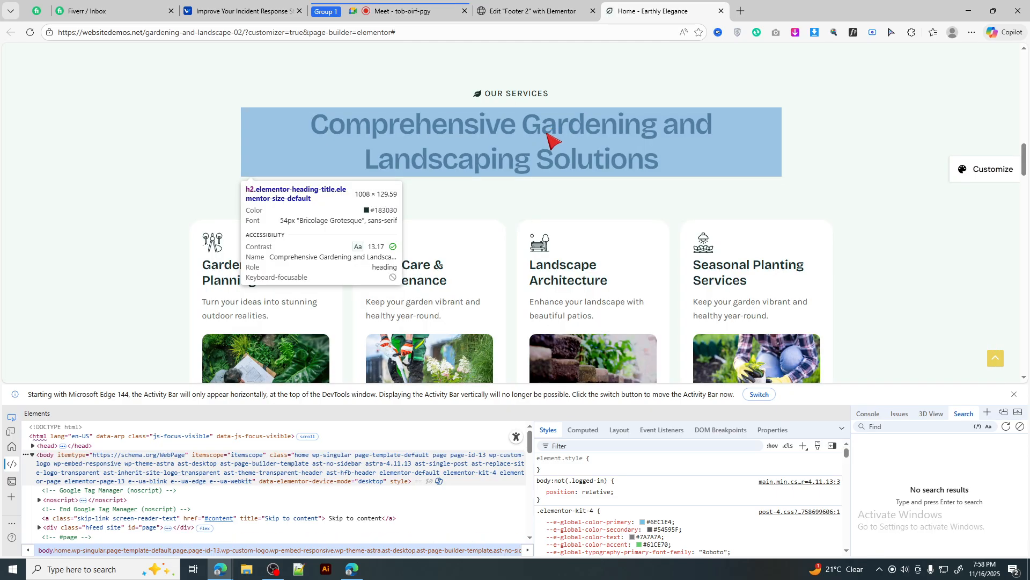
{"action": "scroll", "coordinate": [548, 137], "scroll_direction": "down", "scroll_amount": 10}
{"action": "scroll", "coordinate": [552, 143], "scroll_direction": "up", "scroll_amount": 4}
{"action": "scroll", "coordinate": [502, 198], "scroll_direction": "down", "scroll_amount": 4}
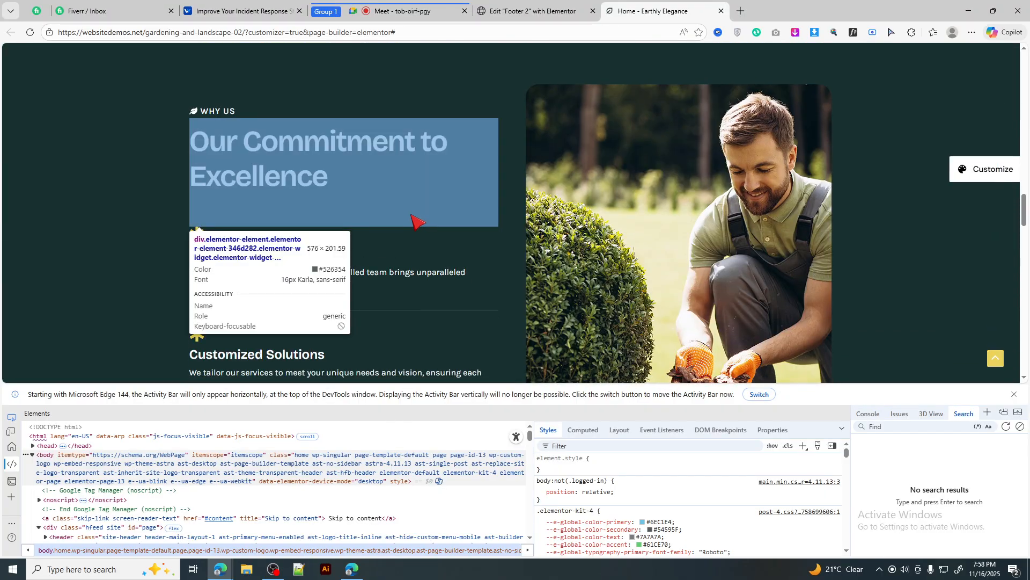
{"action": "scroll", "coordinate": [414, 219], "scroll_direction": "down", "scroll_amount": 8}
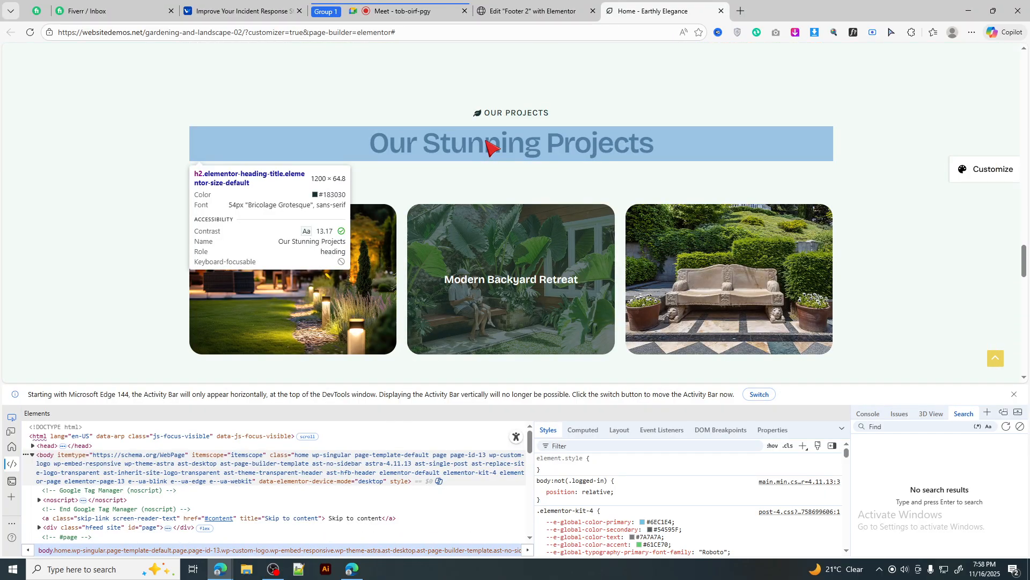
{"action": "scroll", "coordinate": [485, 145], "scroll_direction": "down", "scroll_amount": 7}
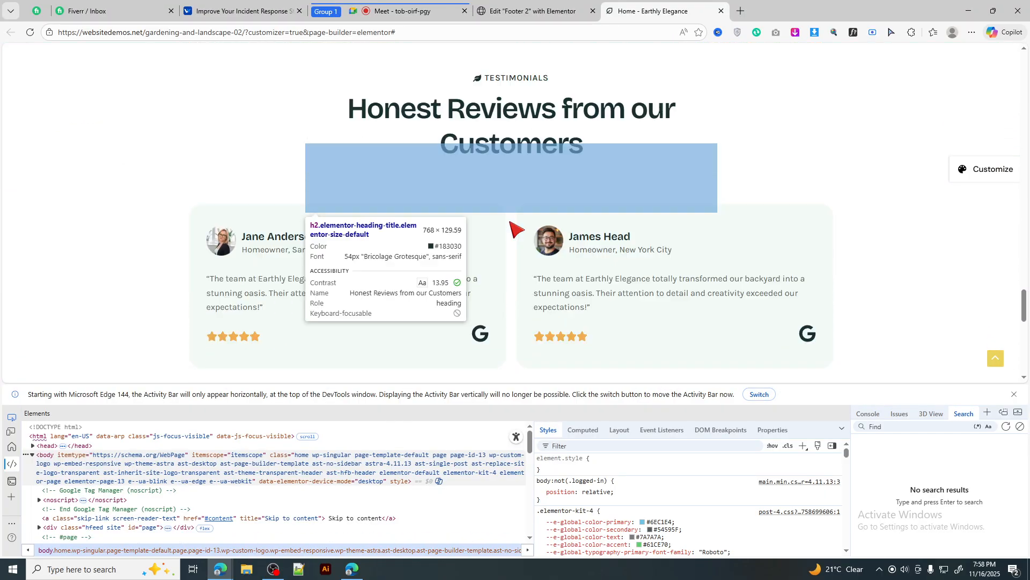
{"action": "scroll", "coordinate": [516, 229], "scroll_direction": "down", "scroll_amount": 5}
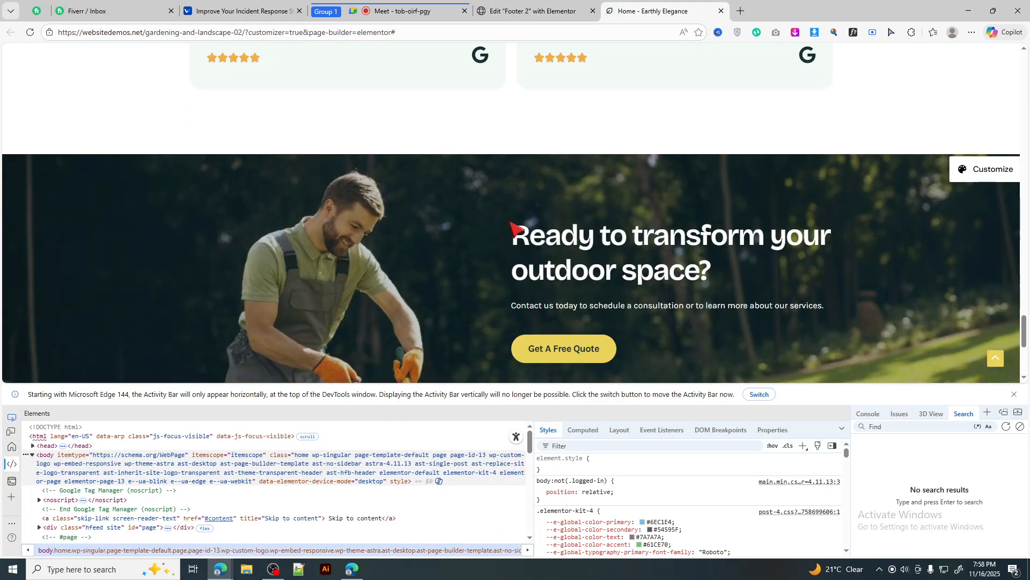
{"action": "left_click", "coordinate": [1005, 413]}
{"action": "left_click", "coordinate": [1022, 414]}
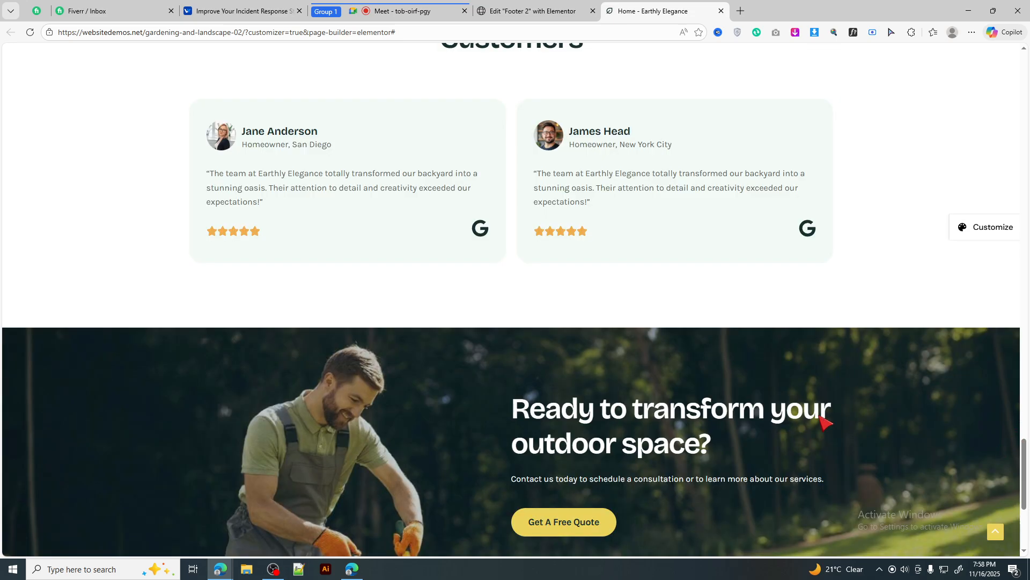
Examine the reference footer's columns and the "Sustainable Practices" title and description in the Why Us section
{"action": "scroll", "coordinate": [825, 422], "scroll_direction": "down", "scroll_amount": 5}
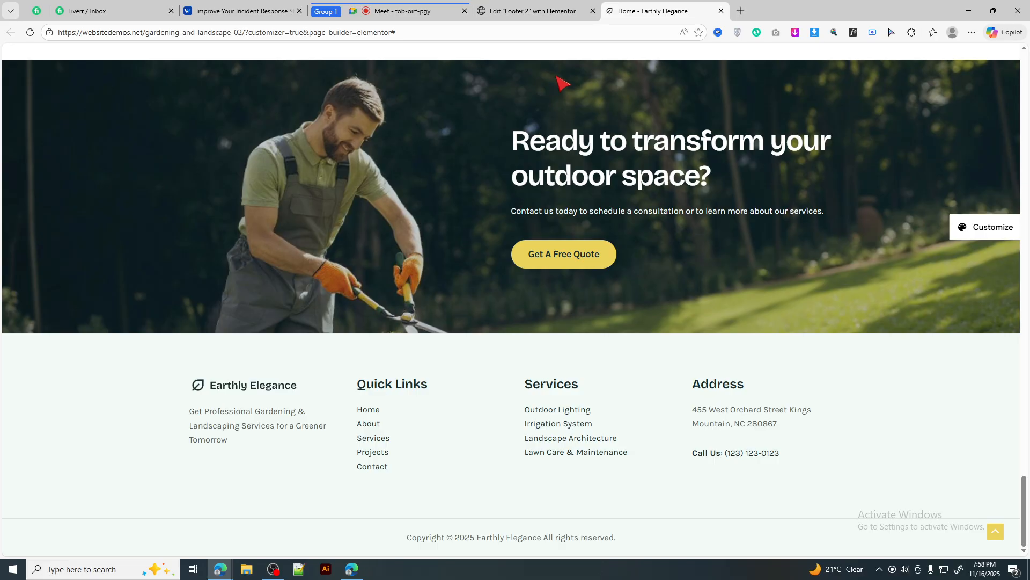
{"action": "scroll", "coordinate": [561, 84], "scroll_direction": "up", "scroll_amount": 15}
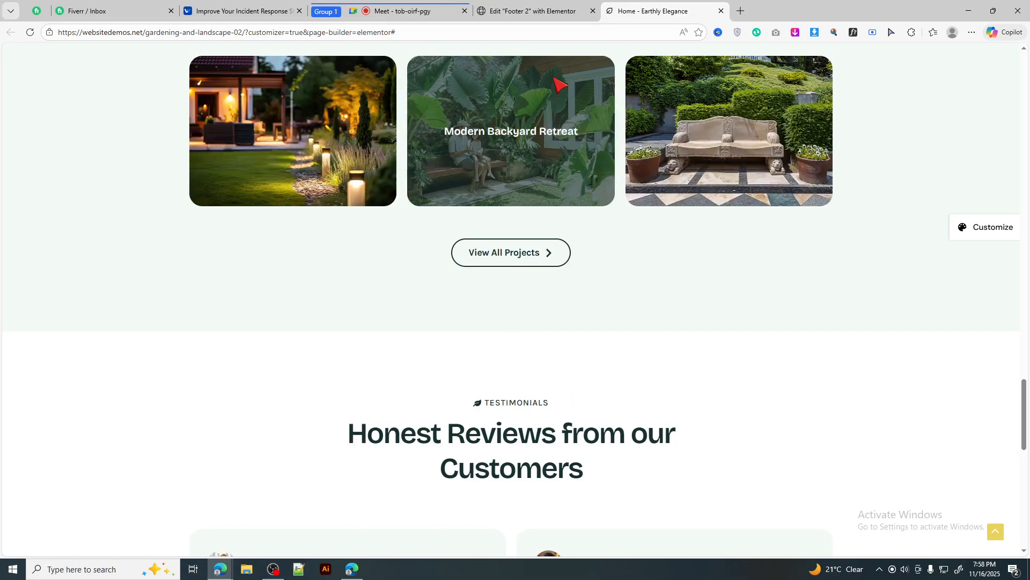
{"action": "scroll", "coordinate": [559, 83], "scroll_direction": "up", "scroll_amount": 12}
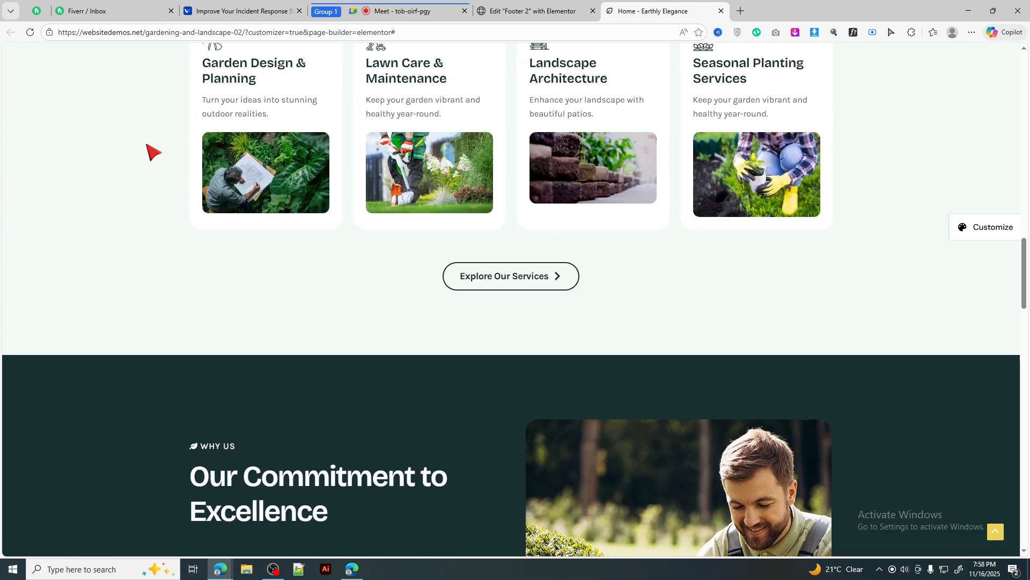
{"action": "scroll", "coordinate": [305, 326], "scroll_direction": "down", "scroll_amount": 7}
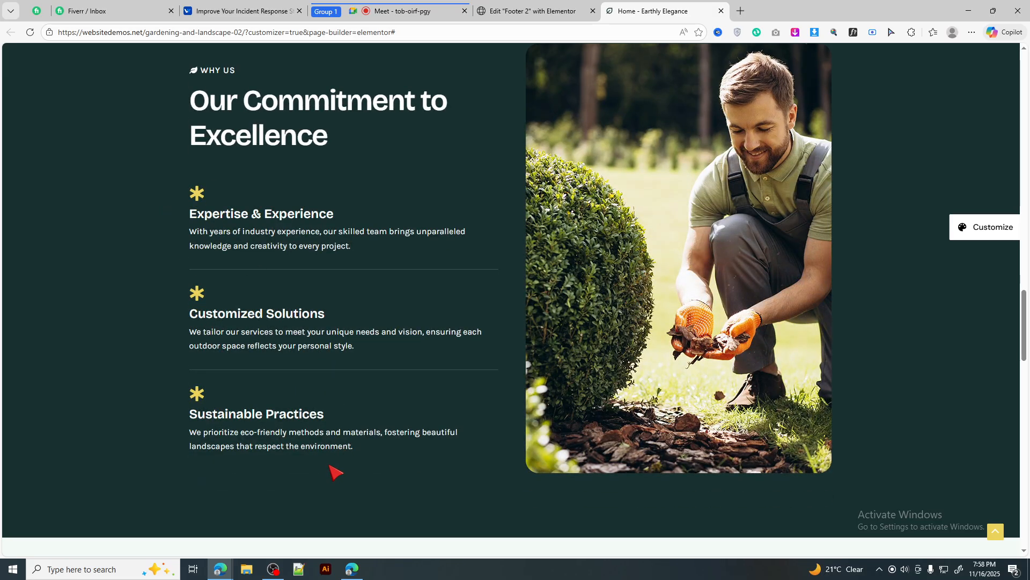
{"action": "scroll", "coordinate": [335, 473], "scroll_direction": "down", "scroll_amount": 4}
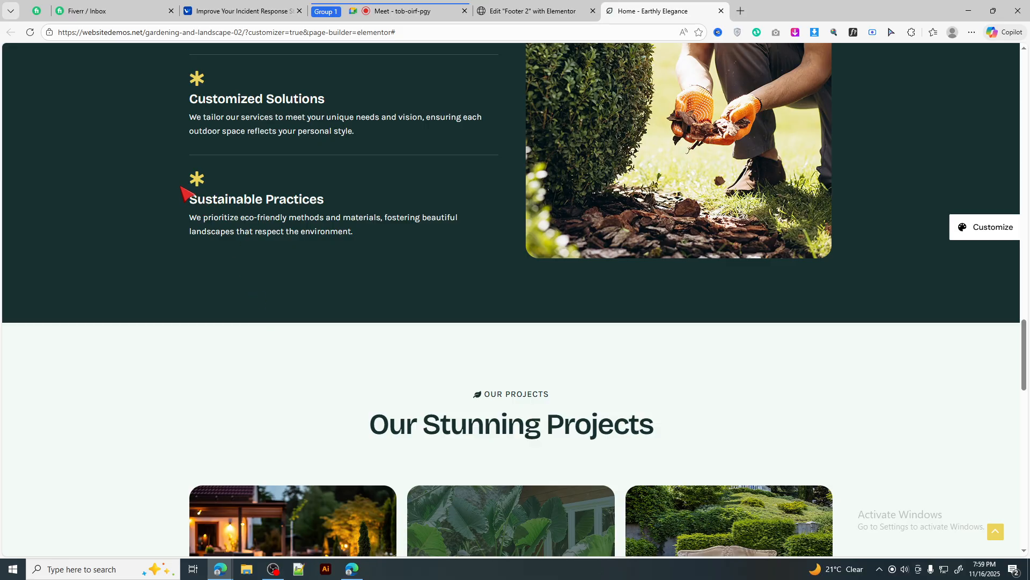
{"action": "left_click_drag", "start_coordinate": [188, 194], "coordinate": [390, 238]}
{"action": "left_click", "coordinate": [237, 243]}
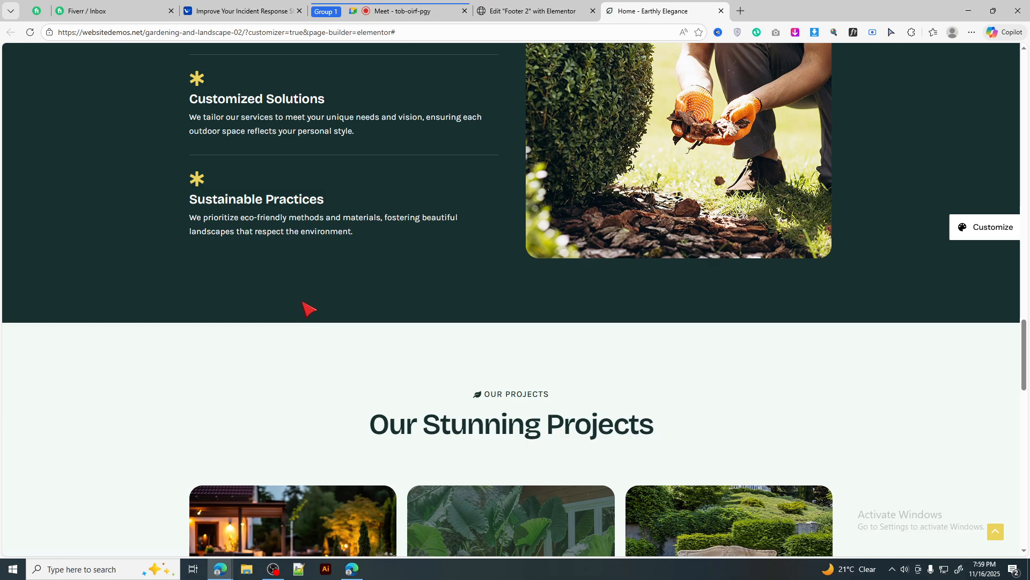
Examine the hero heading and its subtitle, the "Comprehensive Gardening and Landscaping Solutions" heading and the service cards
{"action": "scroll", "coordinate": [308, 310], "scroll_direction": "up", "scroll_amount": 20}
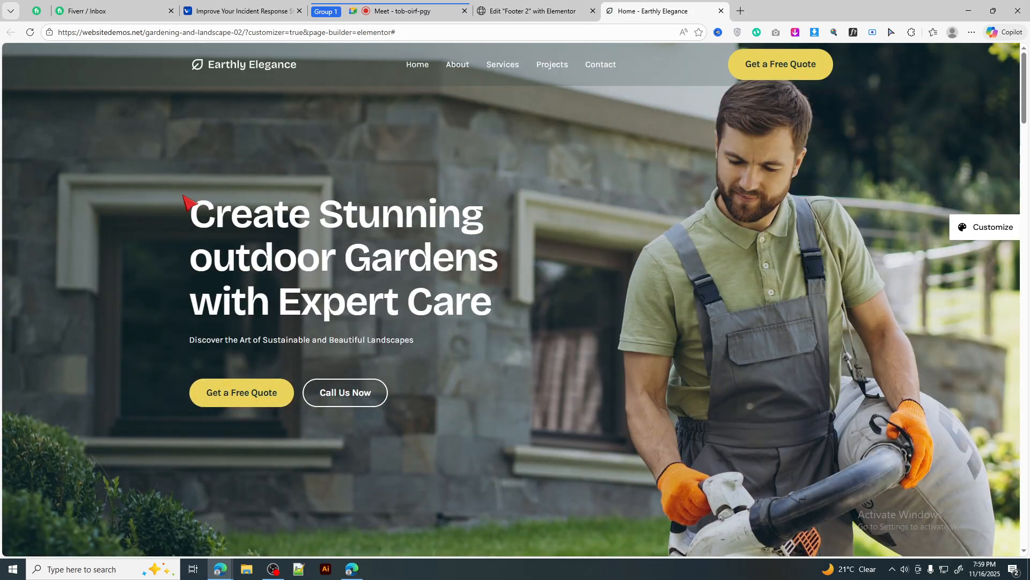
{"action": "left_click_drag", "start_coordinate": [183, 195], "coordinate": [527, 349]}
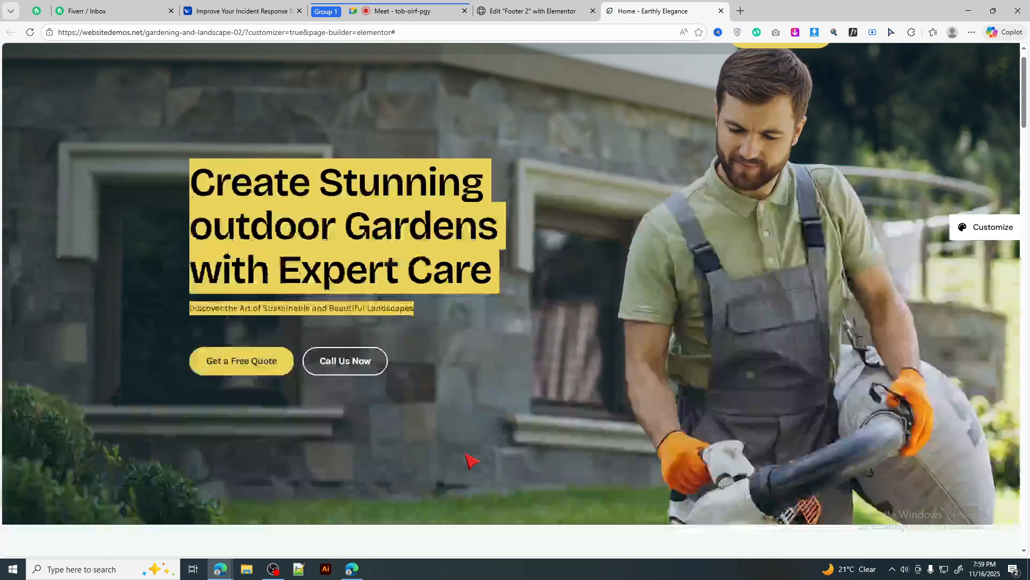
{"action": "scroll", "coordinate": [471, 460], "scroll_direction": "down", "scroll_amount": 10}
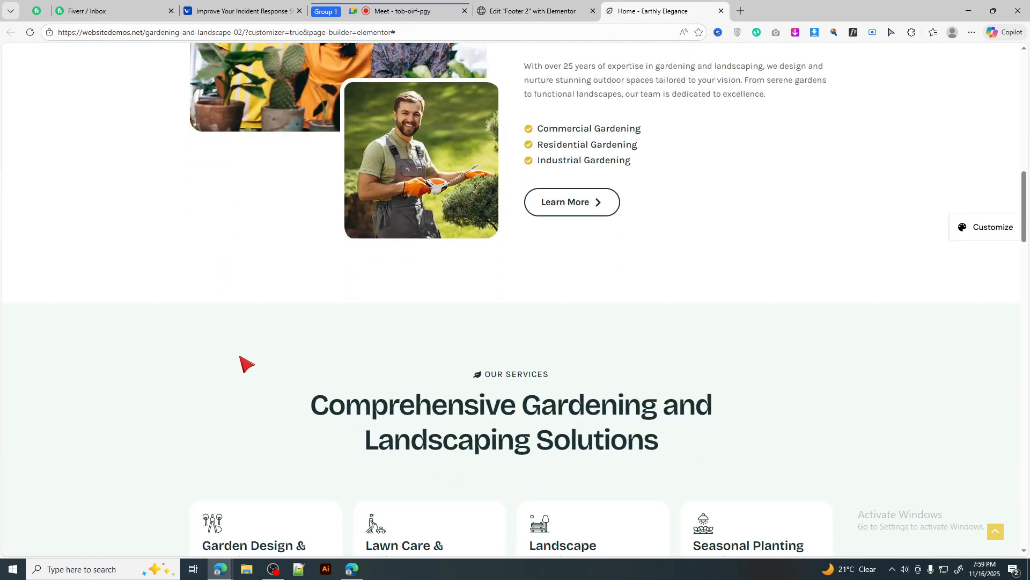
{"action": "scroll", "coordinate": [244, 360], "scroll_direction": "down", "scroll_amount": 3}
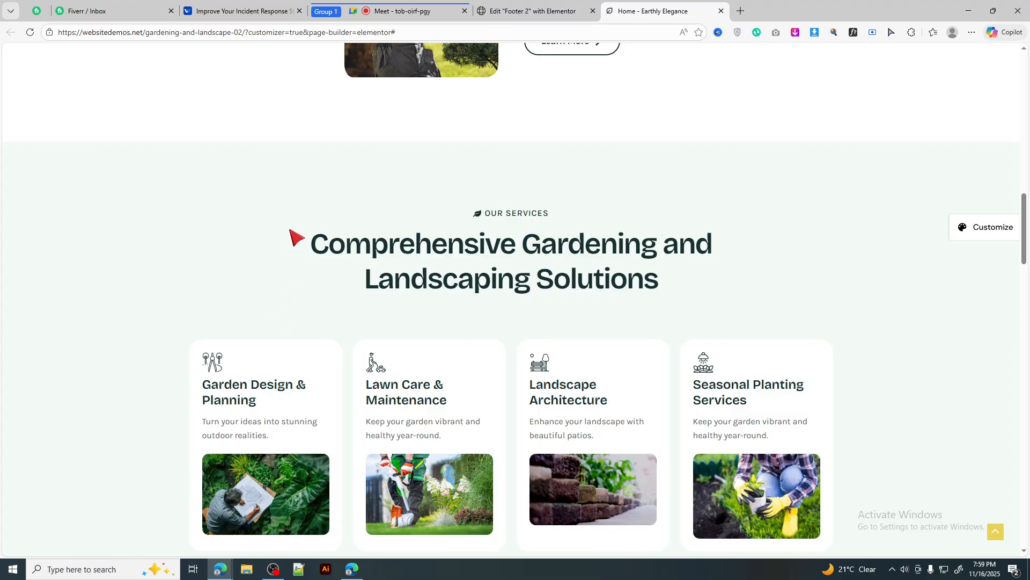
{"action": "left_click_drag", "start_coordinate": [292, 237], "coordinate": [746, 299]}
{"action": "left_click", "coordinate": [321, 299]}
{"action": "scroll", "coordinate": [406, 399], "scroll_direction": "down", "scroll_amount": 3}
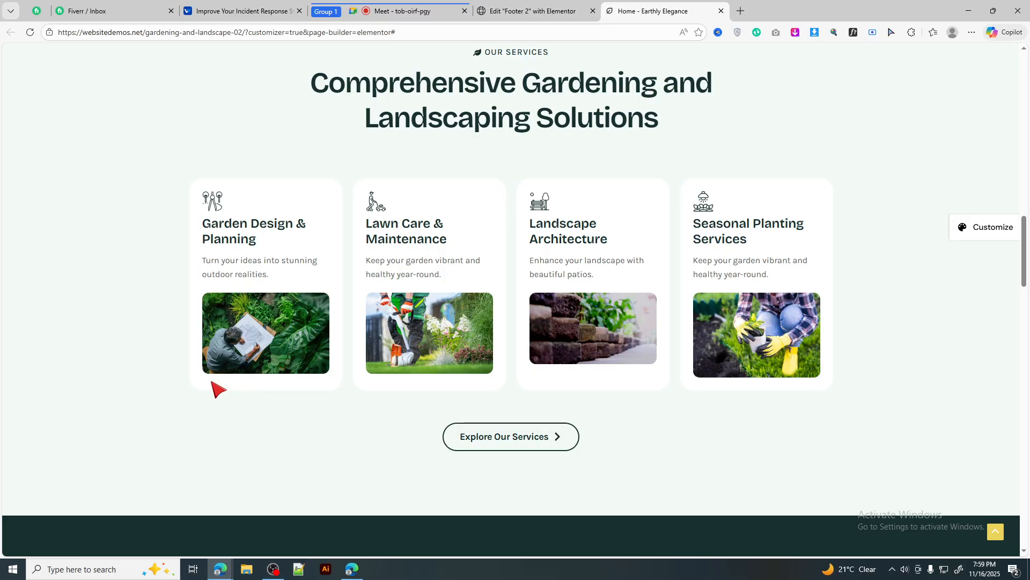
Examine the reference page's service cards and the Why Us, projects and About Us sections to compare their heading levels
{"action": "left_click_drag", "start_coordinate": [191, 377], "coordinate": [826, 384]}
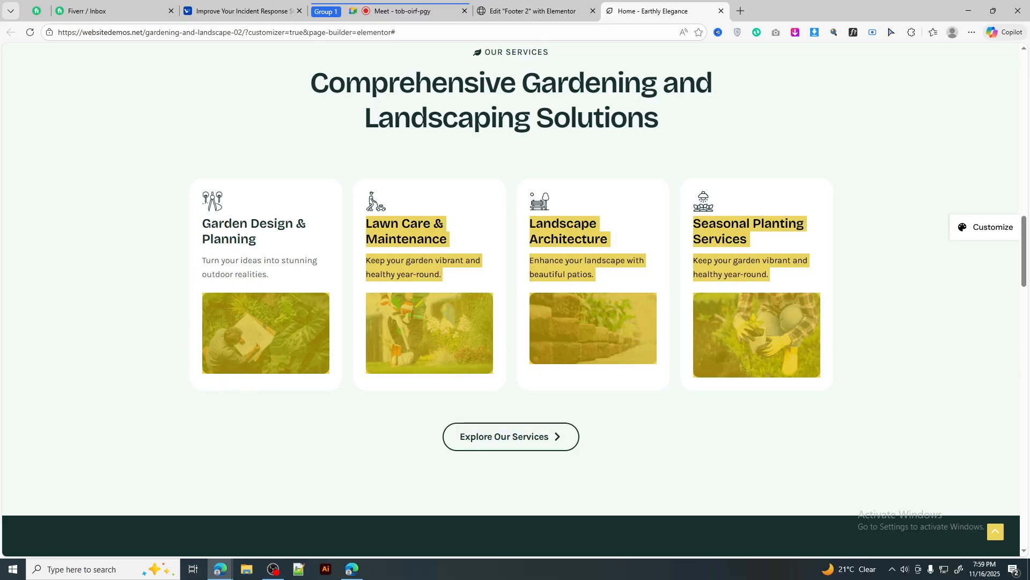
{"action": "left_click", "coordinate": [868, 364]}
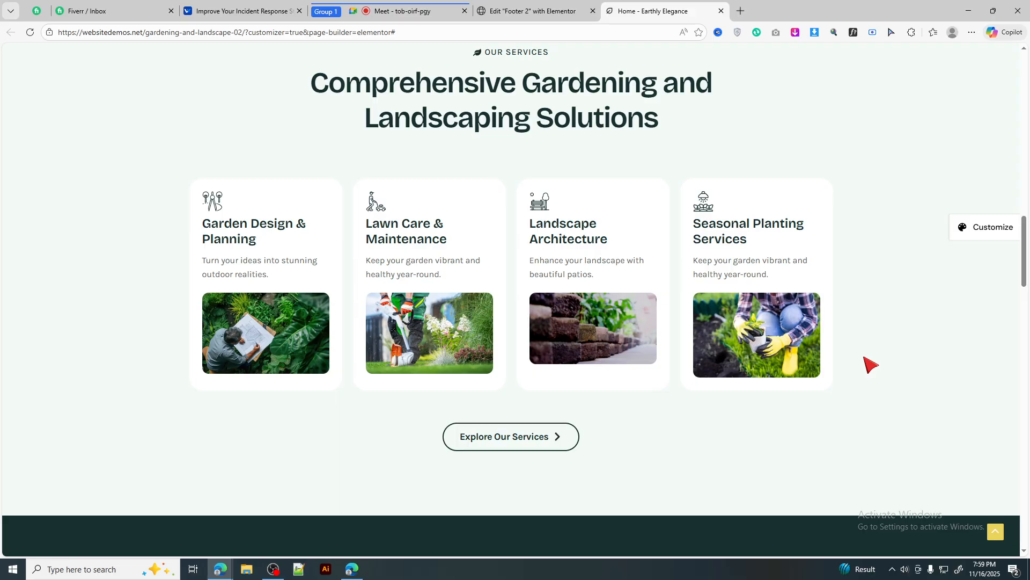
{"action": "scroll", "coordinate": [870, 364], "scroll_direction": "down", "scroll_amount": 10}
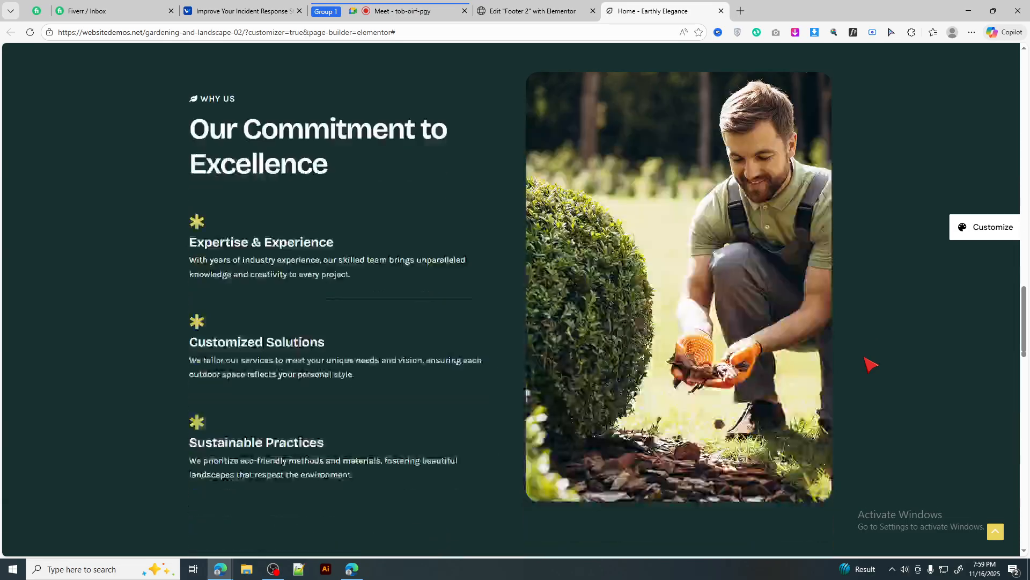
{"action": "scroll", "coordinate": [869, 364], "scroll_direction": "up", "scroll_amount": 8}
{"action": "scroll", "coordinate": [870, 364], "scroll_direction": "down", "scroll_amount": 6}
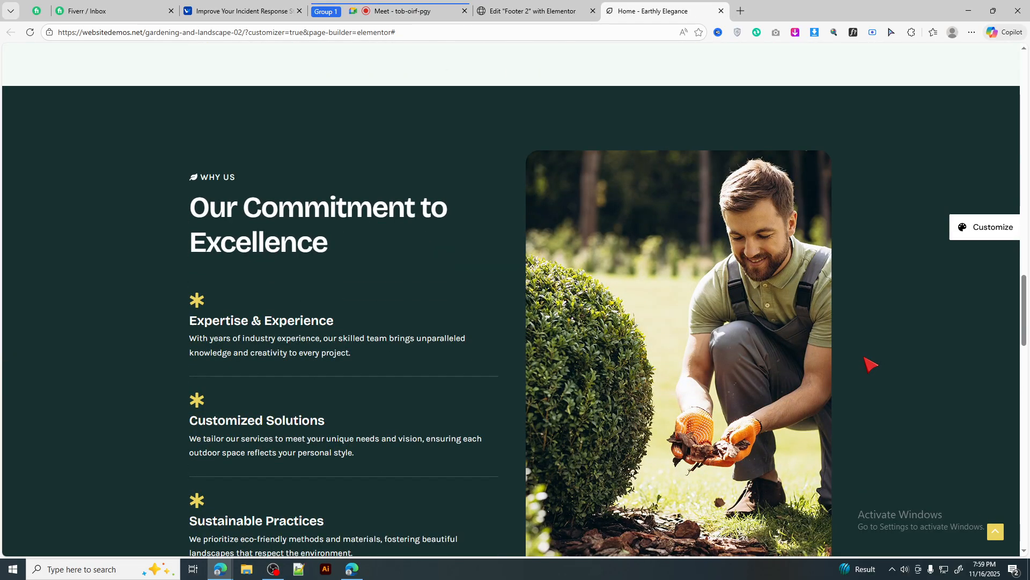
{"action": "scroll", "coordinate": [870, 365], "scroll_direction": "down", "scroll_amount": 5}
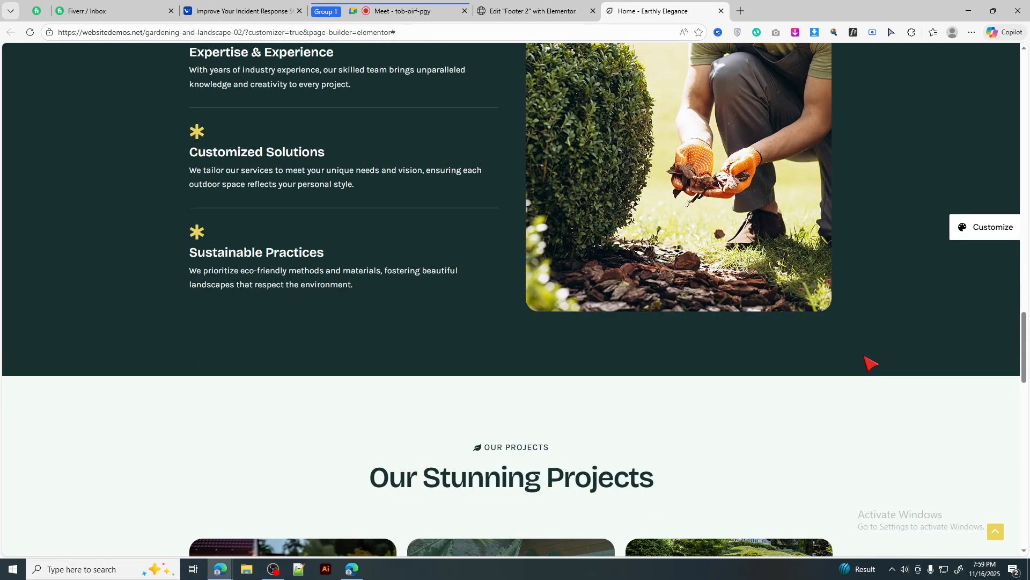
{"action": "scroll", "coordinate": [870, 365], "scroll_direction": "up", "scroll_amount": 20}
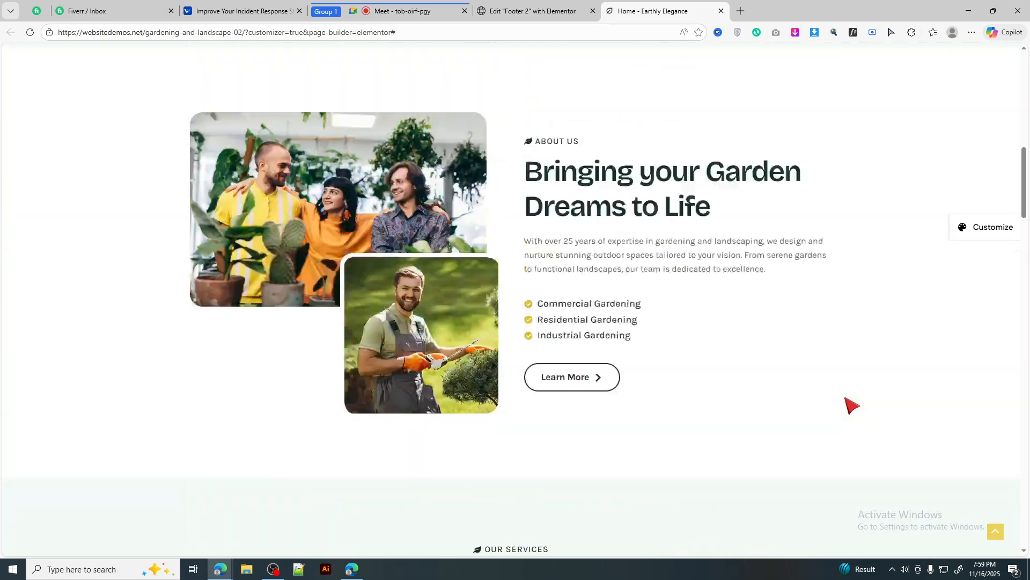
{"action": "scroll", "coordinate": [760, 439], "scroll_direction": "up", "scroll_amount": 5}
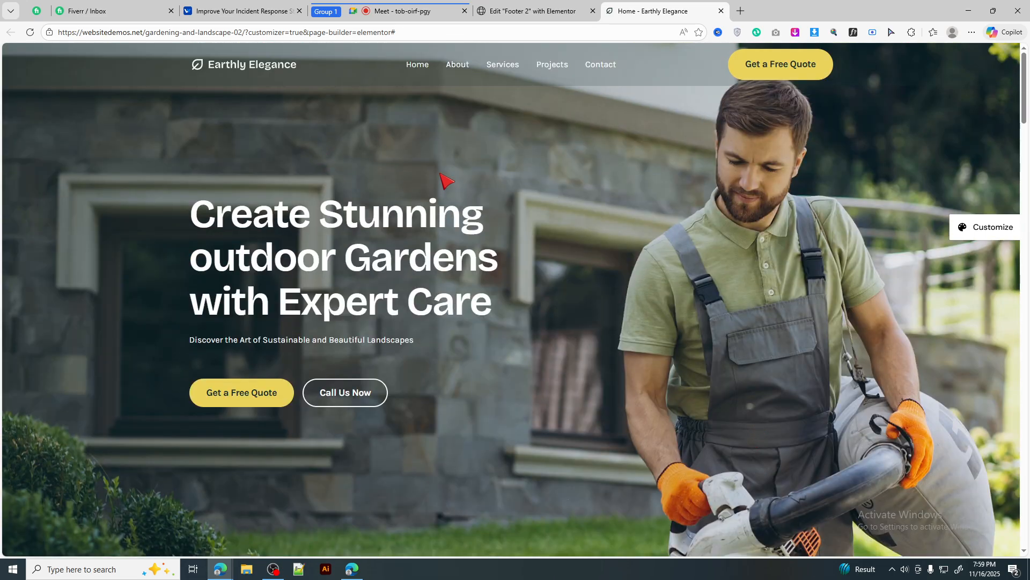
Compare the reference page's hero heading with the Services and Address column titles in its footer
{"action": "left_click_drag", "start_coordinate": [152, 210], "coordinate": [510, 329]}
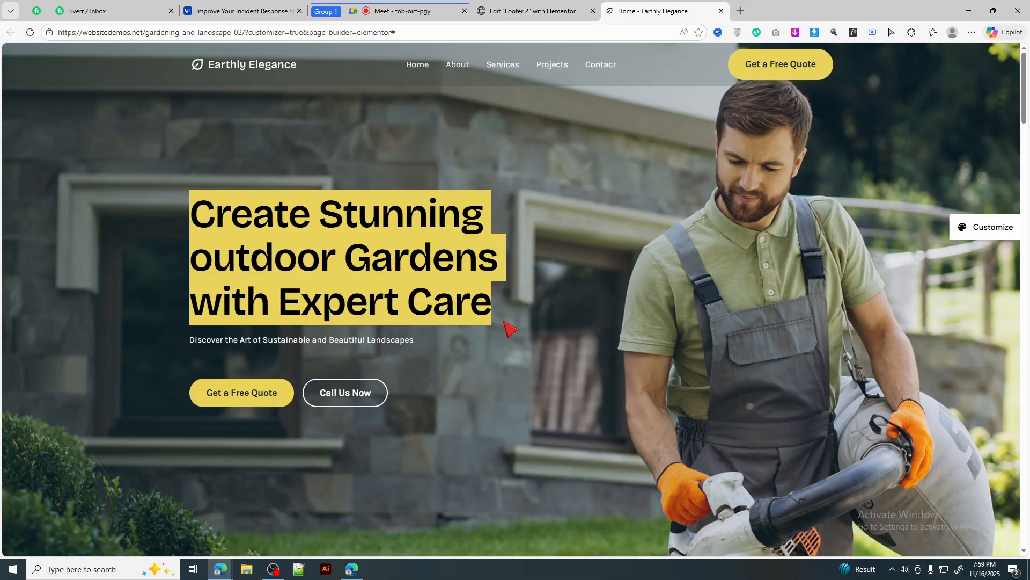
{"action": "left_click", "coordinate": [161, 279]}
{"action": "scroll", "coordinate": [644, 276], "scroll_direction": "down", "scroll_amount": 20}
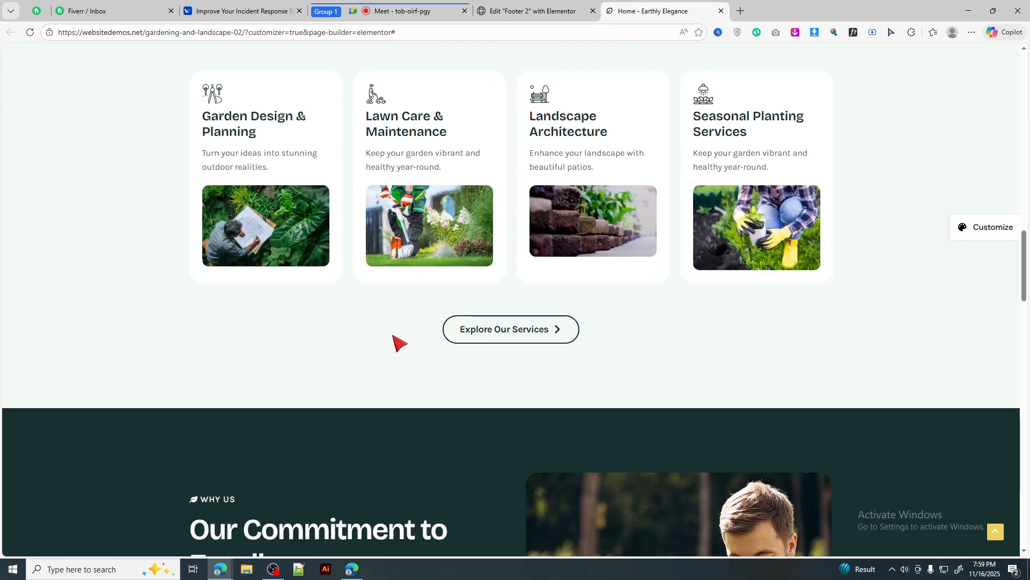
{"action": "scroll", "coordinate": [379, 332], "scroll_direction": "up", "scroll_amount": 20}
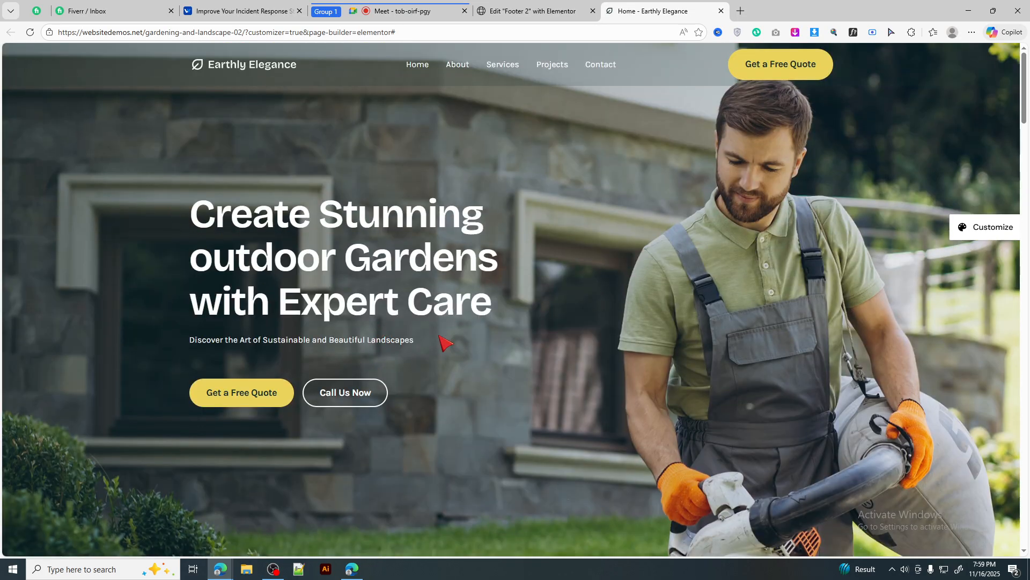
{"action": "scroll", "coordinate": [536, 367], "scroll_direction": "down", "scroll_amount": 20}
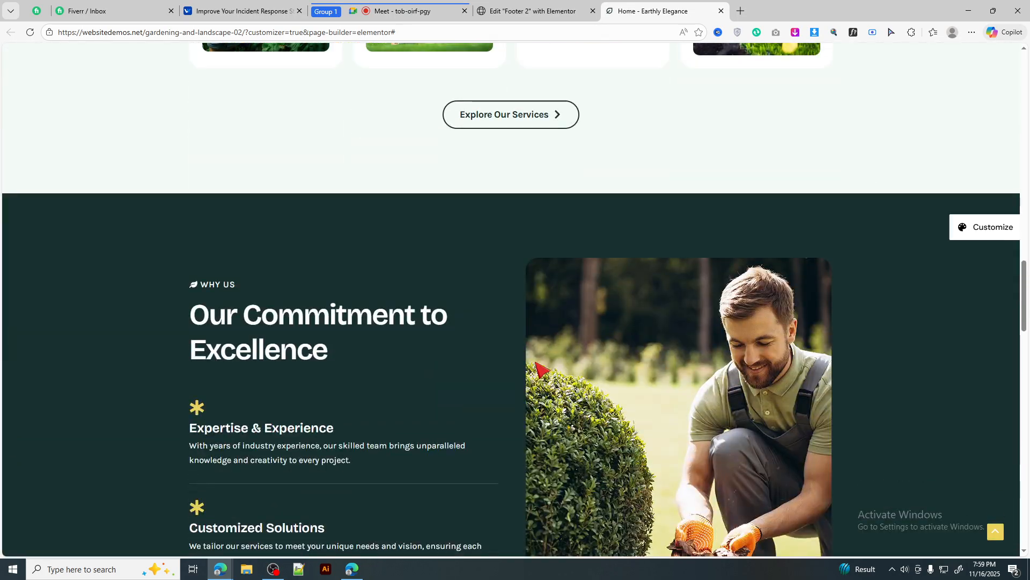
{"action": "scroll", "coordinate": [537, 366], "scroll_direction": "down", "scroll_amount": 6}
{"action": "scroll", "coordinate": [537, 366], "scroll_direction": "down", "scroll_amount": 20}
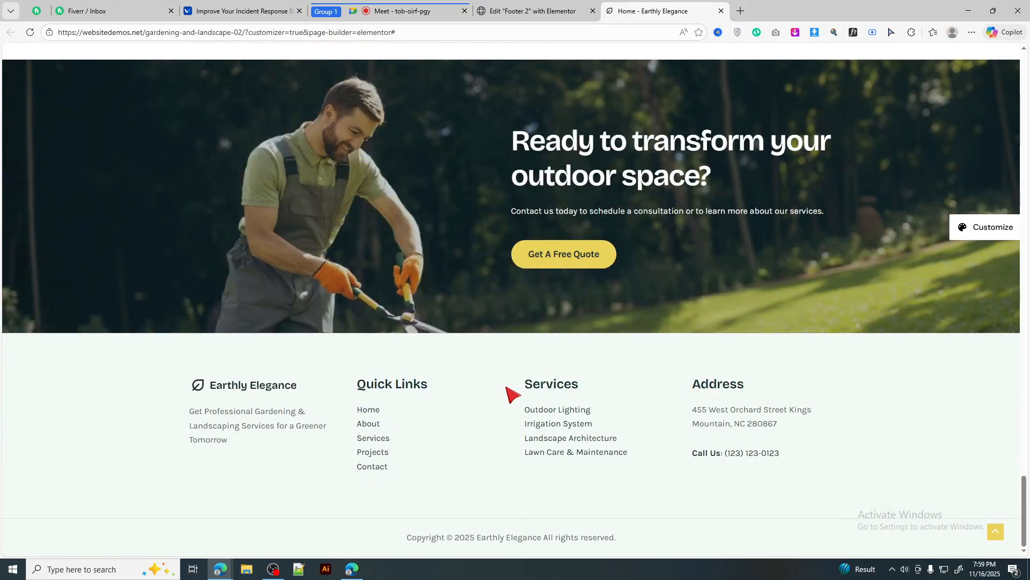
{"action": "left_click_drag", "start_coordinate": [511, 391], "coordinate": [590, 386]}
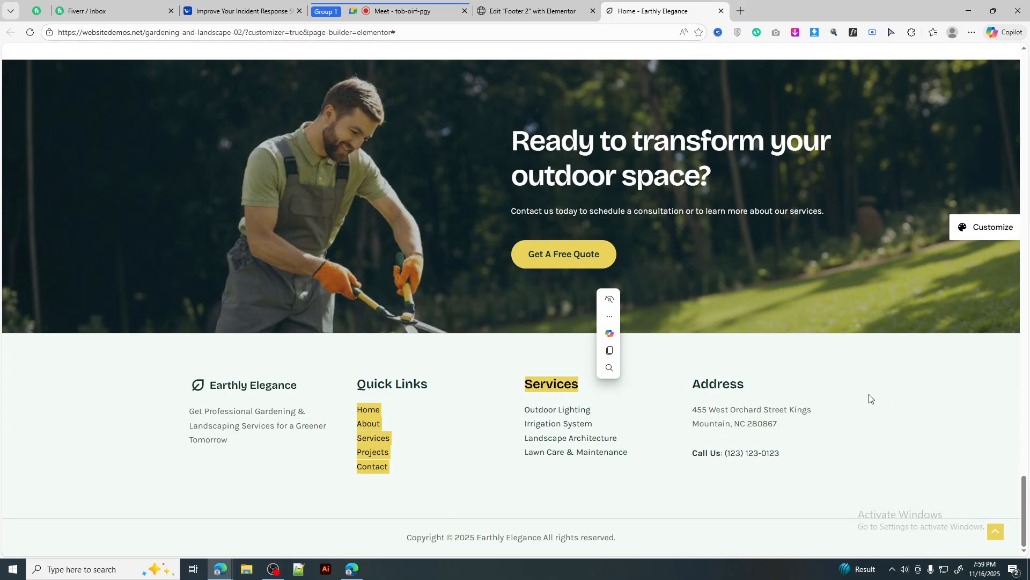
{"action": "left_click", "coordinate": [916, 394]}
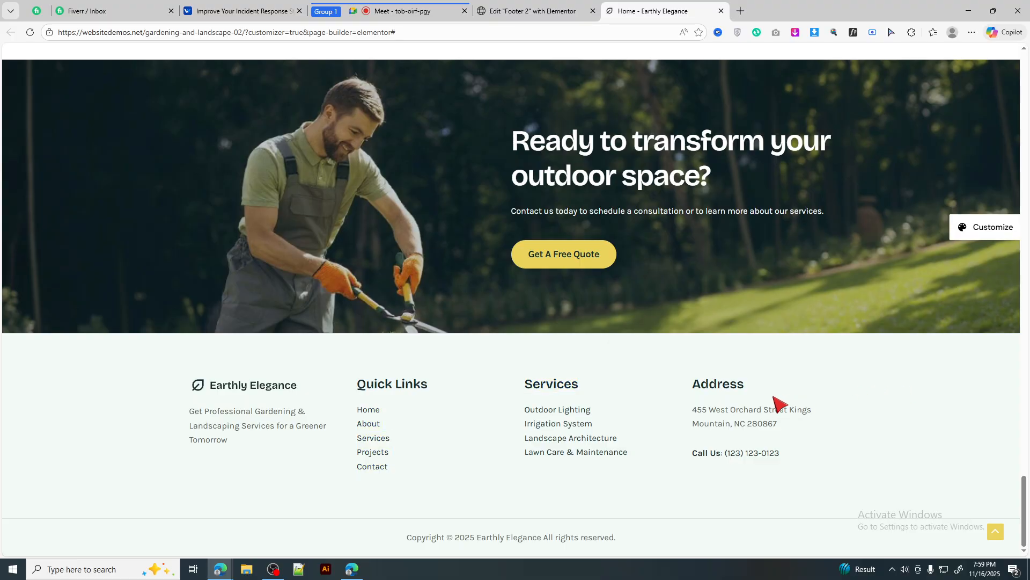
{"action": "left_click_drag", "start_coordinate": [777, 403], "coordinate": [677, 390]}
{"action": "left_click", "coordinate": [812, 393]}
Switch to the Elementor footer template and set the Quick Links heading's HTML tag to H5
{"action": "left_click", "coordinate": [532, 11]}
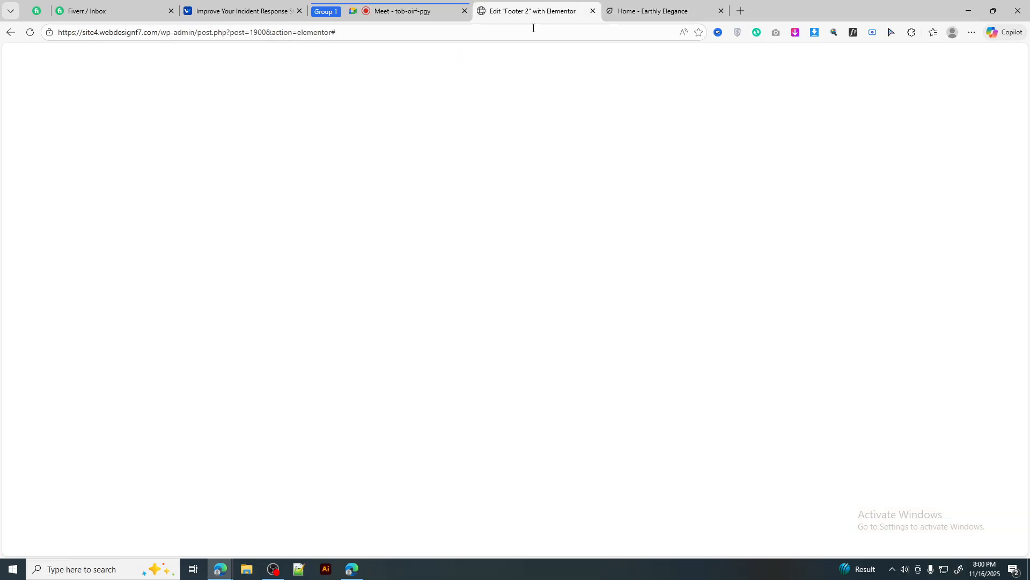
{"action": "left_click", "coordinate": [498, 388]}
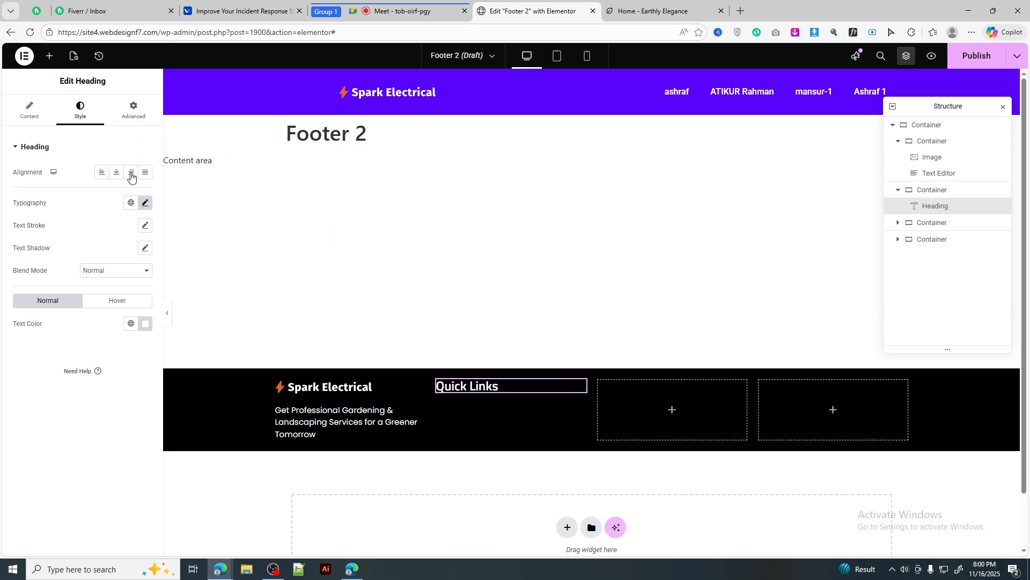
{"action": "left_click", "coordinate": [29, 111]}
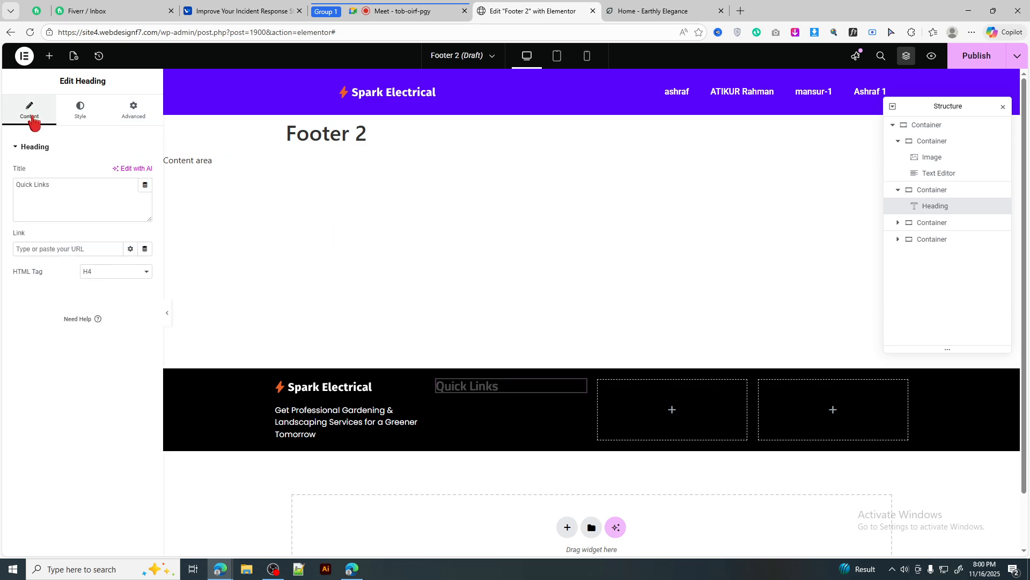
{"action": "left_click", "coordinate": [108, 272]}
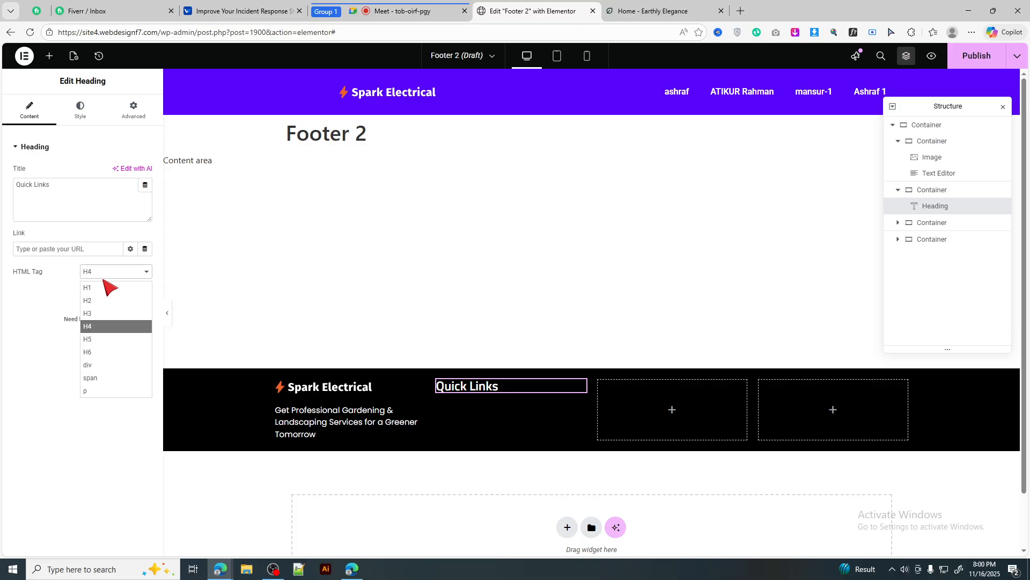
{"action": "left_click", "coordinate": [97, 339]}
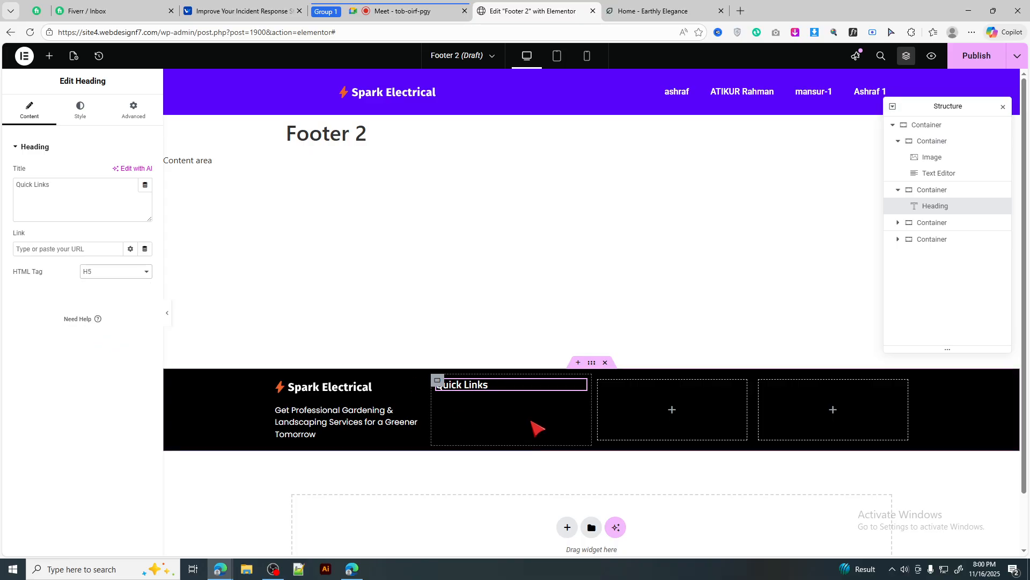
Inspect the Quick Links heading's typography in the reference site's footer with WhatFont
{"action": "left_click", "coordinate": [650, 10]}
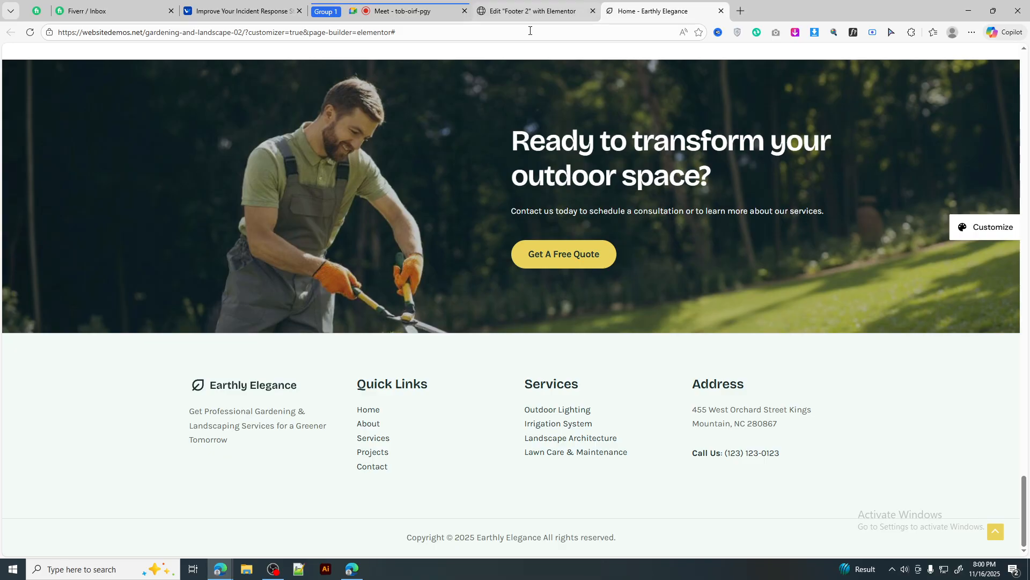
{"action": "left_click", "coordinate": [854, 33]}
{"action": "left_click", "coordinate": [383, 385]}
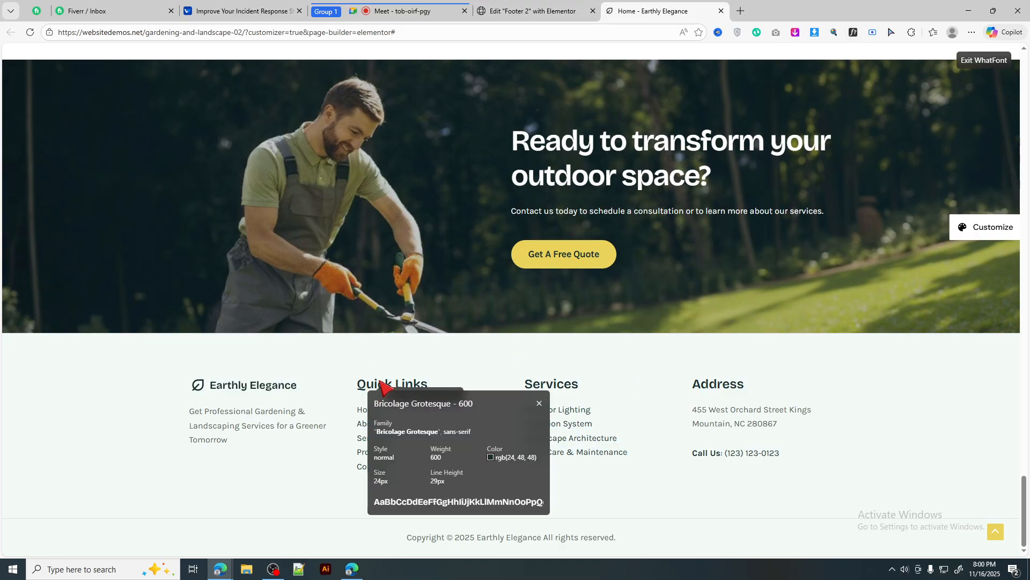
Back in the Elementor template, set the Quick Links heading's font size to 24 px and line height to 29 px
{"action": "left_click", "coordinate": [528, 11]}
{"action": "left_click", "coordinate": [80, 110]}
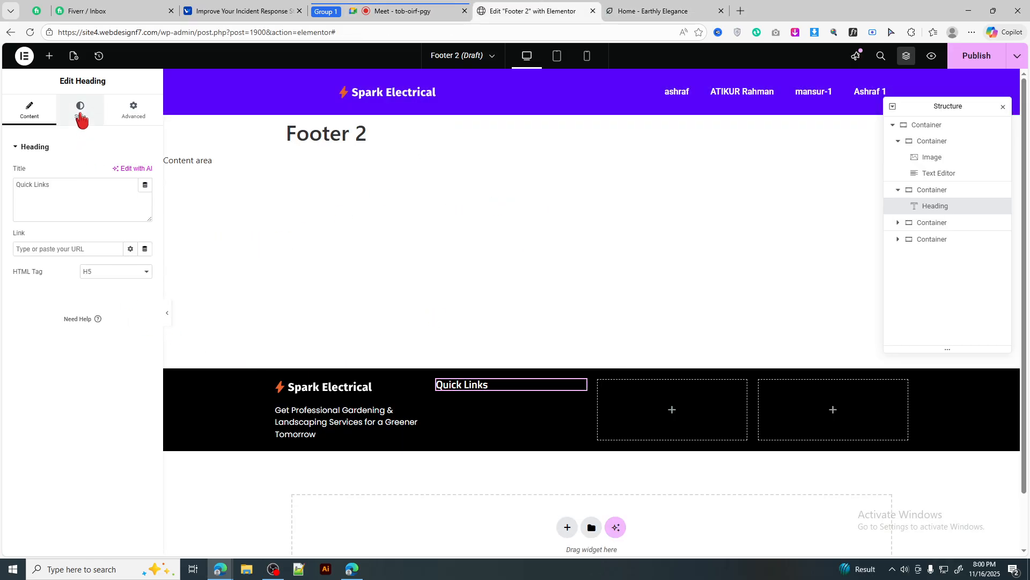
{"action": "left_click", "coordinate": [145, 203]}
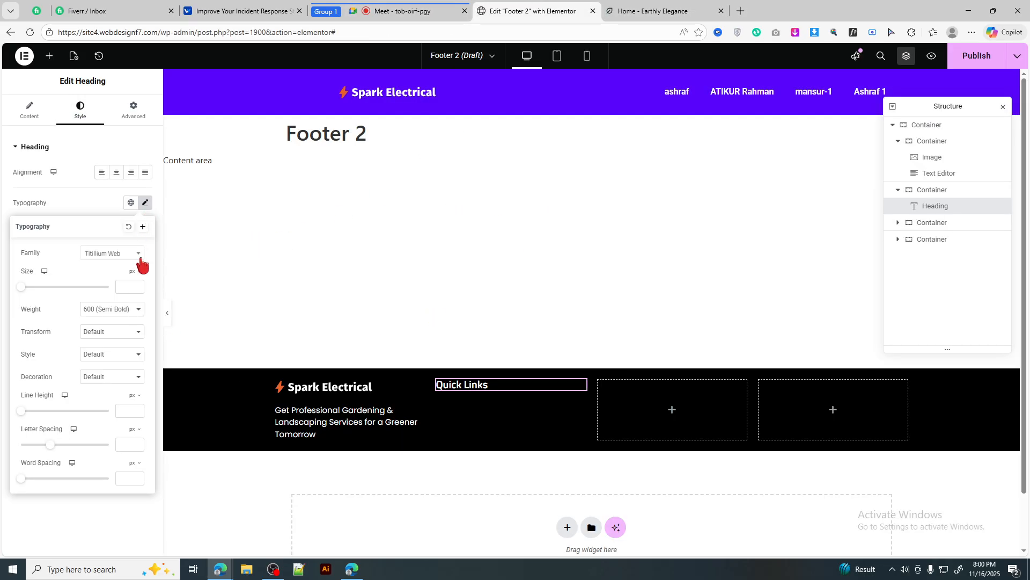
{"action": "left_click", "coordinate": [129, 290]}
{"action": "type", "text": "24"}
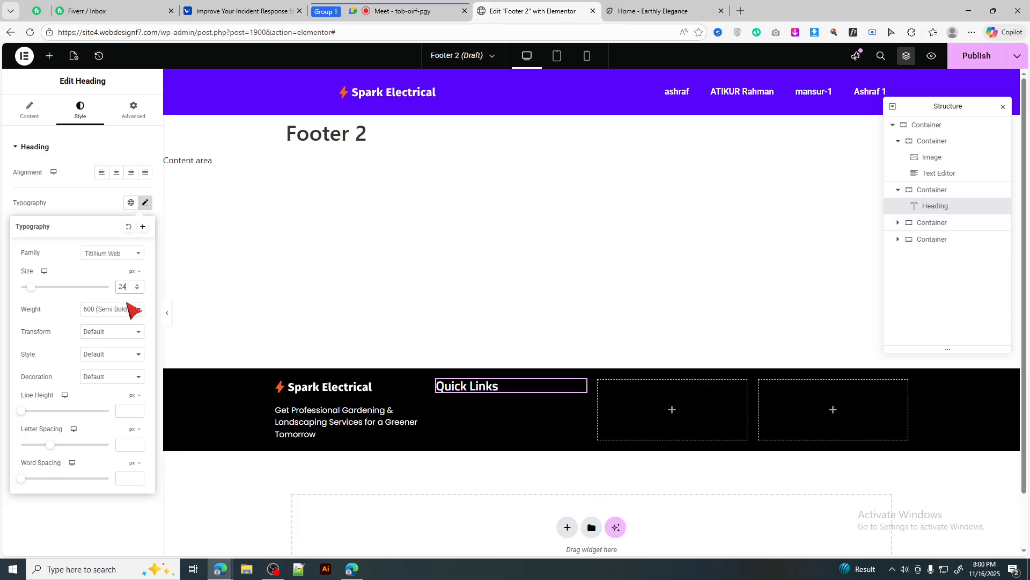
{"action": "left_click", "coordinate": [125, 408]}
{"action": "type", "text": "29"}
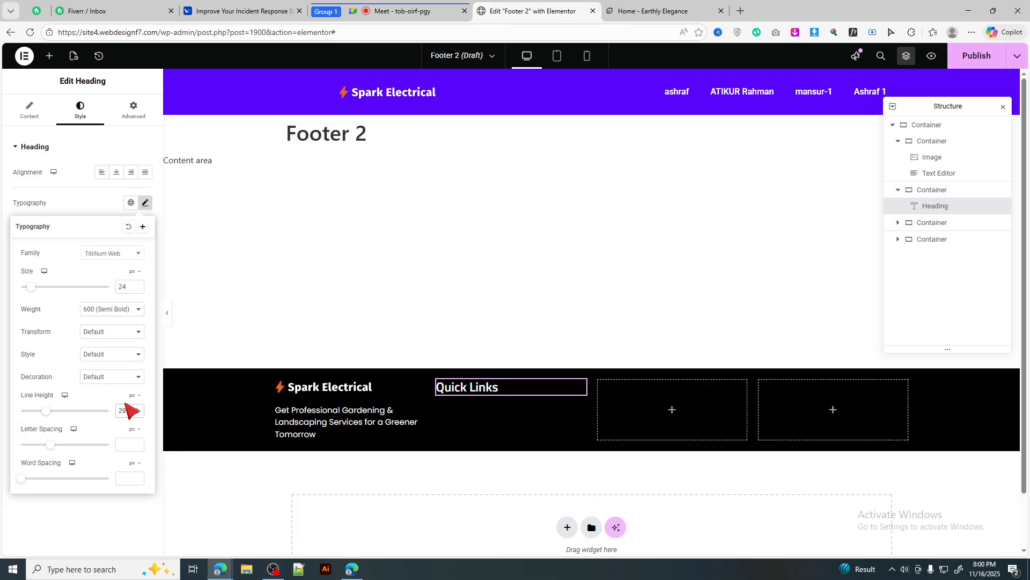
{"action": "left_click", "coordinate": [145, 203]}
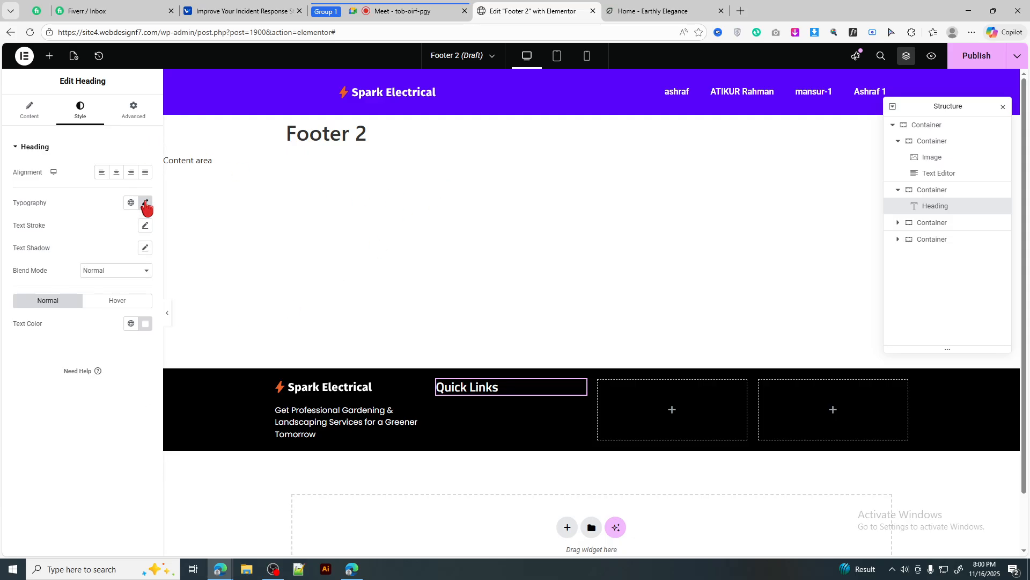
Exit WhatFont on the reference page and add an Icon List widget below the Quick Links heading in the template
{"action": "left_click", "coordinate": [48, 55]}
{"action": "left_click", "coordinate": [678, 13]}
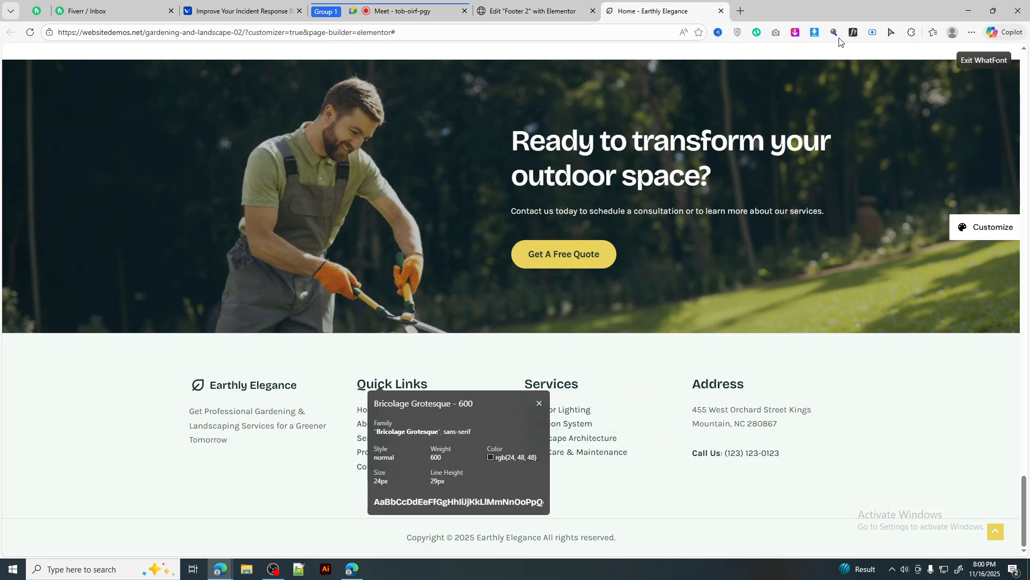
{"action": "key", "text": "Escape"}
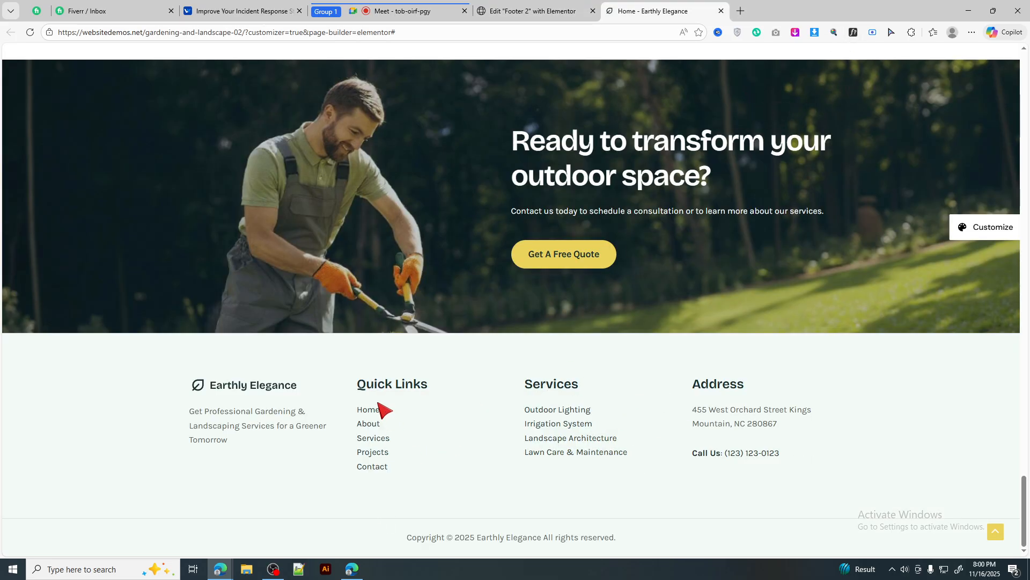
{"action": "left_click", "coordinate": [537, 12]}
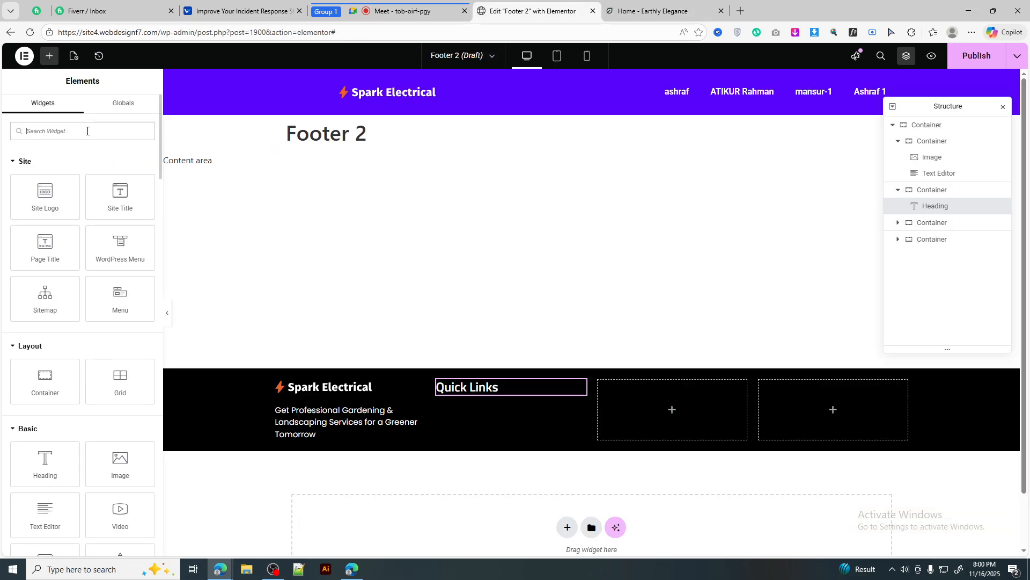
{"action": "type", "text": "lis"}
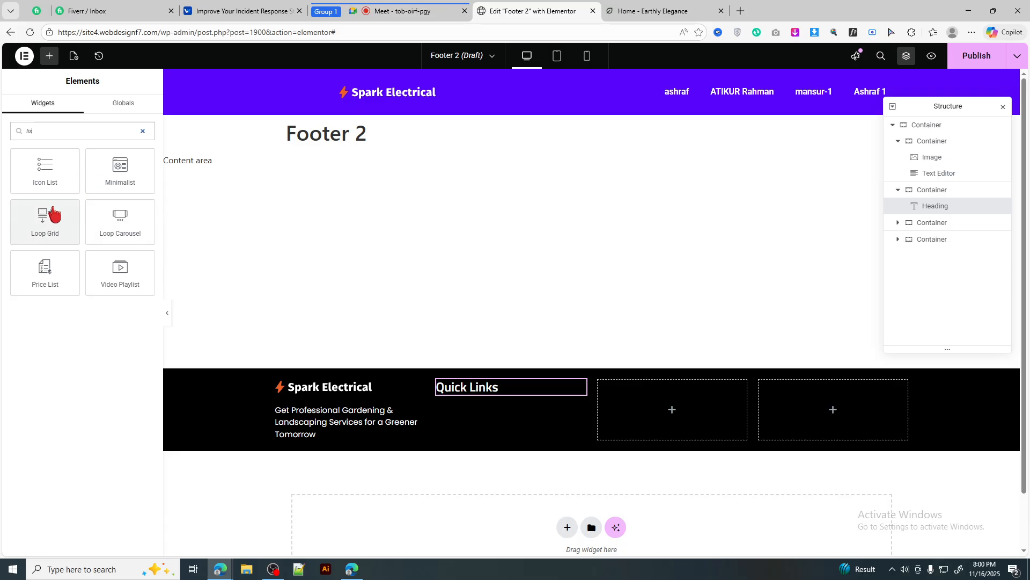
{"action": "left_click_drag", "start_coordinate": [37, 172], "coordinate": [462, 396]}
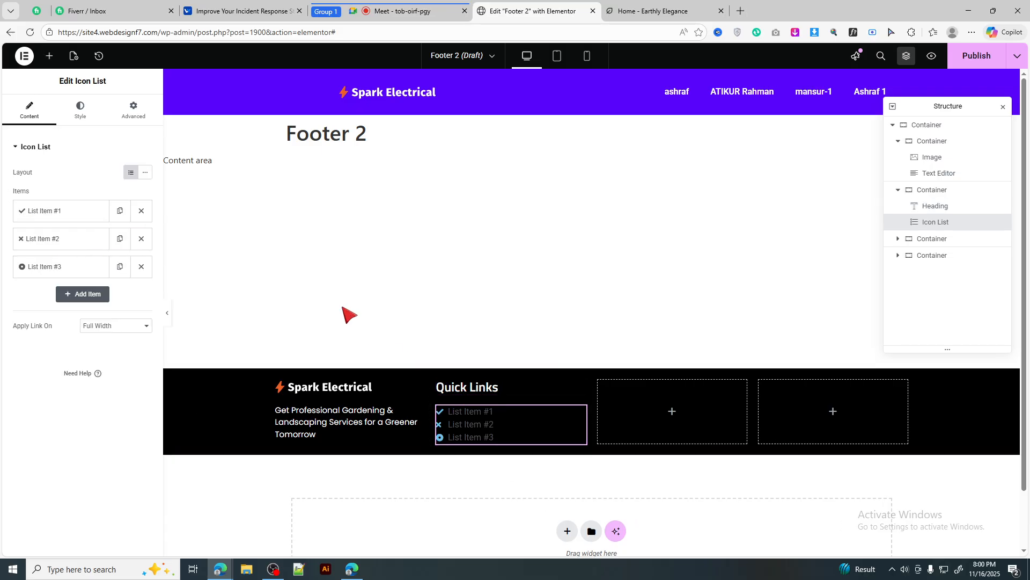
Delete the icon list's first two items, then strip the icon from the remaining item and set its link to #
{"action": "left_click", "coordinate": [141, 210]}
{"action": "left_click", "coordinate": [142, 211]}
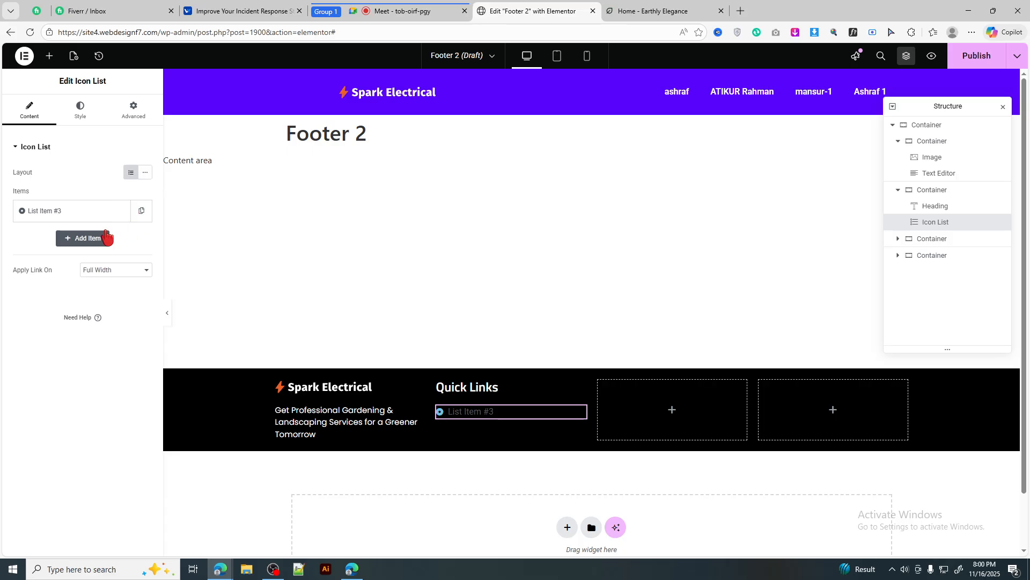
{"action": "left_click", "coordinate": [94, 212]}
{"action": "left_click", "coordinate": [136, 287]}
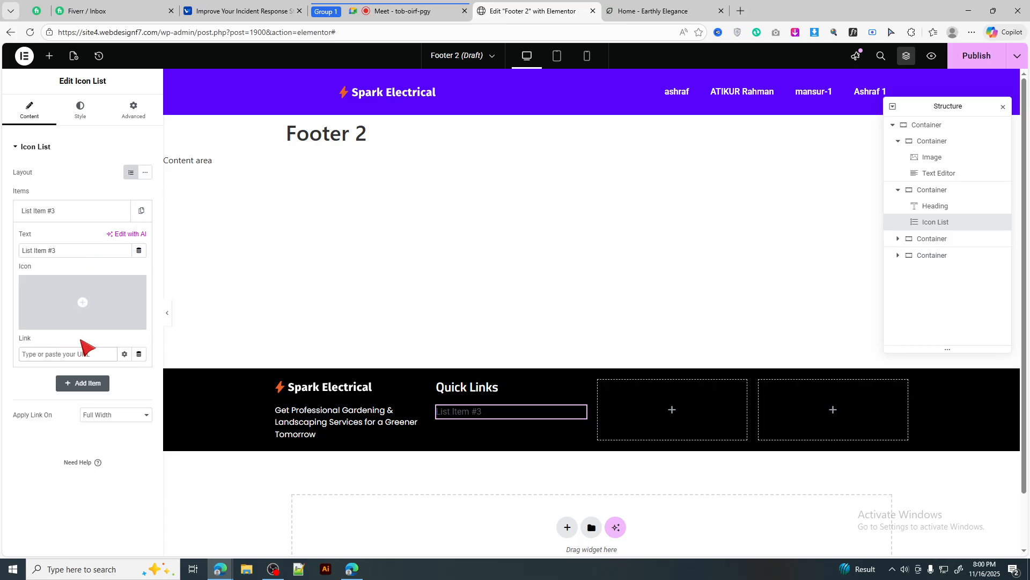
{"action": "type", "text": "#"}
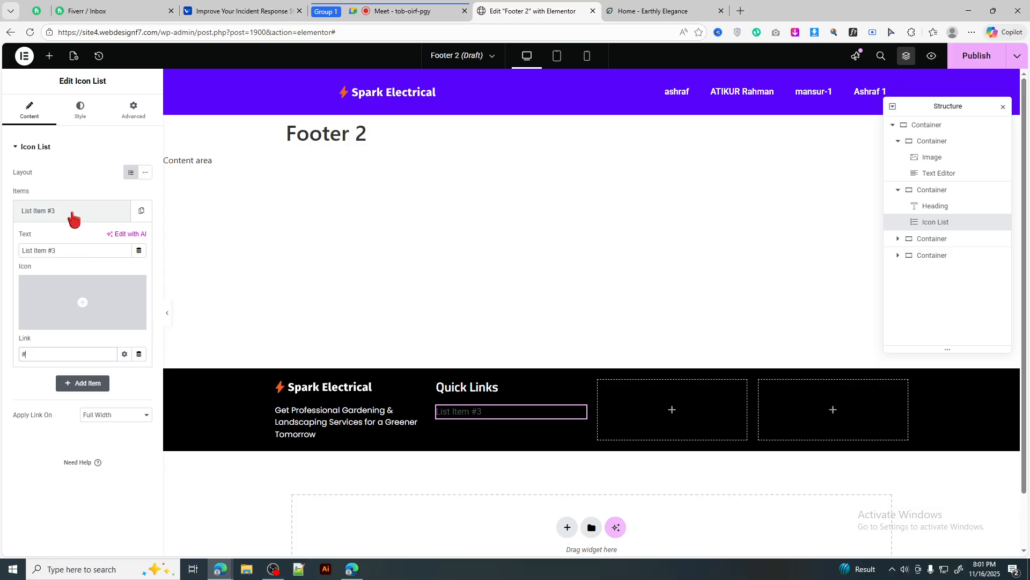
{"action": "left_click", "coordinate": [72, 213]}
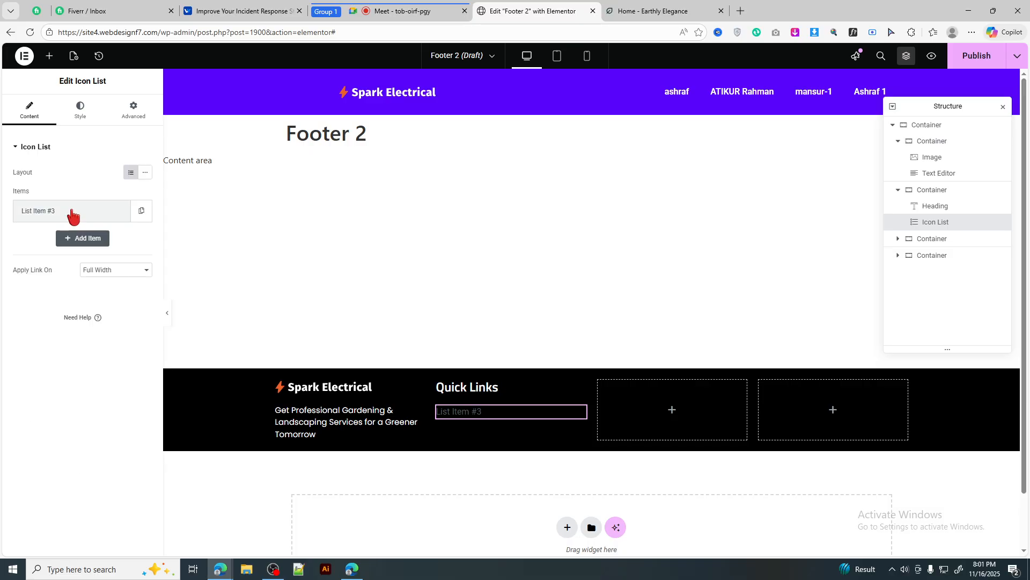
Duplicate the icon list's remaining item four times to make five items, and check the second item's link
{"action": "left_click", "coordinate": [141, 212]}
{"action": "left_click", "coordinate": [123, 213]}
{"action": "left_click", "coordinate": [123, 213]}
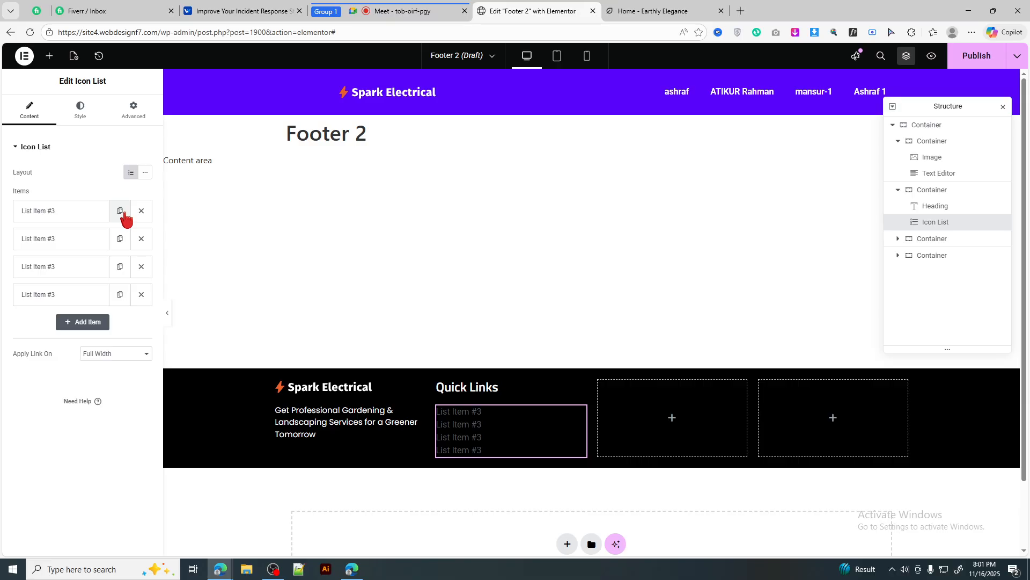
{"action": "left_click", "coordinate": [123, 213]}
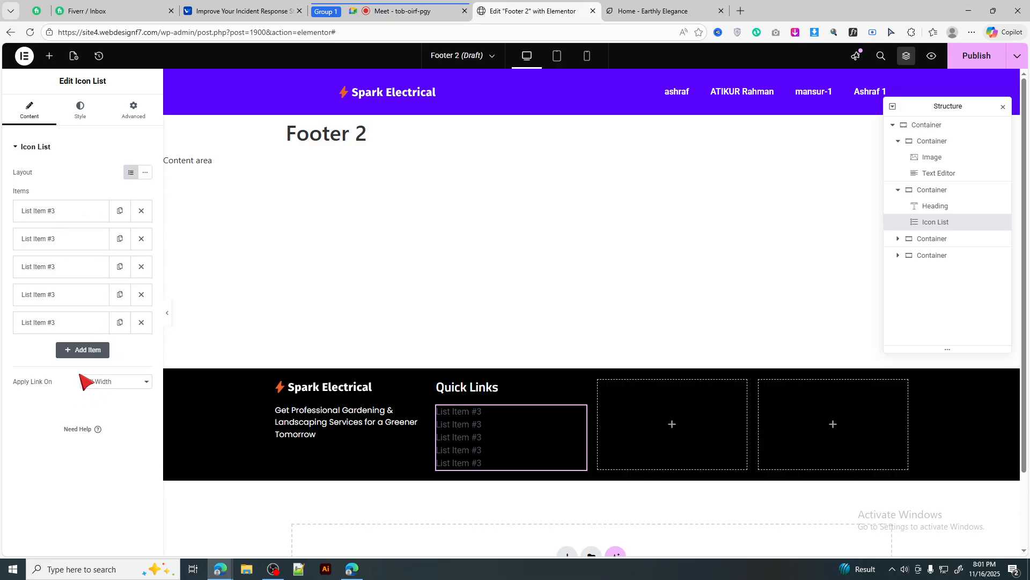
{"action": "left_click", "coordinate": [62, 239]}
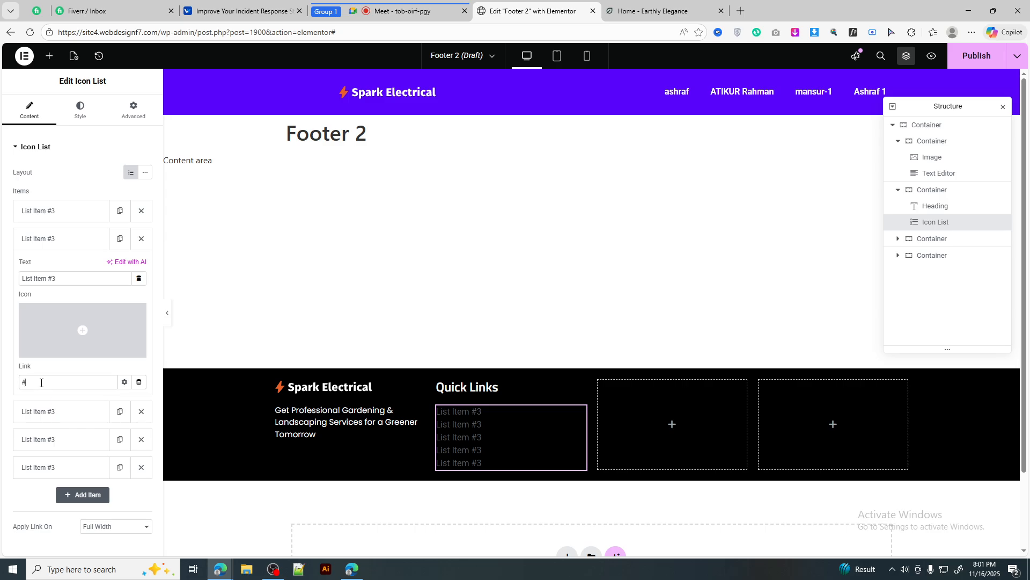
{"action": "left_click", "coordinate": [66, 242]}
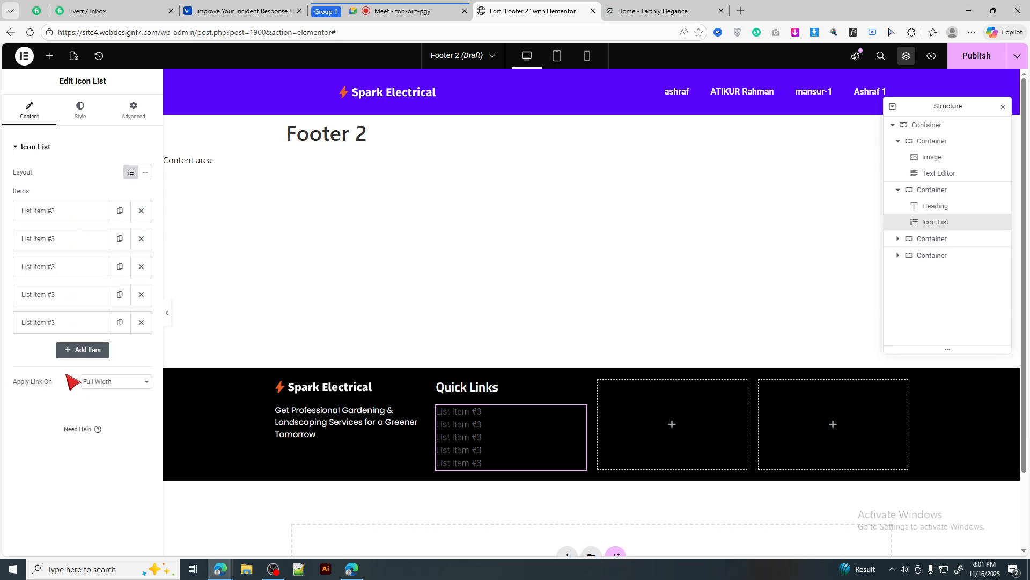
On the reference site, open the About page and copy the Home link text from its footer's Quick Links
{"action": "left_click", "coordinate": [652, 11]}
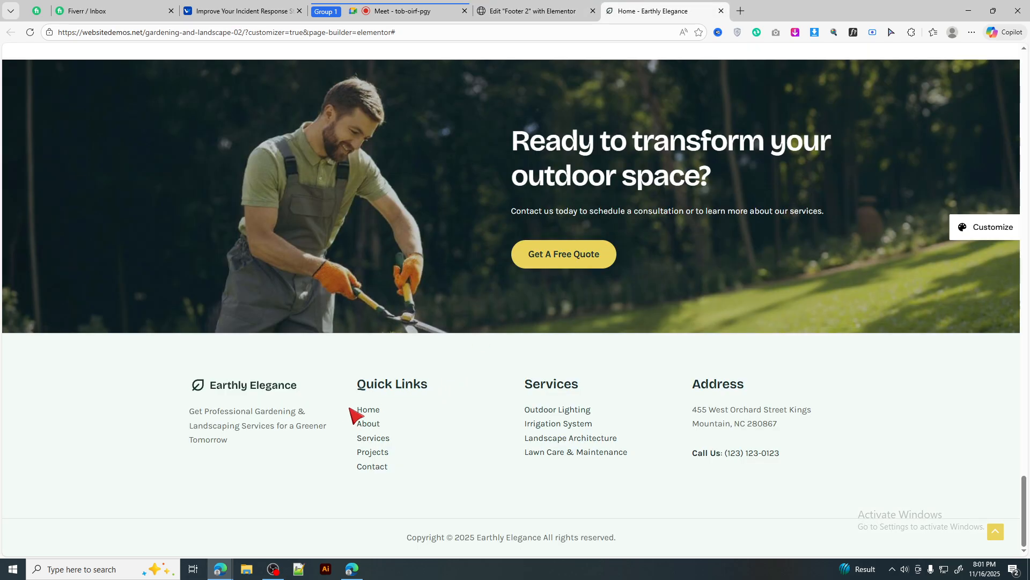
{"action": "left_click", "coordinate": [533, 11]}
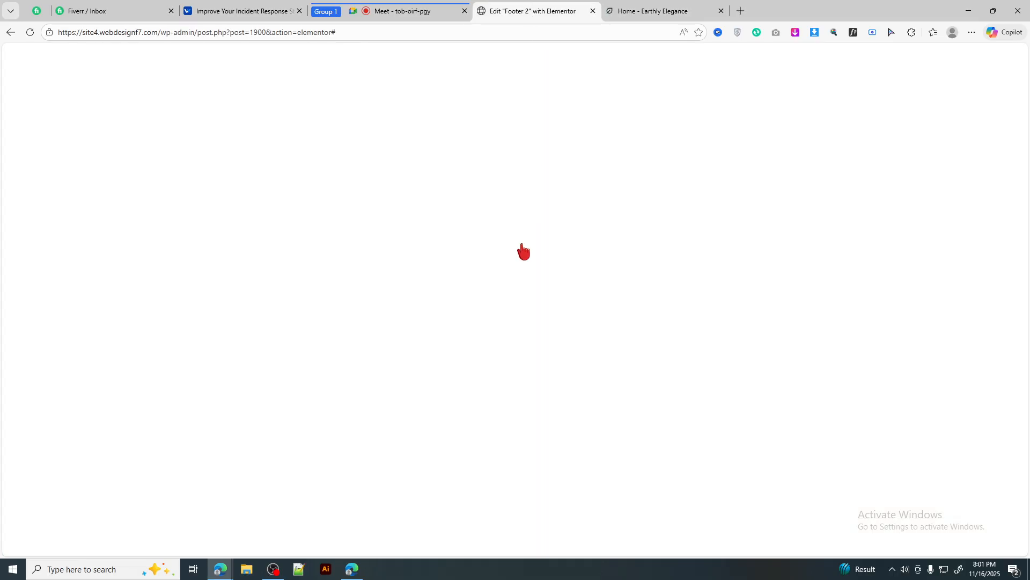
{"action": "key", "text": "ctrl+Tab"}
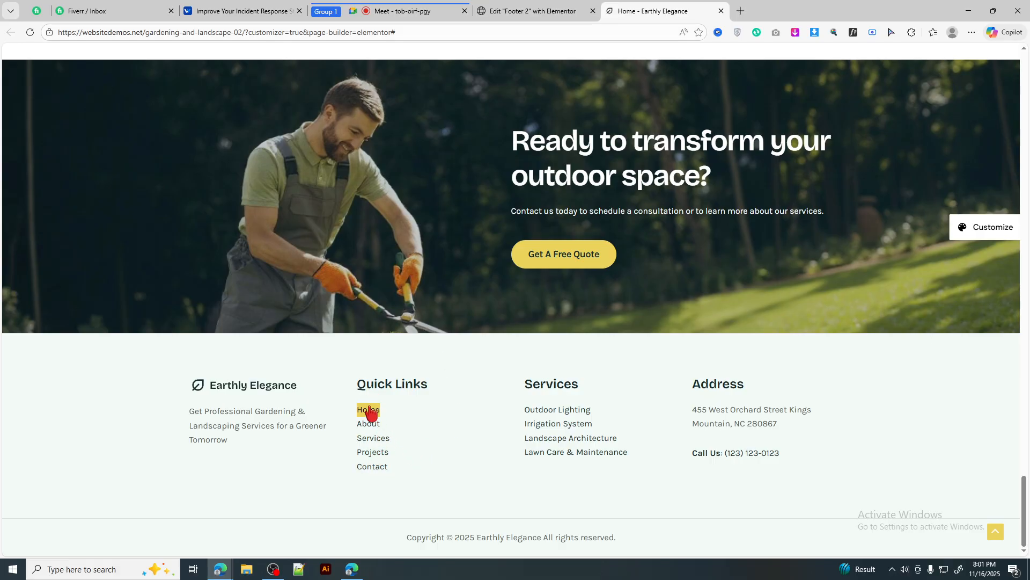
{"action": "scroll", "coordinate": [595, 258], "scroll_direction": "up", "scroll_amount": 3}
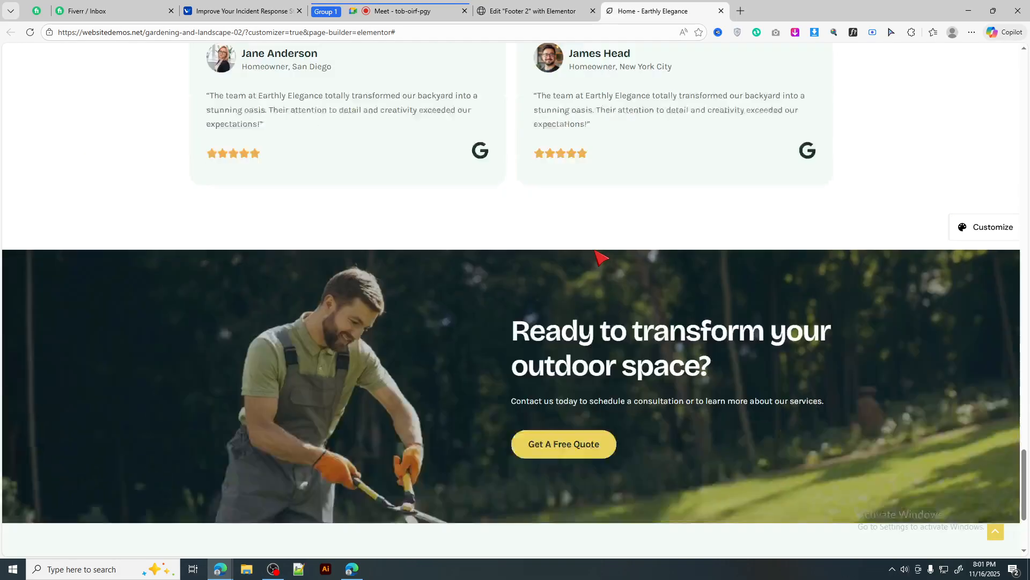
{"action": "scroll", "coordinate": [600, 258], "scroll_direction": "down", "scroll_amount": 3}
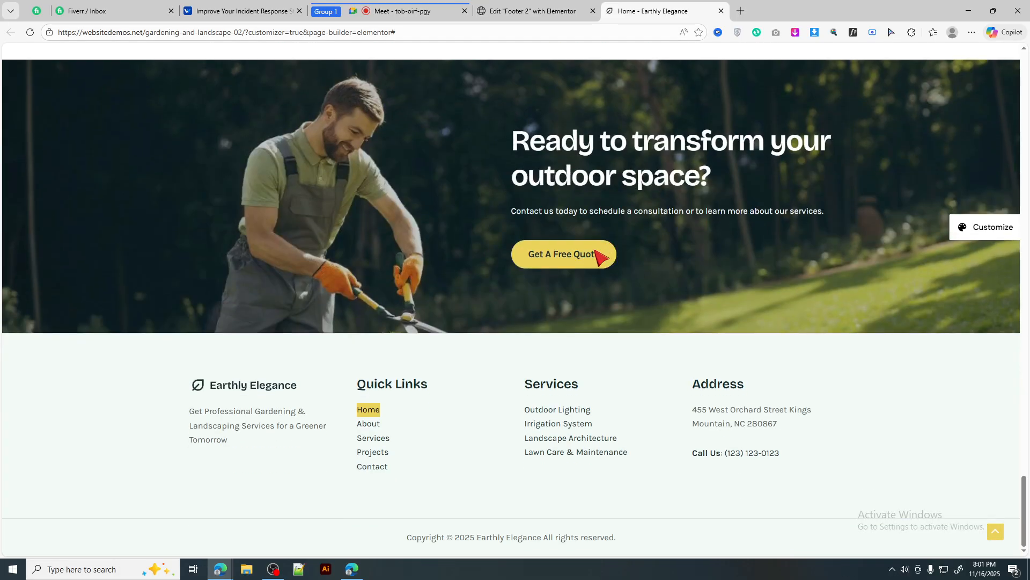
{"action": "left_click", "coordinate": [368, 427]}
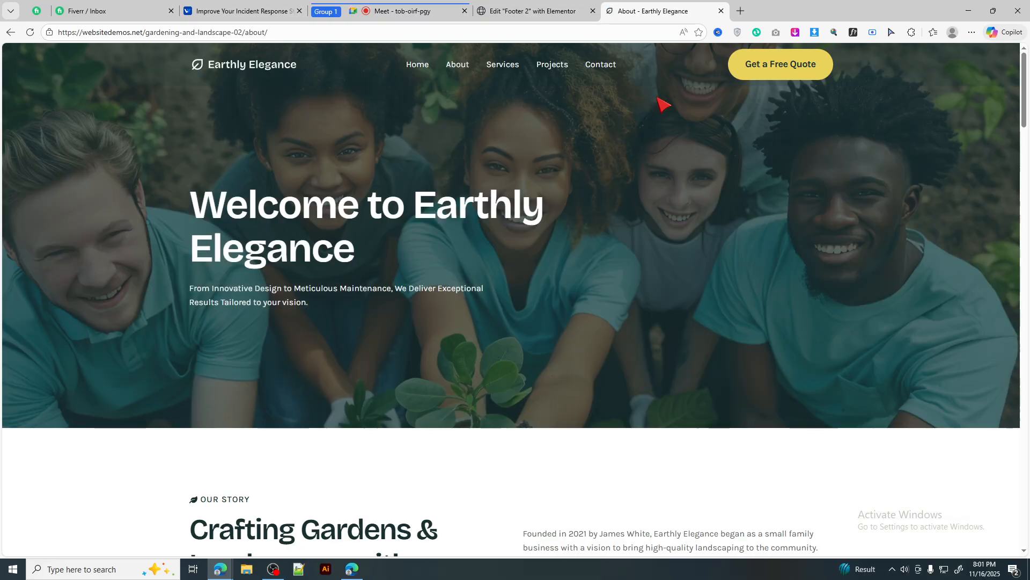
{"action": "scroll", "coordinate": [537, 290], "scroll_direction": "down", "scroll_amount": 15}
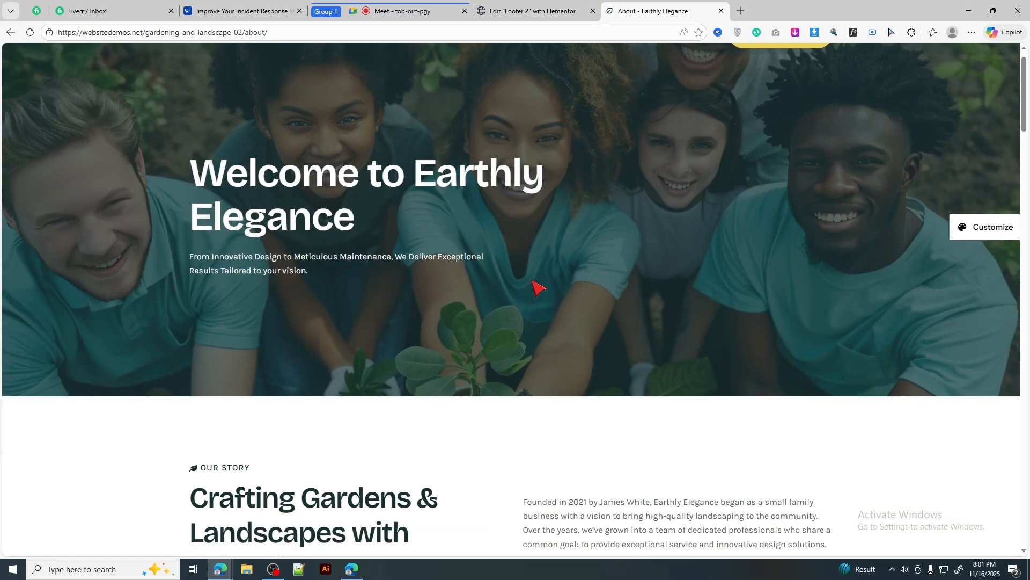
{"action": "scroll", "coordinate": [529, 321], "scroll_direction": "down", "scroll_amount": 10}
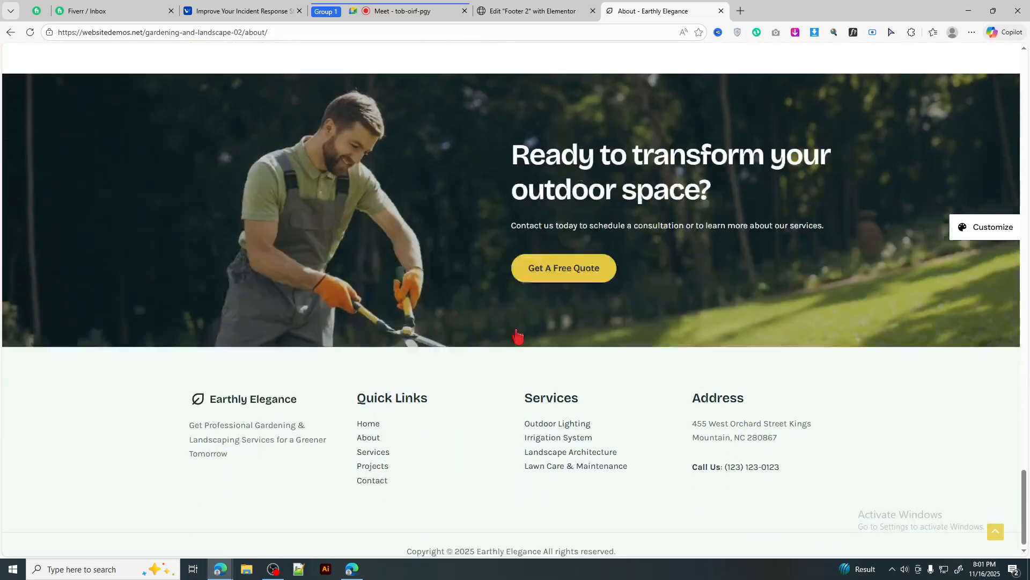
{"action": "left_click_drag", "start_coordinate": [350, 417], "coordinate": [401, 412]}
{"action": "key", "text": "ctrl+c"}
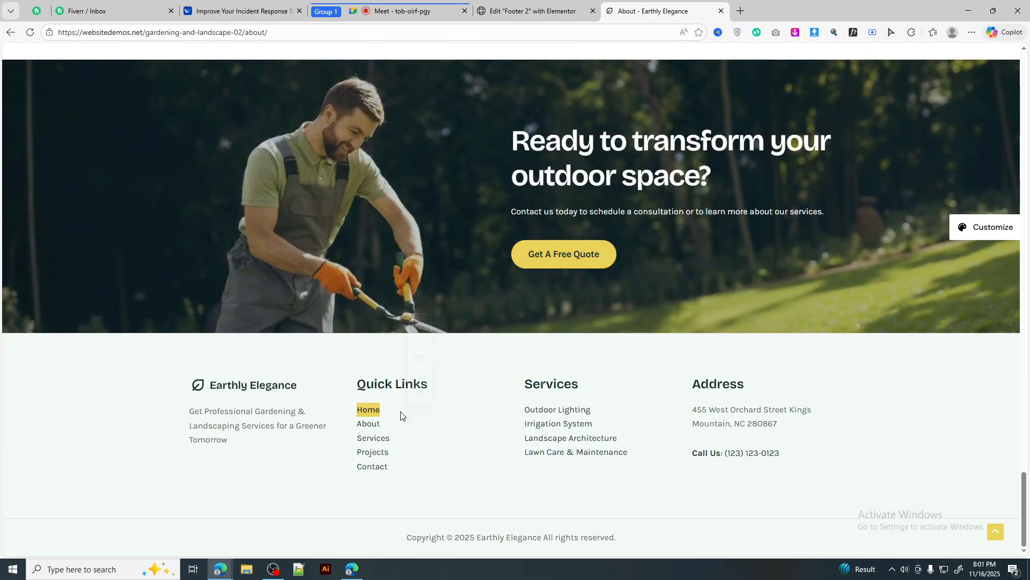
Back in the Elementor template, replace the first icon list item's text with Home
{"action": "left_click", "coordinate": [546, 11]}
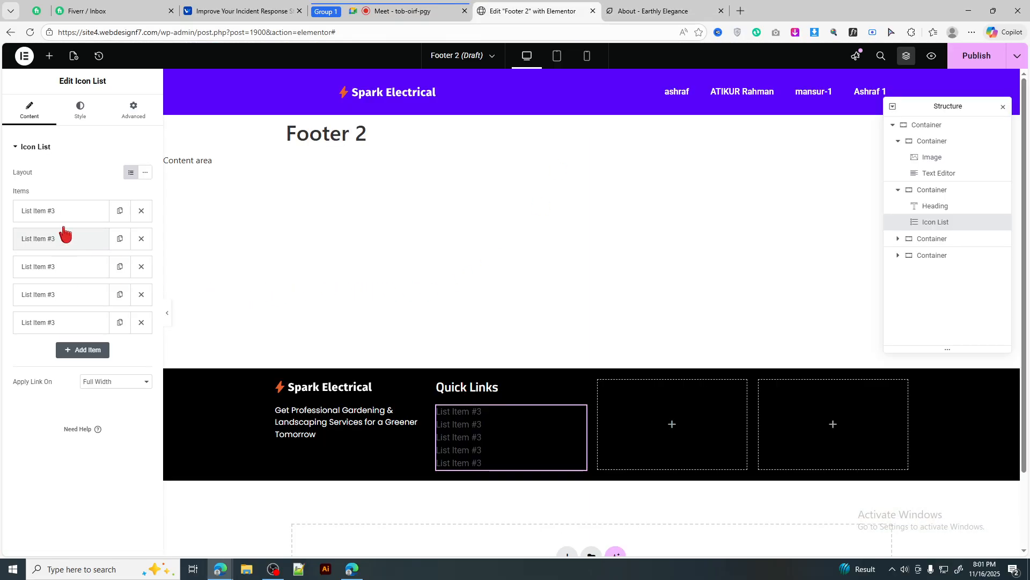
{"action": "left_click", "coordinate": [65, 233]}
{"action": "key", "text": "ctrl+a"}
{"action": "key", "text": "ctrl+v"}
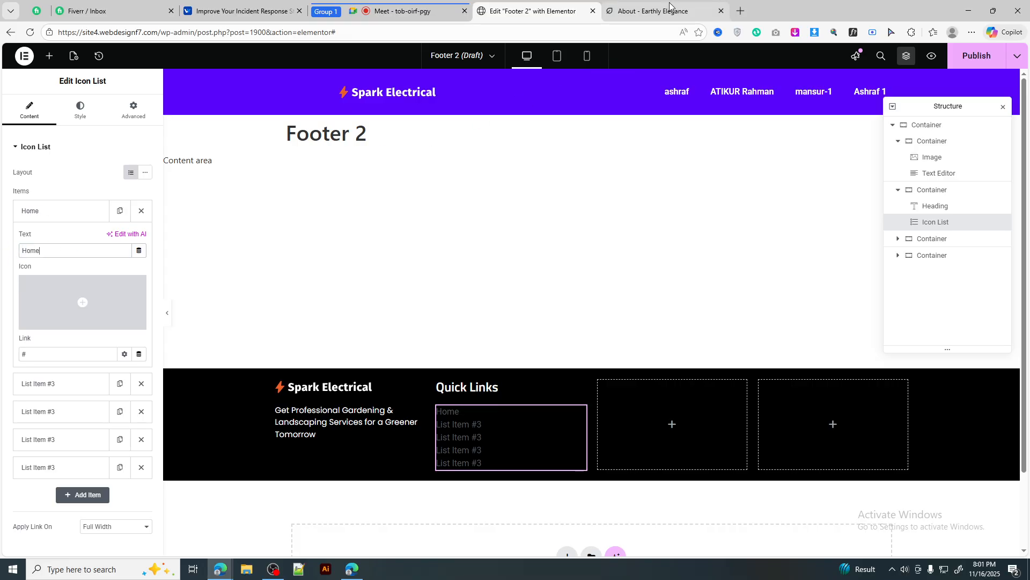
Copy About from the reference footer's Quick Links and use it as the second icon list item's text
{"action": "key", "text": "ctrl+Tab"}
{"action": "left_click_drag", "start_coordinate": [355, 424], "coordinate": [391, 427]}
{"action": "key", "text": "ctrl+c"}
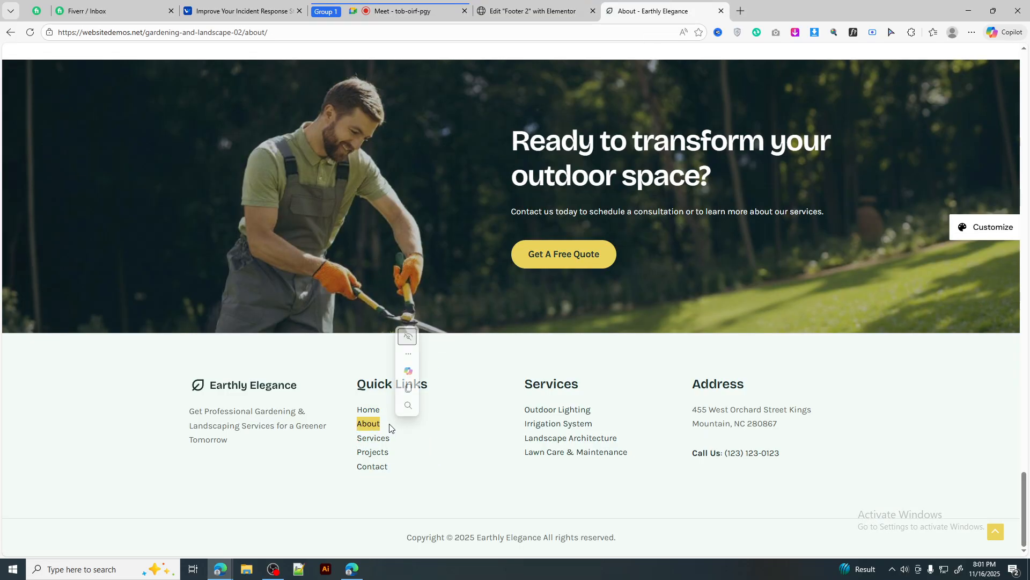
{"action": "left_click", "coordinate": [536, 11]}
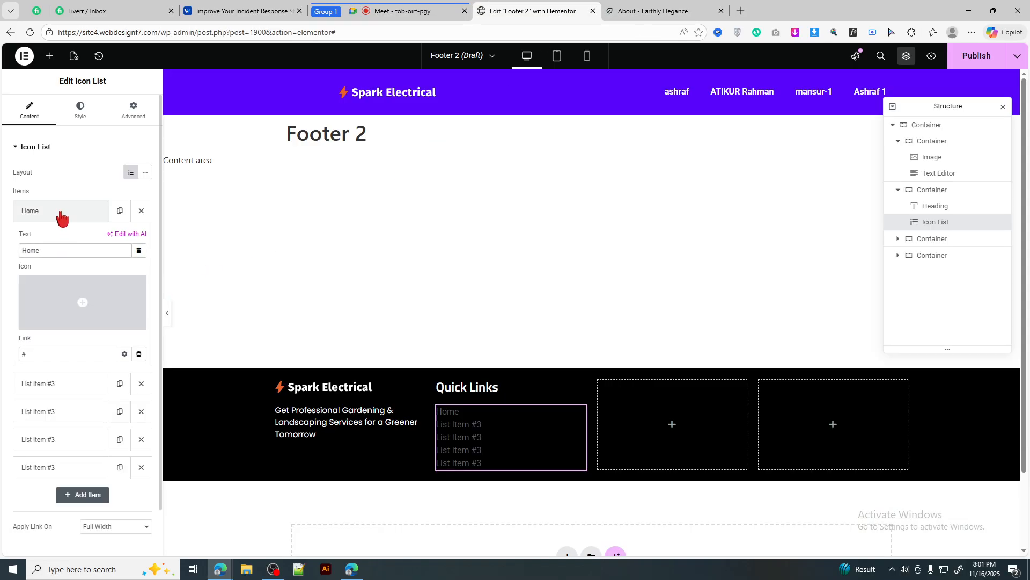
{"action": "left_click", "coordinate": [60, 215]}
{"action": "left_click", "coordinate": [66, 238]}
{"action": "key", "text": "ctrl+a"}
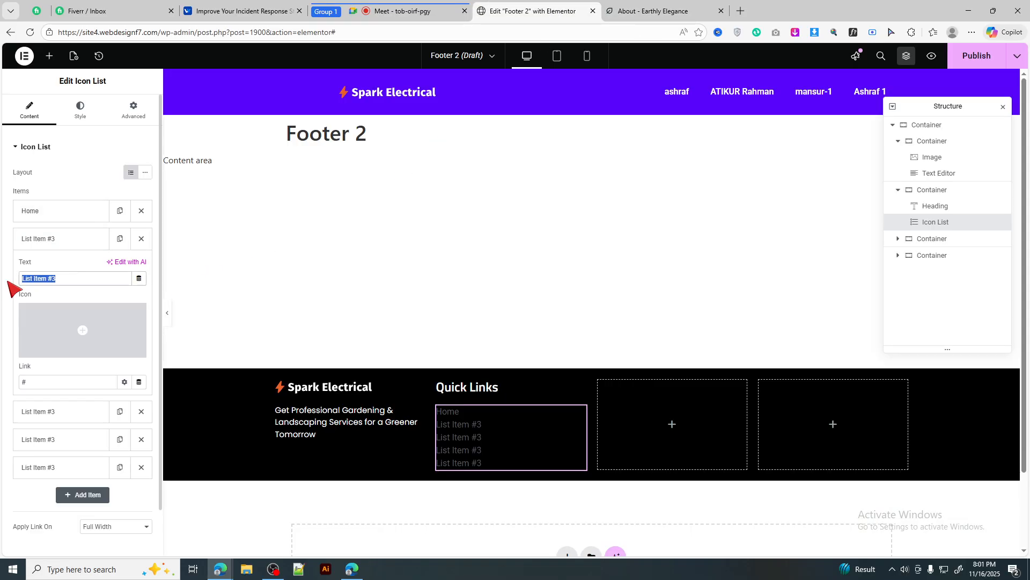
{"action": "key", "text": "ctrl+v"}
Copy Services from the reference footer's Quick Links and use it as the third icon list item's text
{"action": "key", "text": "ctrl+Tab"}
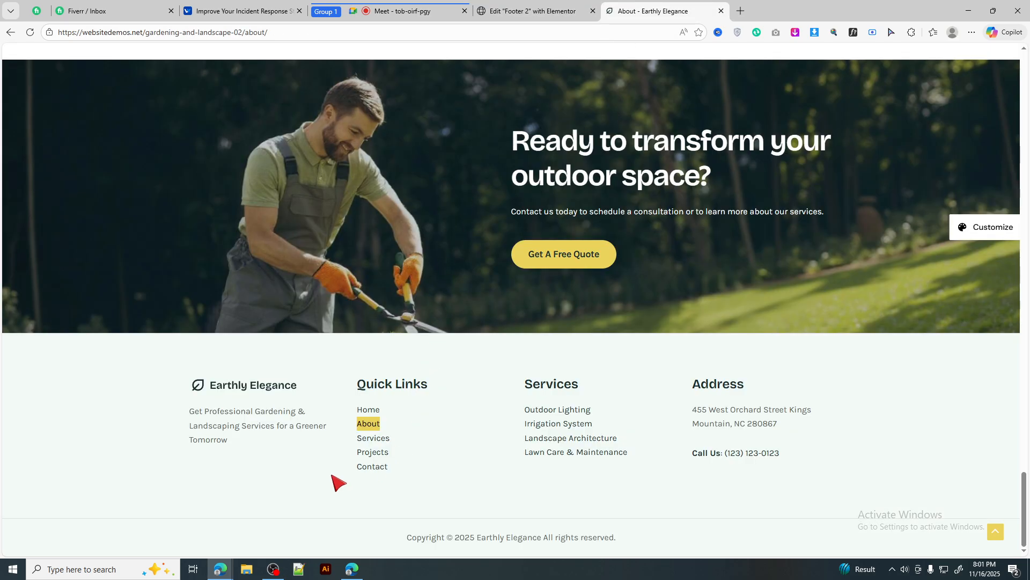
{"action": "left_click_drag", "start_coordinate": [355, 439], "coordinate": [403, 444]}
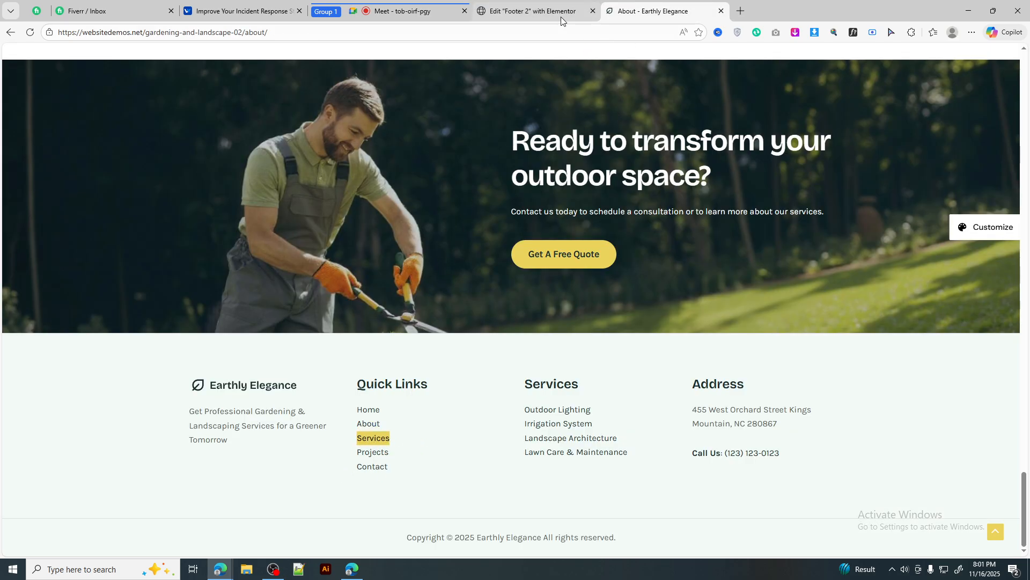
{"action": "left_click", "coordinate": [536, 10]}
{"action": "left_click", "coordinate": [54, 239]}
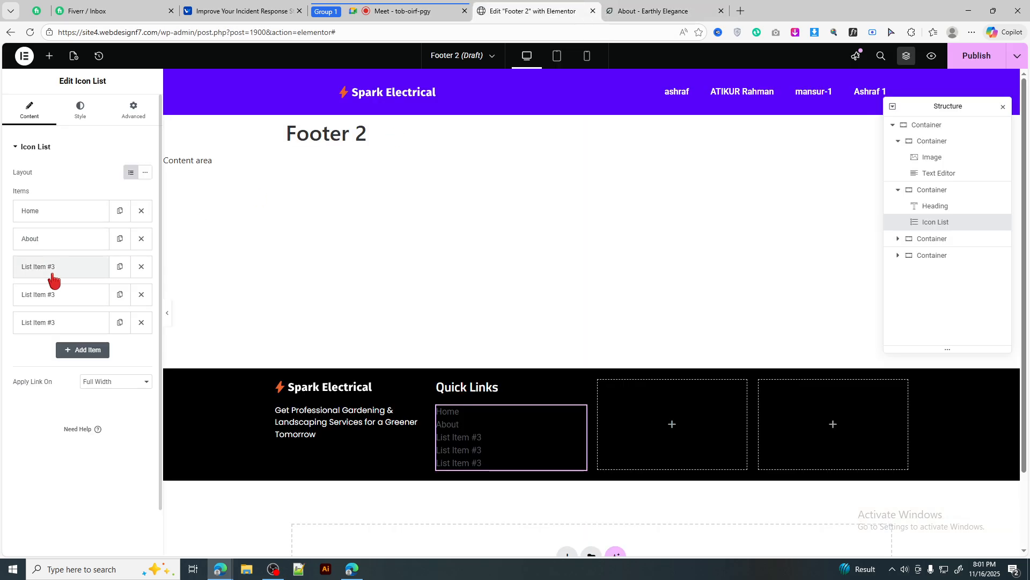
{"action": "left_click", "coordinate": [51, 267]}
{"action": "left_click_drag", "start_coordinate": [65, 304], "coordinate": [6, 314]}
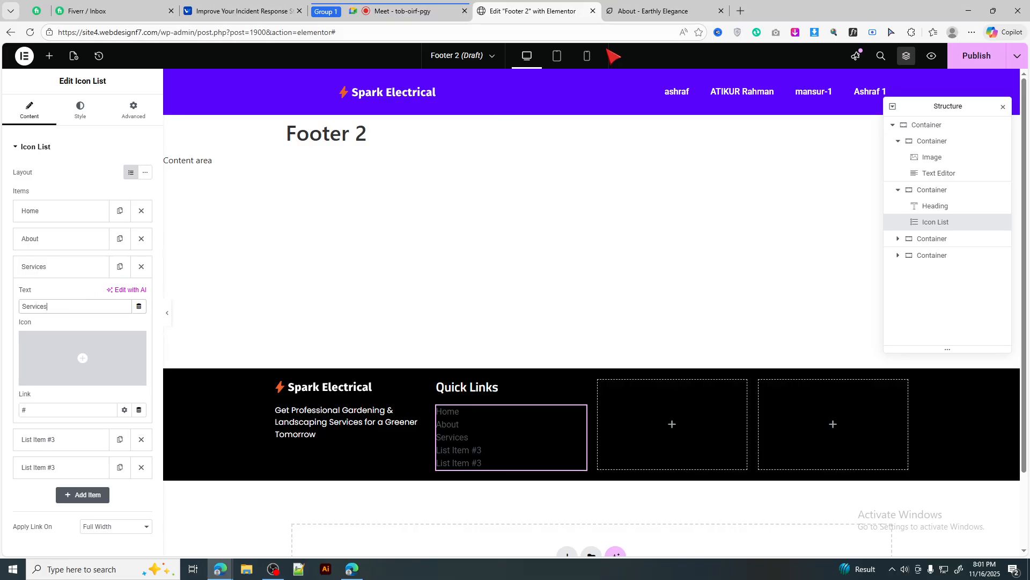
Copy Projects from the reference footer's Quick Links and use it as the fourth icon list item's text
{"action": "left_click", "coordinate": [638, 11]}
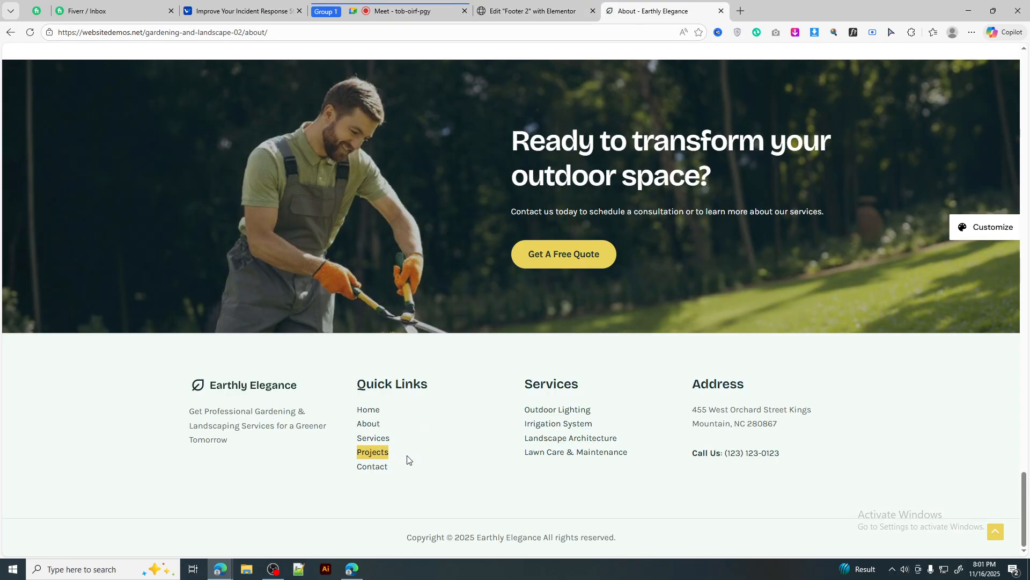
{"action": "left_click", "coordinate": [532, 11]}
{"action": "left_click", "coordinate": [65, 267]}
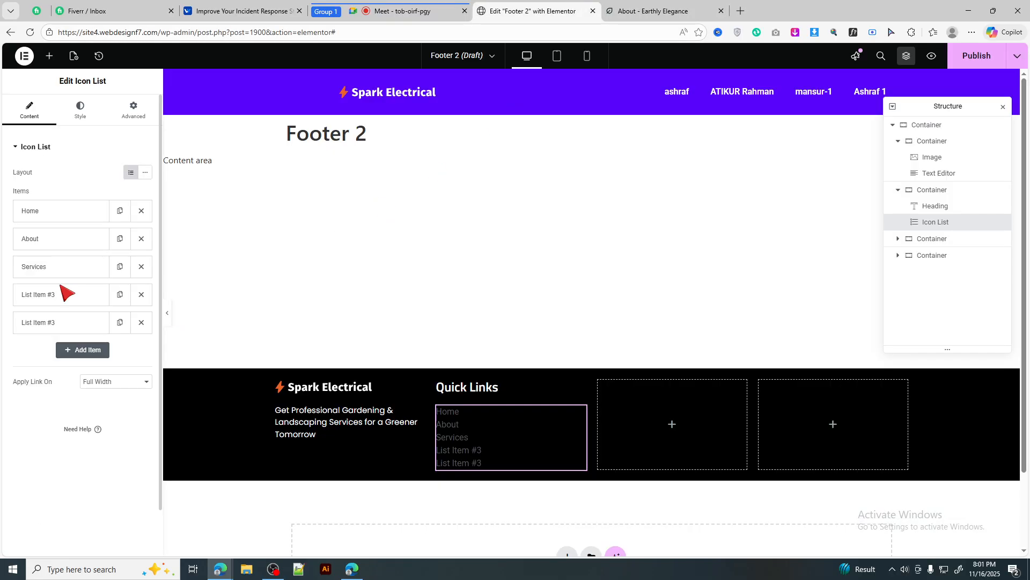
{"action": "left_click", "coordinate": [64, 295]}
{"action": "left_click_drag", "start_coordinate": [69, 334], "coordinate": [0, 338]}
{"action": "type", "text": "Projects"}
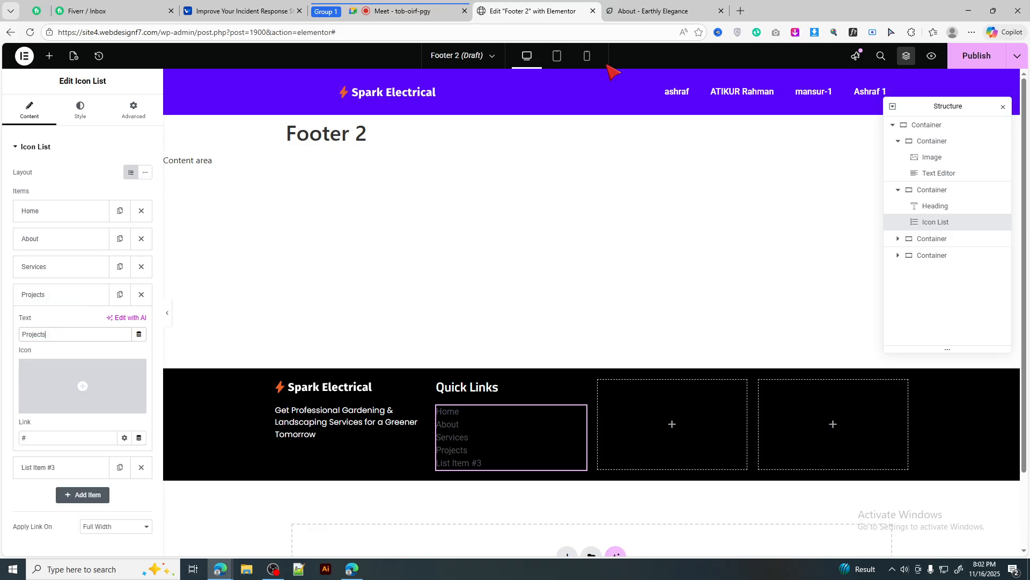
Copy Contact from the reference footer's Quick Links and use it as the fifth icon list item's text
{"action": "left_click", "coordinate": [655, 10]}
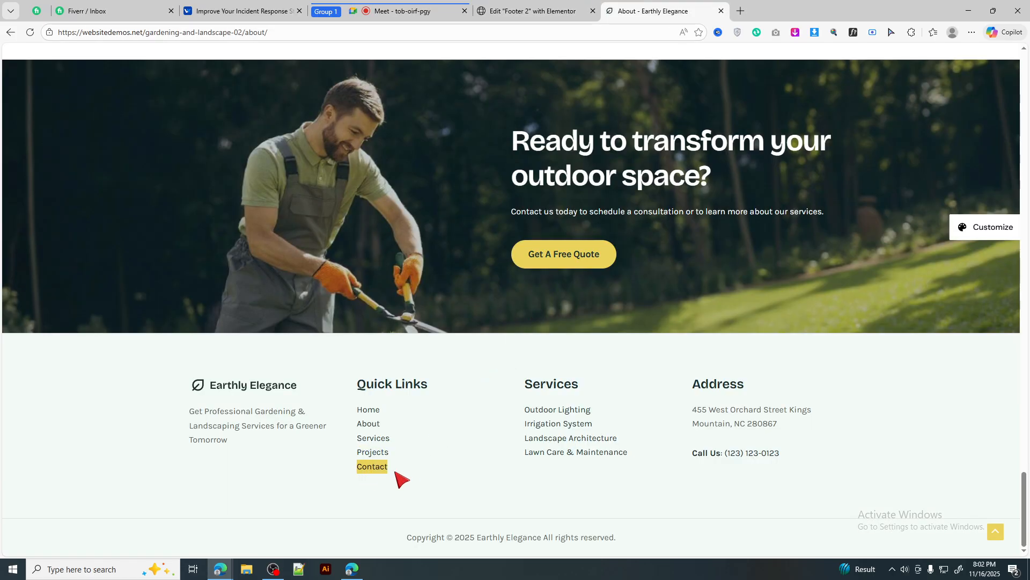
{"action": "left_click", "coordinate": [573, 15]}
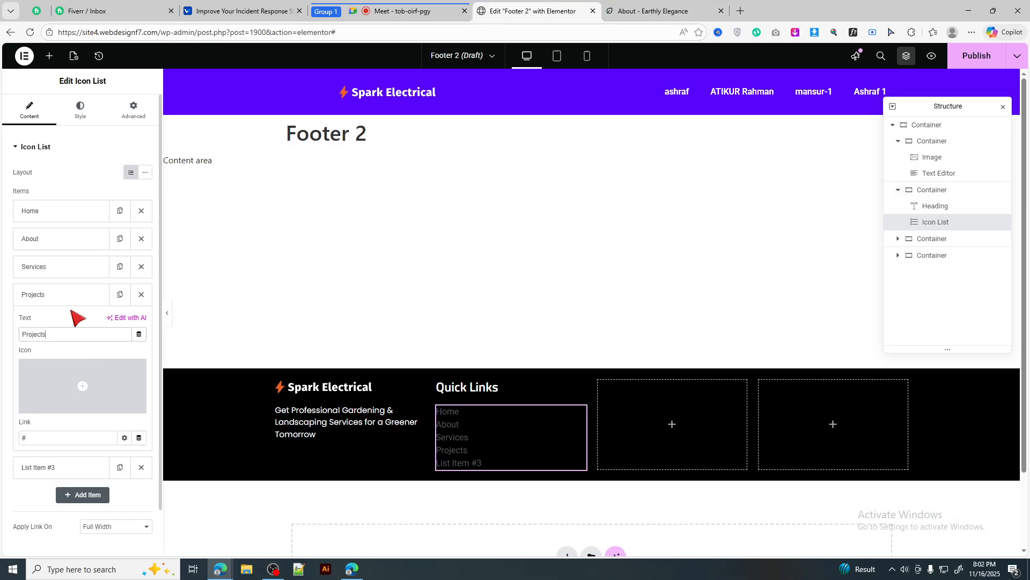
{"action": "left_click", "coordinate": [65, 295]}
{"action": "left_click", "coordinate": [64, 322]}
{"action": "left_click_drag", "start_coordinate": [75, 362], "coordinate": [1, 360]}
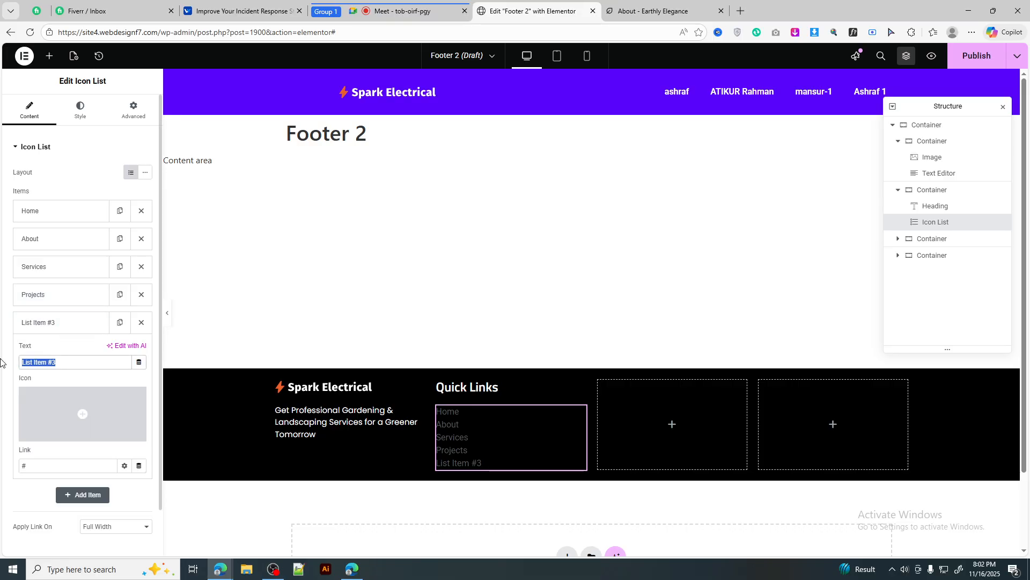
{"action": "type", "text": "Contact"}
Set the icon list text's font family to Poppins and adjust its font size
{"action": "left_click", "coordinate": [79, 110]}
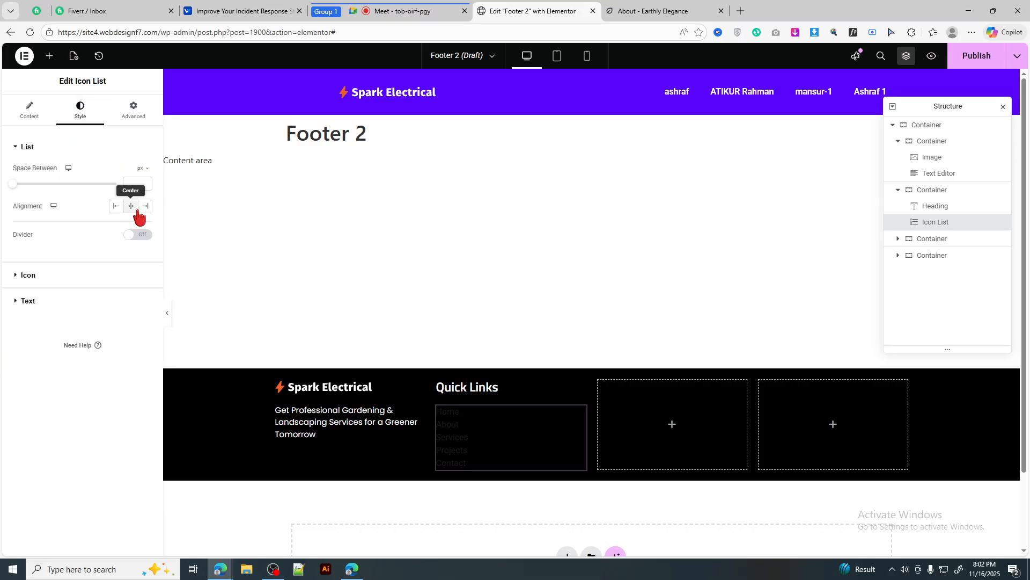
{"action": "left_click", "coordinate": [74, 301]}
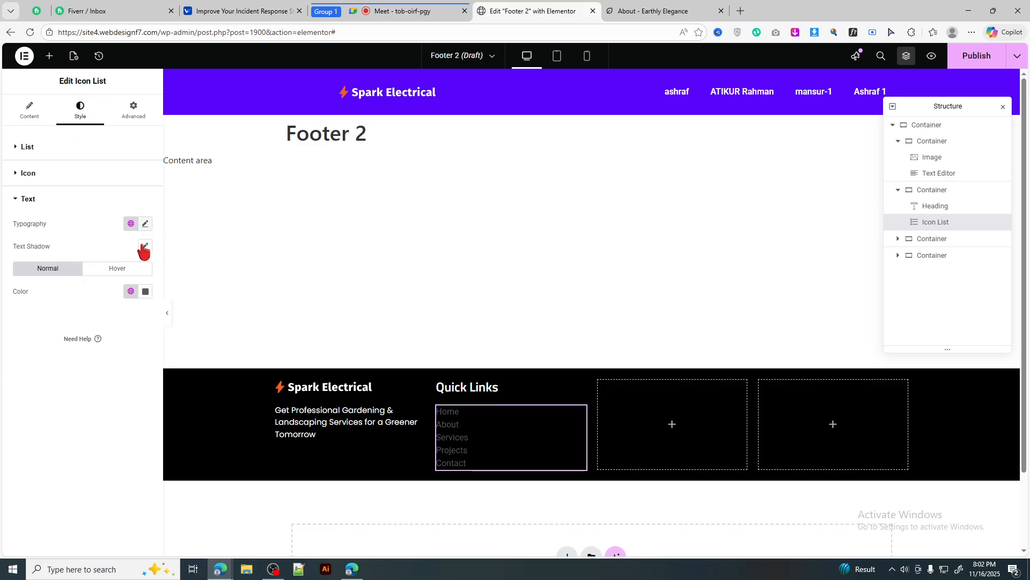
{"action": "left_click", "coordinate": [145, 224]}
{"action": "left_click", "coordinate": [114, 275]}
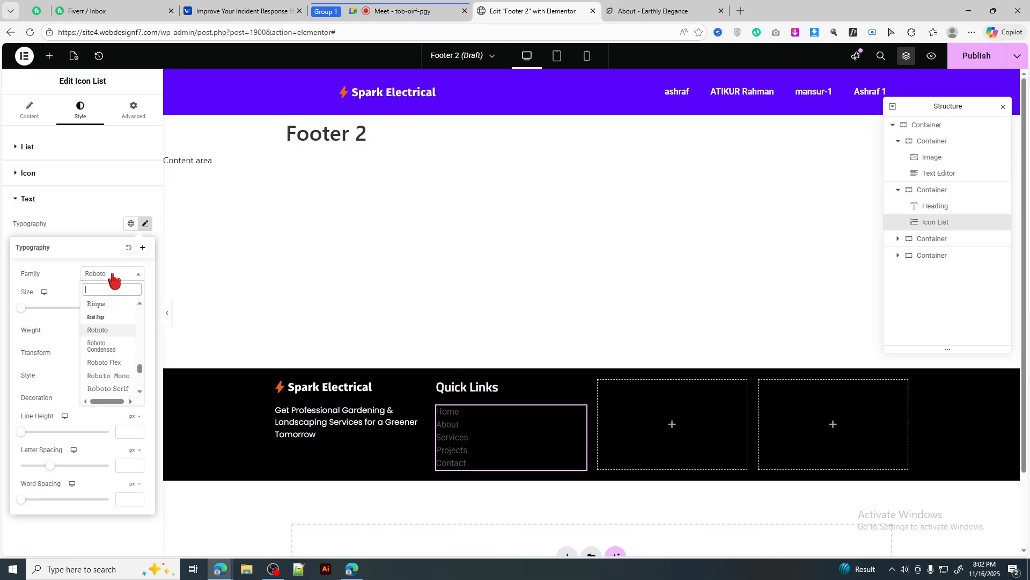
{"action": "type", "text": "popp"}
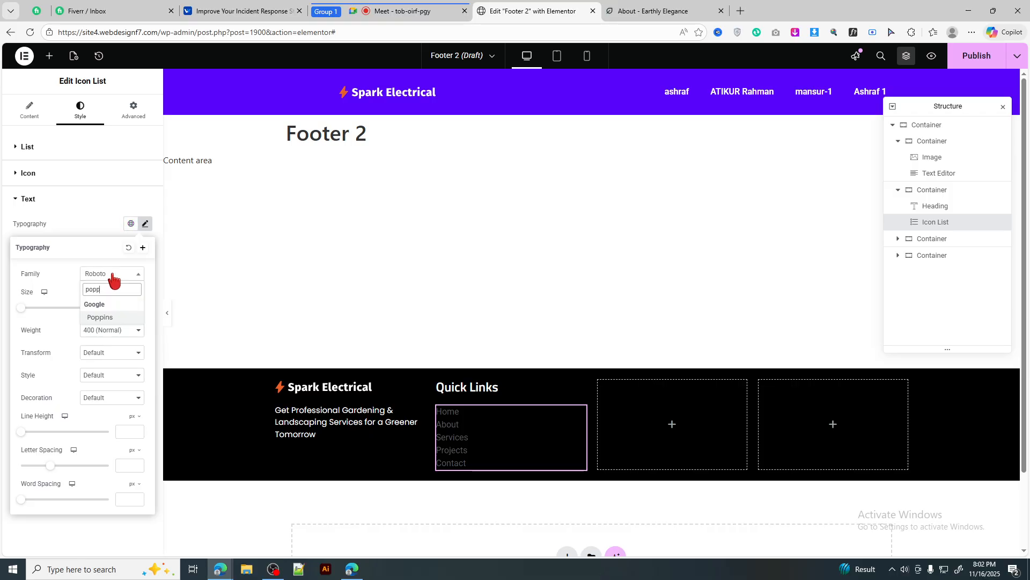
{"action": "key", "text": "Return"}
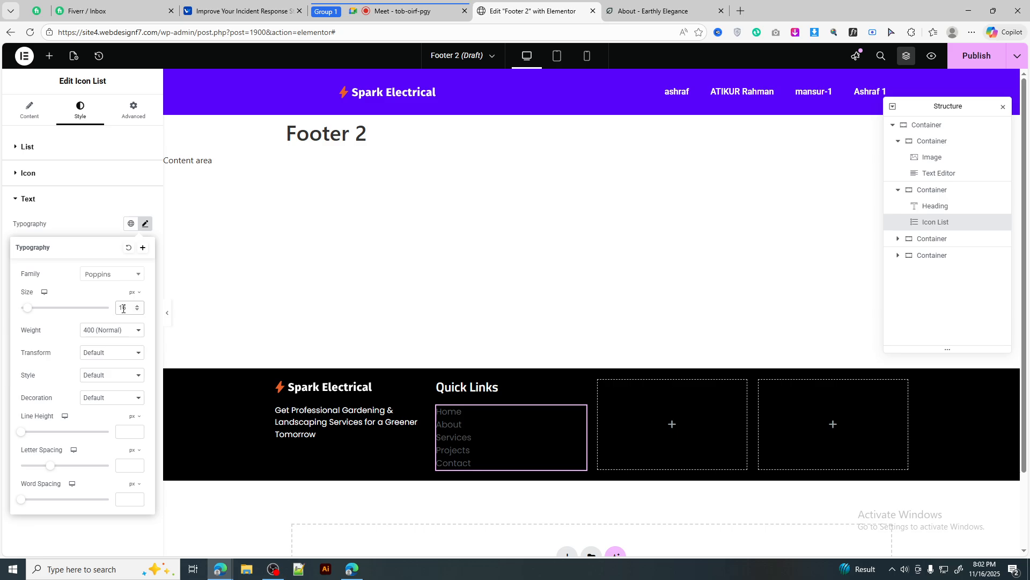
Set the icon list's normal text color to white (#FFFFFF)
{"action": "left_click", "coordinate": [149, 225]}
{"action": "left_click", "coordinate": [145, 291]}
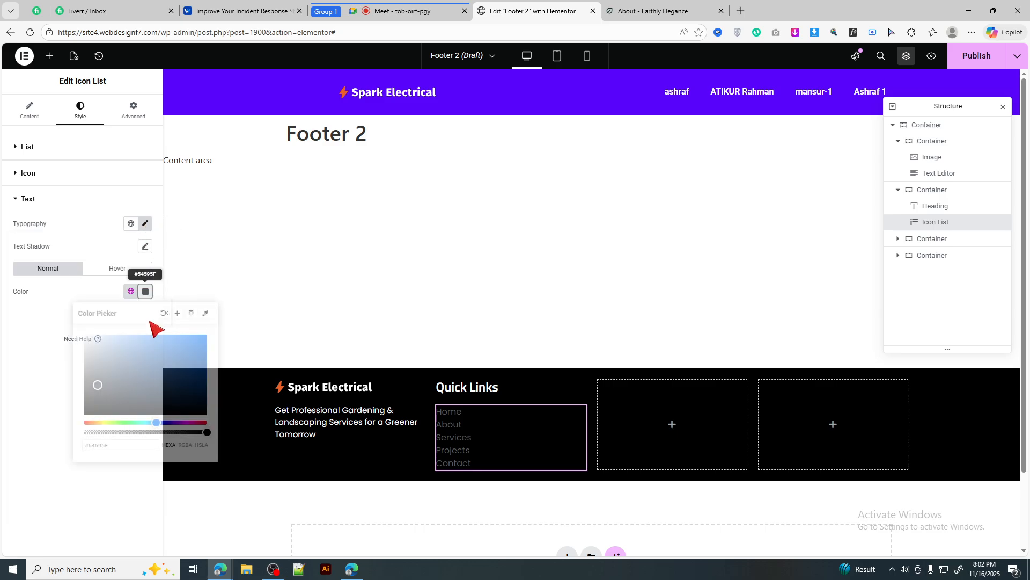
{"action": "left_click", "coordinate": [85, 335]}
{"action": "left_click", "coordinate": [139, 272]}
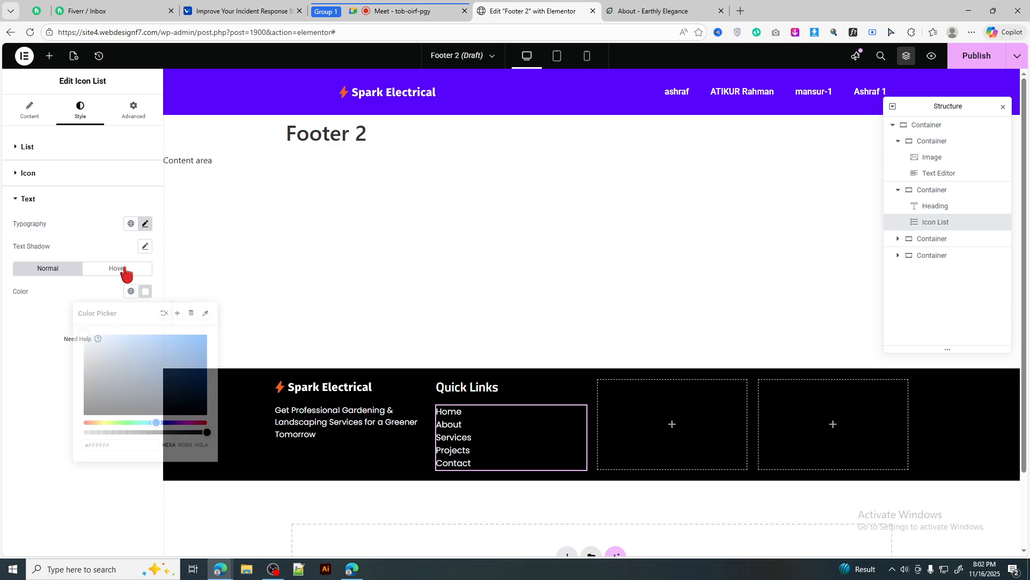
Set the Quick Links icon list's text hover color to #FFAA00 and the space between its items to 10 px
{"action": "left_click", "coordinate": [145, 291]}
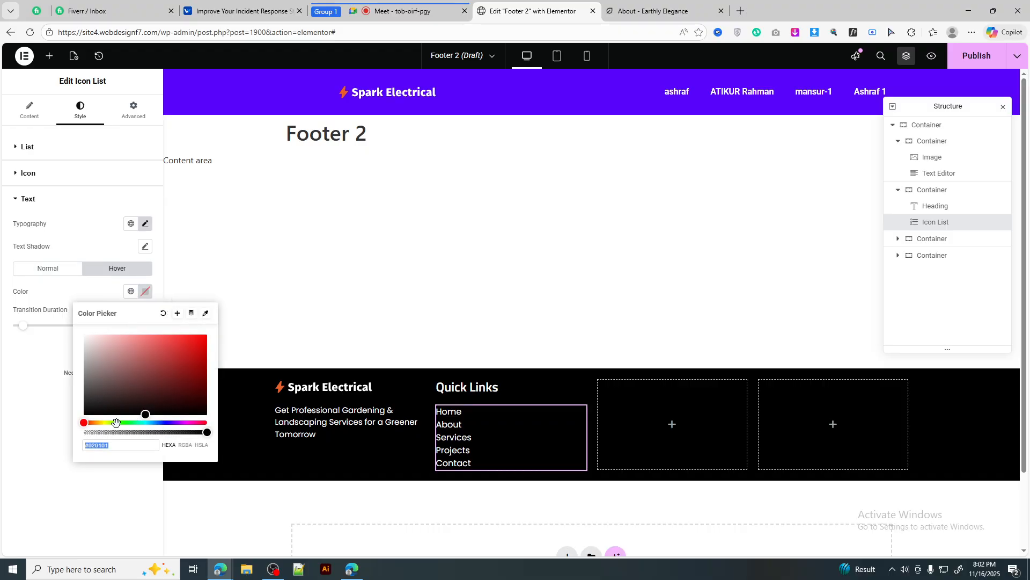
{"action": "left_click_drag", "start_coordinate": [99, 423], "coordinate": [97, 424]}
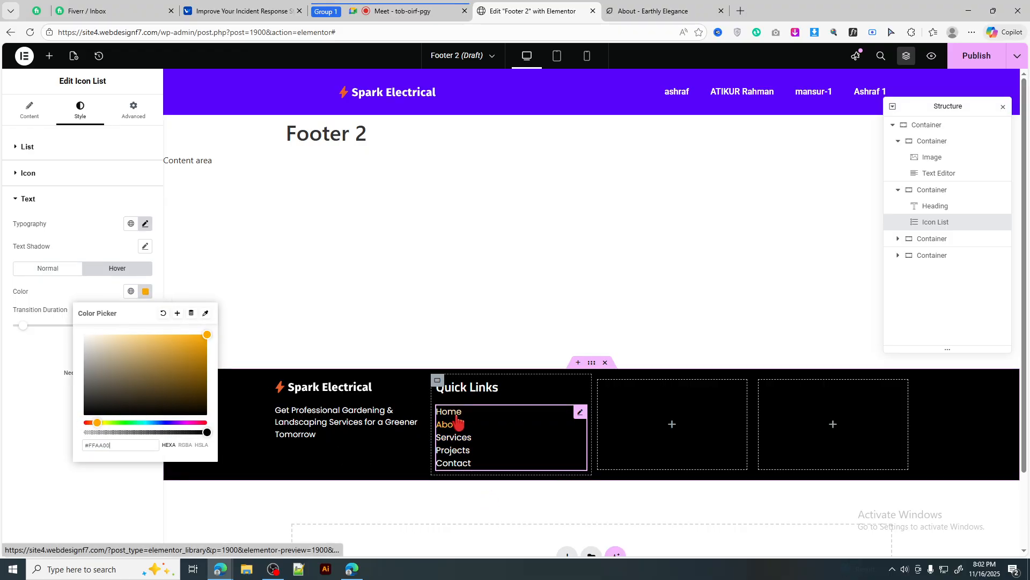
{"action": "left_click", "coordinate": [147, 294]}
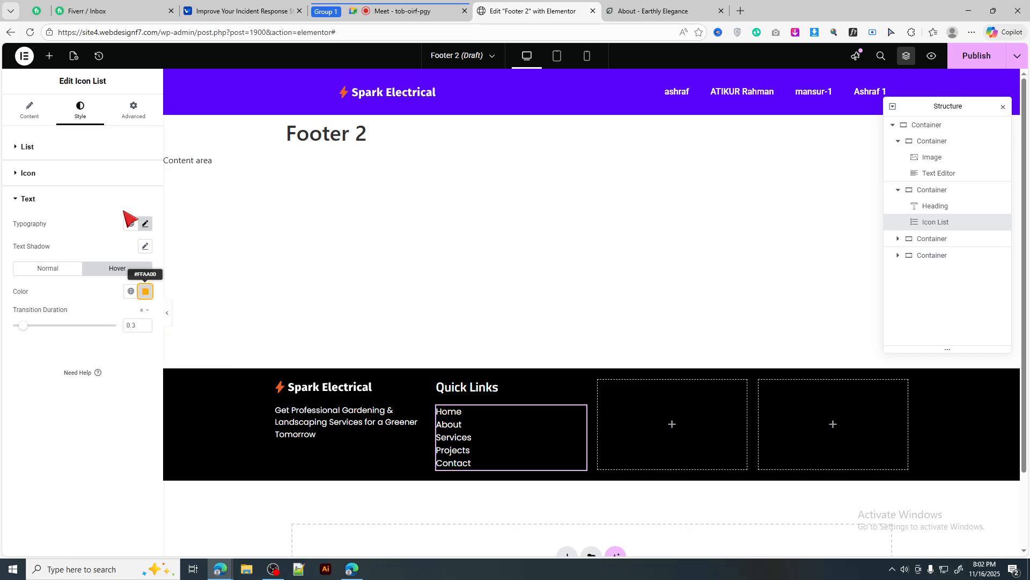
{"action": "left_click", "coordinate": [60, 146]}
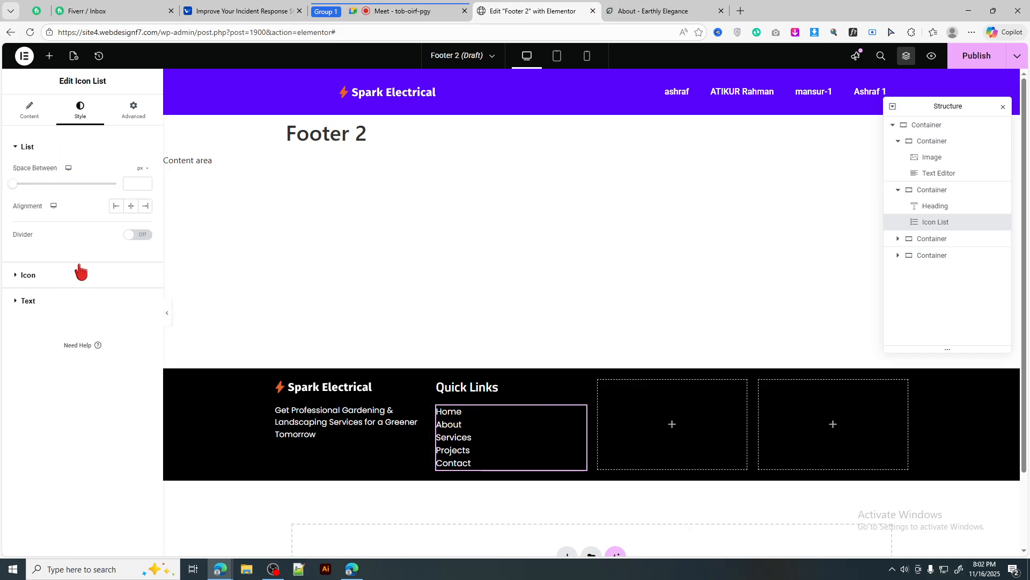
{"action": "left_click_drag", "start_coordinate": [18, 189], "coordinate": [34, 187]}
Duplicate the Quick Links heading into the footer's third column and retitle the copy Services, matching the reference footer
{"action": "left_click", "coordinate": [647, 8]}
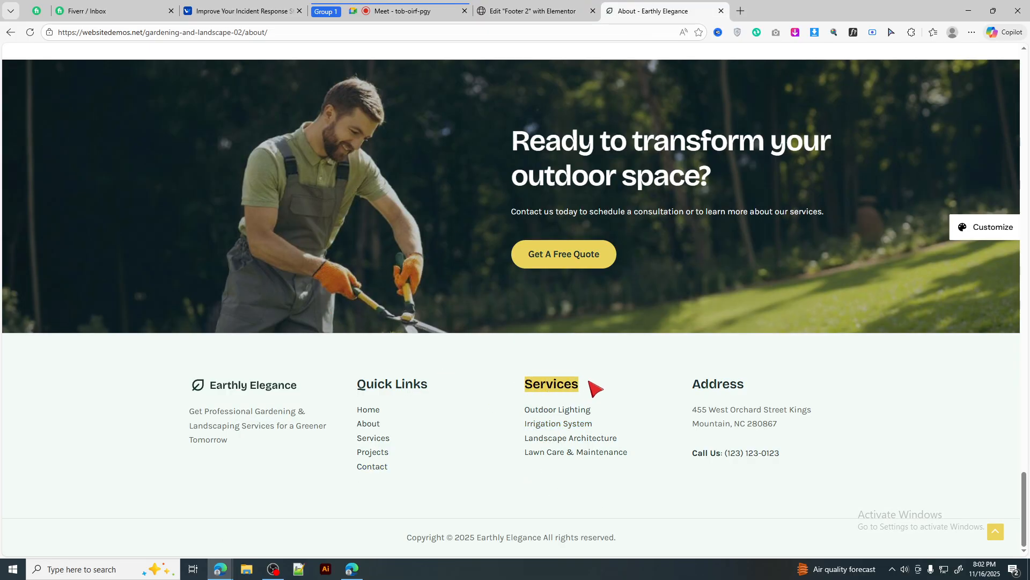
{"action": "left_click", "coordinate": [534, 11]}
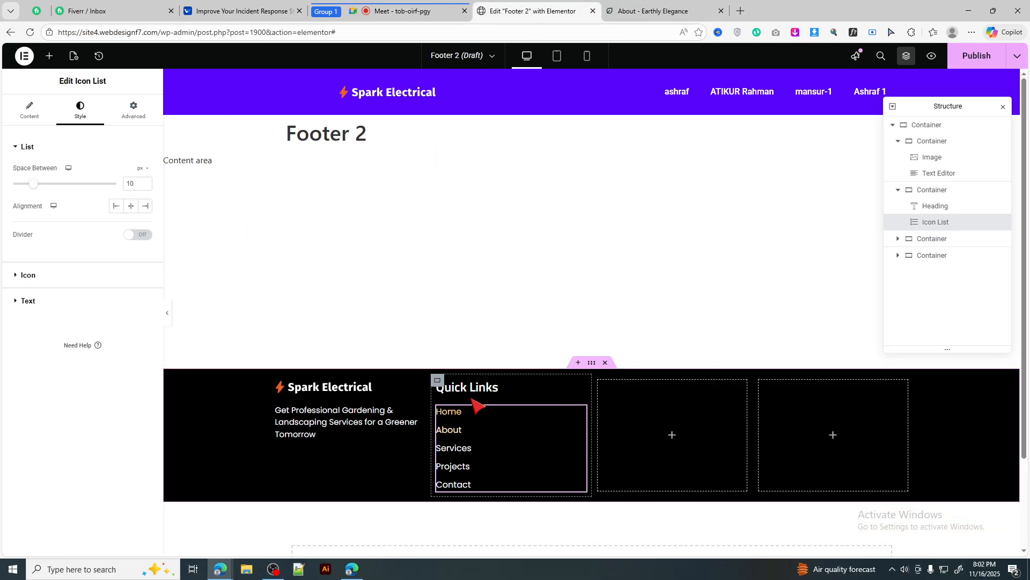
{"action": "right_click", "coordinate": [473, 387]}
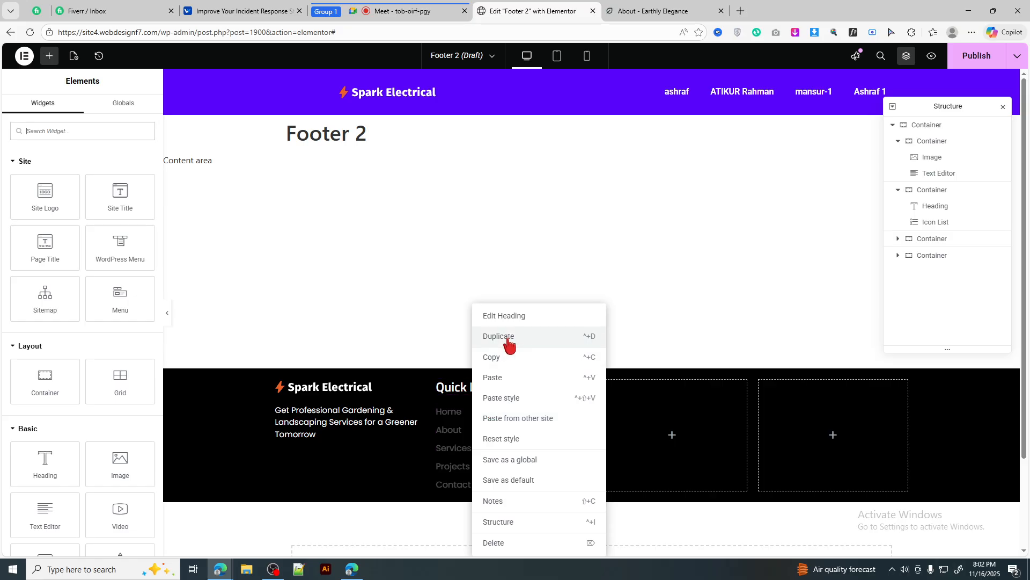
{"action": "key", "text": "ctrl+d"}
{"action": "left_click_drag", "start_coordinate": [475, 416], "coordinate": [647, 440]}
{"action": "type", "text": "Services"}
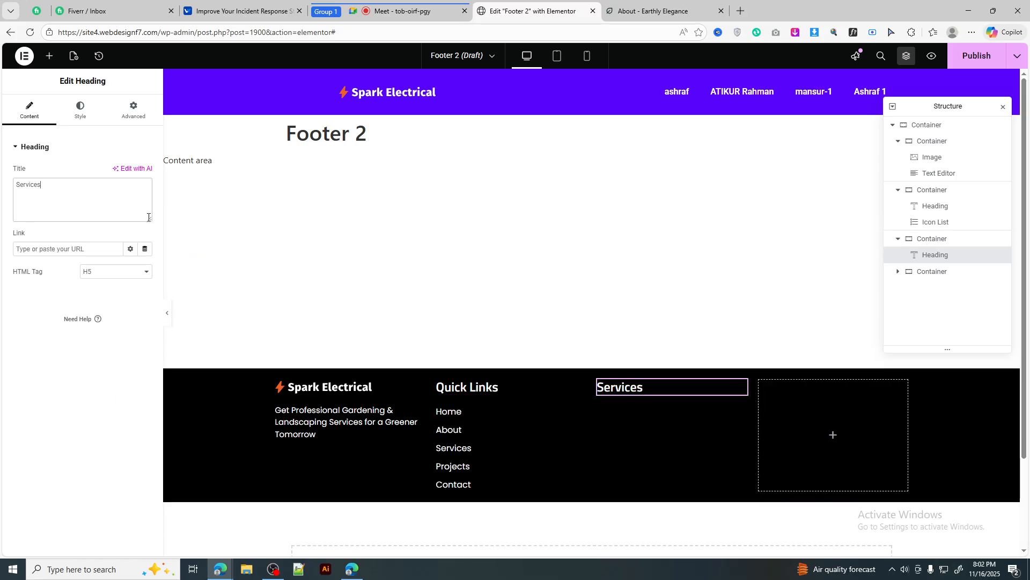
Duplicate the Quick Links icon list and place the copy under the Services heading in the third column
{"action": "left_click", "coordinate": [660, 11]}
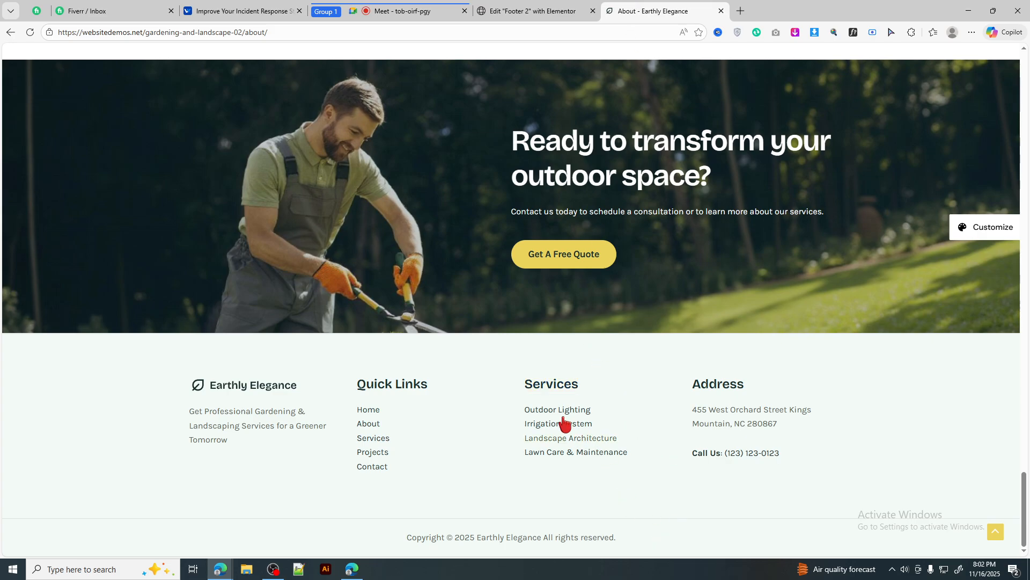
{"action": "left_click", "coordinate": [545, 7]}
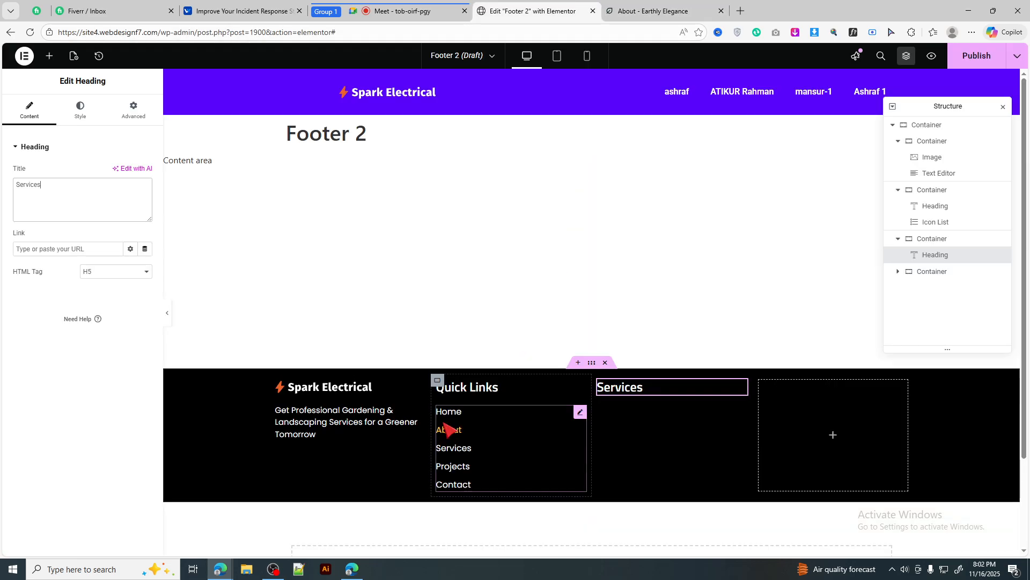
{"action": "right_click", "coordinate": [475, 429]}
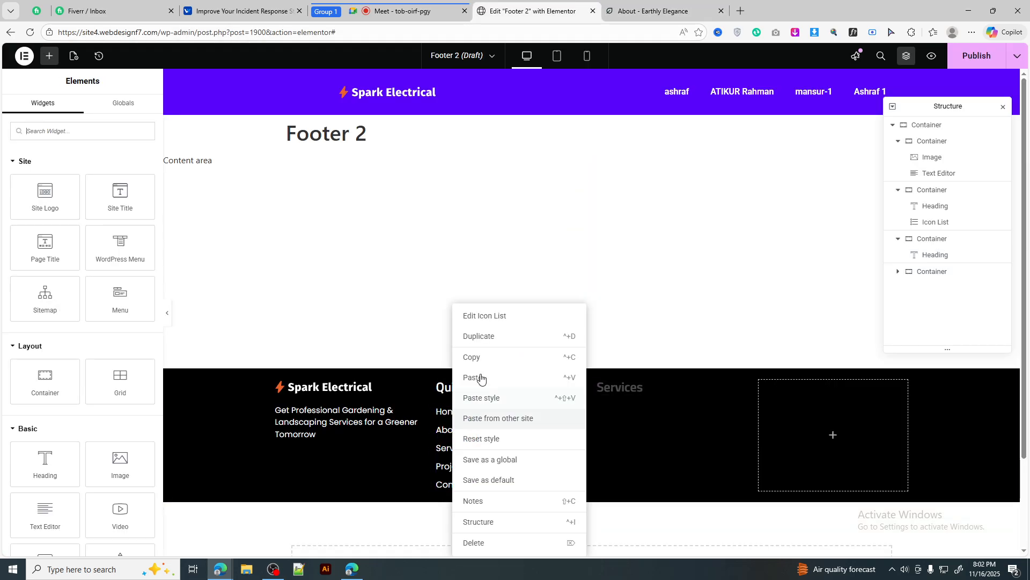
{"action": "left_click", "coordinate": [481, 336]}
{"action": "left_click_drag", "start_coordinate": [644, 412], "coordinate": [622, 400]}
Copy Outdoor Lighting from the reference footer and use it as the first item's text in the Services icon list
{"action": "left_click", "coordinate": [639, 11]}
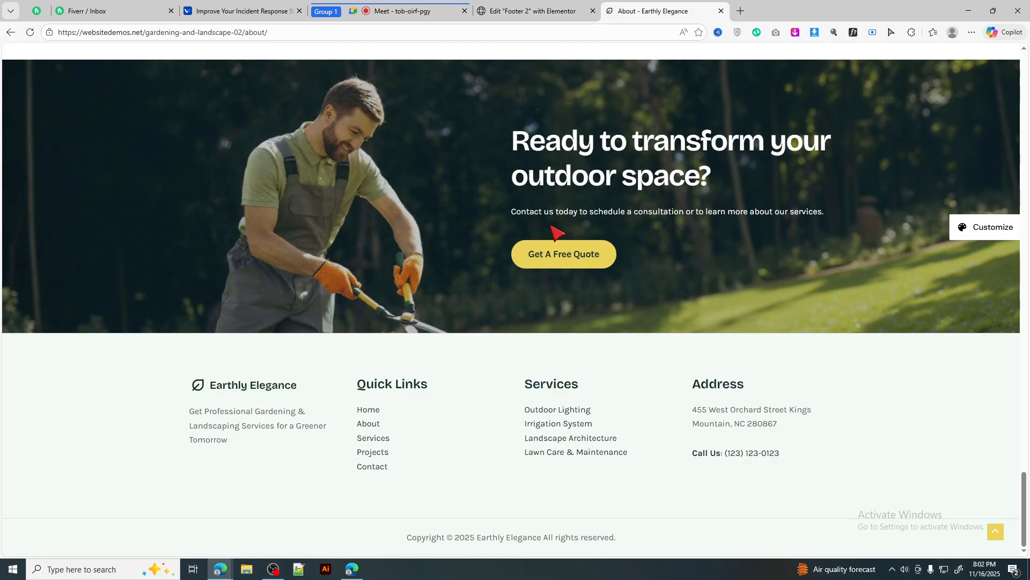
{"action": "left_click_drag", "start_coordinate": [522, 413], "coordinate": [606, 410]}
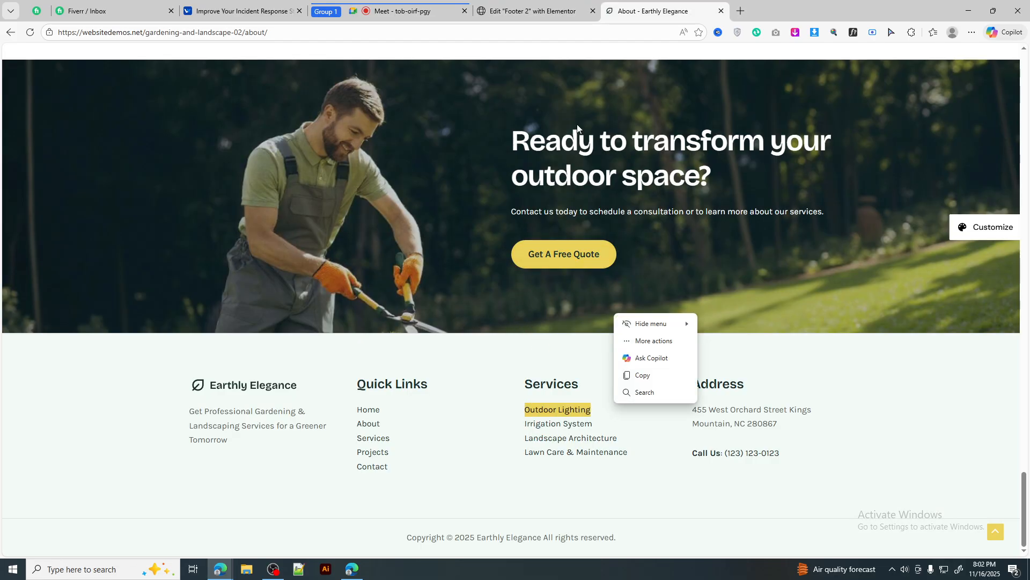
{"action": "key", "text": "ctrl+c"}
{"action": "left_click", "coordinate": [563, 10]}
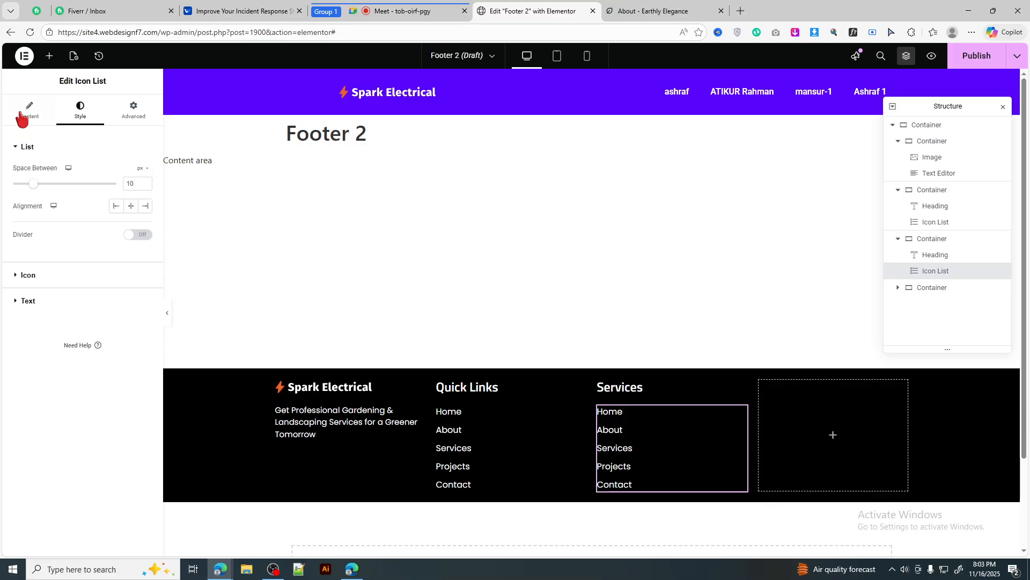
{"action": "left_click", "coordinate": [29, 110]}
{"action": "left_click", "coordinate": [62, 221]}
{"action": "left_click", "coordinate": [59, 250]}
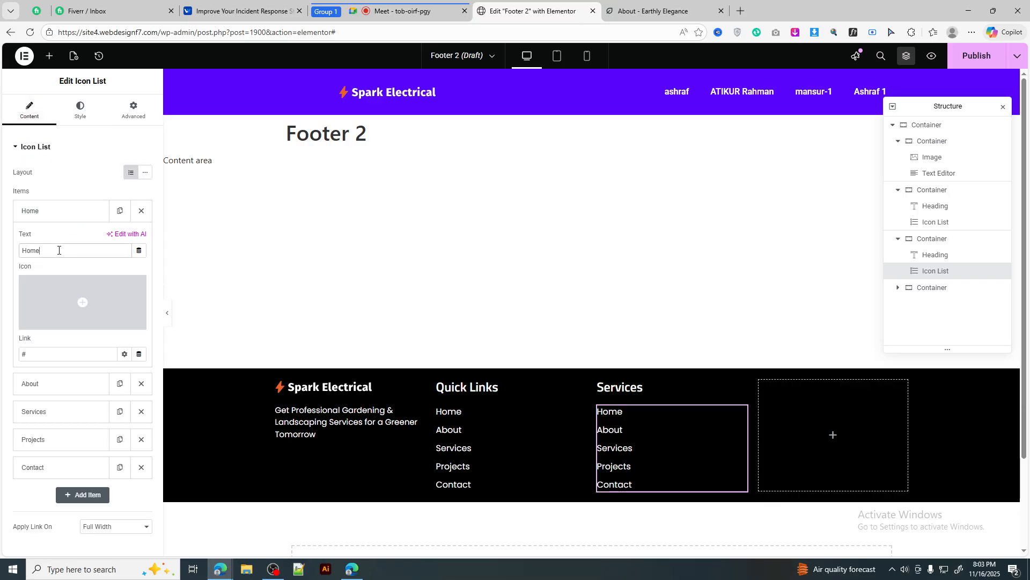
{"action": "key", "text": "ctrl+v"}
Copy Irrigation System from the reference footer and use it as the second item's text in the Services icon list
{"action": "left_click", "coordinate": [633, 10]}
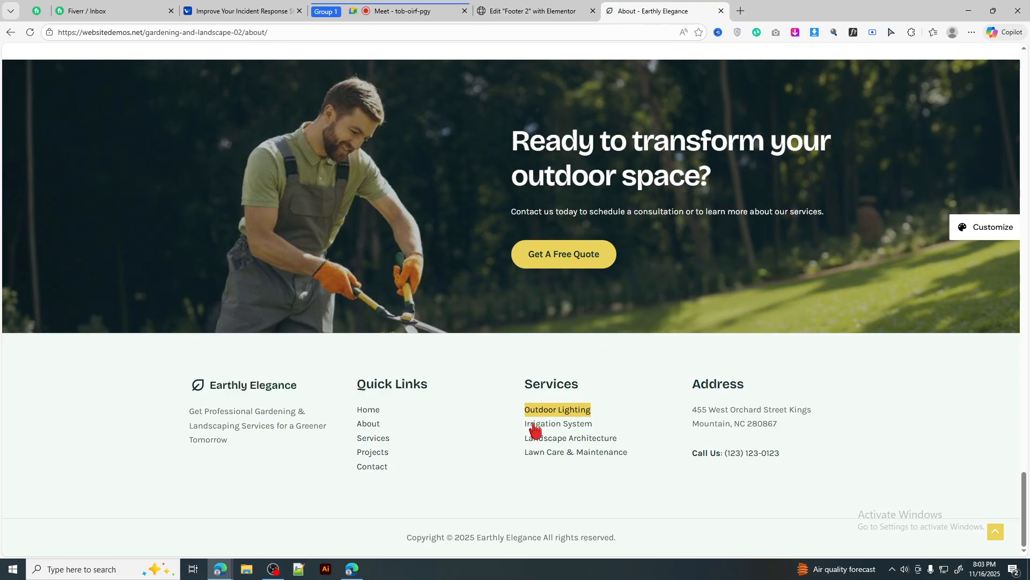
{"action": "left_click_drag", "start_coordinate": [523, 426], "coordinate": [626, 433]}
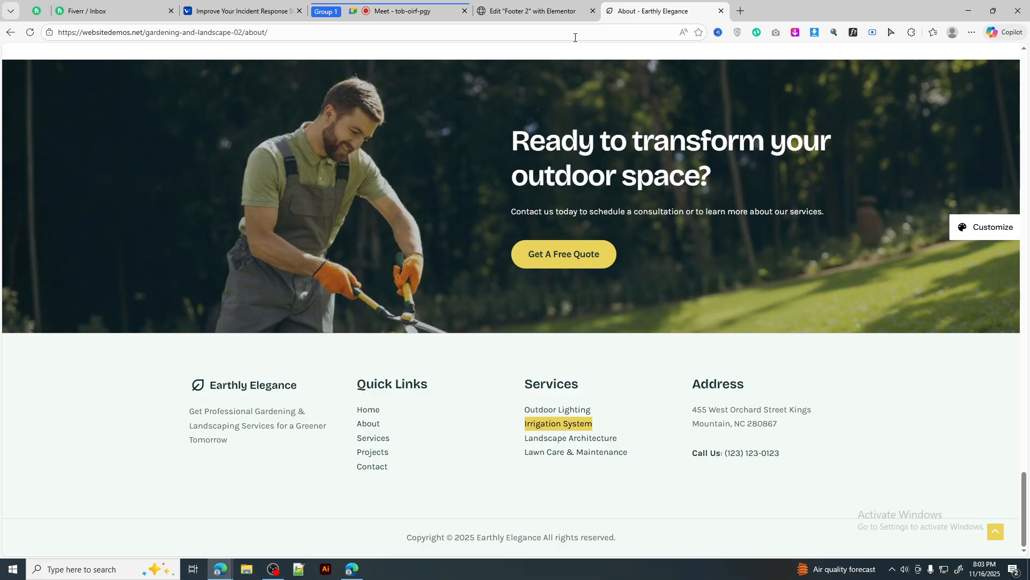
{"action": "left_click", "coordinate": [531, 11]}
{"action": "left_click", "coordinate": [54, 386]}
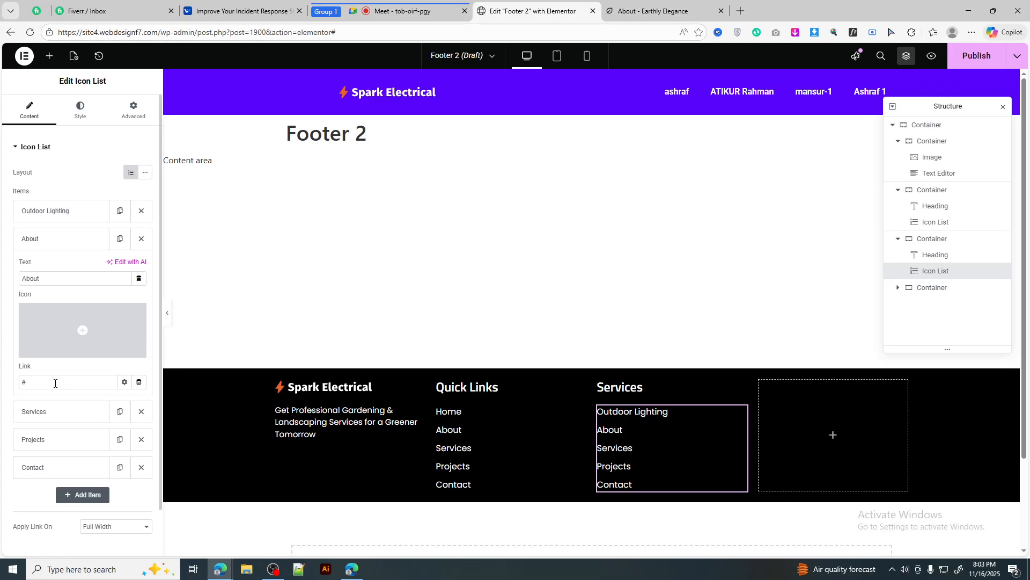
{"action": "double_click", "coordinate": [65, 278]}
{"action": "key", "text": "ctrl+v"}
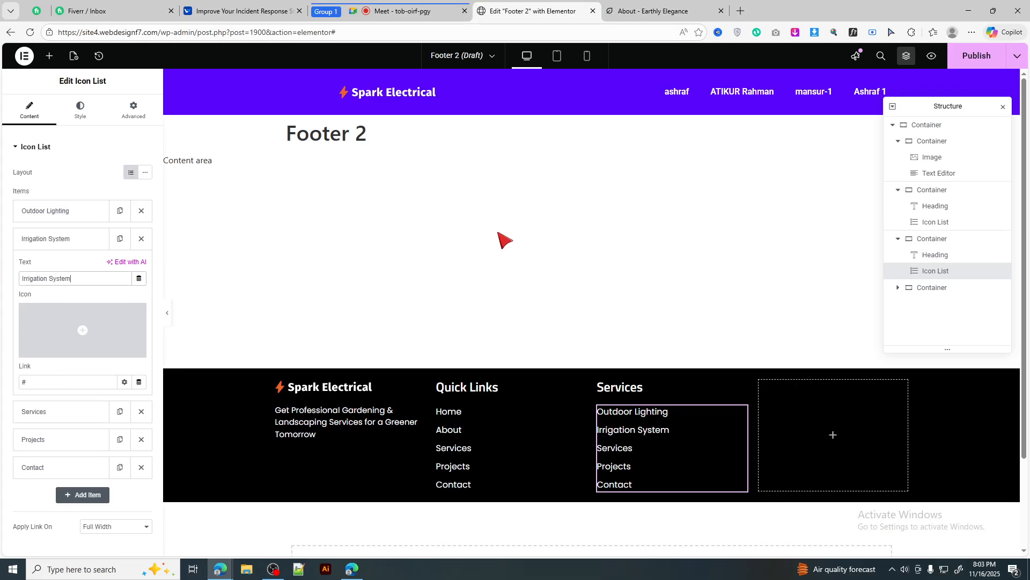
Copy Landscape Architecture from the reference footer and use it as the third item's text in the Services icon list
{"action": "left_click", "coordinate": [659, 4]}
{"action": "left_click_drag", "start_coordinate": [521, 439], "coordinate": [630, 442]}
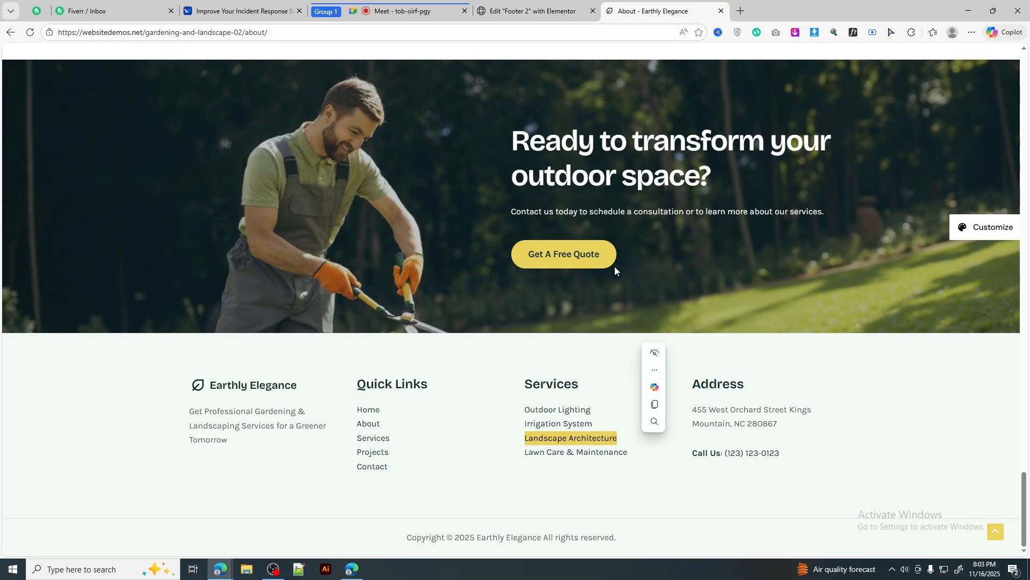
{"action": "left_click", "coordinate": [531, 11]}
{"action": "left_click", "coordinate": [63, 414]}
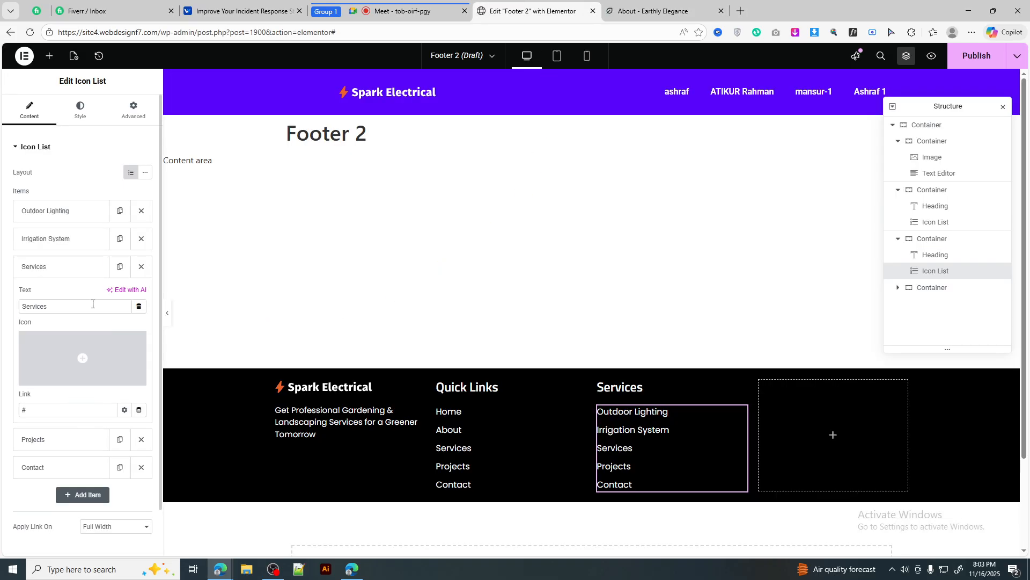
{"action": "double_click", "coordinate": [71, 309]}
{"action": "key", "text": "ctrl+v"}
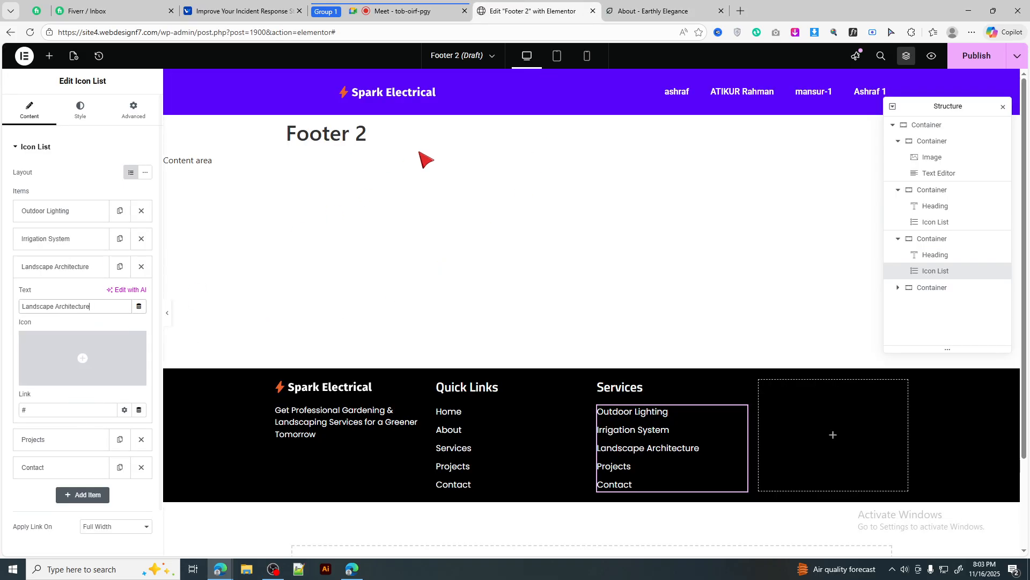
Replace the Services list's fourth item text with Lawn Care & Maintenance from the reference footer and delete the leftover Contact item
{"action": "left_click", "coordinate": [615, 13]}
{"action": "left_click_drag", "start_coordinate": [521, 453], "coordinate": [634, 456]}
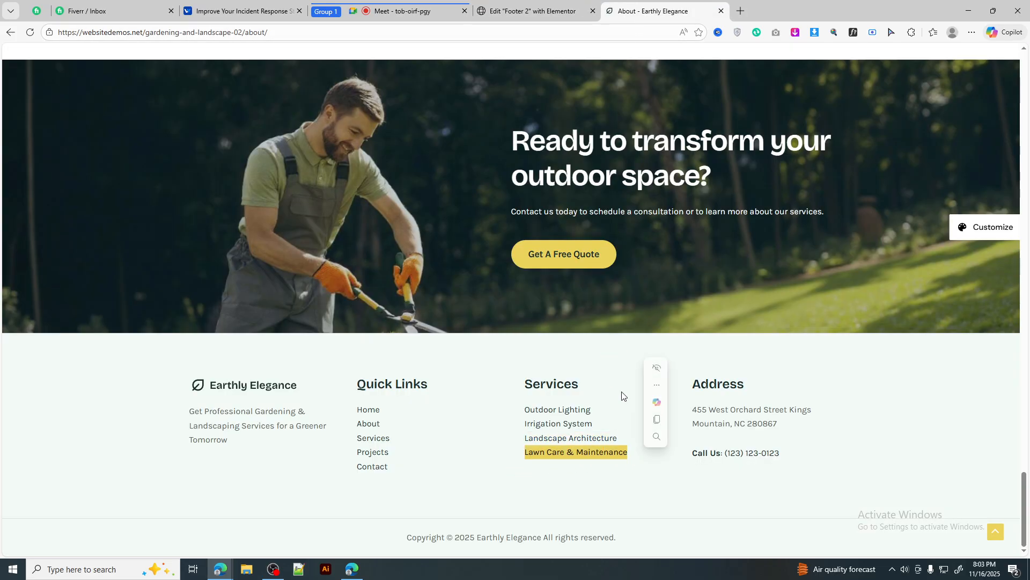
{"action": "left_click", "coordinate": [531, 11]}
{"action": "left_click", "coordinate": [70, 441]}
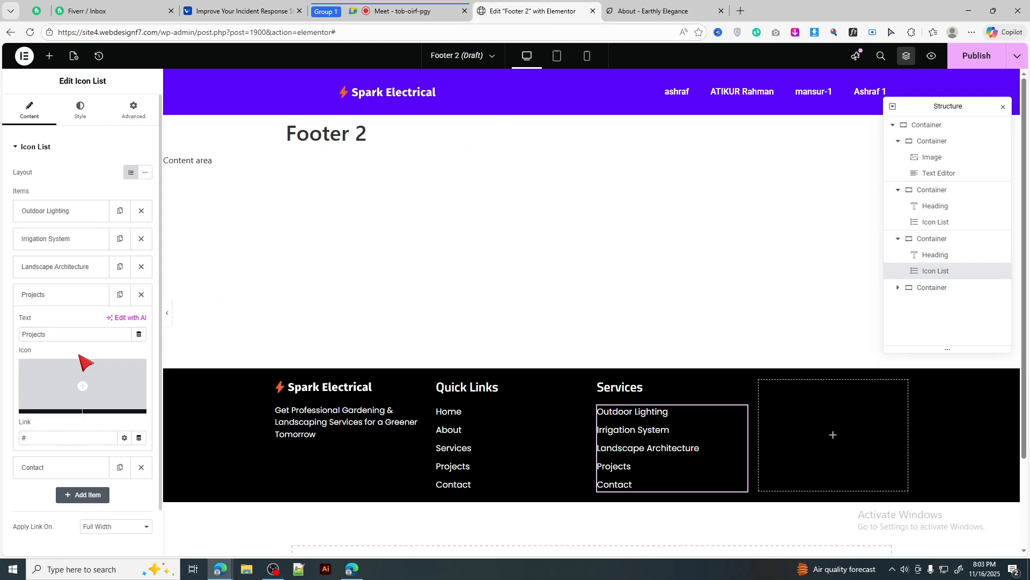
{"action": "double_click", "coordinate": [59, 334]}
{"action": "key", "text": "ctrl+v"}
{"action": "left_click", "coordinate": [141, 467]}
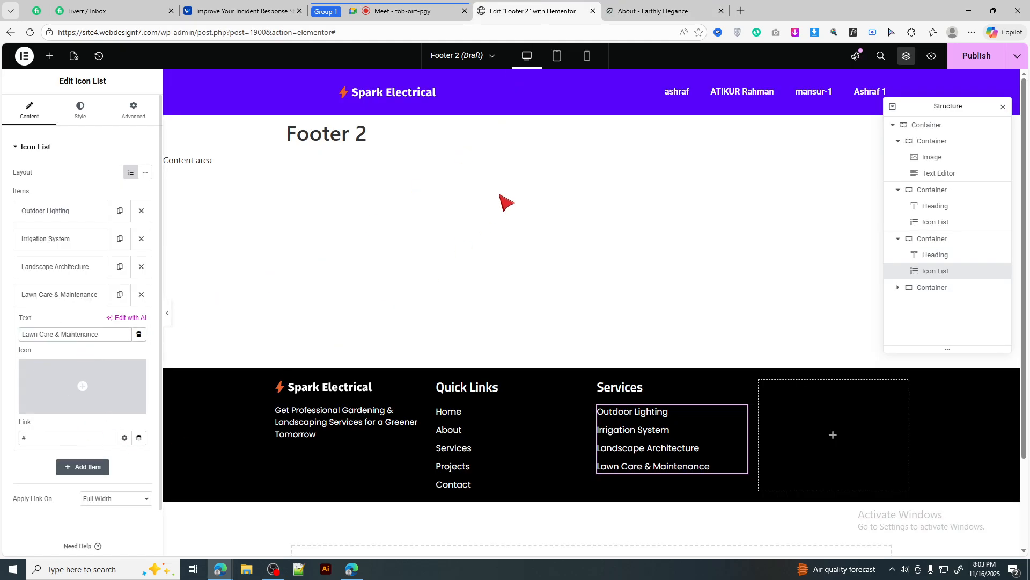
Duplicate the Services heading and move the copy into the footer's empty fourth column
{"action": "left_click", "coordinate": [645, 16]}
{"action": "left_click", "coordinate": [854, 514]}
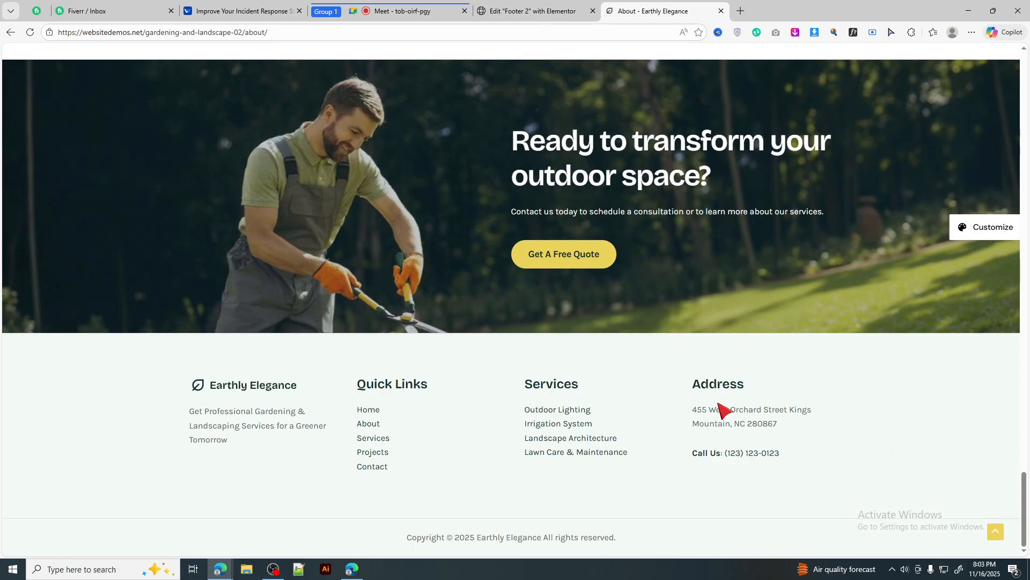
{"action": "left_click", "coordinate": [570, 3]}
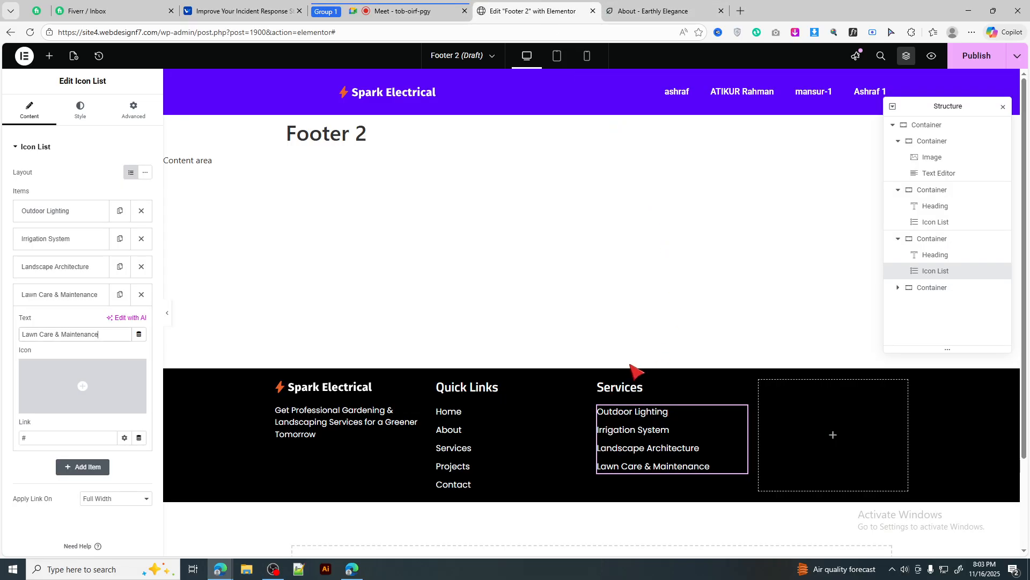
{"action": "right_click", "coordinate": [633, 386]}
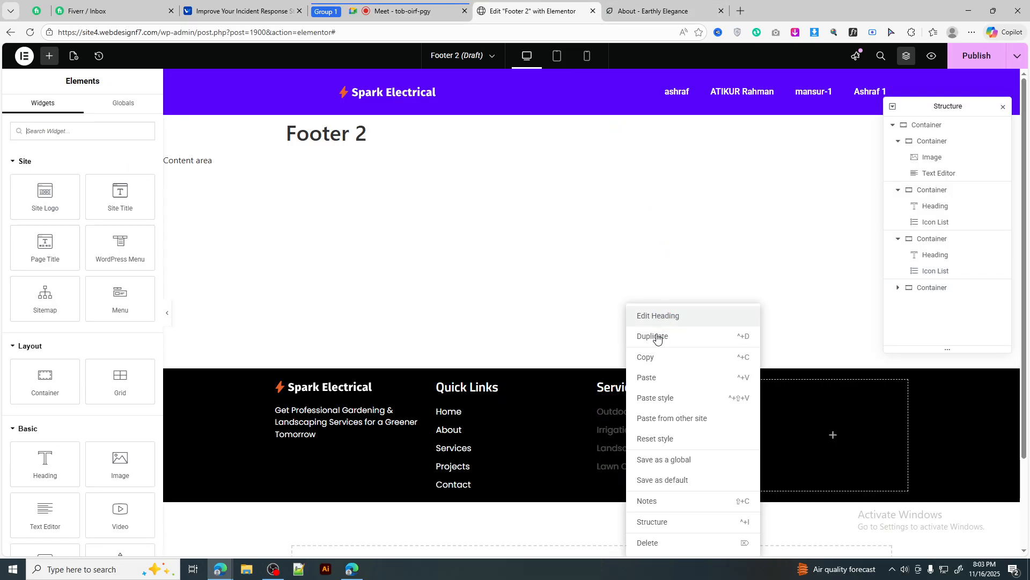
{"action": "left_click", "coordinate": [655, 338]}
{"action": "left_click_drag", "start_coordinate": [619, 412], "coordinate": [811, 437]}
Copy Address from the reference footer and use it as the fourth column heading's title
{"action": "left_click", "coordinate": [653, 16]}
{"action": "left_click_drag", "start_coordinate": [682, 394], "coordinate": [787, 392]}
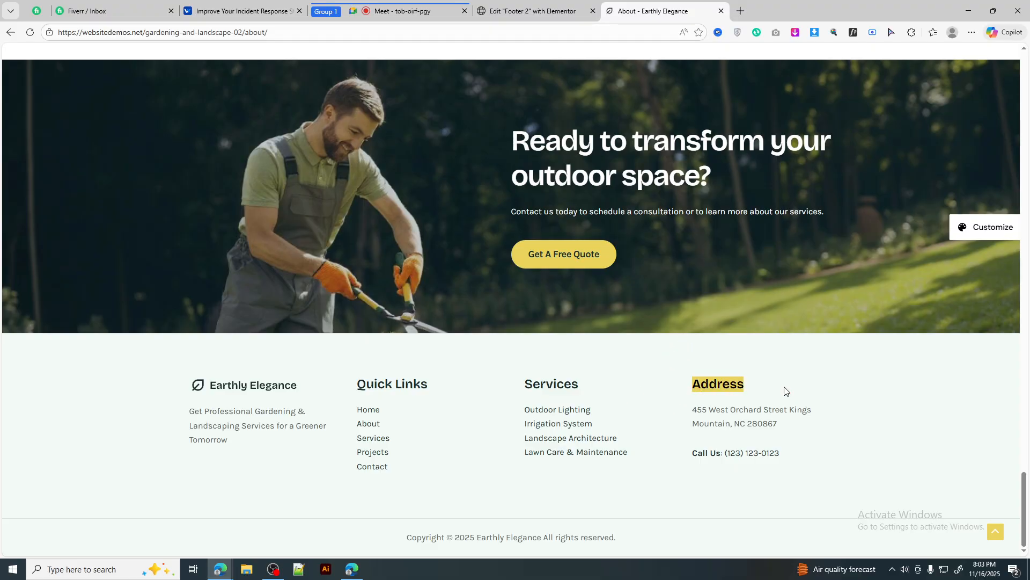
{"action": "left_click", "coordinate": [537, 10]}
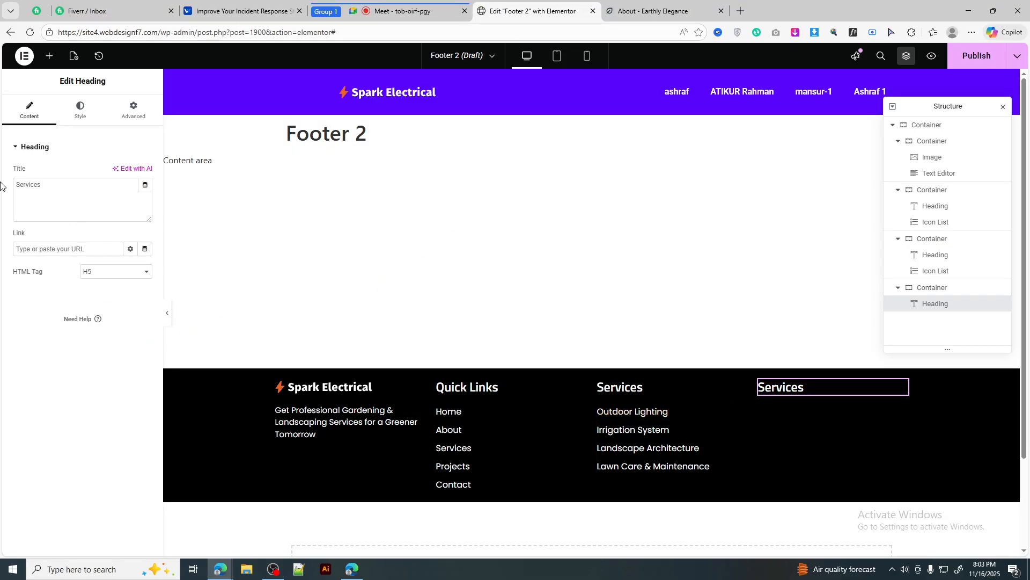
{"action": "key", "text": "ctrl+a"}
{"action": "key", "text": "ctrl+v"}
Duplicate the first column's description text and place the copy under the Address heading in the fourth column
{"action": "scroll", "coordinate": [694, 322], "scroll_direction": "down", "scroll_amount": 2}
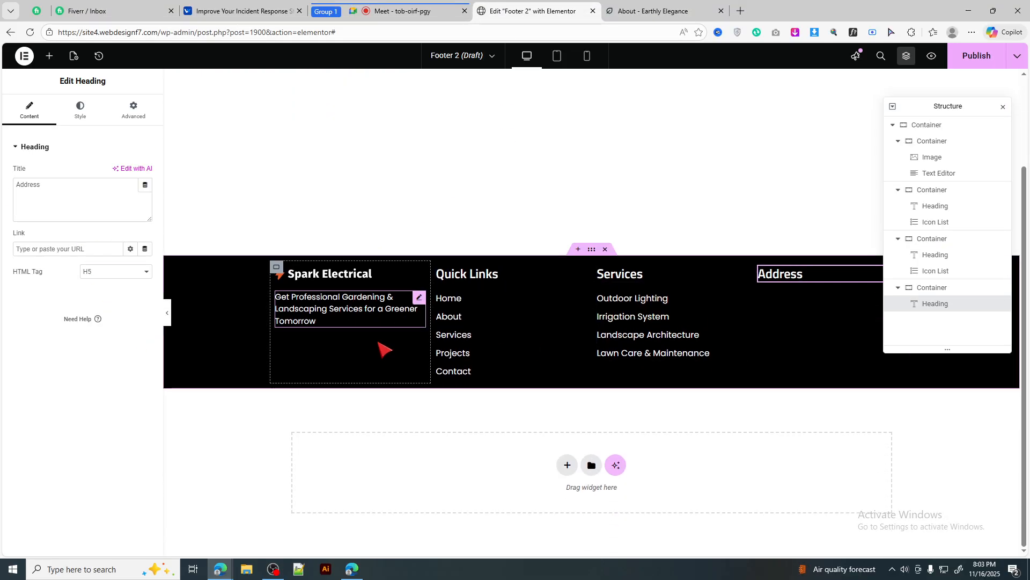
{"action": "right_click", "coordinate": [379, 322]}
{"action": "left_click", "coordinate": [397, 336]}
{"action": "left_click_drag", "start_coordinate": [419, 398], "coordinate": [789, 335]}
Copy the street address from the reference footer and replace the fourth column's text content with it in code view
{"action": "left_click", "coordinate": [658, 10]}
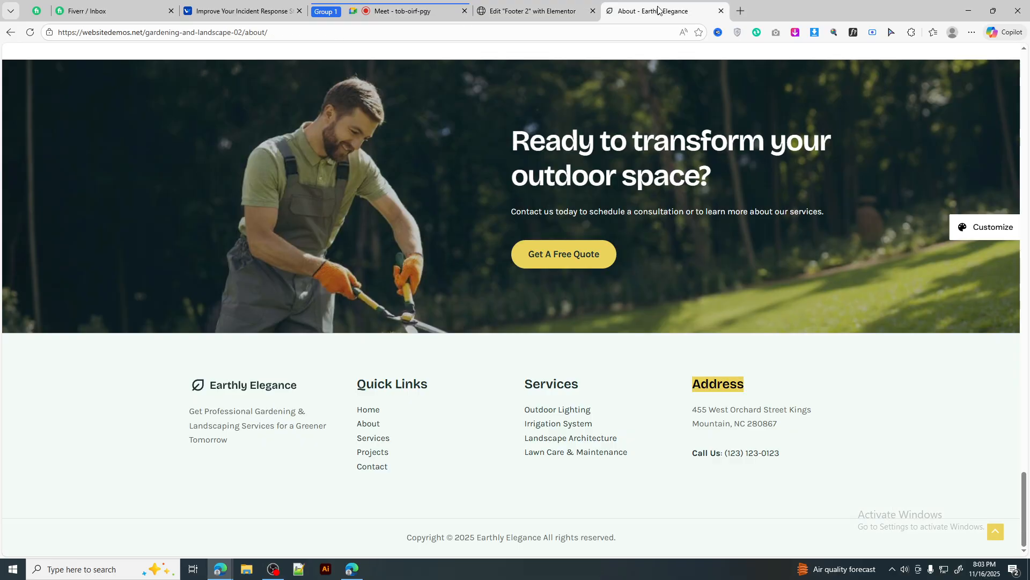
{"action": "left_click_drag", "start_coordinate": [796, 433], "coordinate": [695, 419]}
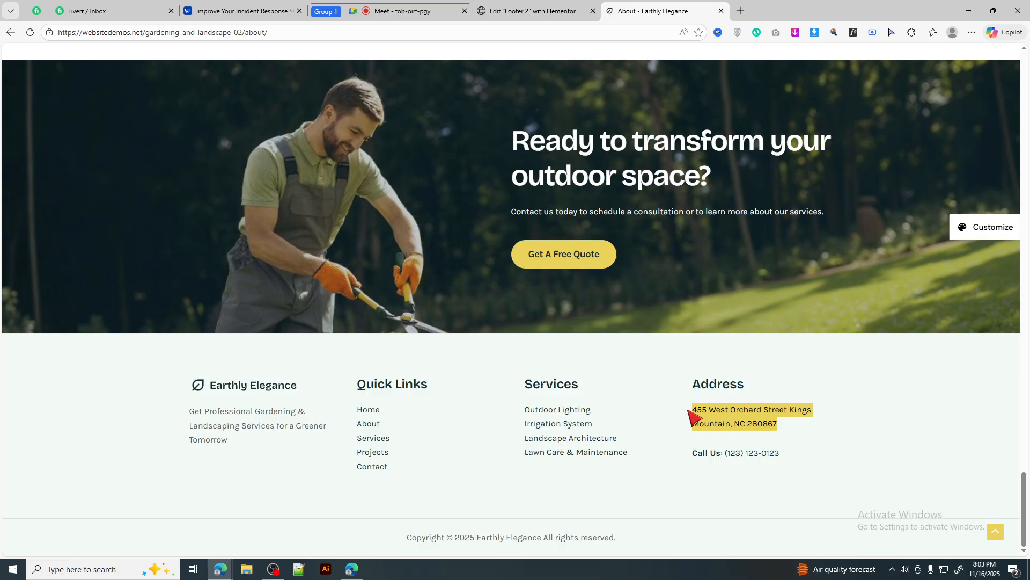
{"action": "left_click", "coordinate": [531, 10]}
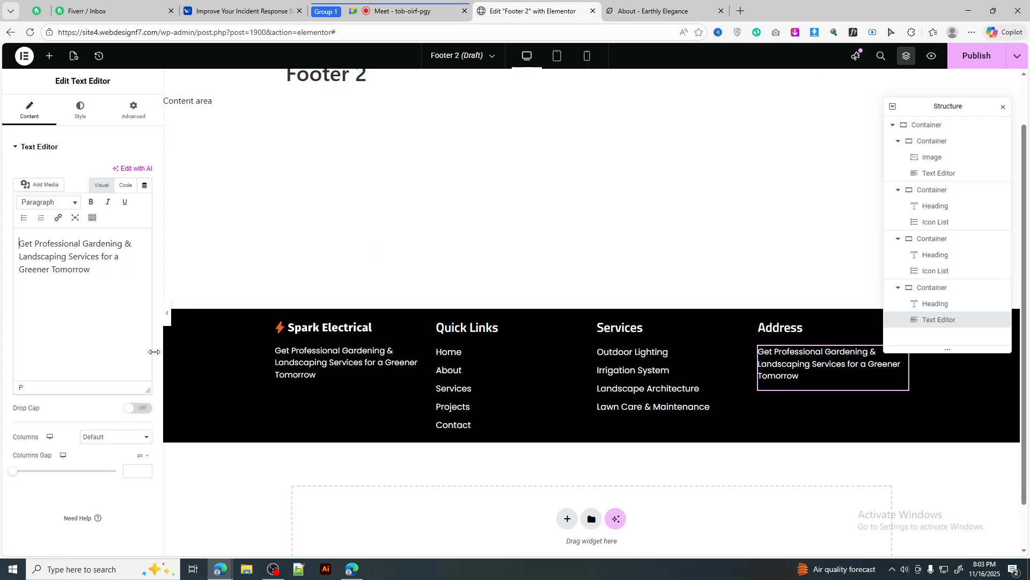
{"action": "left_click", "coordinate": [124, 187]}
{"action": "key", "text": "ctrl+a"}
{"action": "key", "text": "ctrl+v"}
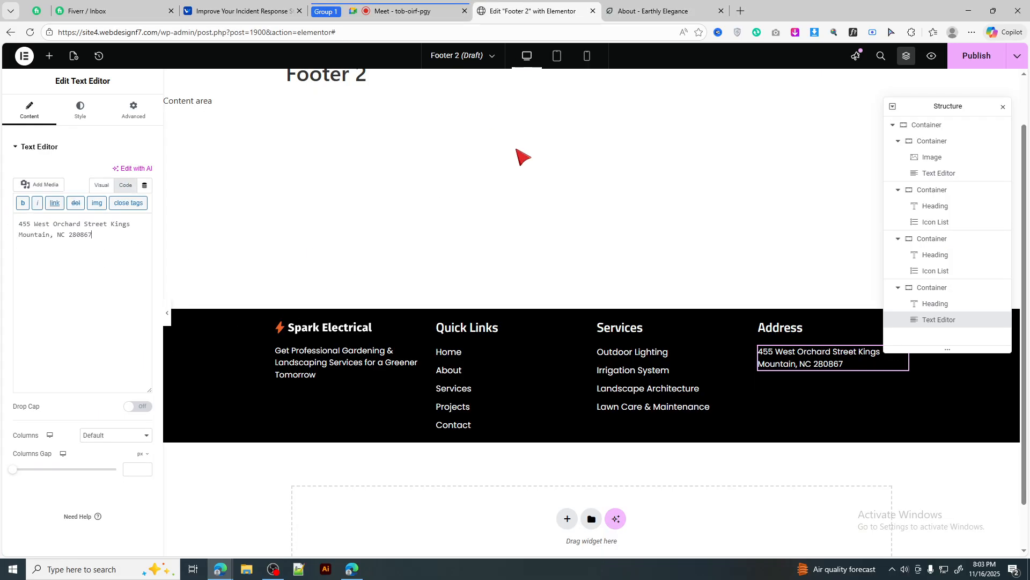
Copy the Call Us phone line from the Address column of the reference site's footer
{"action": "left_click", "coordinate": [649, 11]}
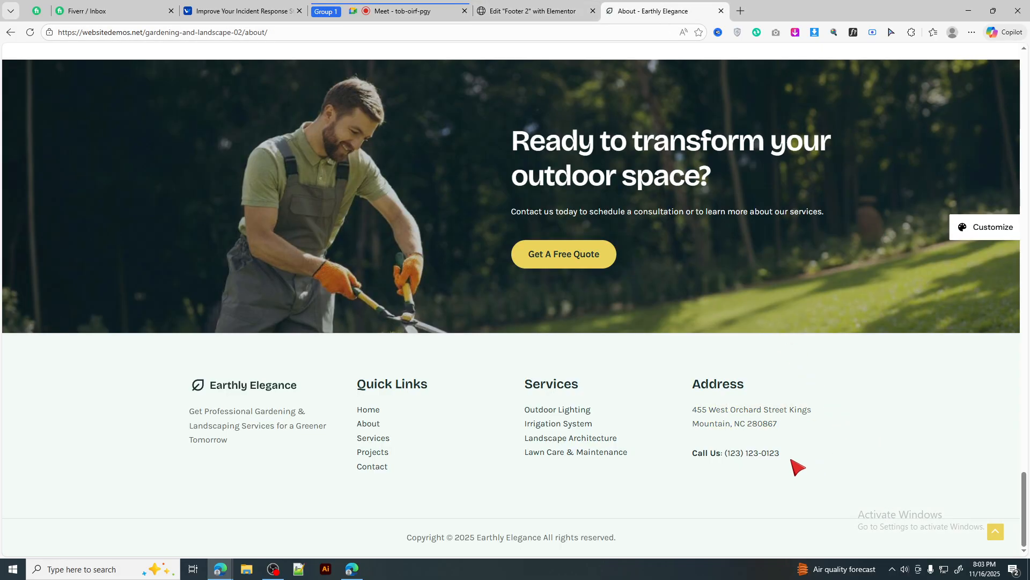
{"action": "left_click_drag", "start_coordinate": [792, 460], "coordinate": [701, 458]}
{"action": "left_click", "coordinate": [744, 462]}
{"action": "left_click", "coordinate": [533, 11]}
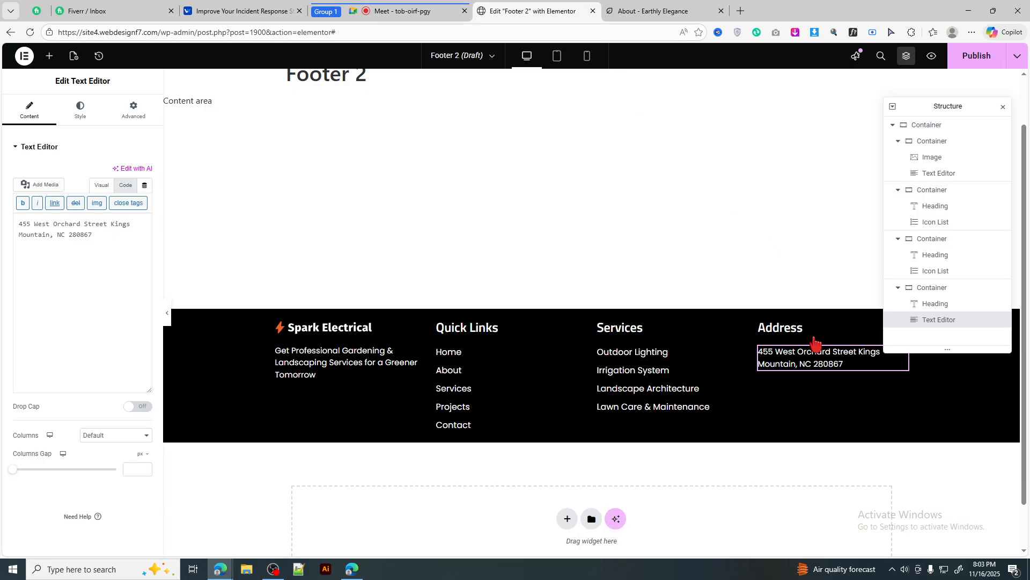
Duplicate the fourth column's address text and replace the copy's content with the copied Call Us phone line in code view
{"action": "right_click", "coordinate": [805, 366]}
{"action": "left_click", "coordinate": [829, 338]}
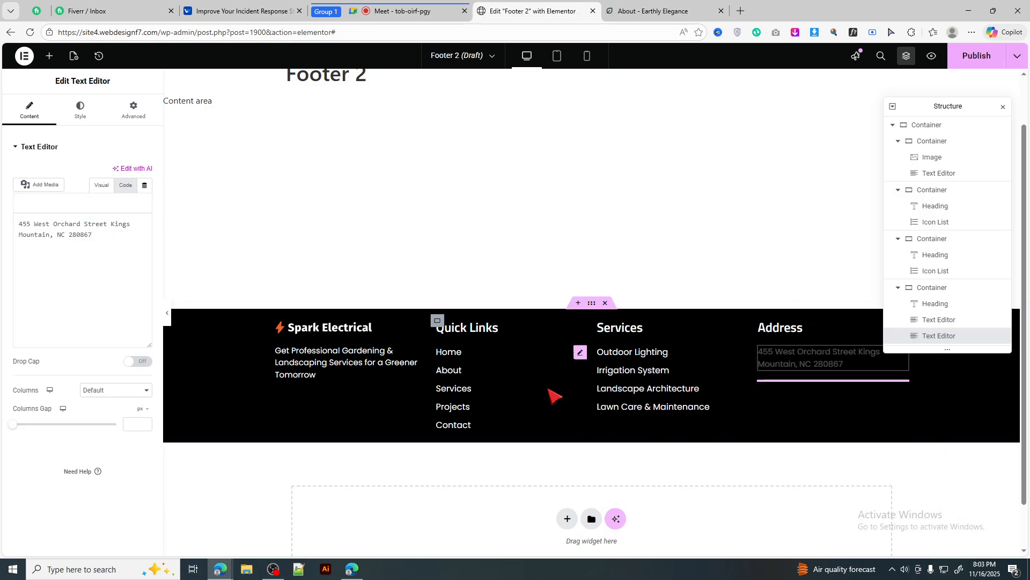
{"action": "left_click", "coordinate": [126, 184]}
{"action": "left_click_drag", "start_coordinate": [106, 262], "coordinate": [6, 222]}
{"action": "type", "text": "Call Us: (123) 123-0123"}
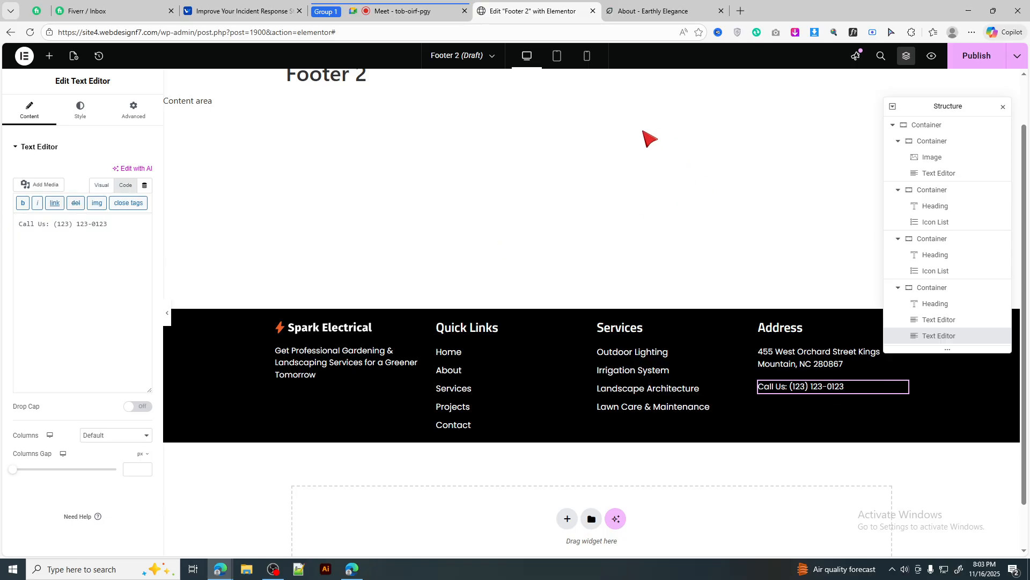
Make only the "Call Us:" label bold in the new phone line, using the visual editor
{"action": "left_click", "coordinate": [623, 4]}
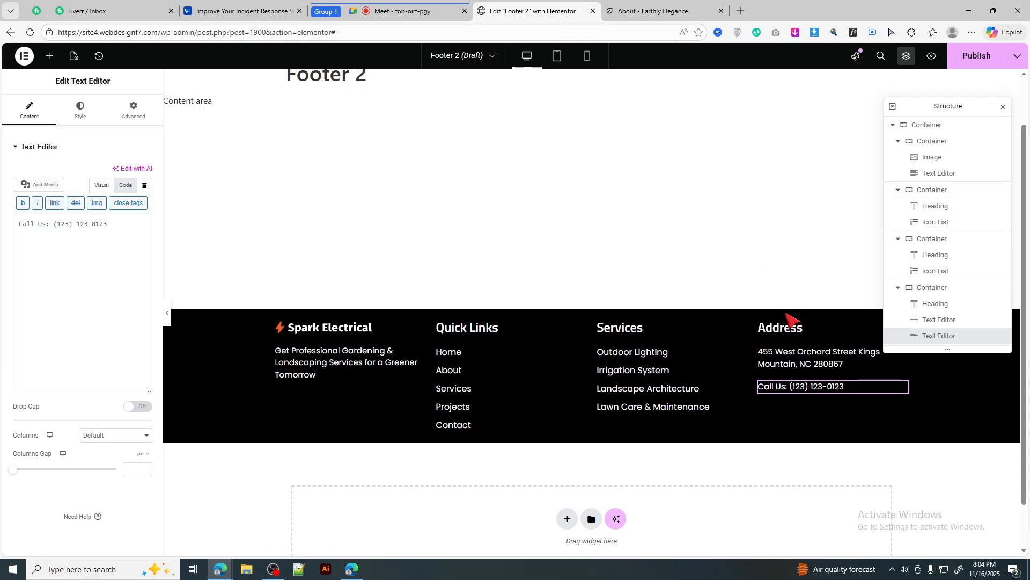
{"action": "left_click", "coordinate": [531, 11]}
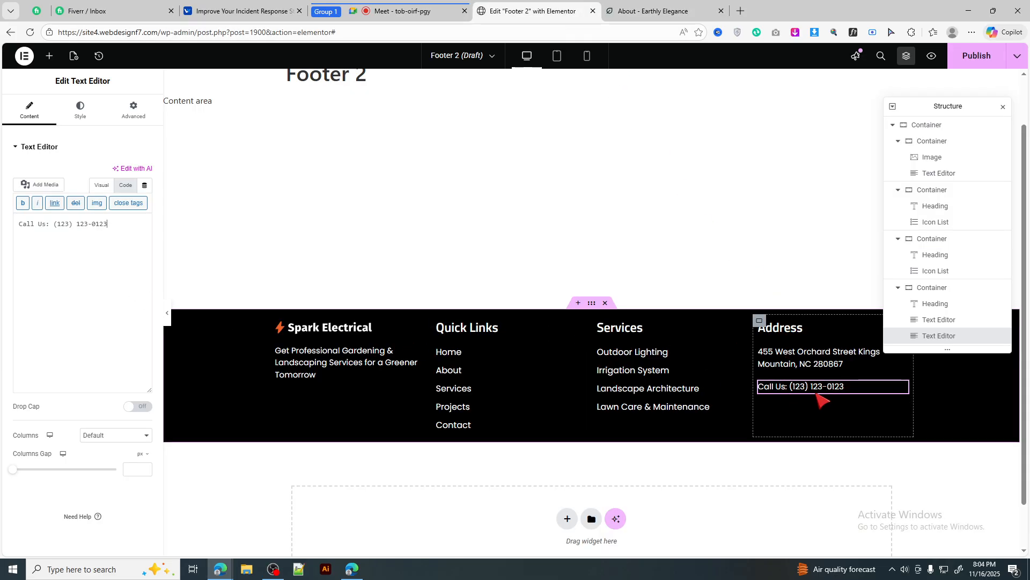
{"action": "left_click", "coordinate": [102, 187]}
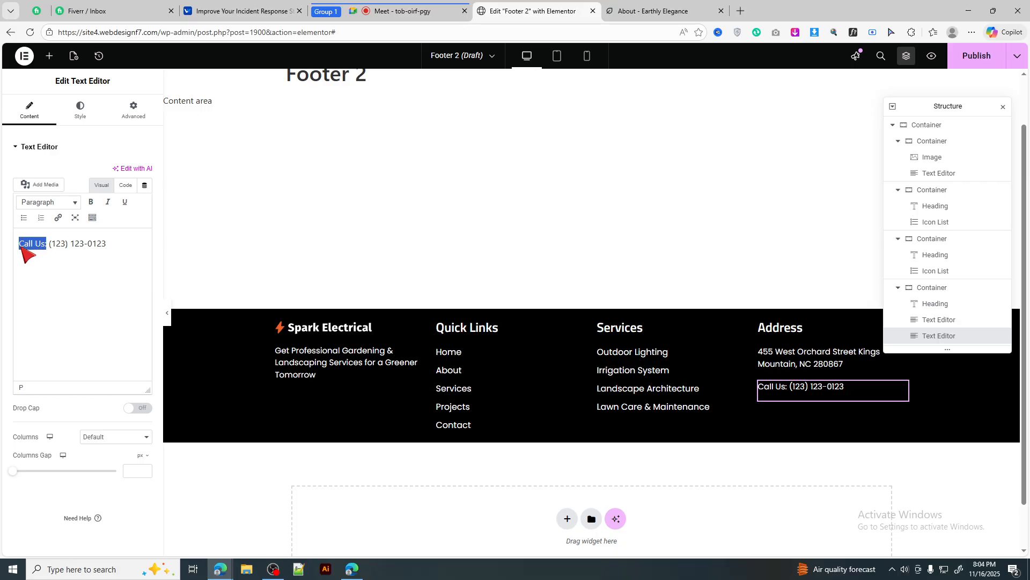
{"action": "left_click", "coordinate": [91, 203]}
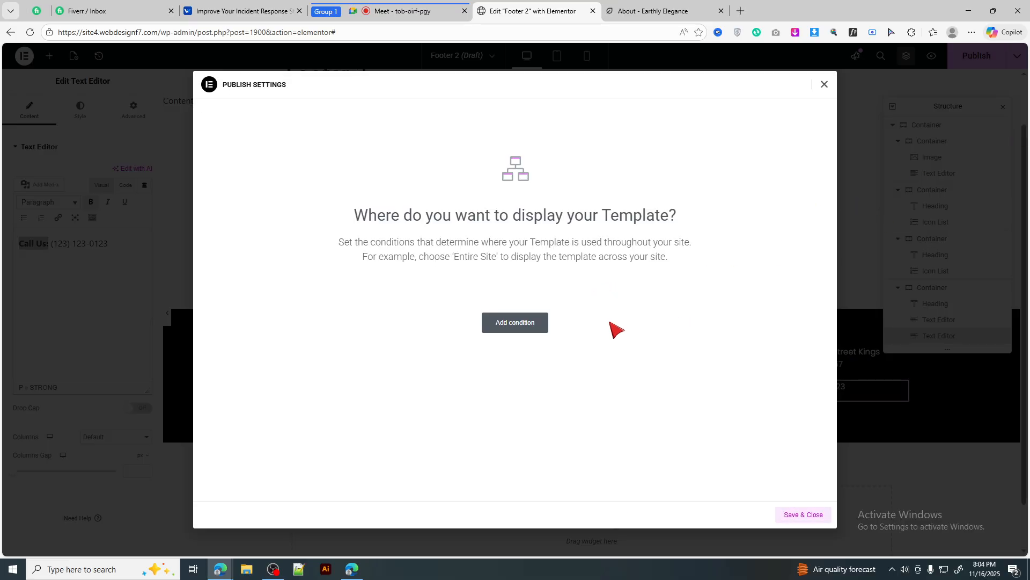
Add a display condition in the publish settings and save them to publish the footer template
{"action": "left_click", "coordinate": [523, 325]}
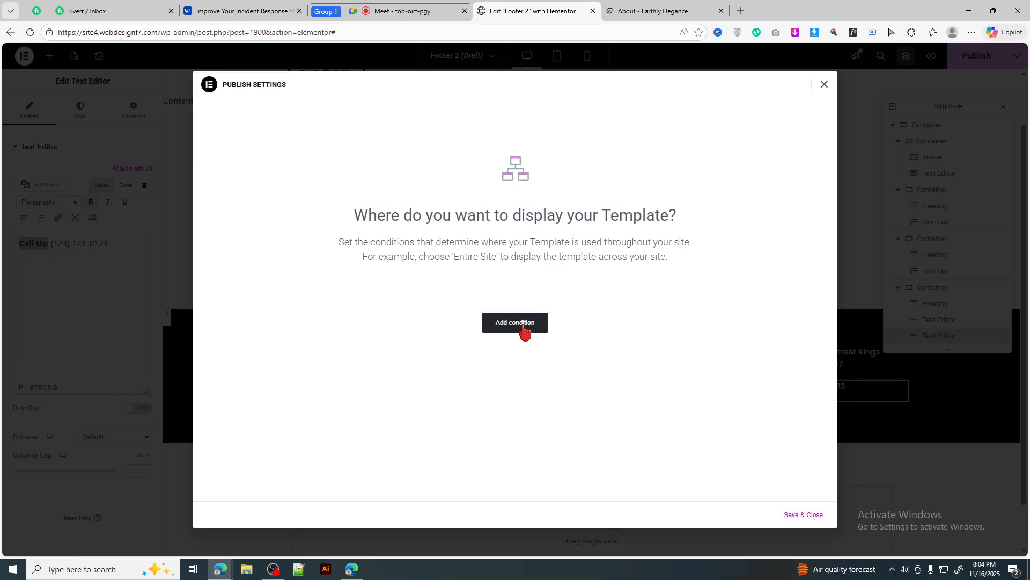
{"action": "left_click", "coordinate": [805, 515]}
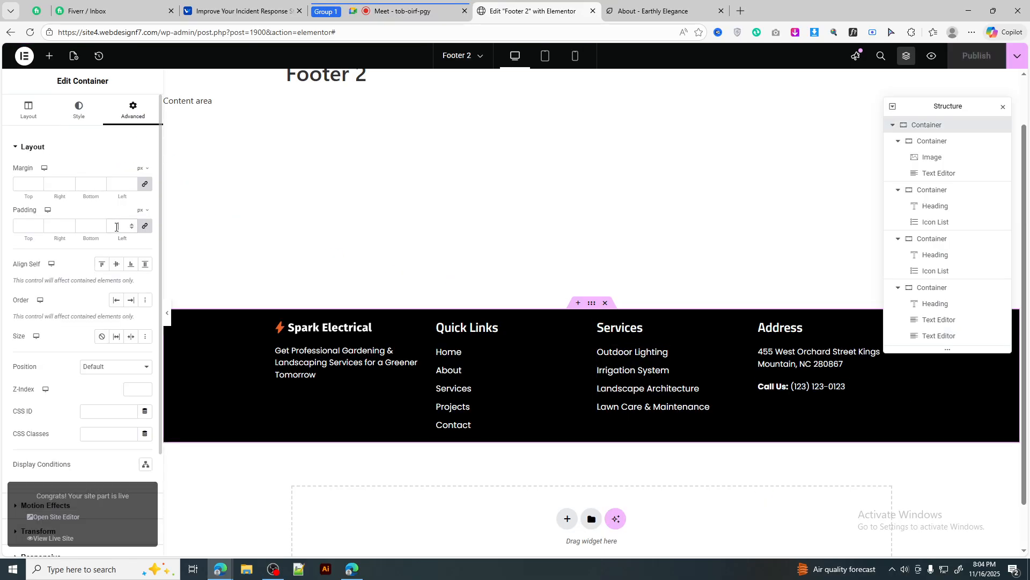
Unlink the outer footer container's padding and set it to 100 px top and bottom, with 20 px on the sides
{"action": "left_click", "coordinate": [145, 227]}
{"action": "double_click", "coordinate": [16, 228]}
{"action": "type", "text": "100"}
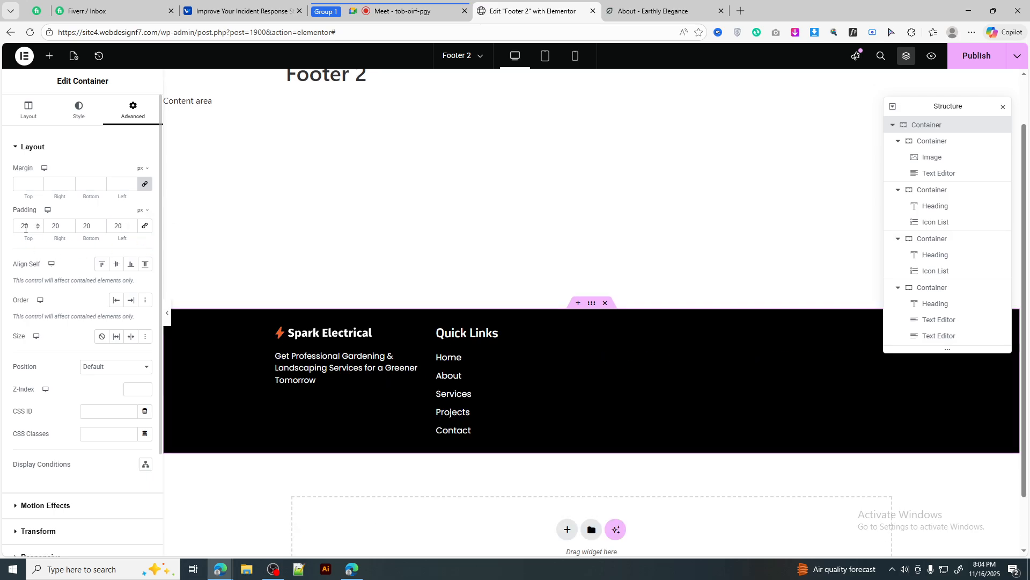
{"action": "double_click", "coordinate": [82, 229]}
{"action": "type", "text": "100"}
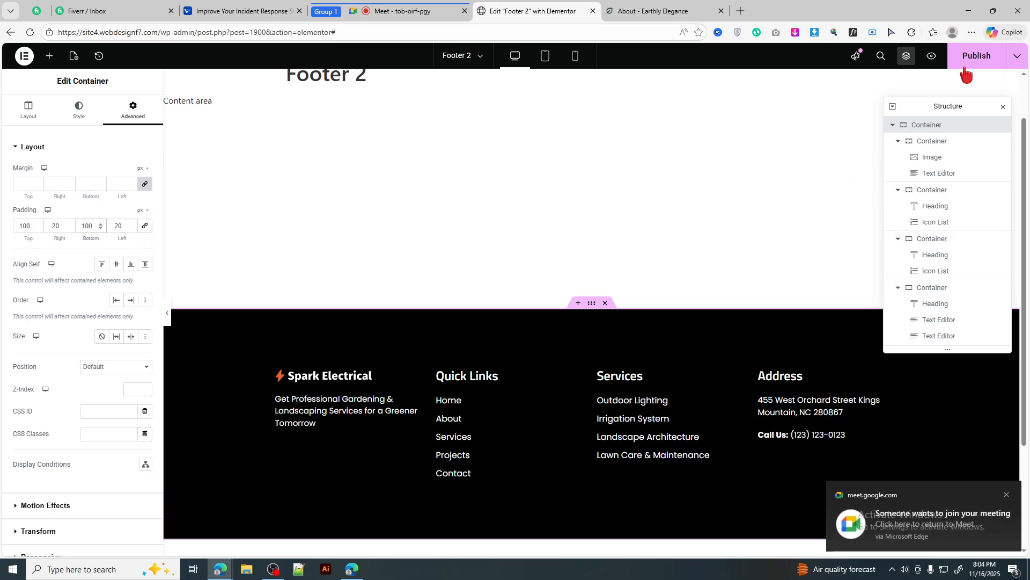
Switch to the Google Meet call, admit the waiting participant and return to the Elementor footer editor
{"action": "left_click", "coordinate": [400, 11]}
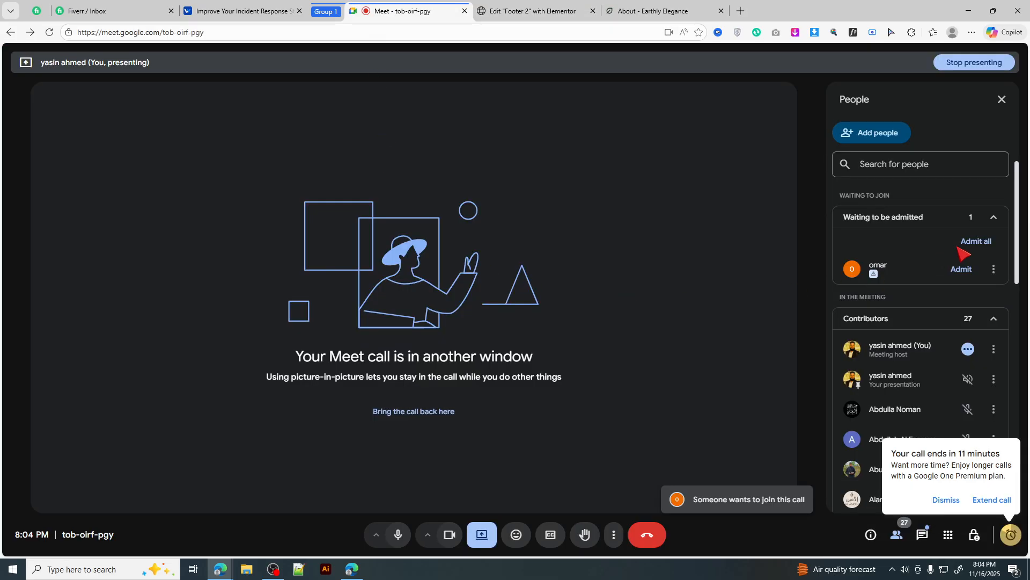
{"action": "left_click", "coordinate": [961, 269]}
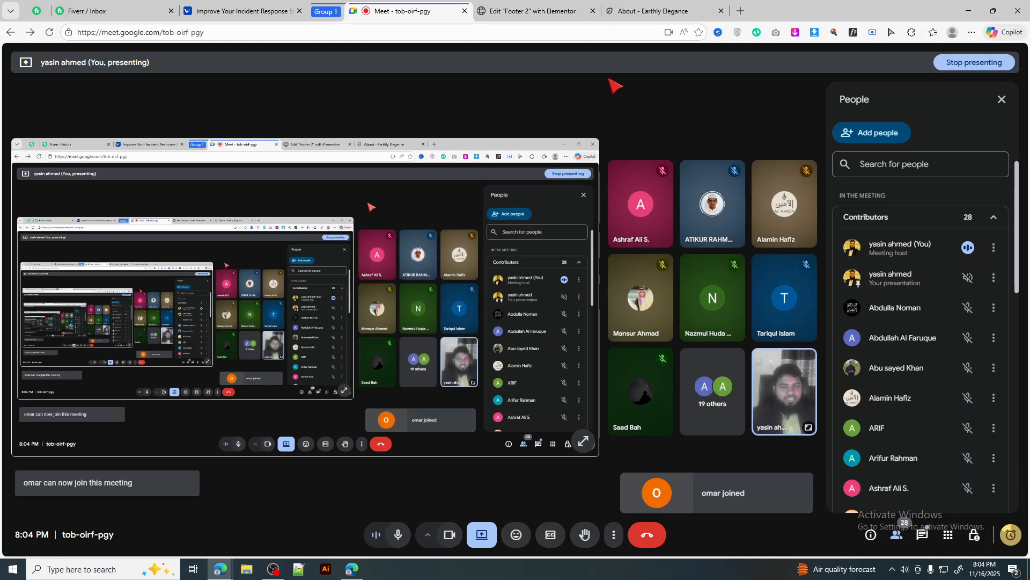
{"action": "left_click", "coordinate": [638, 11]}
{"action": "left_click", "coordinate": [569, 11]}
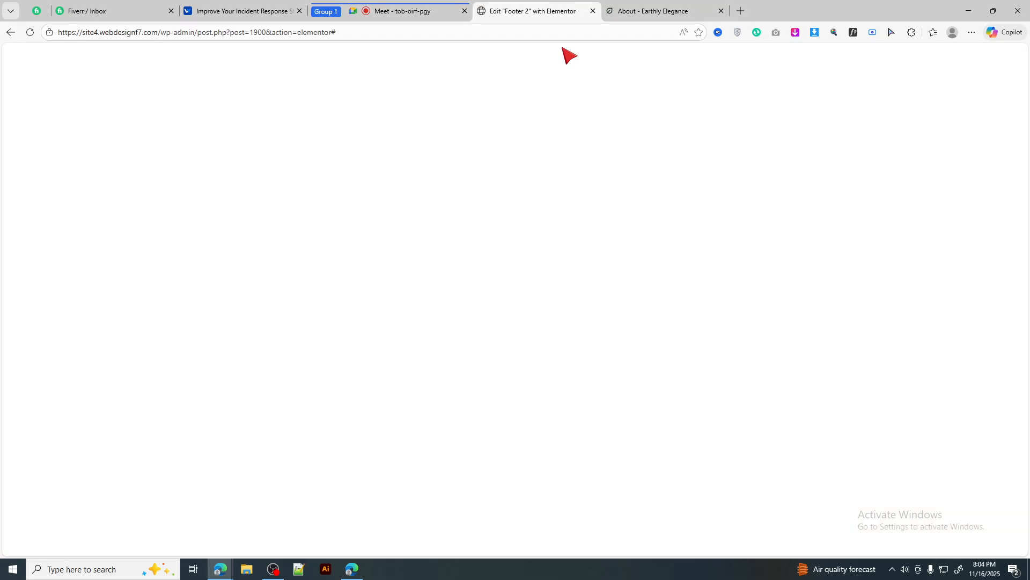
Check the footer's layout at desktop and tablet sizes against the reference footer, ending in desktop view
{"action": "scroll", "coordinate": [491, 361], "scroll_direction": "down", "scroll_amount": 3}
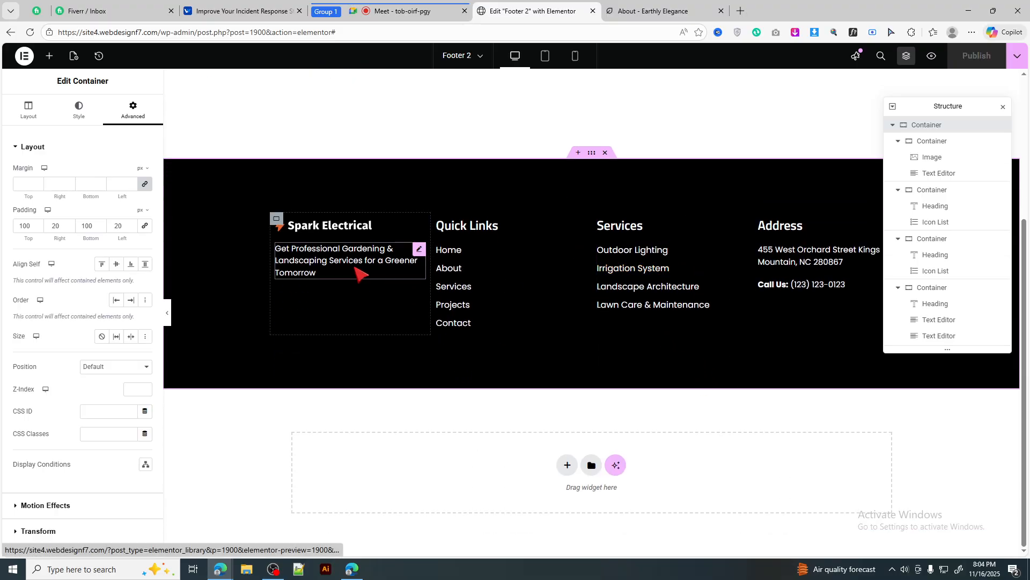
{"action": "left_click", "coordinate": [545, 58]}
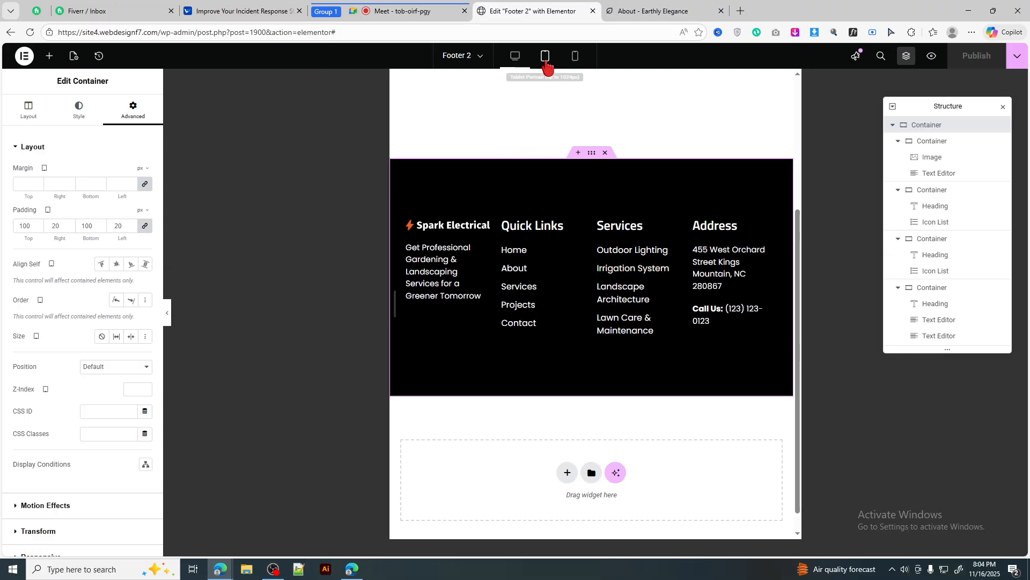
{"action": "left_click", "coordinate": [652, 4]}
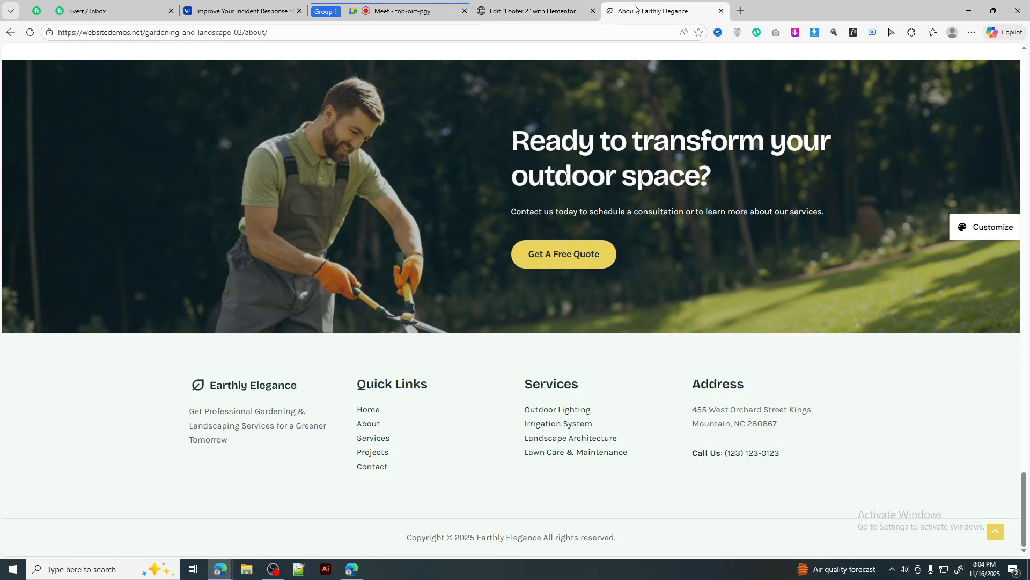
{"action": "left_click", "coordinate": [553, 10]}
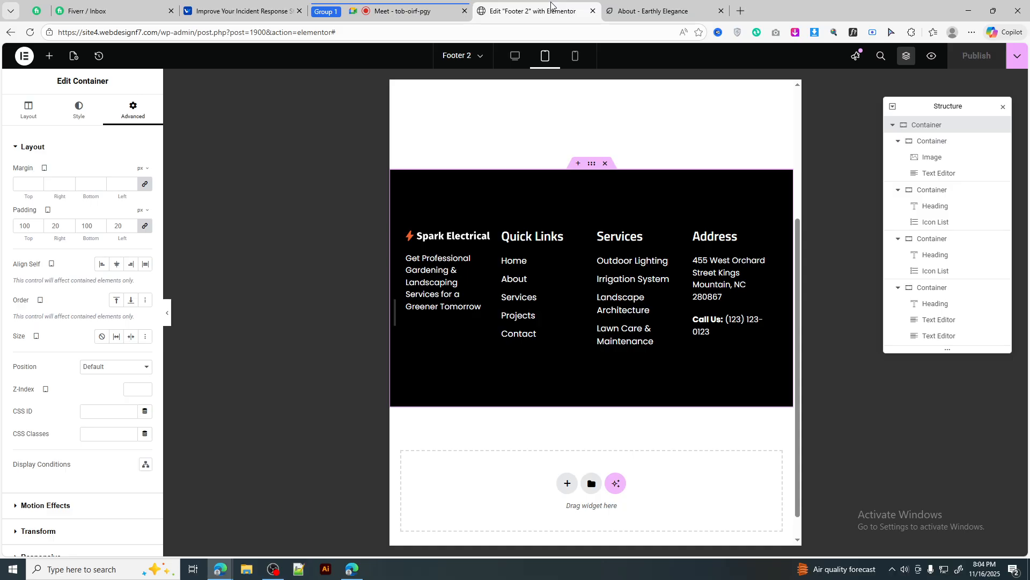
{"action": "left_click", "coordinate": [516, 57]}
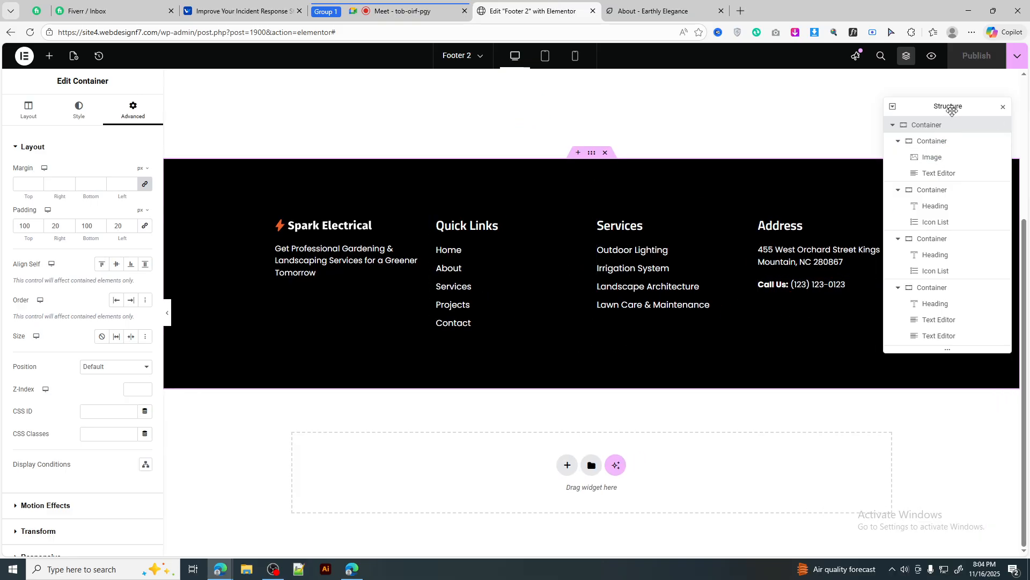
Set the padding of the logo column and Quick Links column containers to 0 px on all sides
{"action": "left_click_drag", "start_coordinate": [952, 109], "coordinate": [825, 447]}
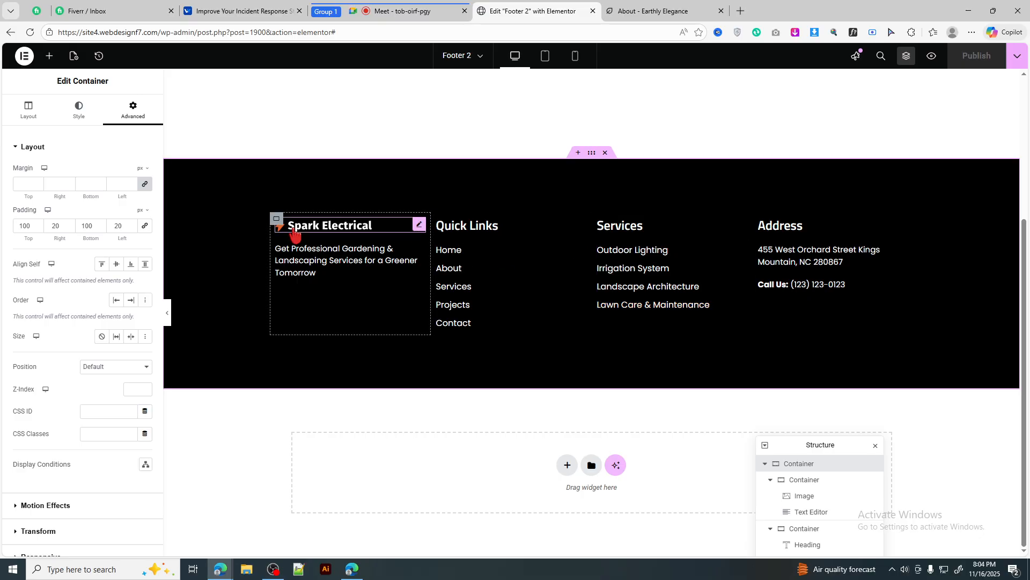
{"action": "left_click", "coordinate": [131, 115]}
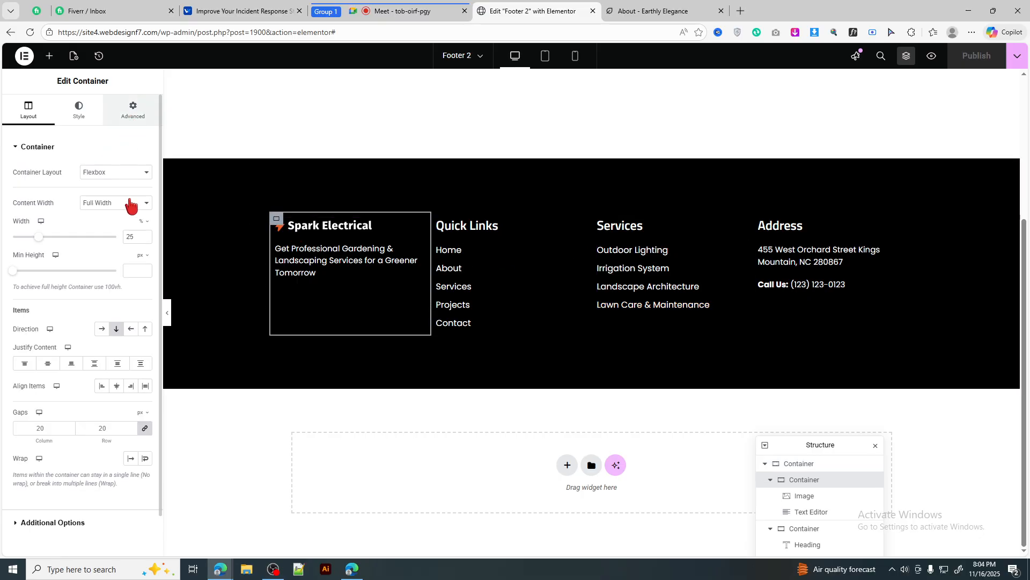
{"action": "left_click", "coordinate": [145, 227]}
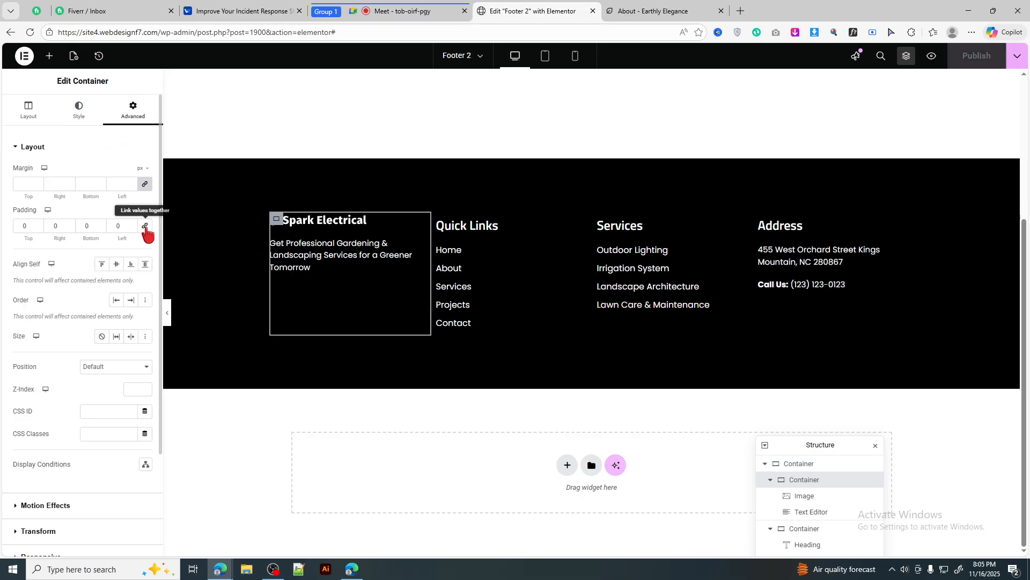
{"action": "left_click", "coordinate": [439, 225]}
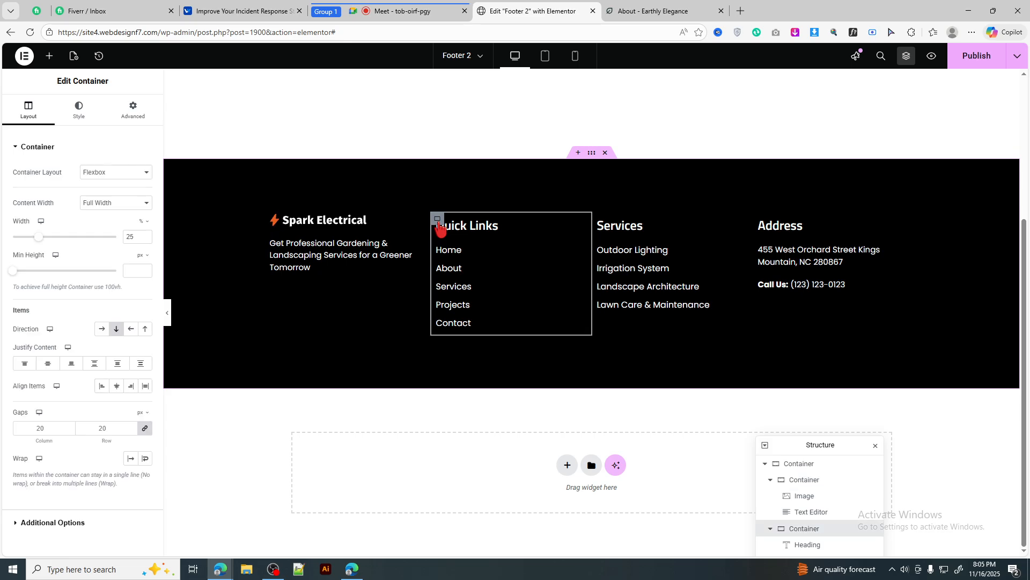
{"action": "left_click", "coordinate": [142, 120]}
{"action": "left_click", "coordinate": [144, 225]}
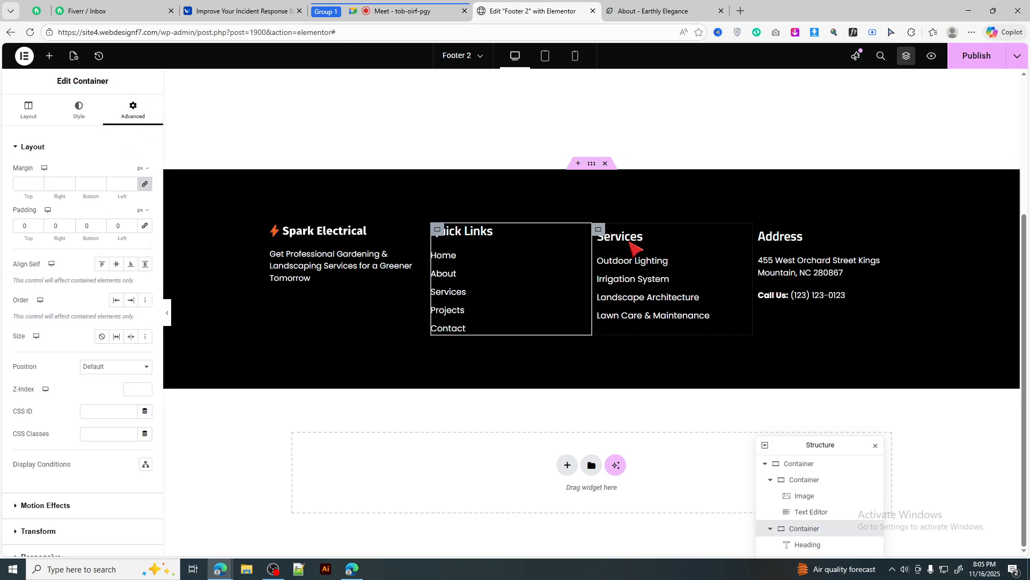
Set the padding of the Services and Address column containers to 0 px on all sides and publish the footer
{"action": "left_click", "coordinate": [134, 121]}
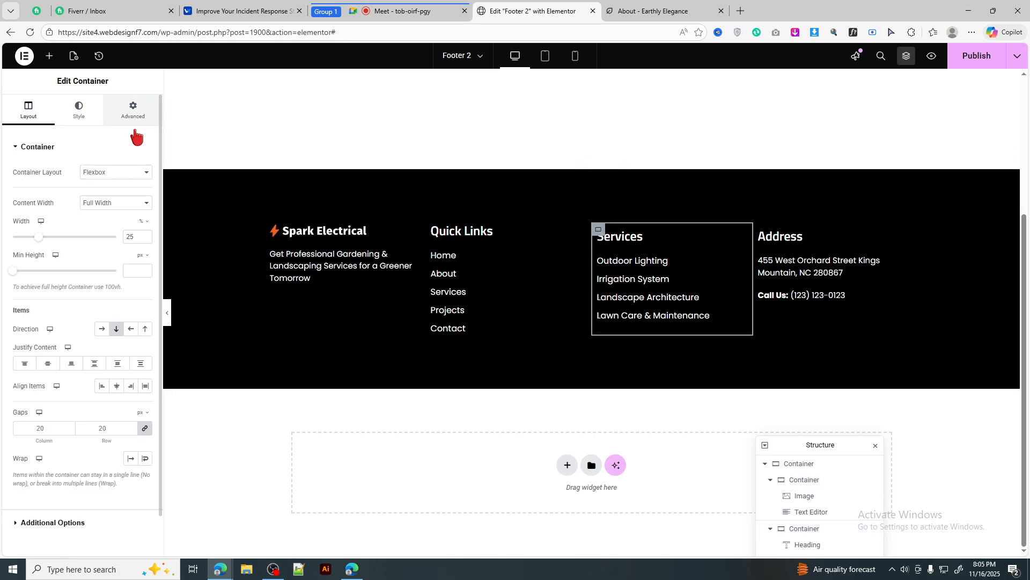
{"action": "left_click", "coordinate": [145, 226]}
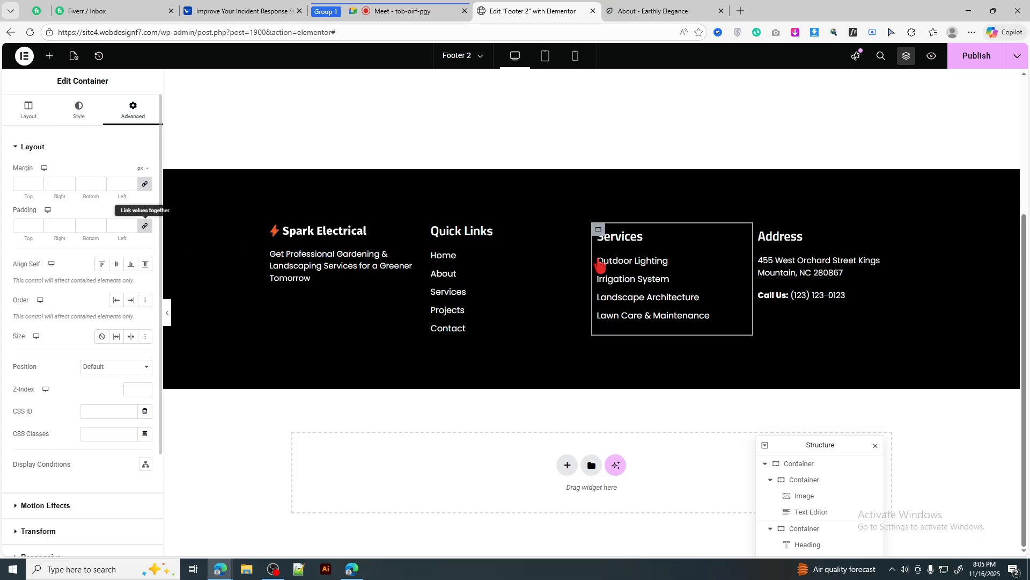
{"action": "left_click", "coordinate": [761, 232]}
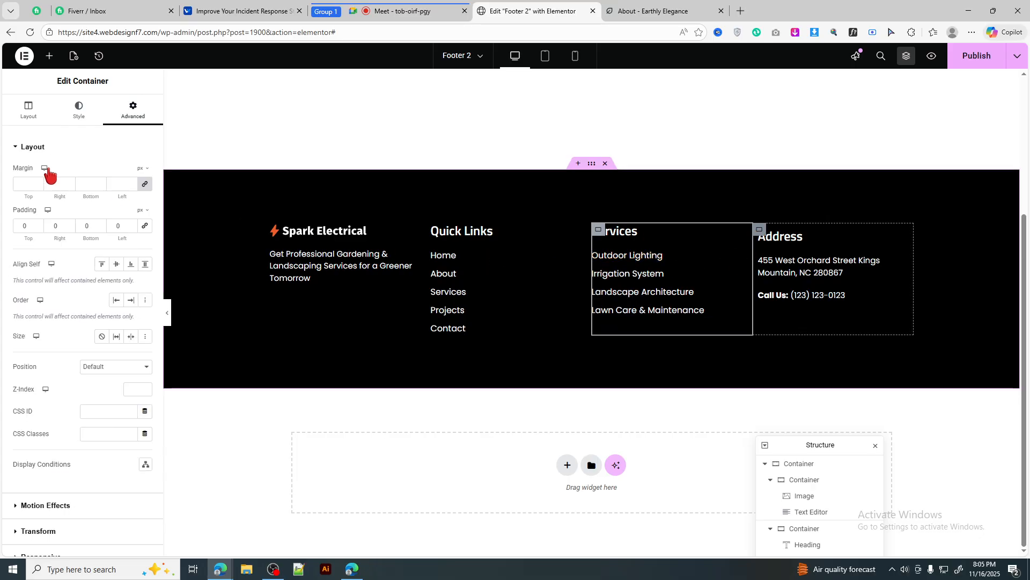
{"action": "left_click", "coordinate": [134, 121]}
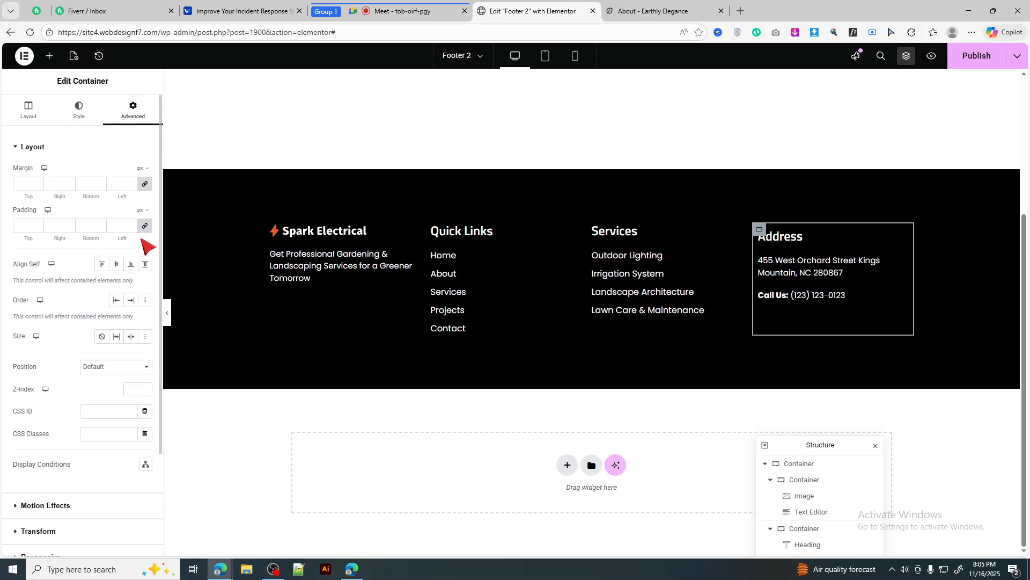
{"action": "left_click", "coordinate": [144, 225]}
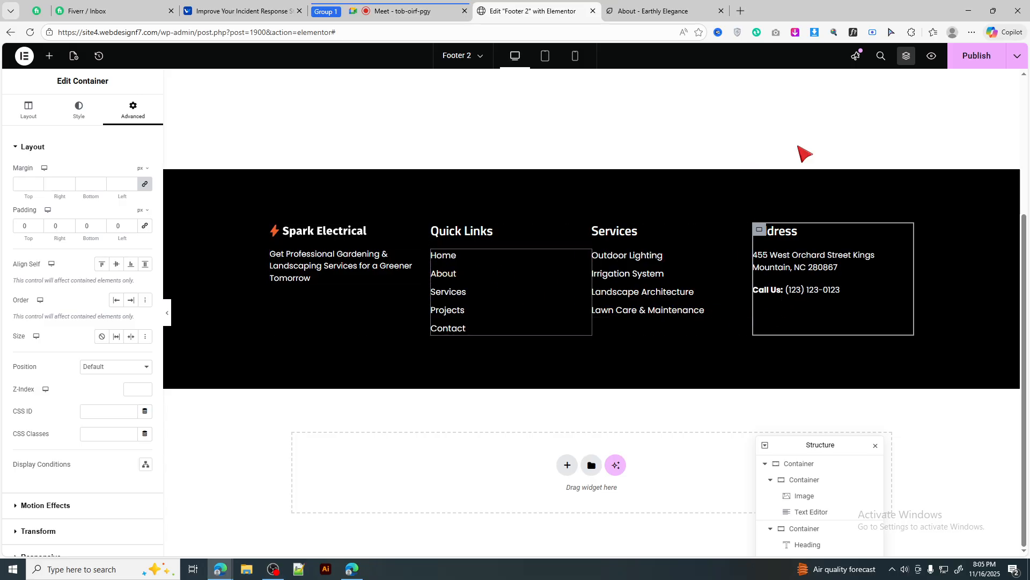
{"action": "left_click", "coordinate": [966, 62]}
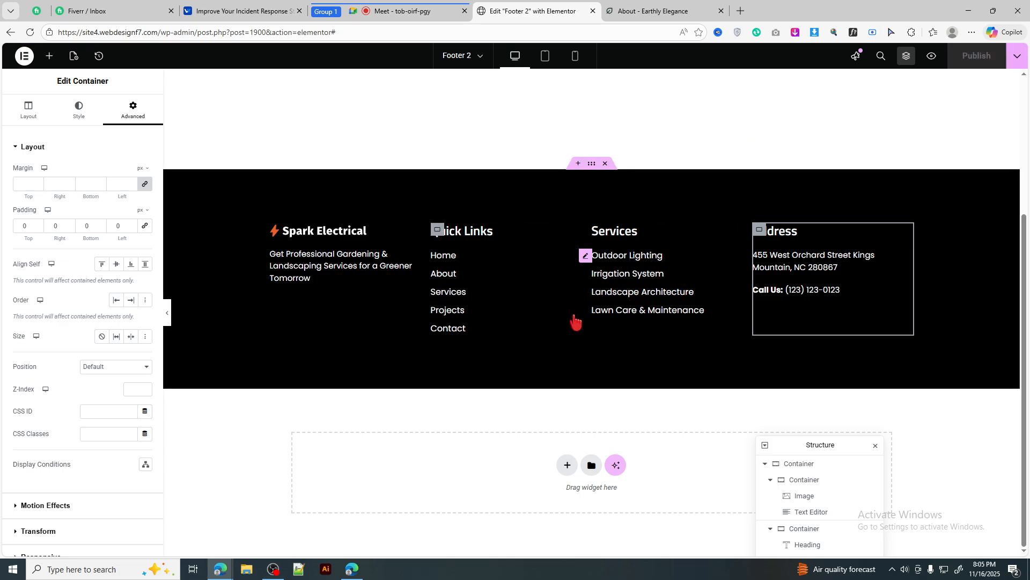
Make the word "Landscaping" bold in the description text of the footer's logo column
{"action": "scroll", "coordinate": [590, 325], "scroll_direction": "up", "scroll_amount": 4}
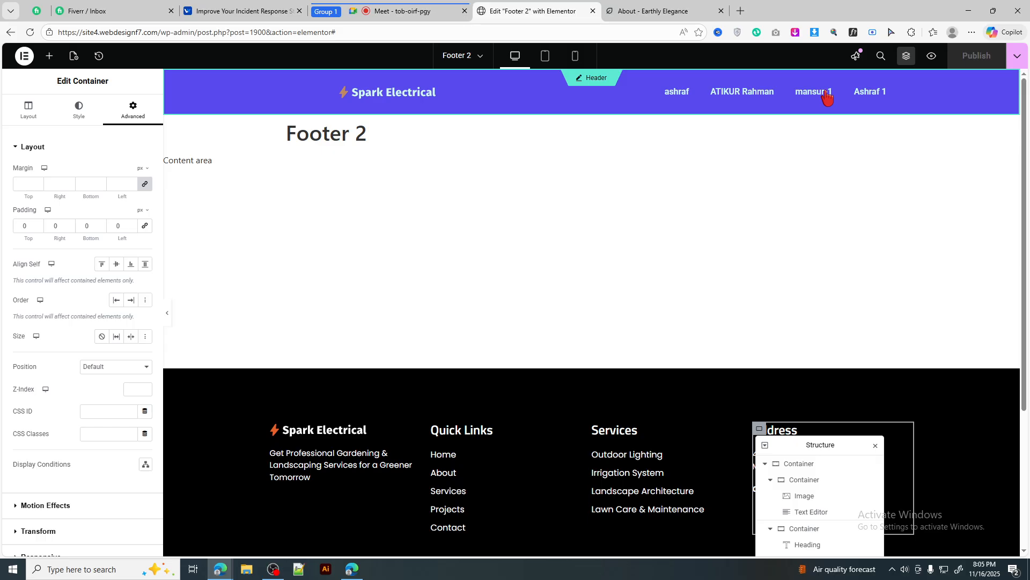
{"action": "scroll", "coordinate": [827, 97], "scroll_direction": "down", "scroll_amount": 4}
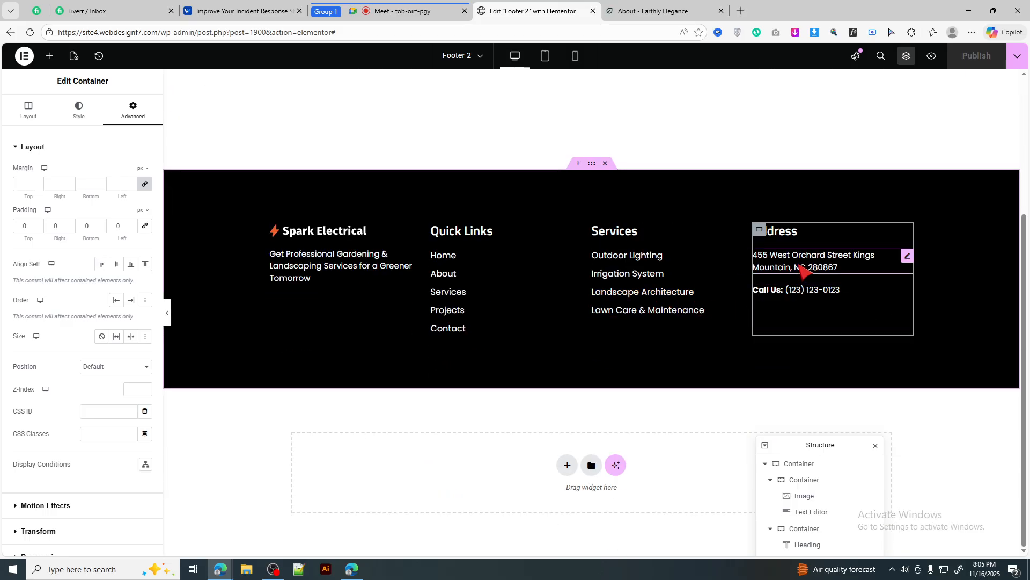
{"action": "left_click", "coordinate": [804, 270]}
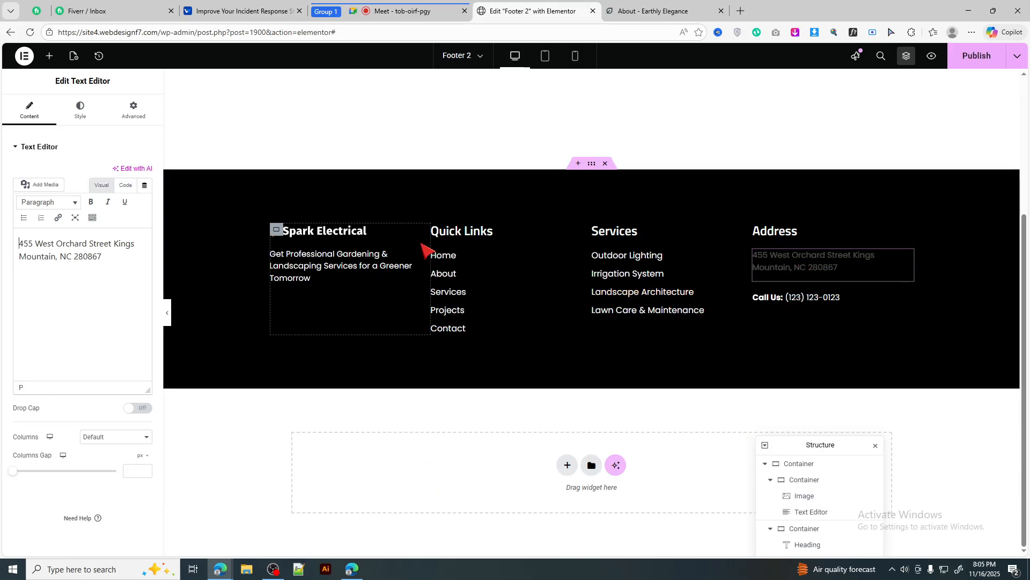
{"action": "left_click", "coordinate": [316, 273]}
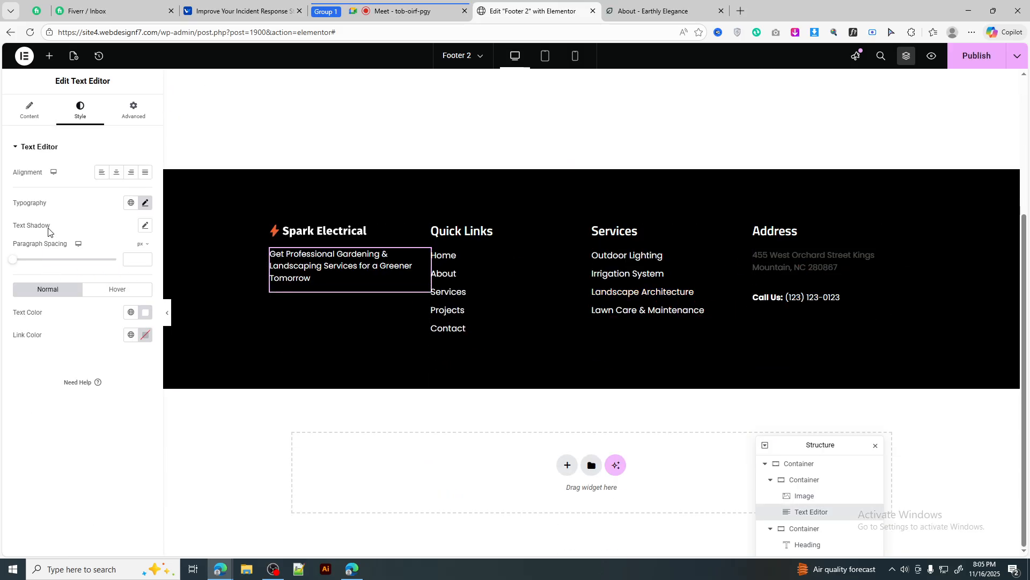
{"action": "left_click", "coordinate": [23, 116]}
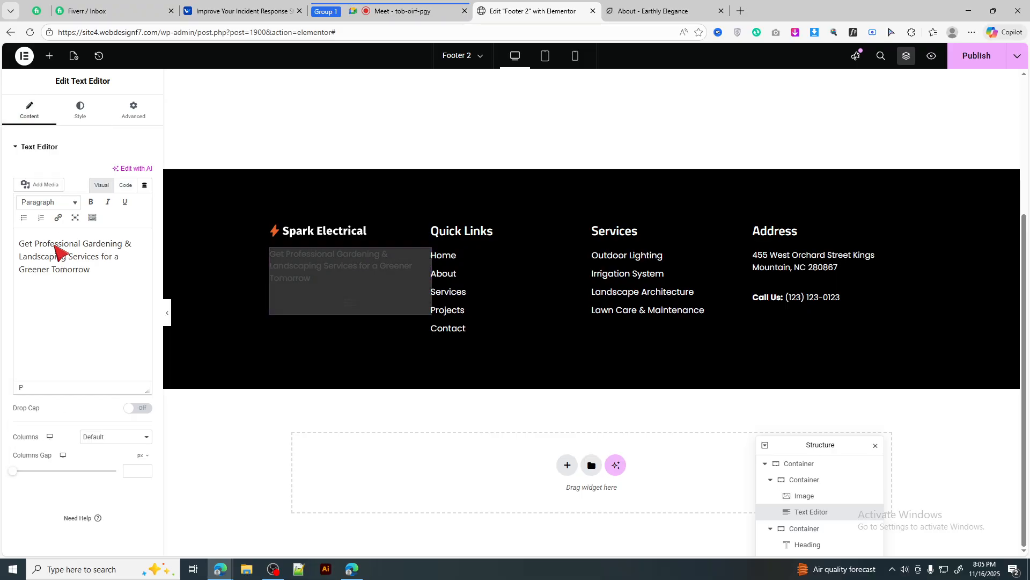
{"action": "double_click", "coordinate": [56, 245]}
{"action": "left_click", "coordinate": [55, 244]}
{"action": "double_click", "coordinate": [35, 256]}
{"action": "left_click_drag", "start_coordinate": [20, 256], "coordinate": [98, 254]}
{"action": "left_click", "coordinate": [62, 258]}
{"action": "double_click", "coordinate": [43, 258]}
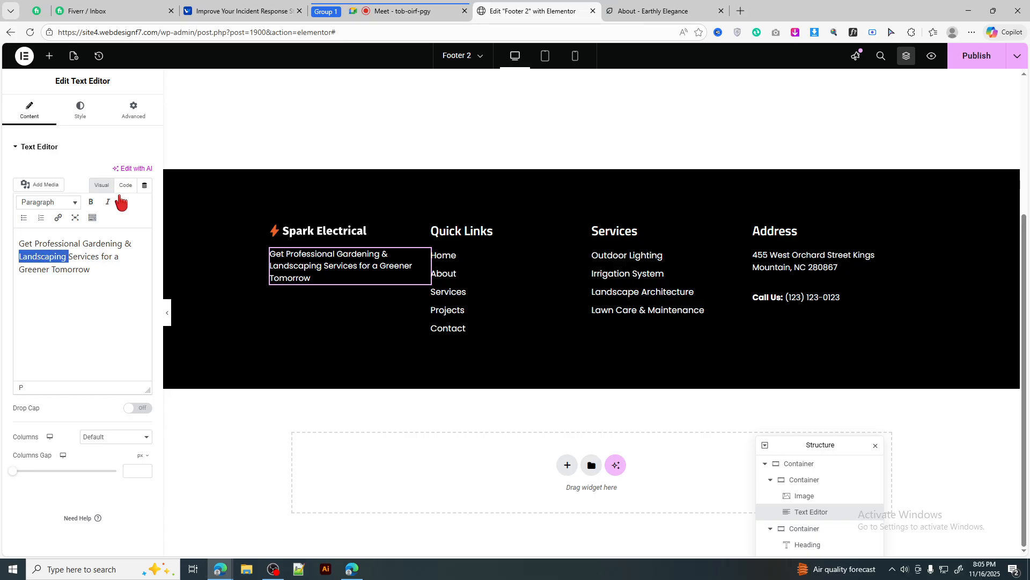
{"action": "left_click", "coordinate": [92, 217]}
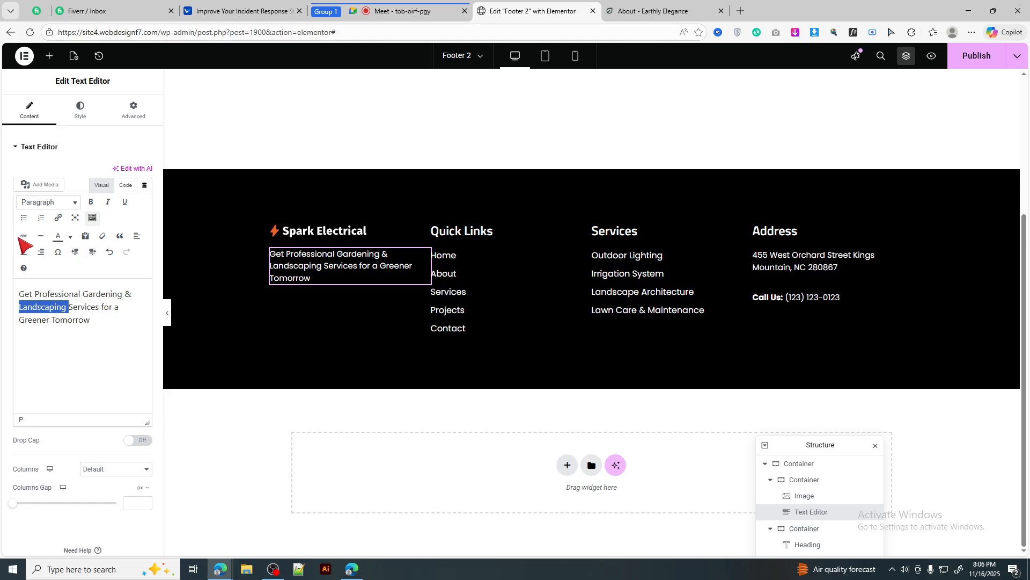
{"action": "left_click", "coordinate": [91, 204]}
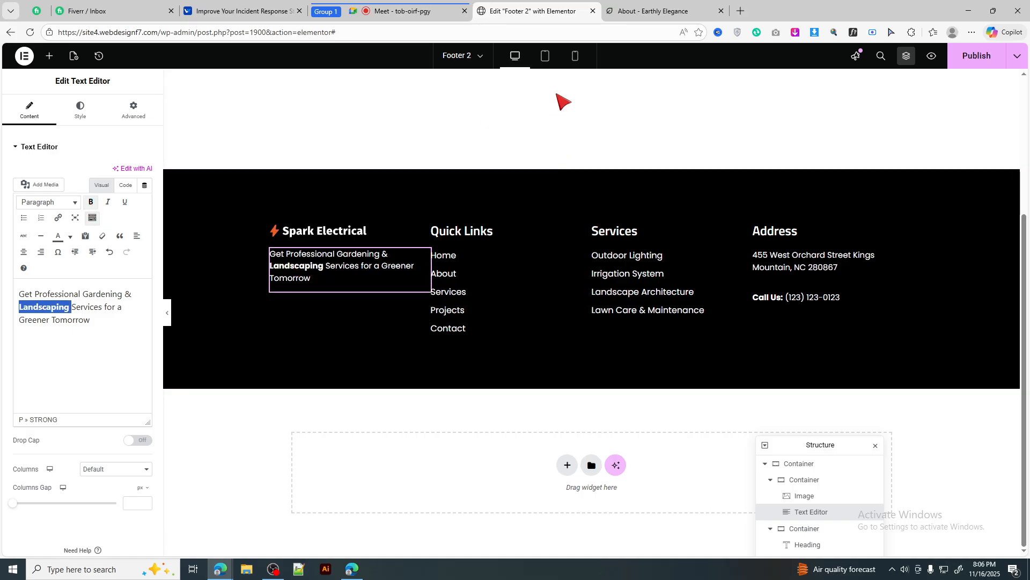
Switch to the Earthly Elegance reference site and examine the "Call Us" line in its footer's Address column
{"action": "left_click", "coordinate": [655, 11]}
{"action": "left_click_drag", "start_coordinate": [692, 455], "coordinate": [722, 459]}
{"action": "left_click", "coordinate": [719, 462]}
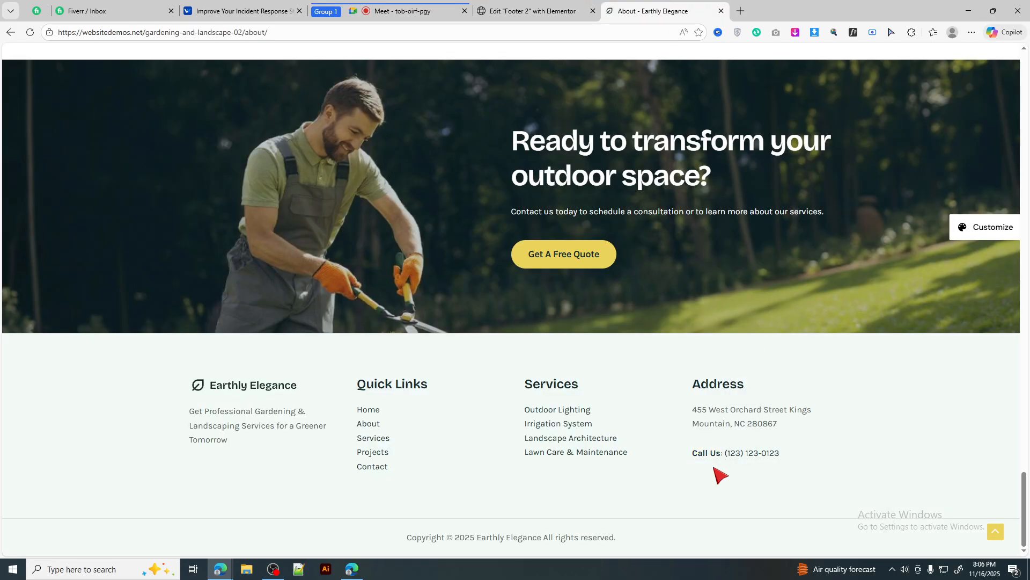
Return to the footer editor, inspect the HTML code behind the bold "Call Us:" label in the Address column, and publish the footer
{"action": "left_click", "coordinate": [547, 12]}
{"action": "left_click", "coordinate": [773, 303]}
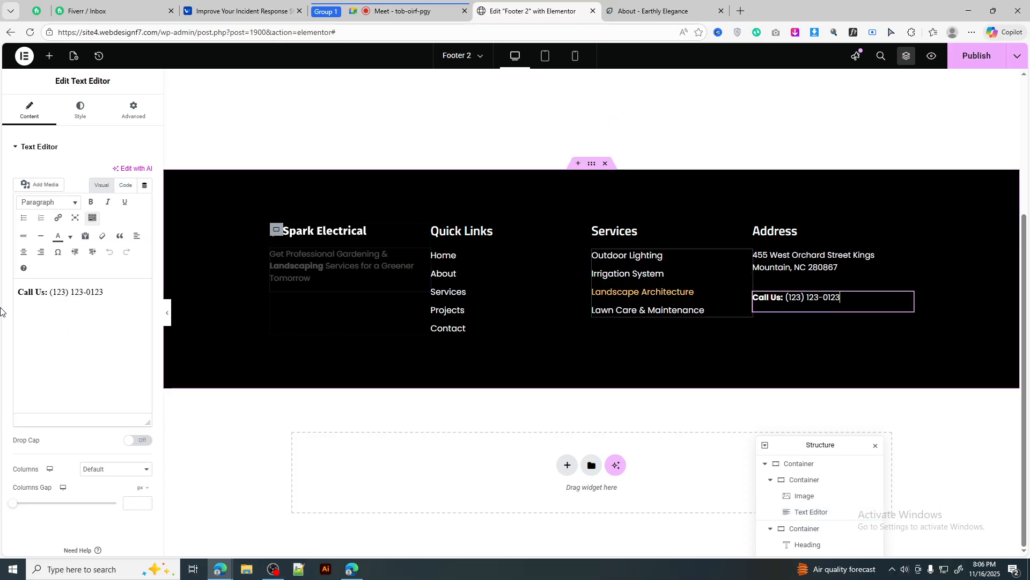
{"action": "left_click_drag", "start_coordinate": [49, 294], "coordinate": [21, 295]}
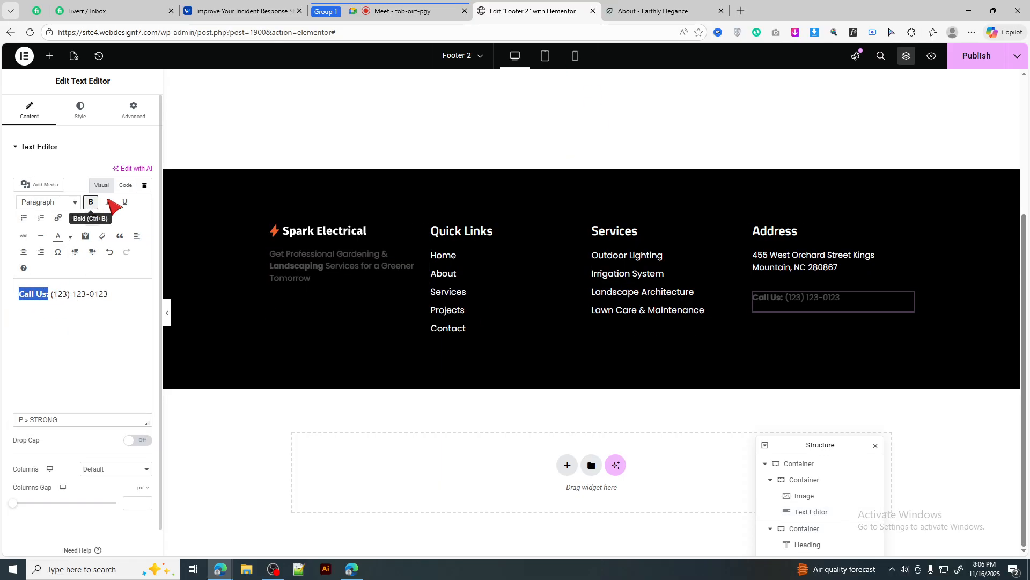
{"action": "left_click", "coordinate": [125, 185]}
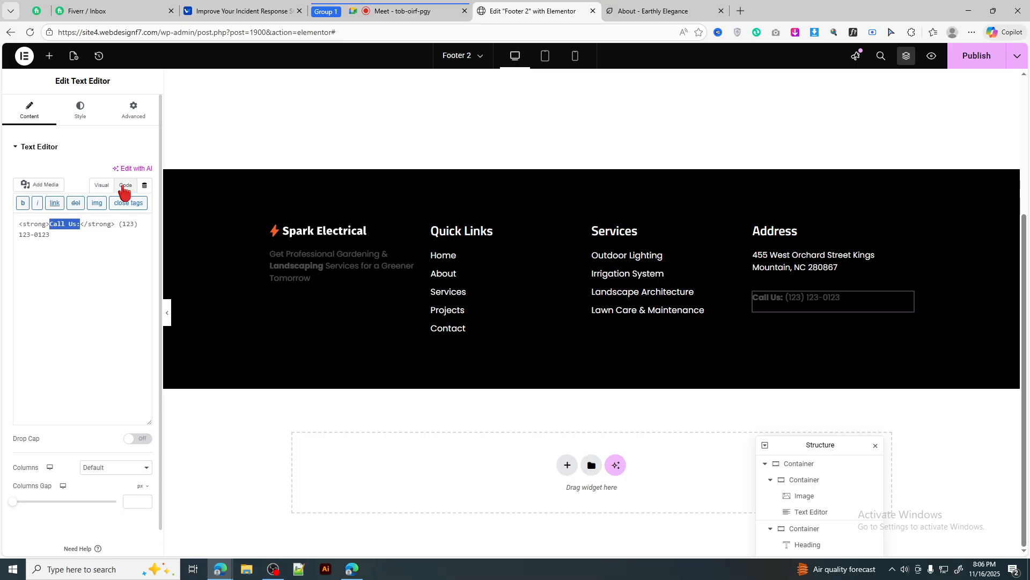
{"action": "left_click", "coordinate": [62, 242]}
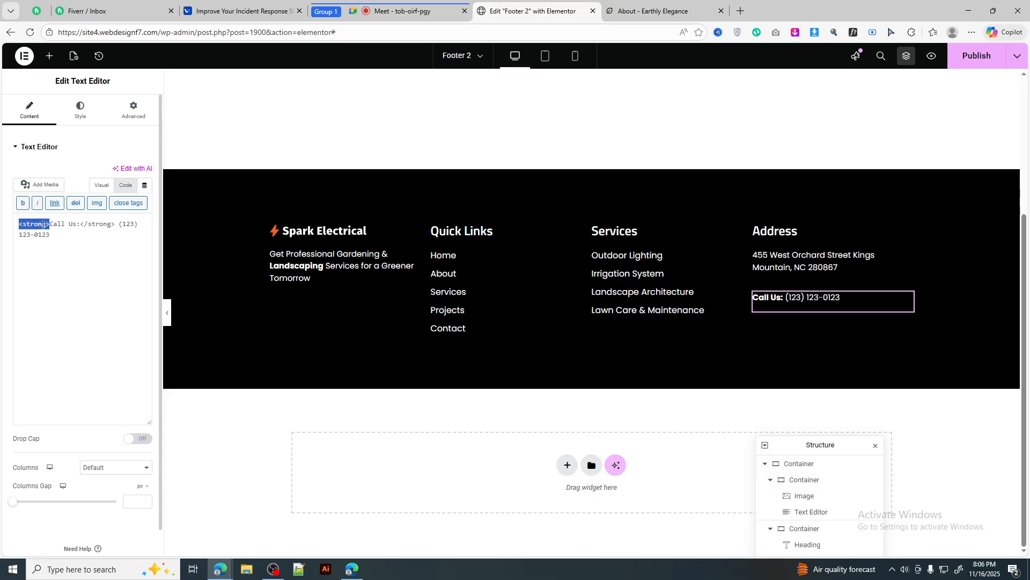
{"action": "left_click", "coordinate": [102, 185]}
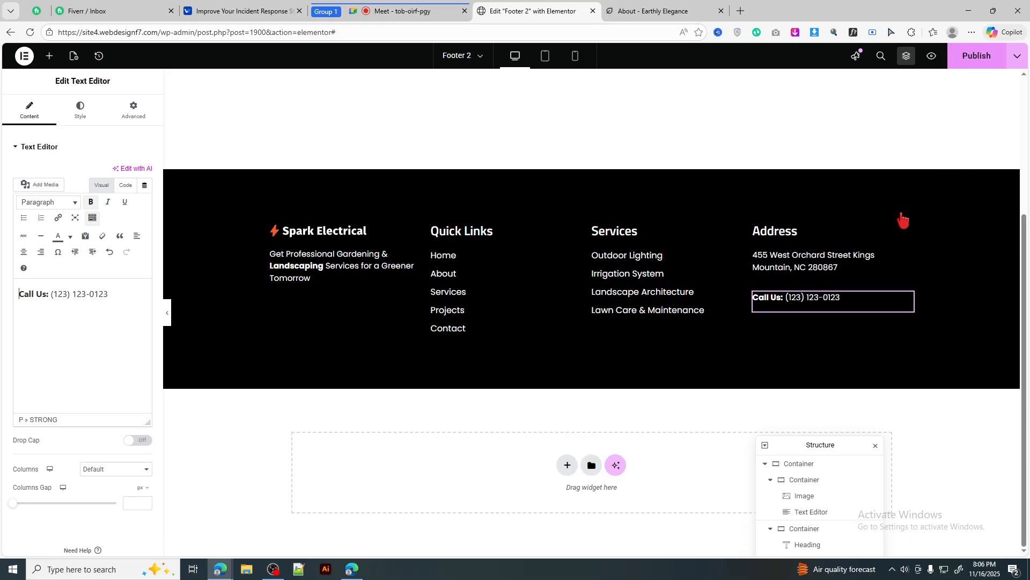
{"action": "key", "text": "ctrl+s"}
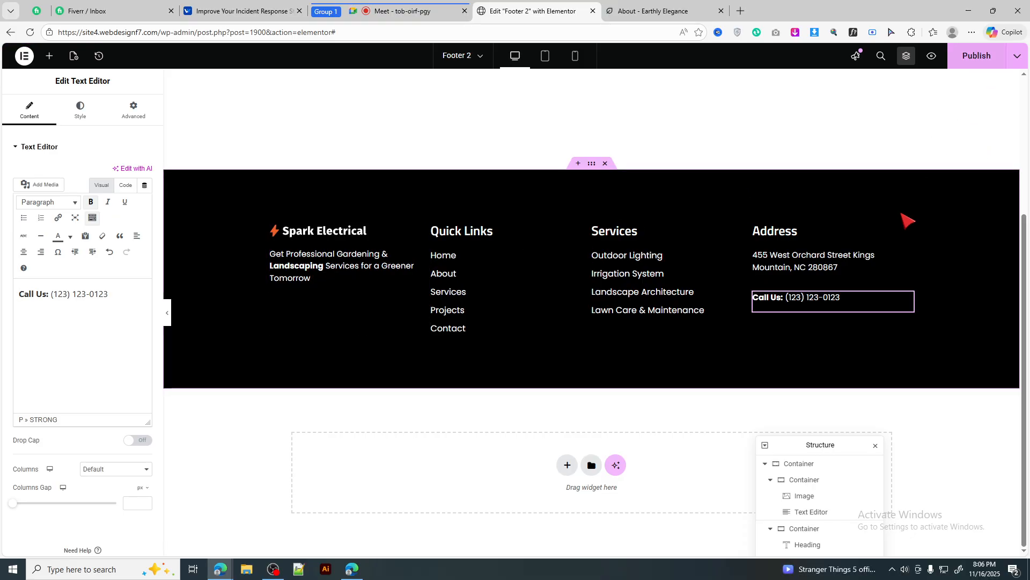
Move the Google Meet call out of the shared browser window into a separate window
{"action": "left_click", "coordinate": [410, 9]}
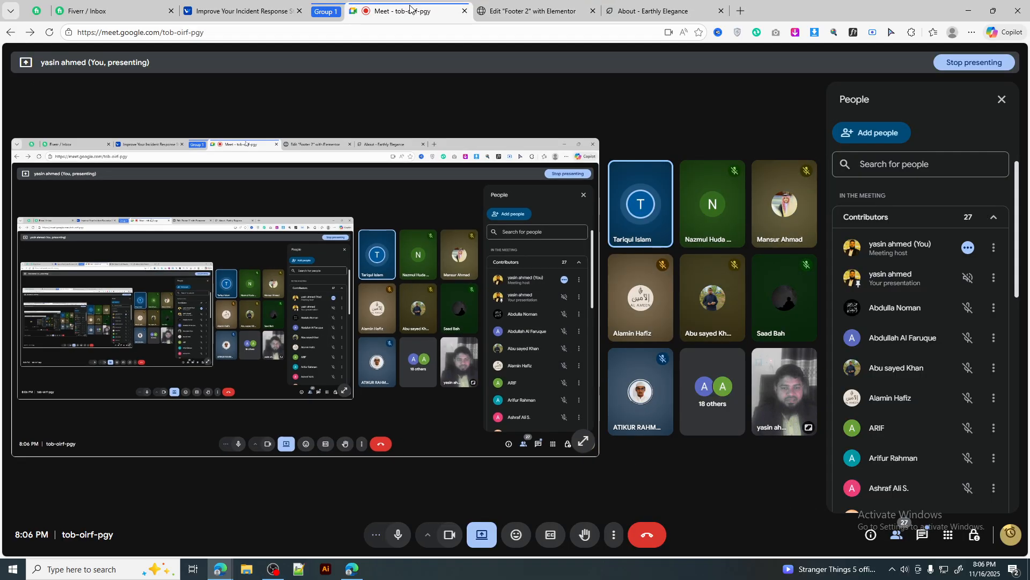
{"action": "left_click", "coordinate": [649, 9]}
{"action": "left_click", "coordinate": [534, 11]}
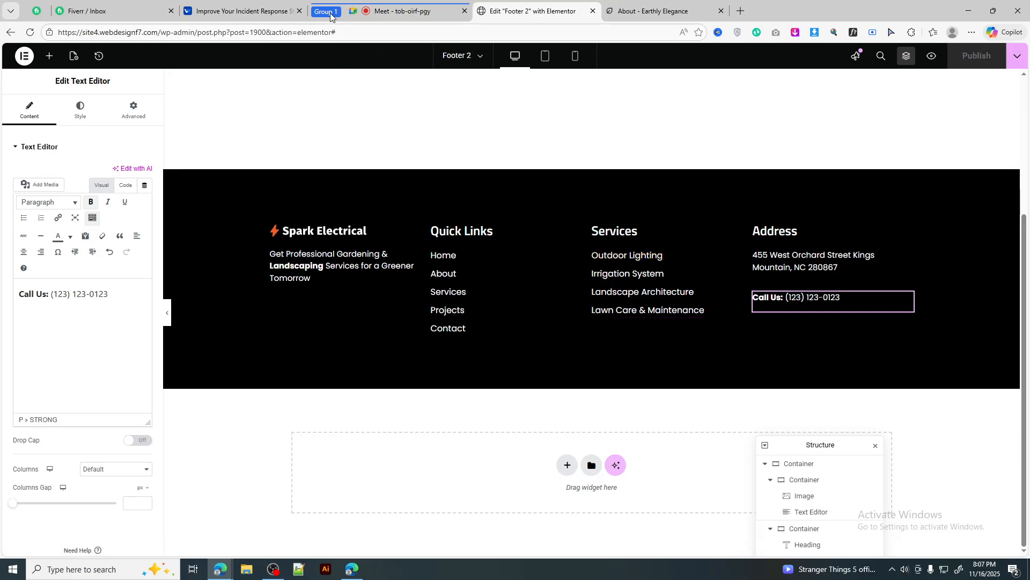
{"action": "left_click_drag", "start_coordinate": [383, 7], "coordinate": [1025, 22]}
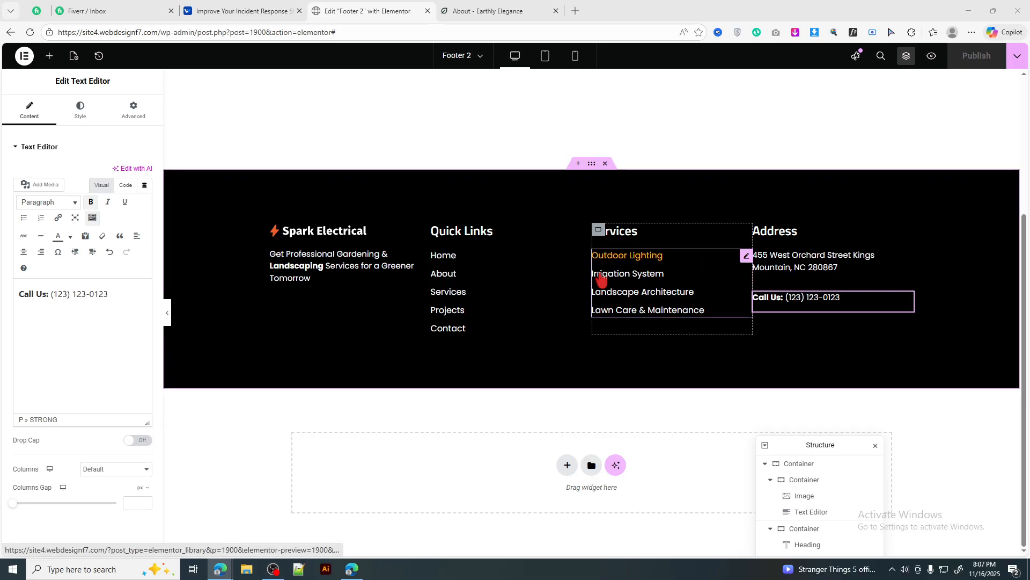
Check the footer's layout at tablet and mobile sizes
{"action": "scroll", "coordinate": [730, 310], "scroll_direction": "up", "scroll_amount": 4}
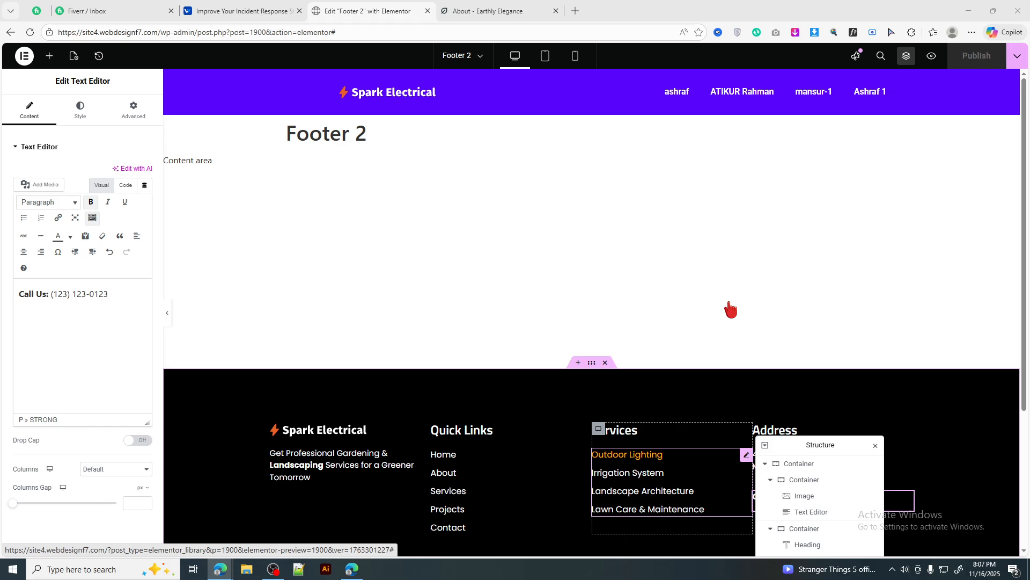
{"action": "left_click", "coordinate": [546, 56]}
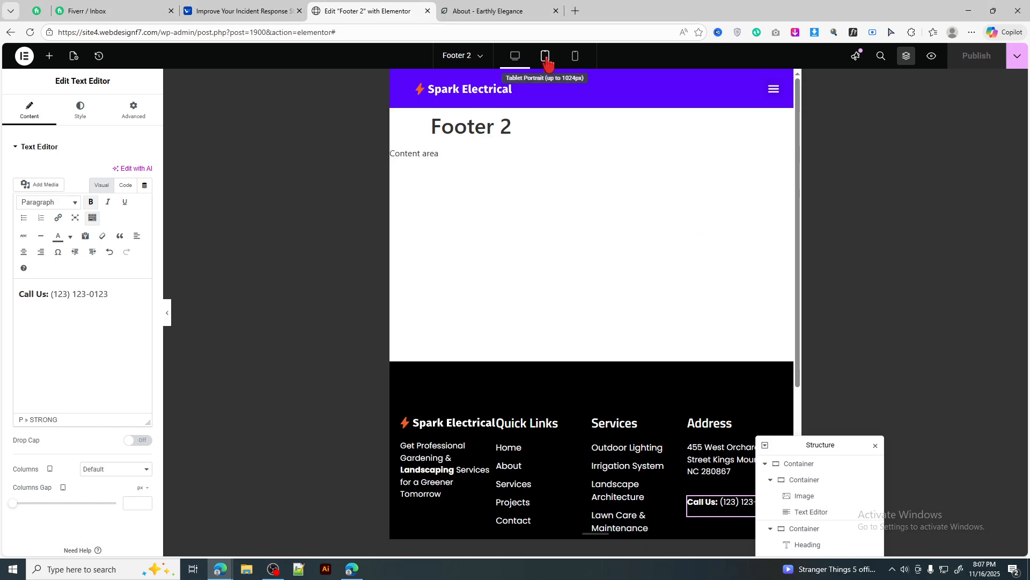
{"action": "left_click", "coordinate": [576, 57]}
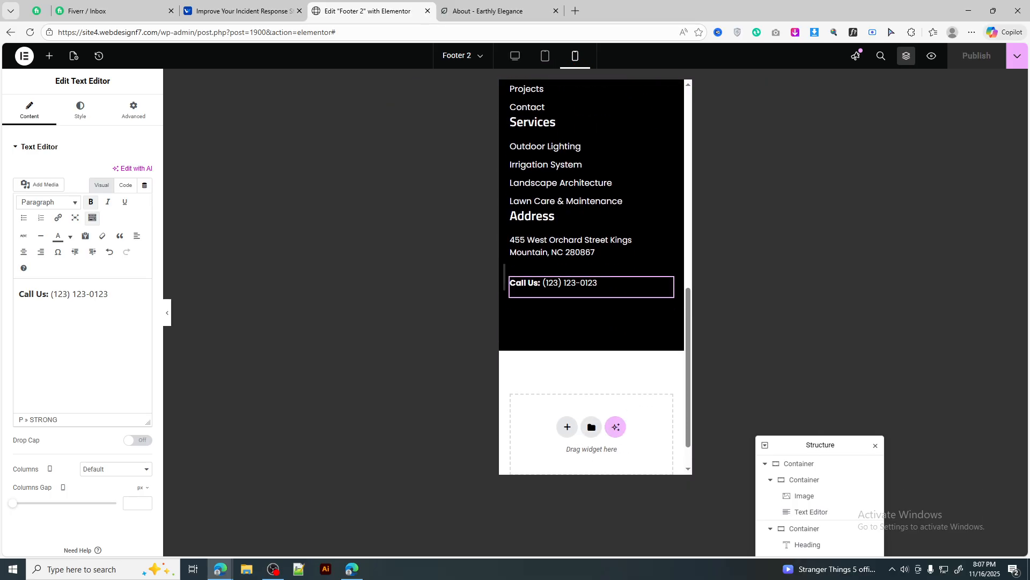
Minimize the footer editor's browser window and maximize the Google Meet window
{"action": "left_click_drag", "start_coordinate": [509, 38], "coordinate": [485, 72]}
{"action": "left_click", "coordinate": [969, 10]}
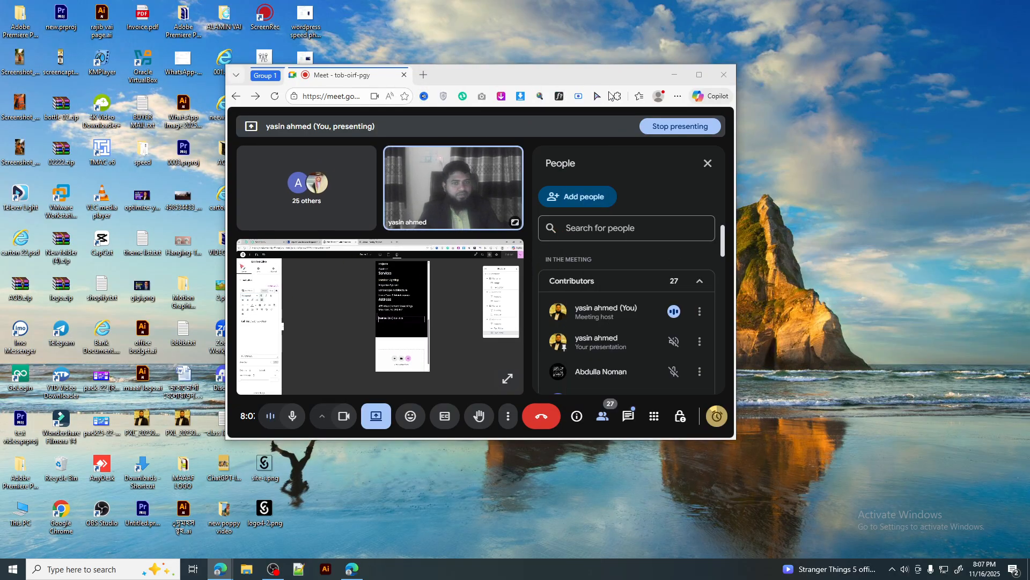
{"action": "left_click", "coordinate": [699, 74]}
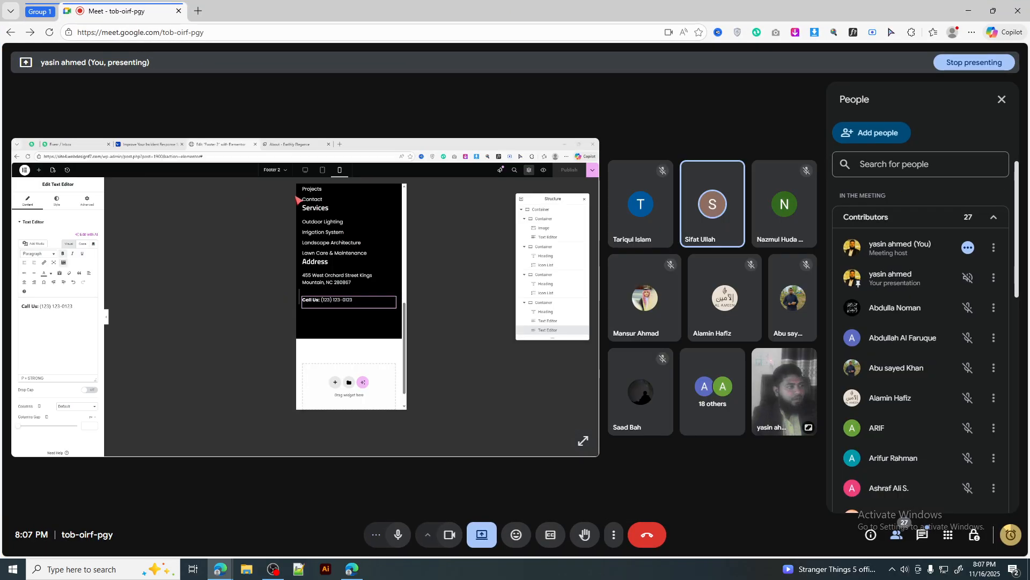
Review the footer at tablet size and again at desktop size, from the header down to the footer columns
{"action": "left_click", "coordinate": [322, 171]}
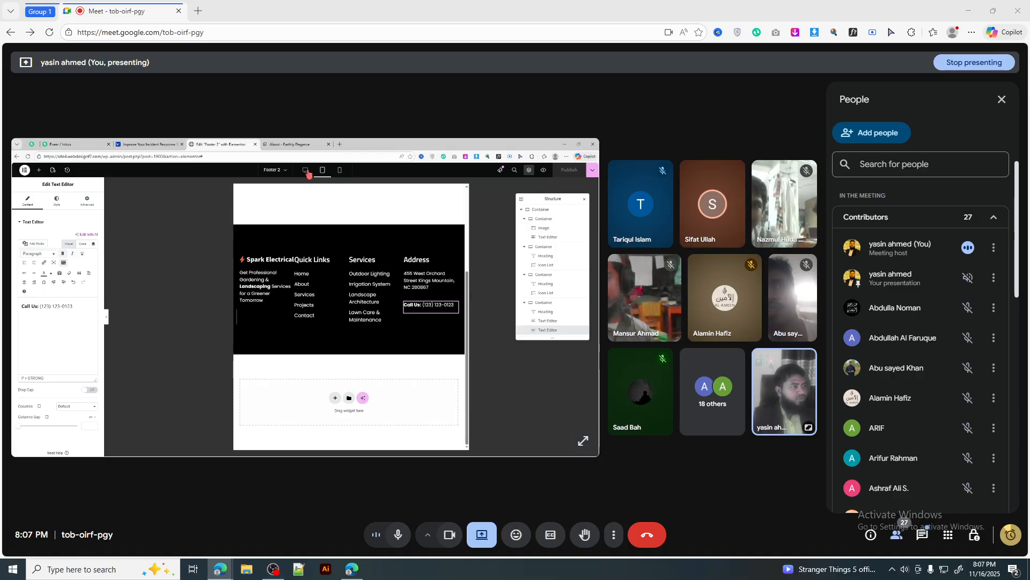
{"action": "left_click", "coordinate": [305, 170]}
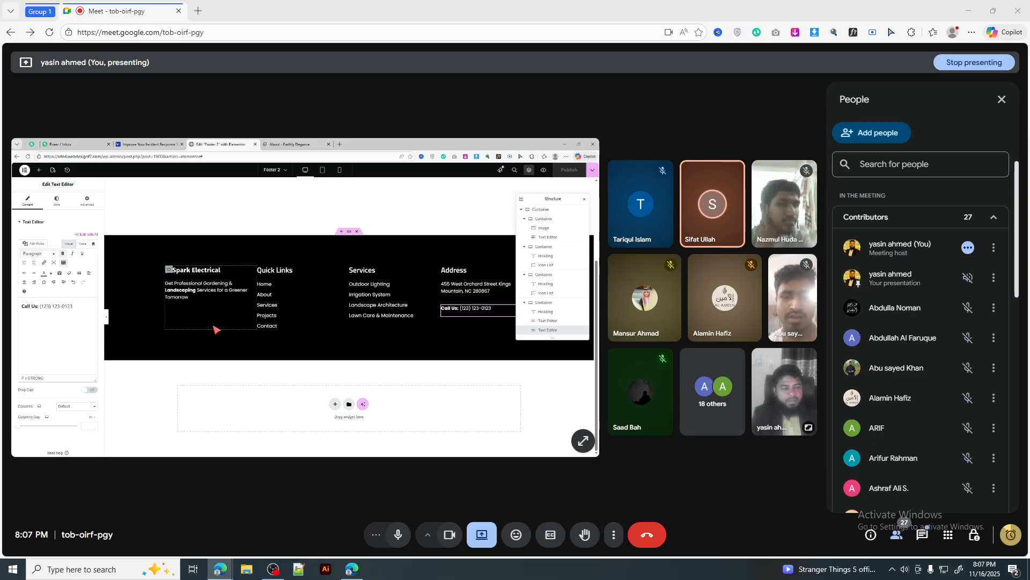
{"action": "scroll", "coordinate": [339, 346], "scroll_direction": "up", "scroll_amount": 3}
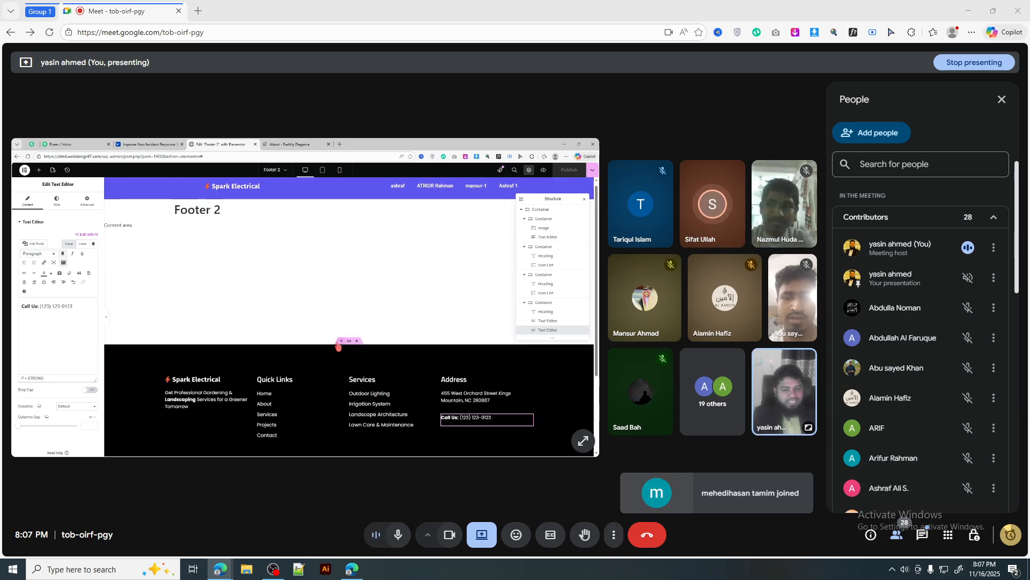
{"action": "scroll", "coordinate": [338, 346], "scroll_direction": "down", "scroll_amount": 3}
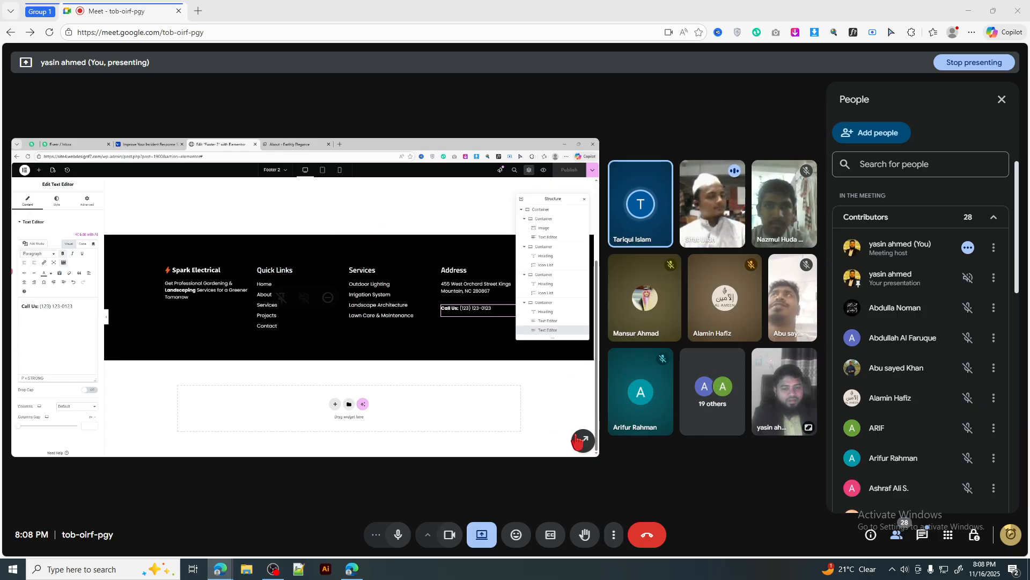
Stop sharing the screen in the Google Meet call and check the remaining call time
{"action": "left_click", "coordinate": [479, 537]}
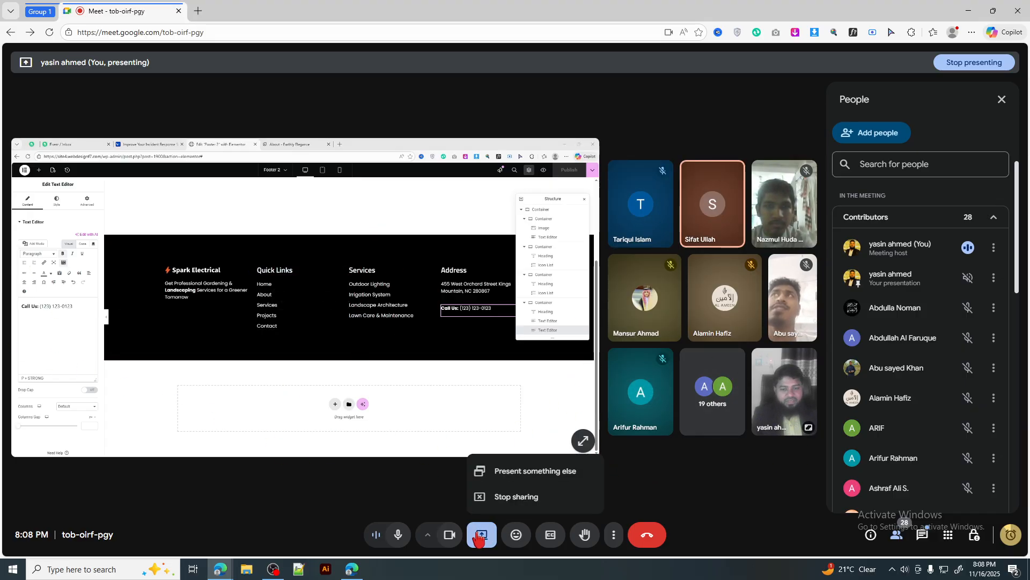
{"action": "left_click", "coordinate": [503, 497]}
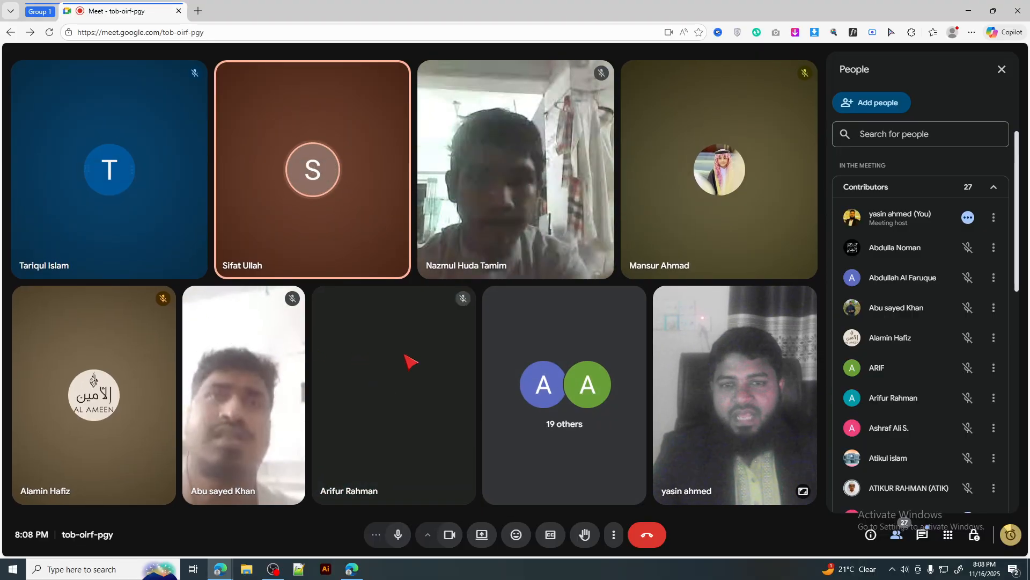
{"action": "mouse_move", "coordinate": [750, 352]}
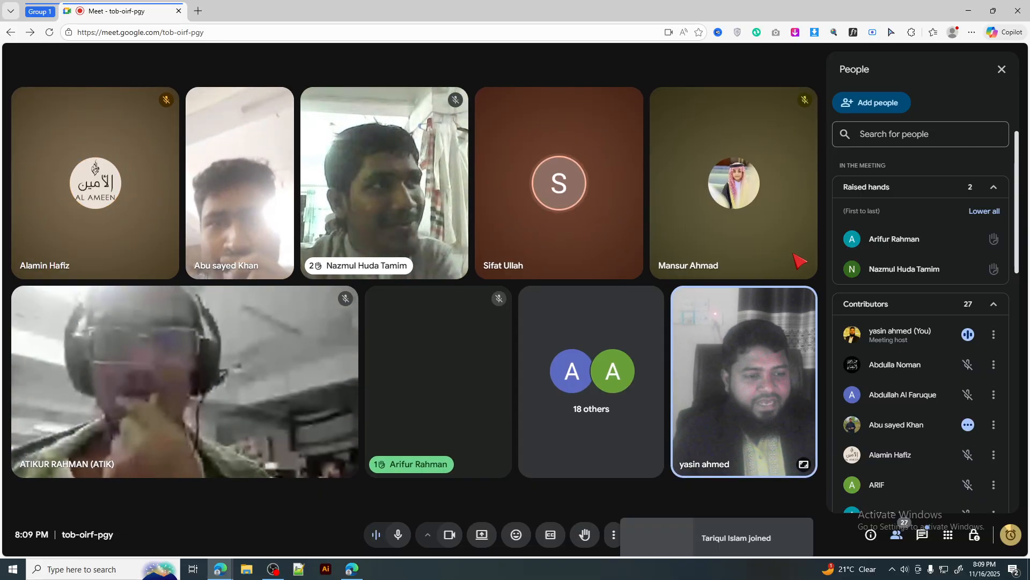
{"action": "left_click", "coordinate": [1011, 535]}
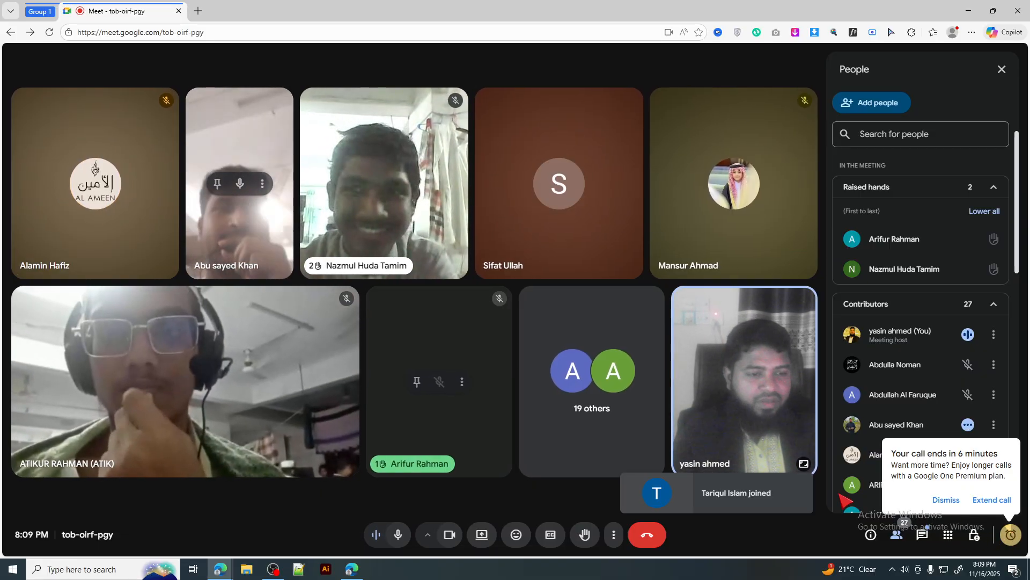